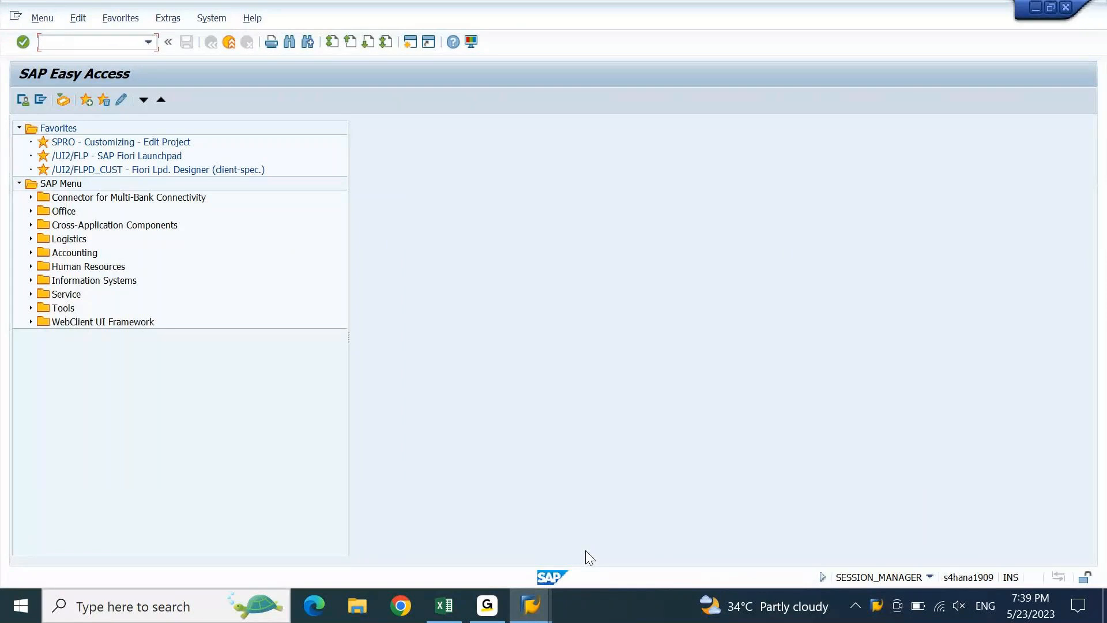
- Start FB03's document list and enter company code LGIN
type("FB03")
key("Return")
key("Return")
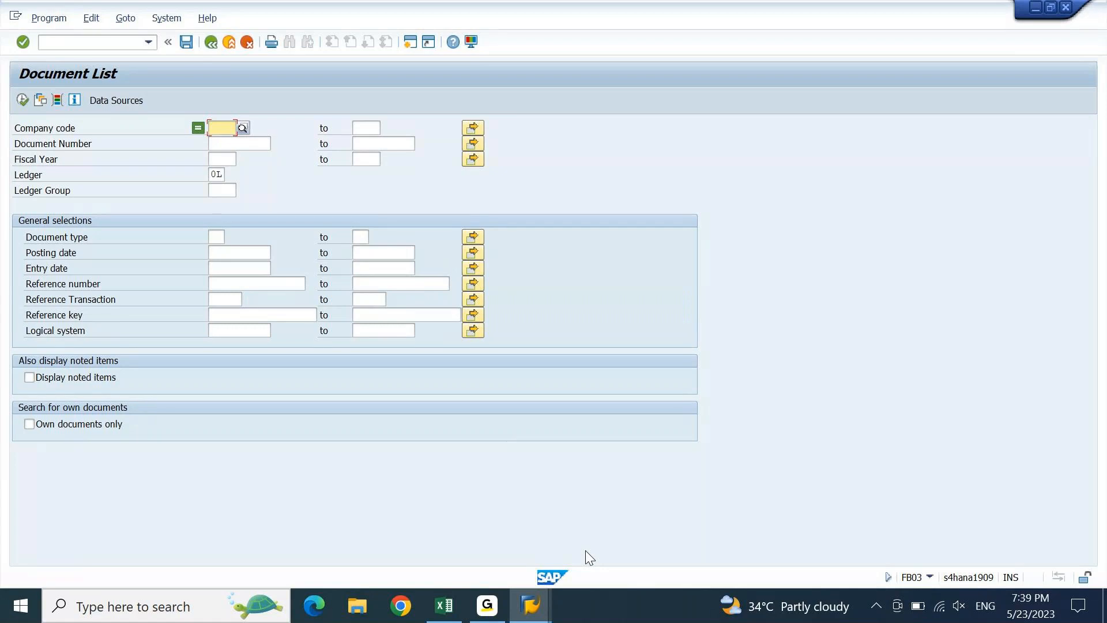
type("LG")
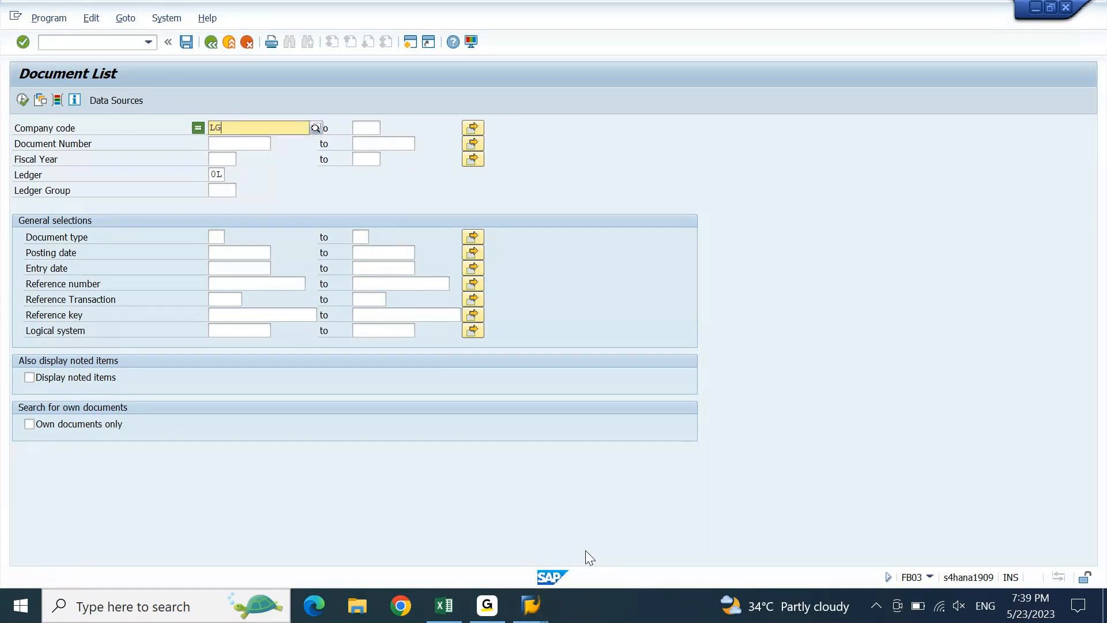
key("Down")
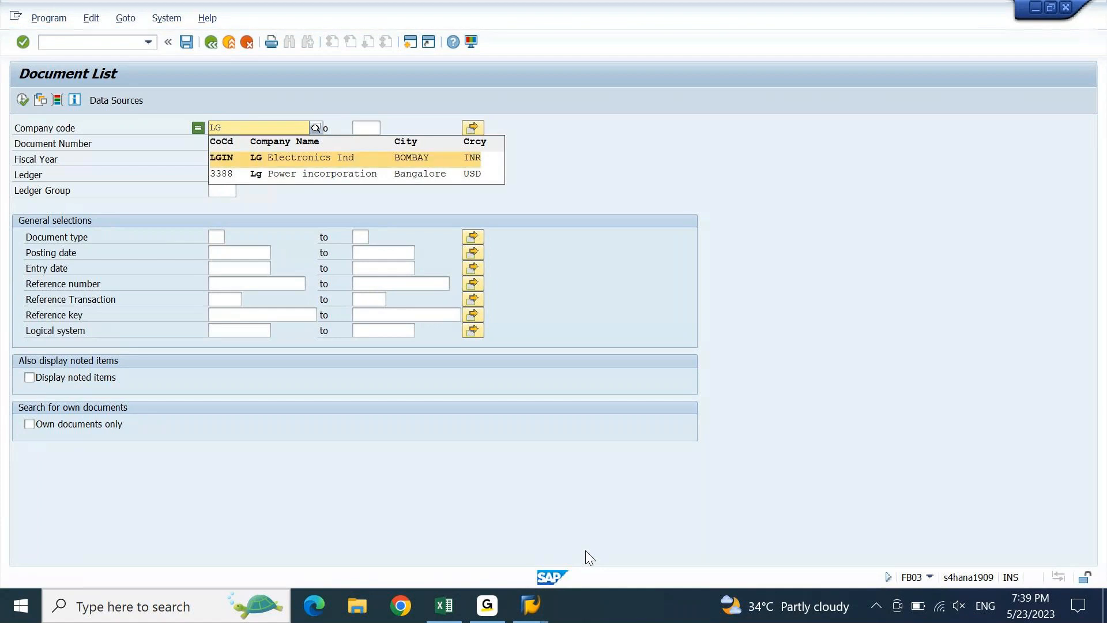
key("Return")
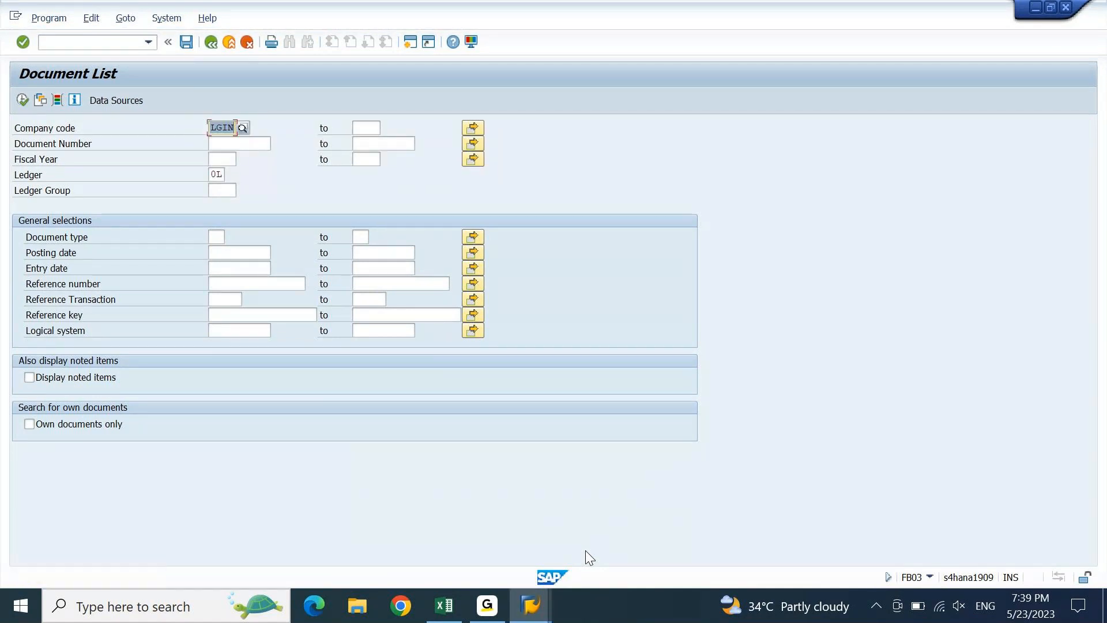
- Pick entry date 23.05.2023 from the calendar and execute the document list
key("Down")
key("Down")
key("Down")
key("Down")
key("Down")
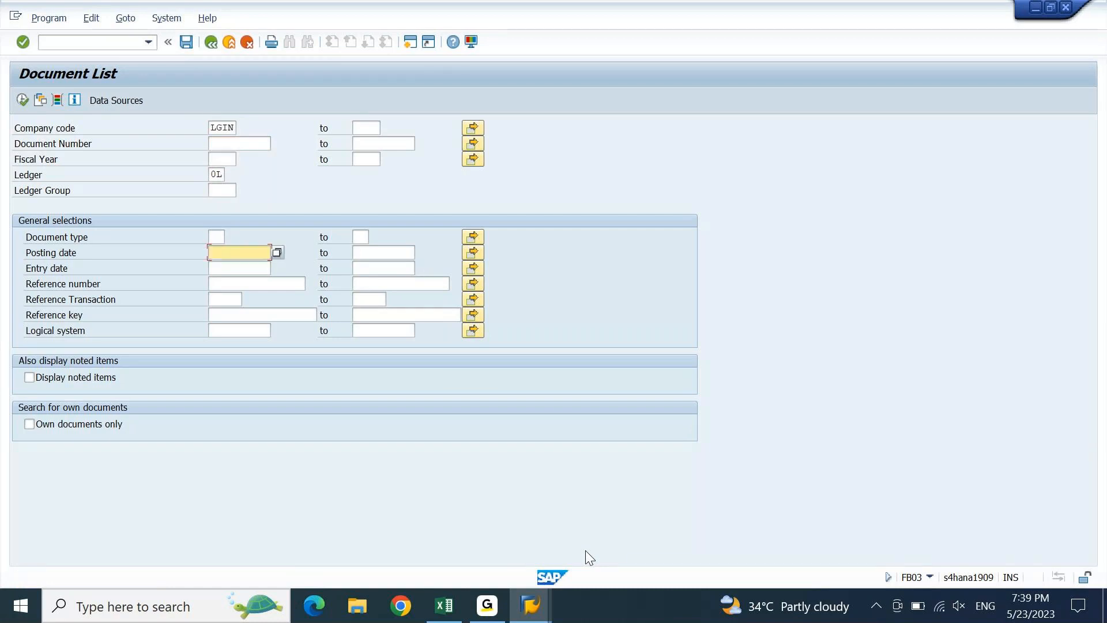
key("Down")
key("F4")
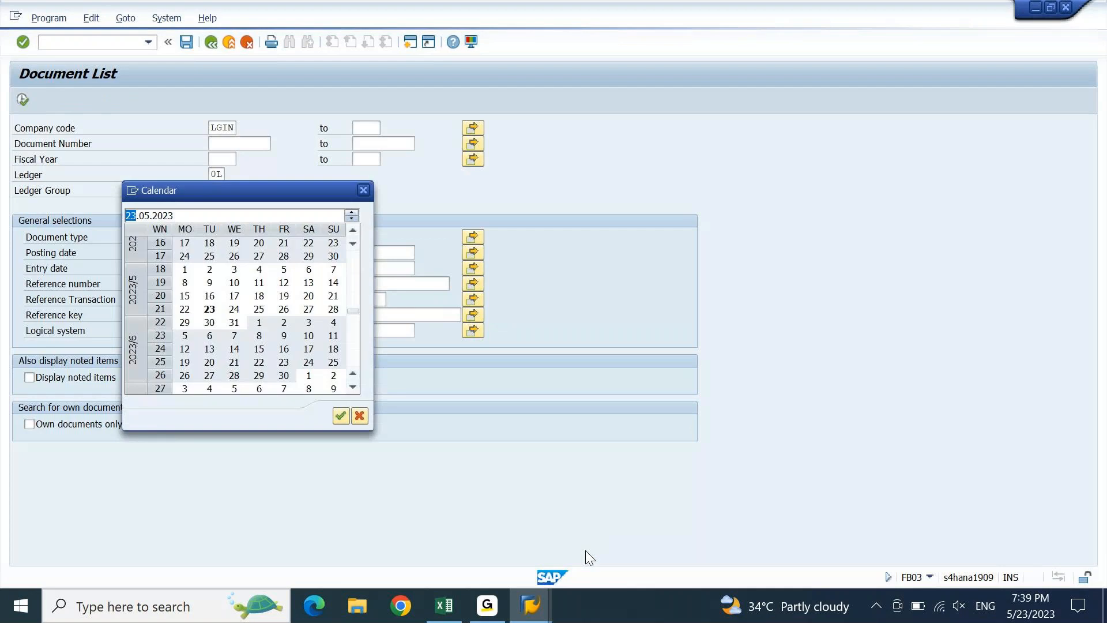
double_click(209, 311)
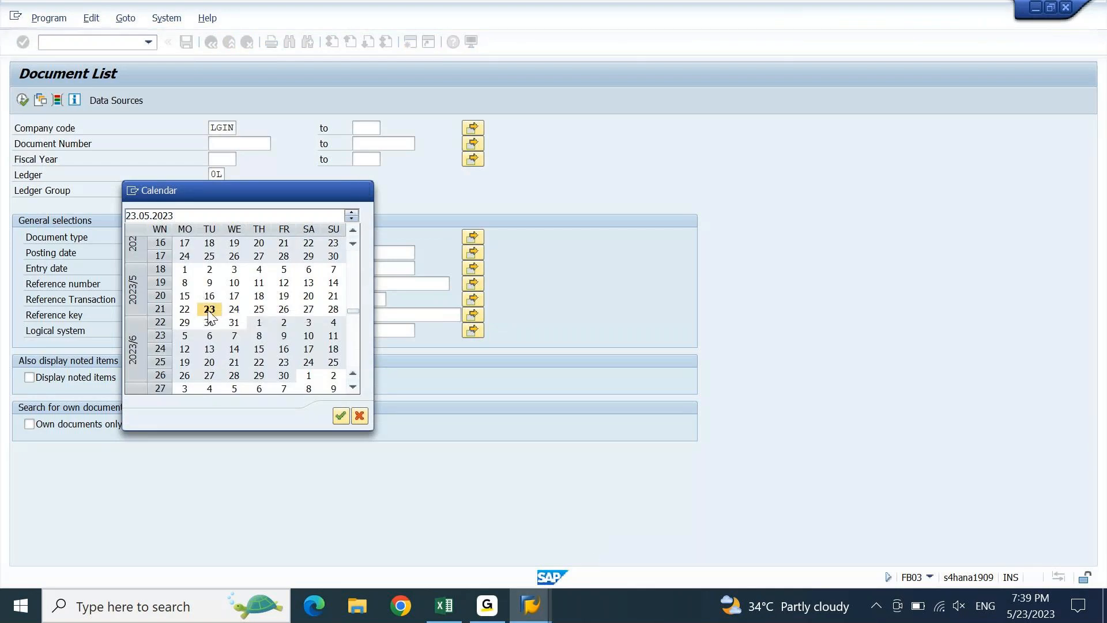
left_click(23, 99)
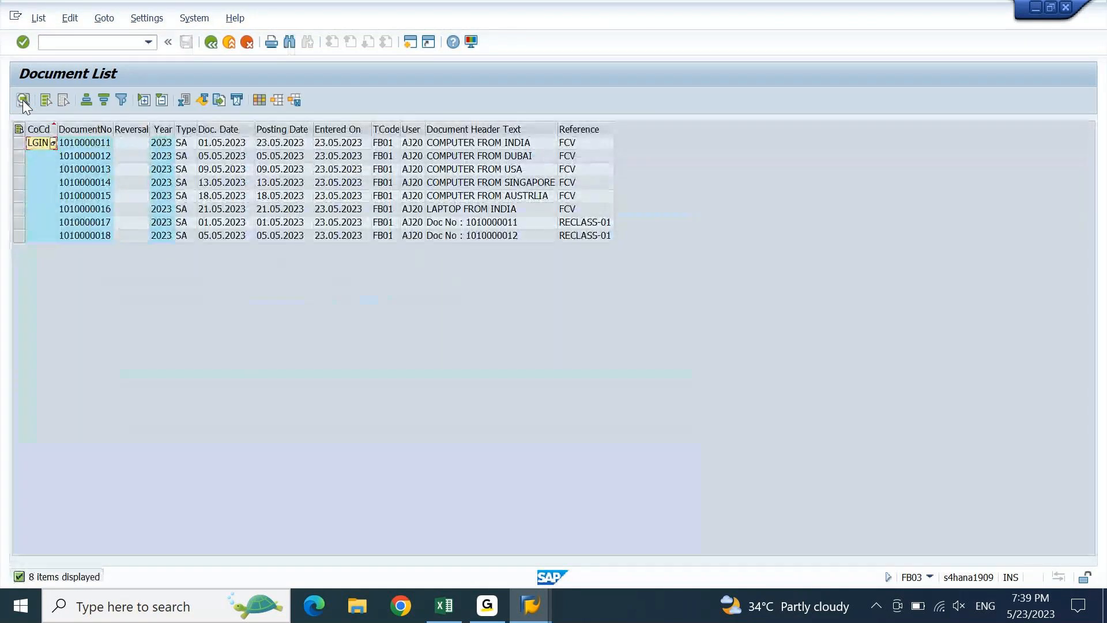
- Mark rows 1 and 6, COMPUTER FROM INDIA and LAPTOP FROM INDIA, in the list
left_click(564, 151)
key("Down")
key("Down")
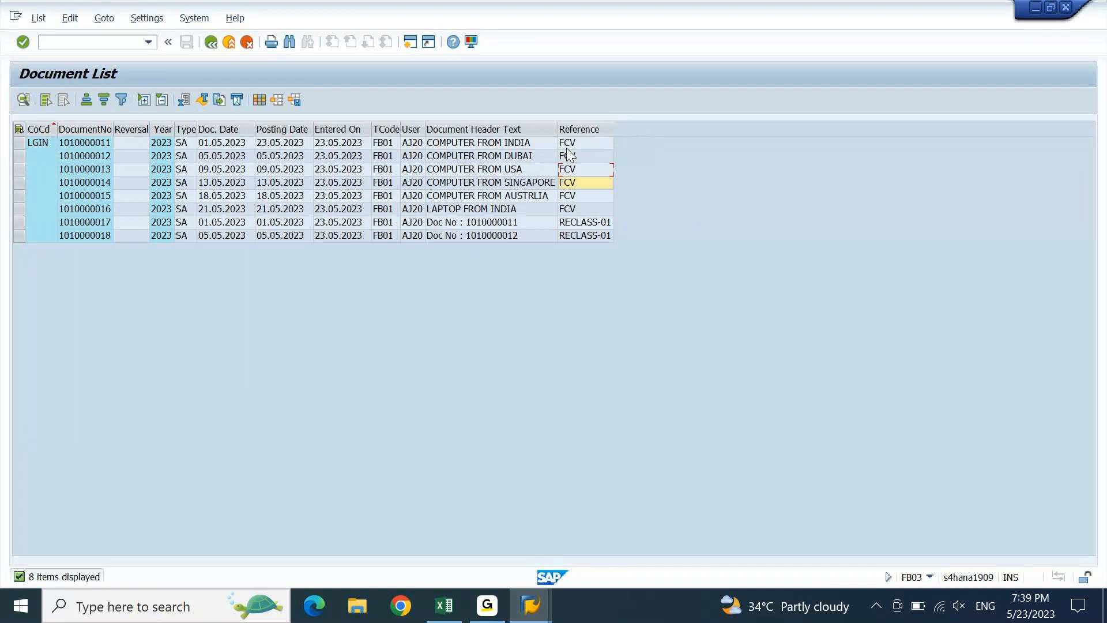
key("Down")
key("Down")
key("shift+space")
key("Up")
key("Up")
key("Up")
key("Up")
key("Up")
key("shift+space")
key("ctrl+shift+space")
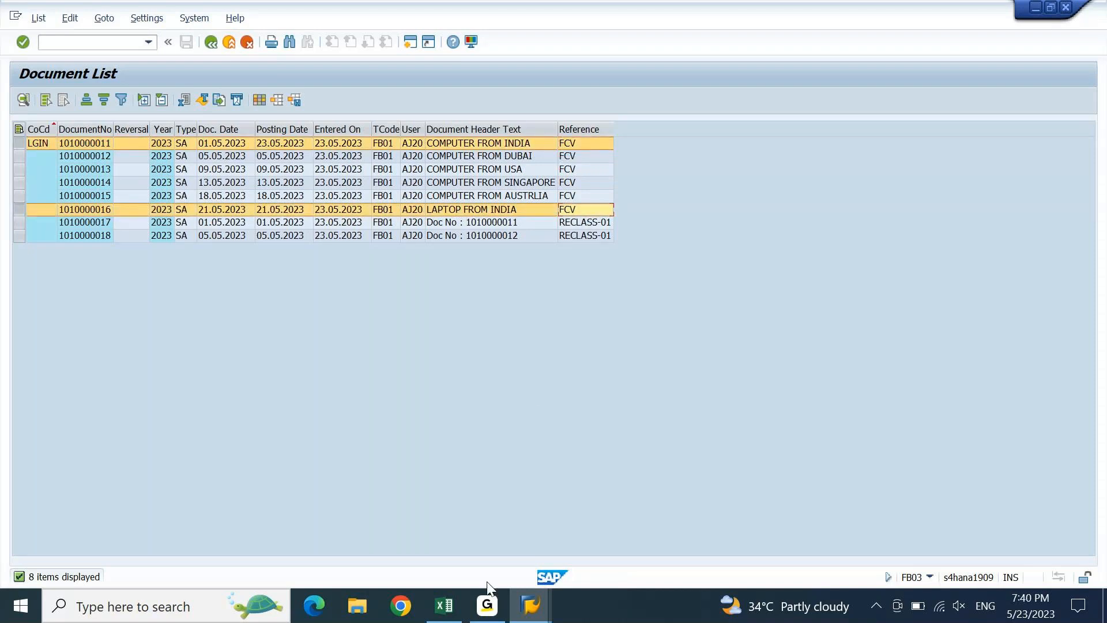
left_click(443, 605)
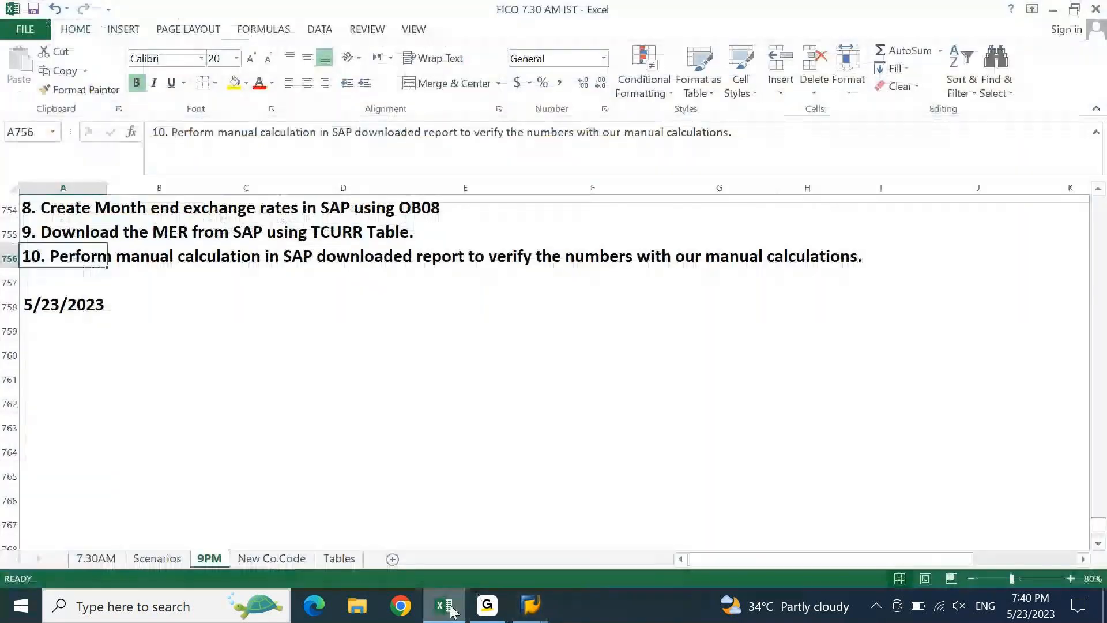
key("Up")
key("Up")
key("Up")
key("Up")
key("Up")
key("Up")
key("Up")
key("Up")
key("Up")
key("Up")
key("Up")
key("Up")
key("Up")
key("Up")
key("Up")
key("Up")
key("Up")
key("Up")
key("Up")
key("Up")
key("Right")
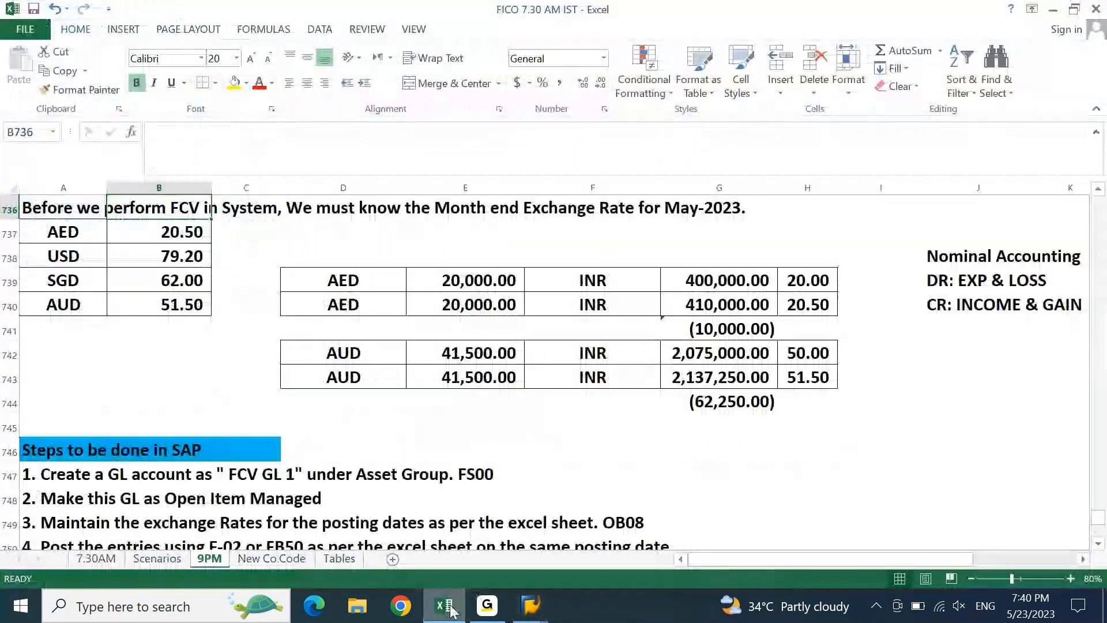
key("Down")
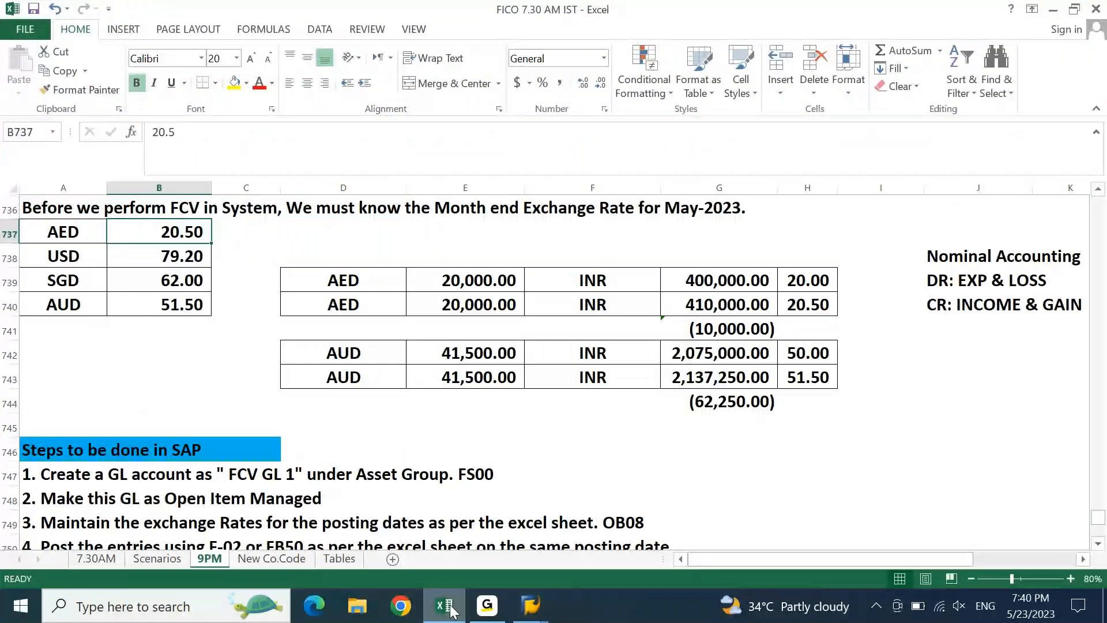
key("Up")
key("Up")
key("Up")
key("Up")
key("Up")
key("Up")
key("Up")
key("Up")
key("Up")
key("Up")
key("Up")
key("Up")
key("Up")
key("Up")
key("Up")
key("Up")
key("Left")
key("Down")
key("Down")
key("ctrl+shift+Down")
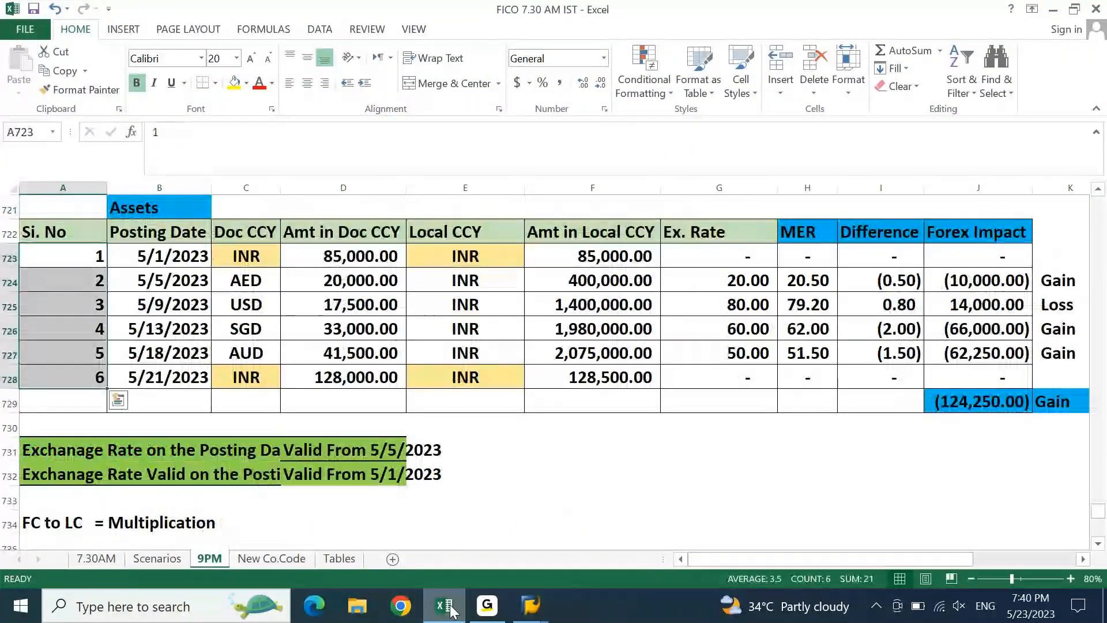
left_click(450, 610)
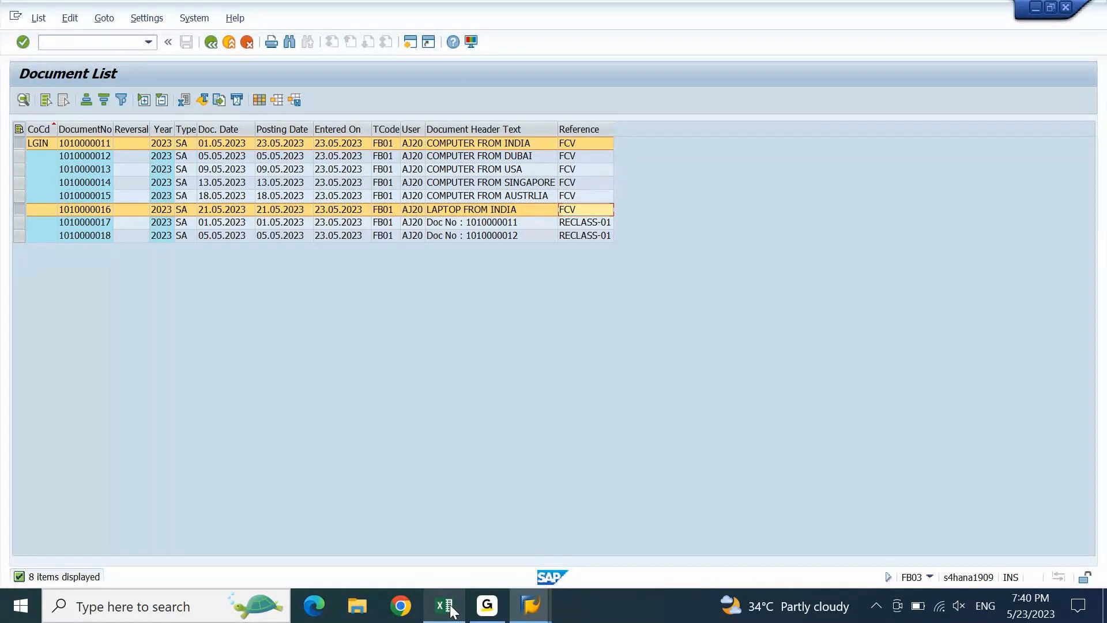
- Open a new session and run FAGLL03
key("ctrl+n")
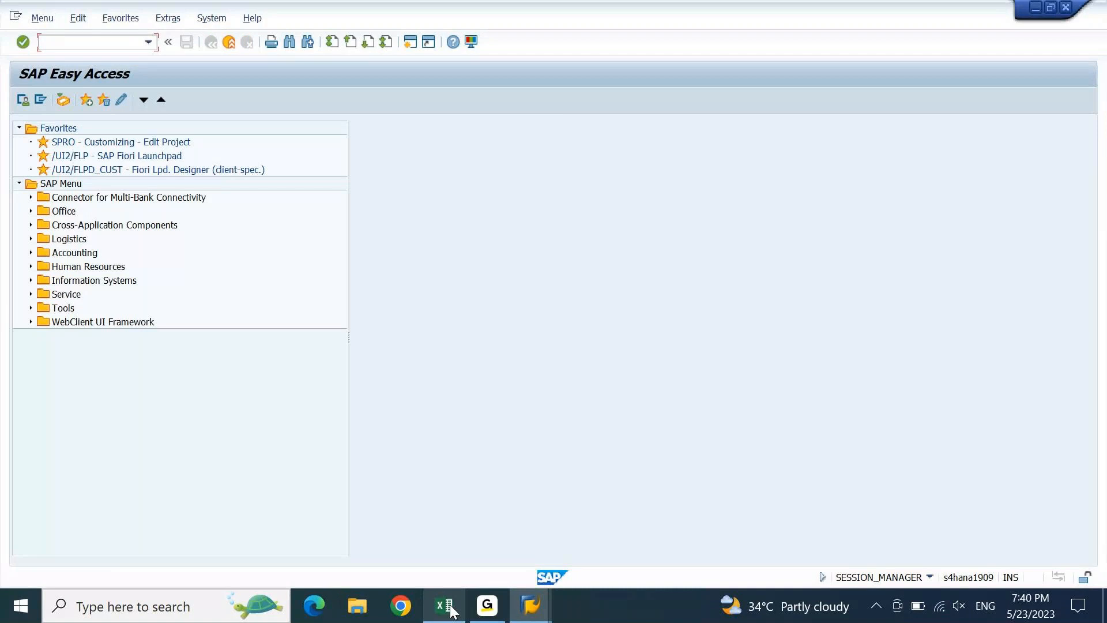
type("FAGLL03")
key("Return")
- Enter company code LGIN, then return to the Document List window
type("LGIN")
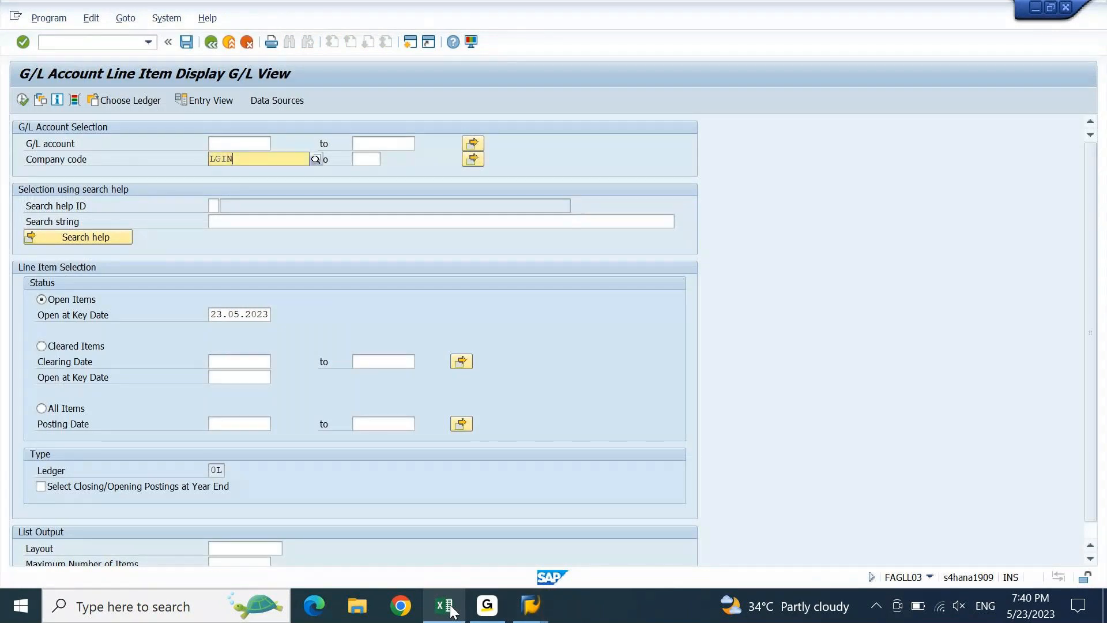
key("Return")
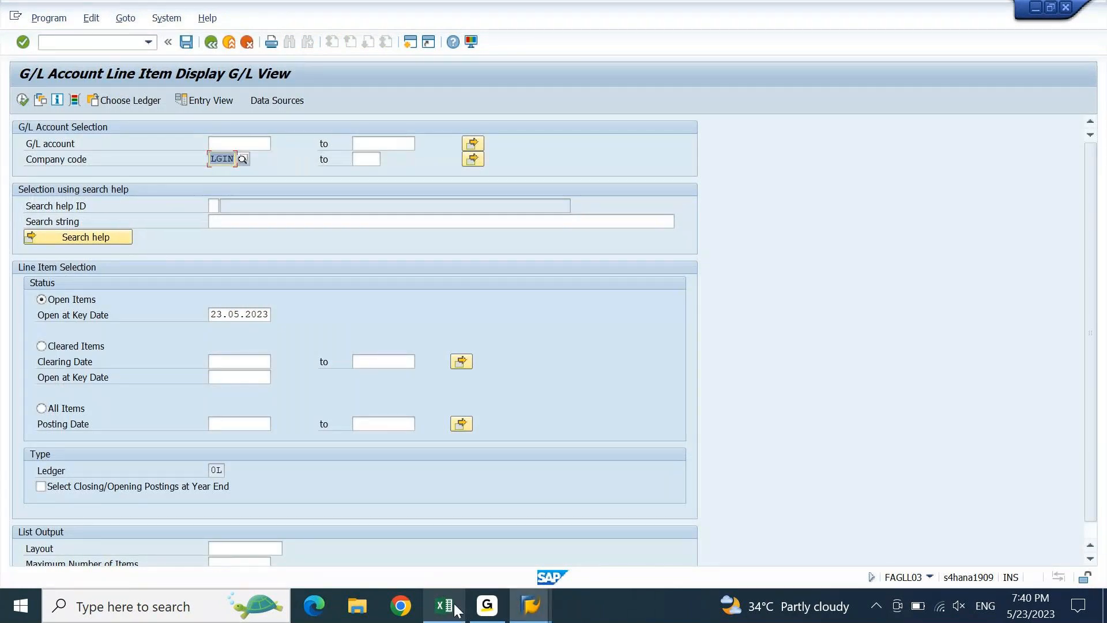
mouse_move(549, 597)
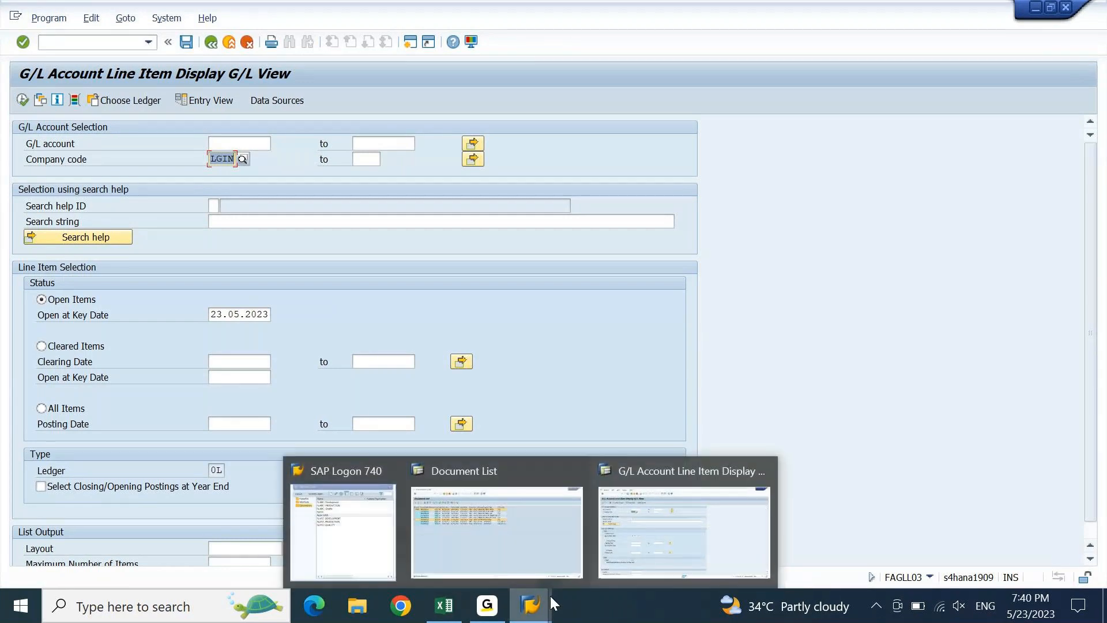
left_click(495, 531)
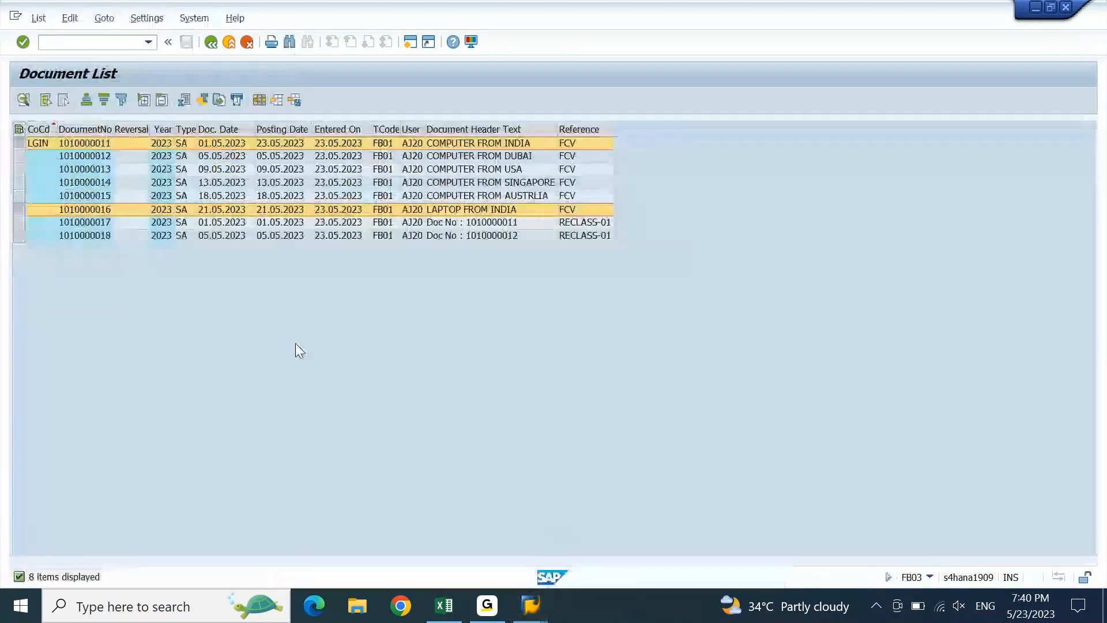
left_click(103, 157)
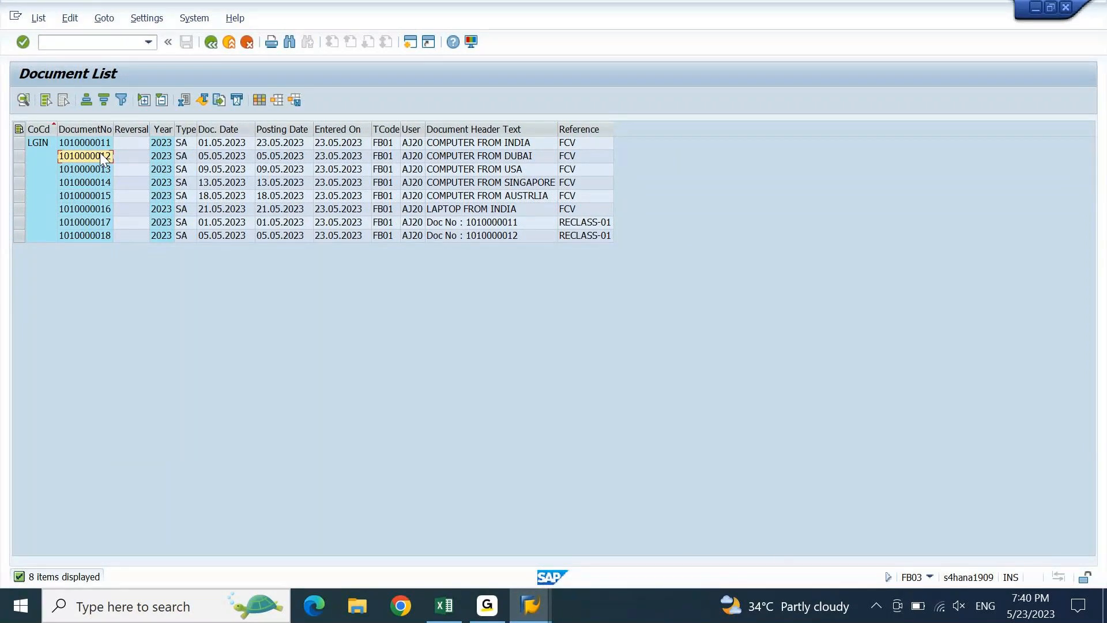
double_click(101, 155)
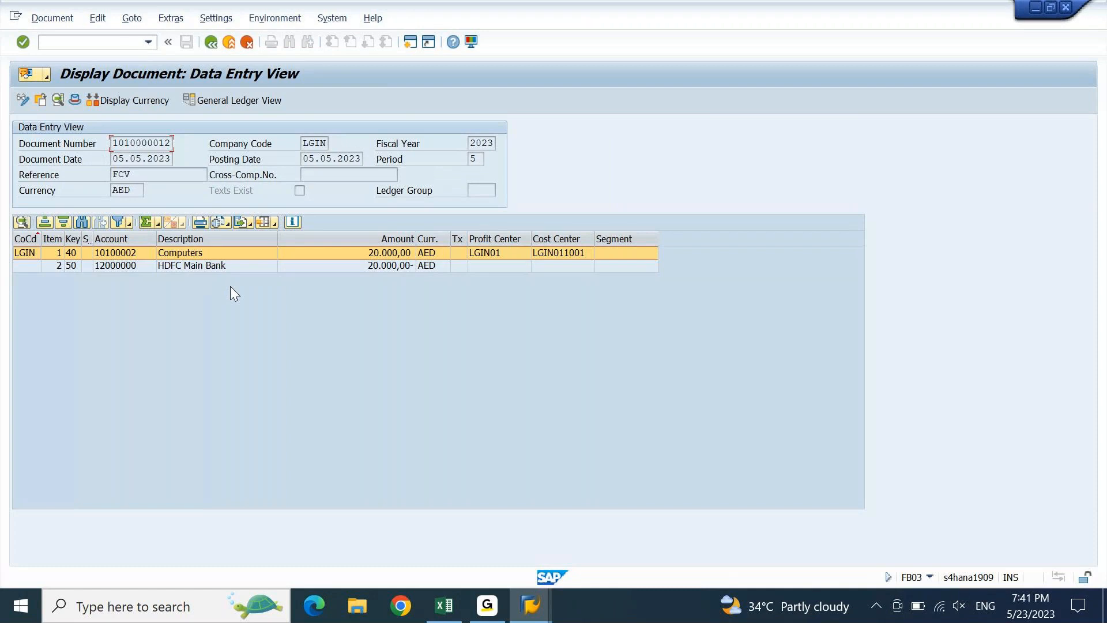
key("F3")
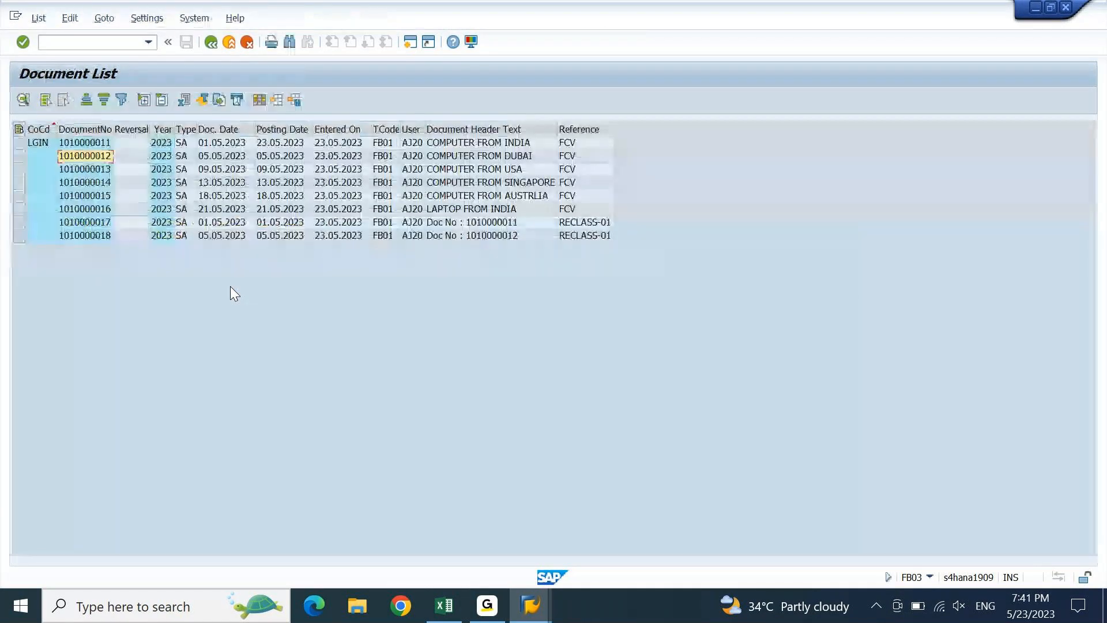
double_click(91, 169)
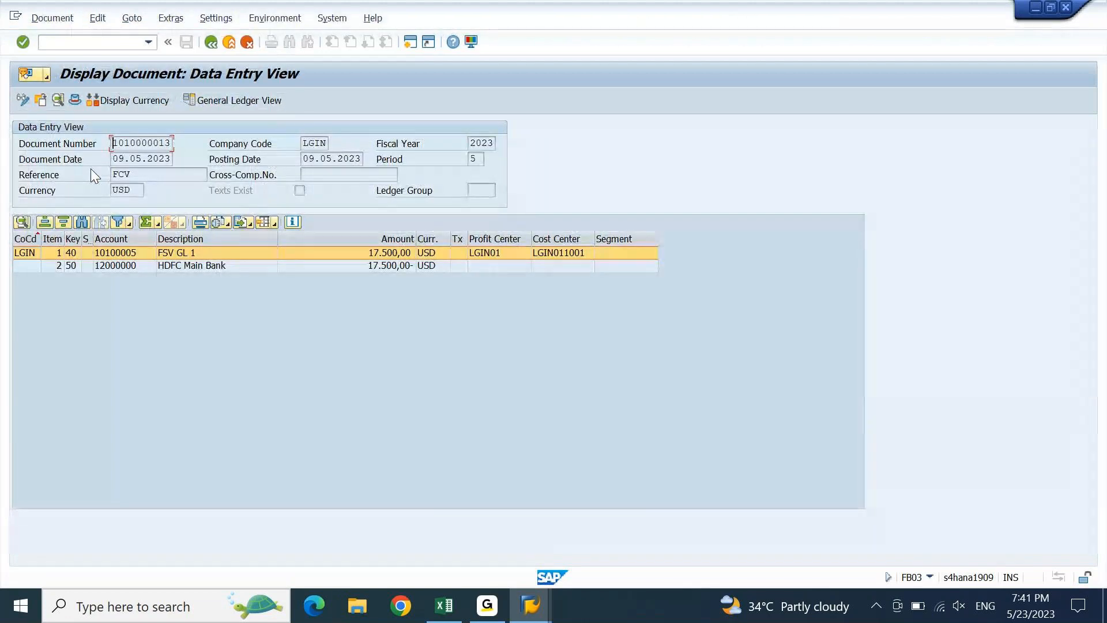
key("F3")
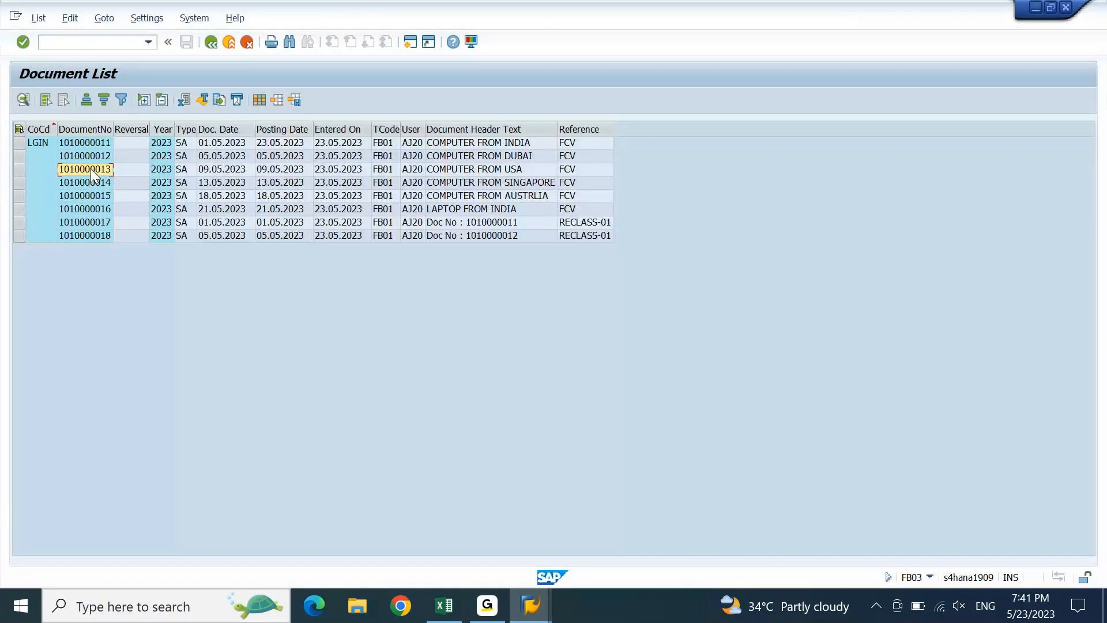
double_click(92, 188)
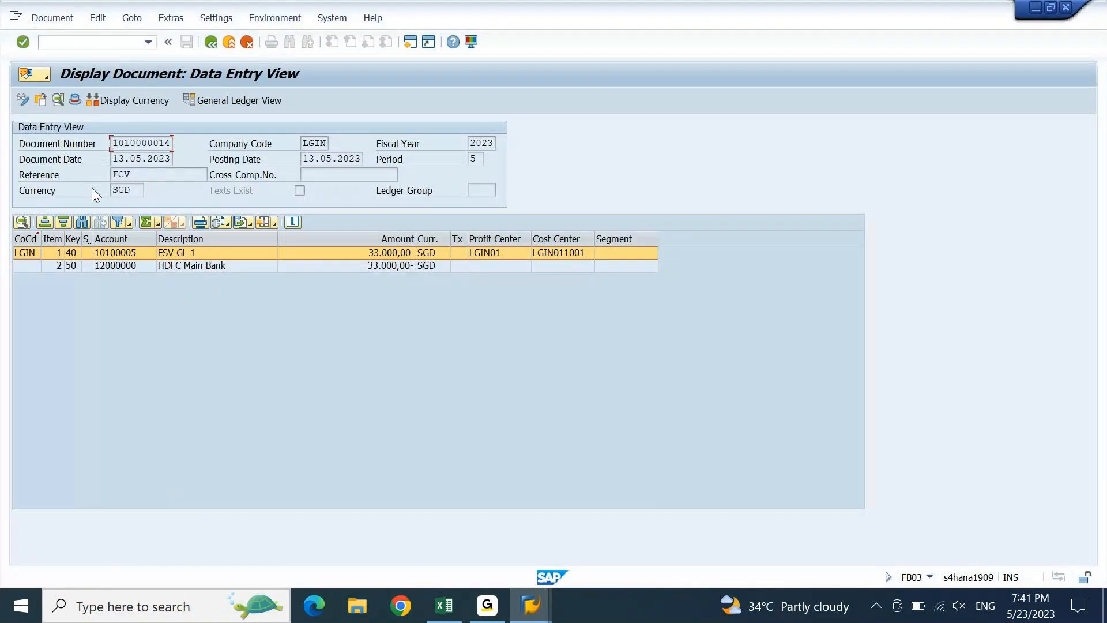
key("F3")
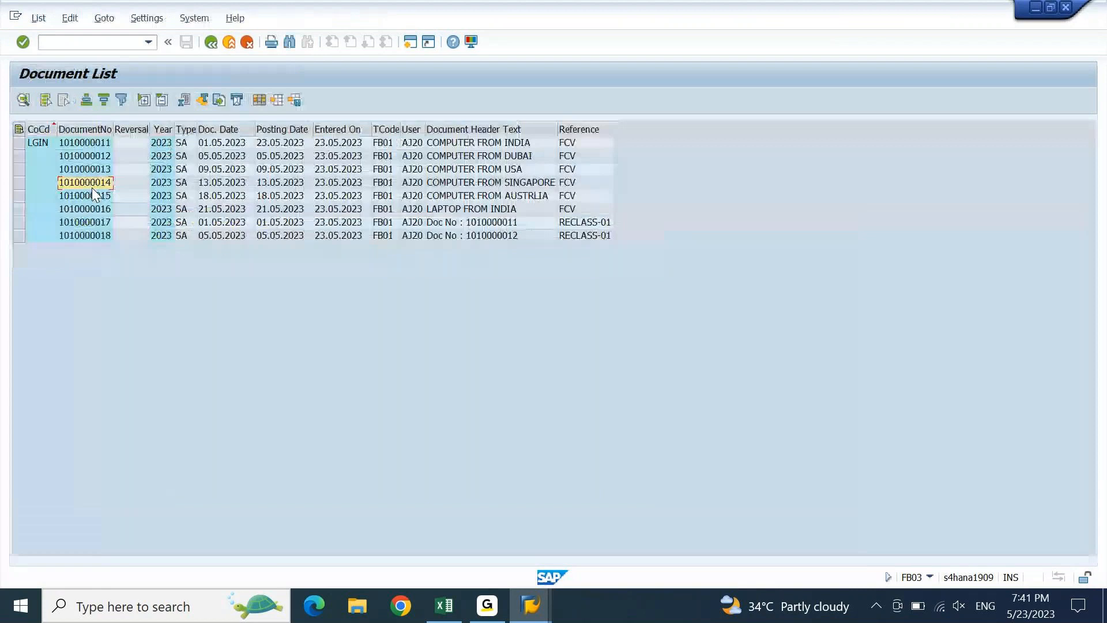
left_click(90, 148)
double_click(90, 148)
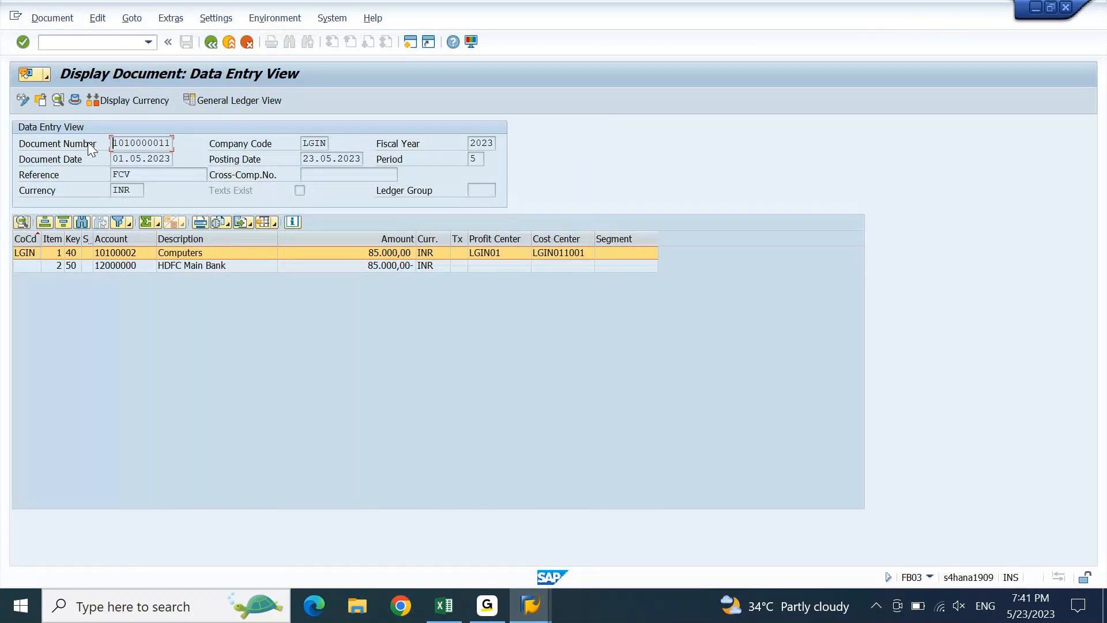
key("F3")
left_click(88, 161)
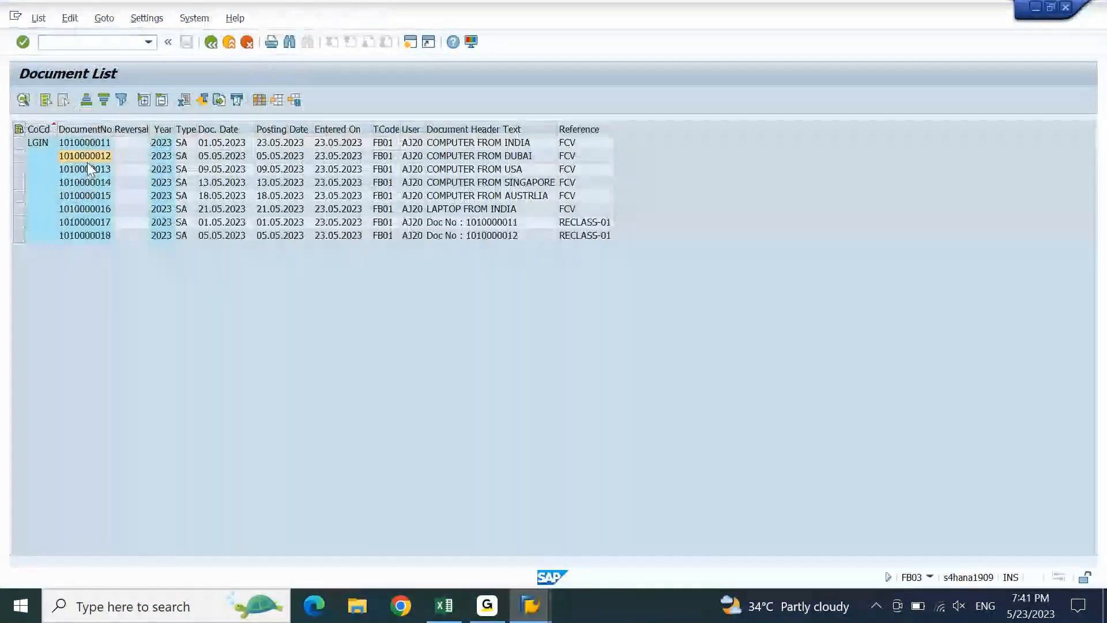
double_click(88, 161)
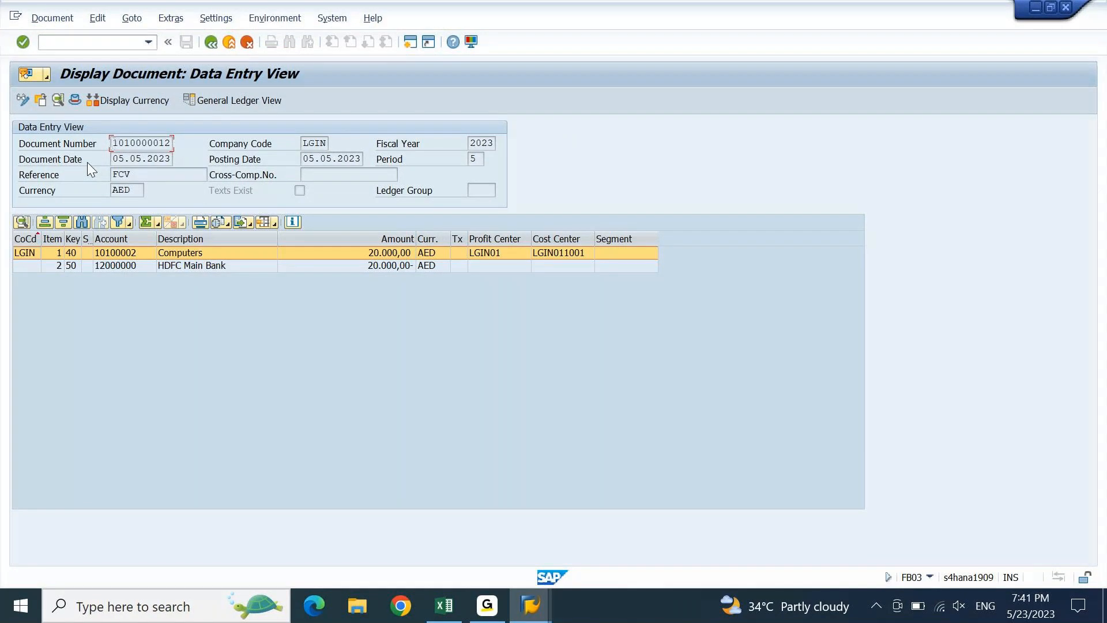
left_click(132, 263)
left_click(133, 265)
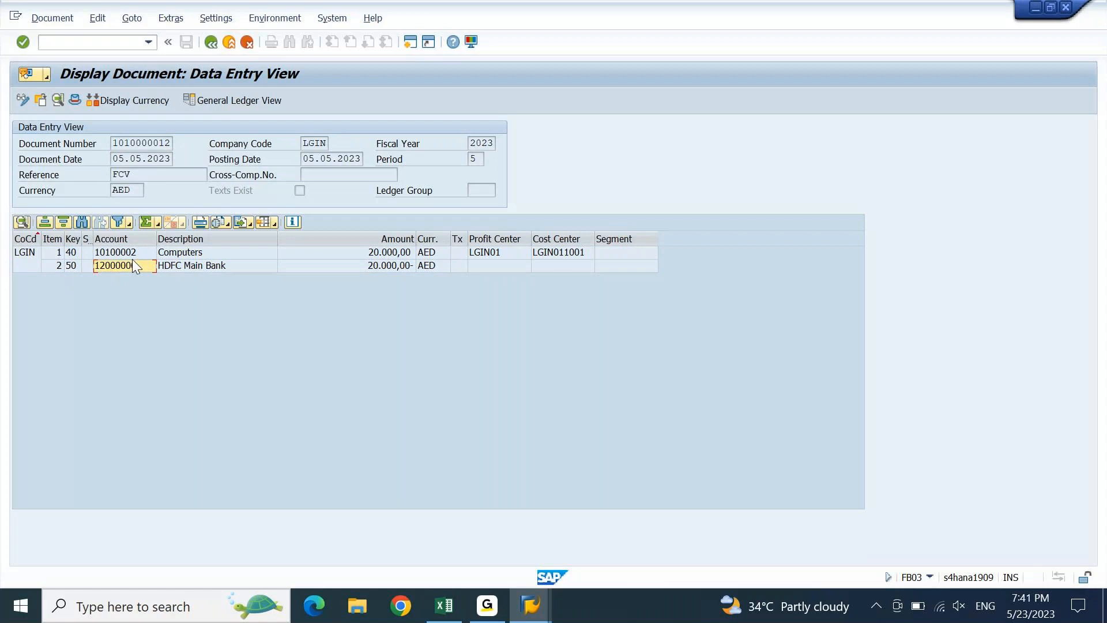
key("F3")
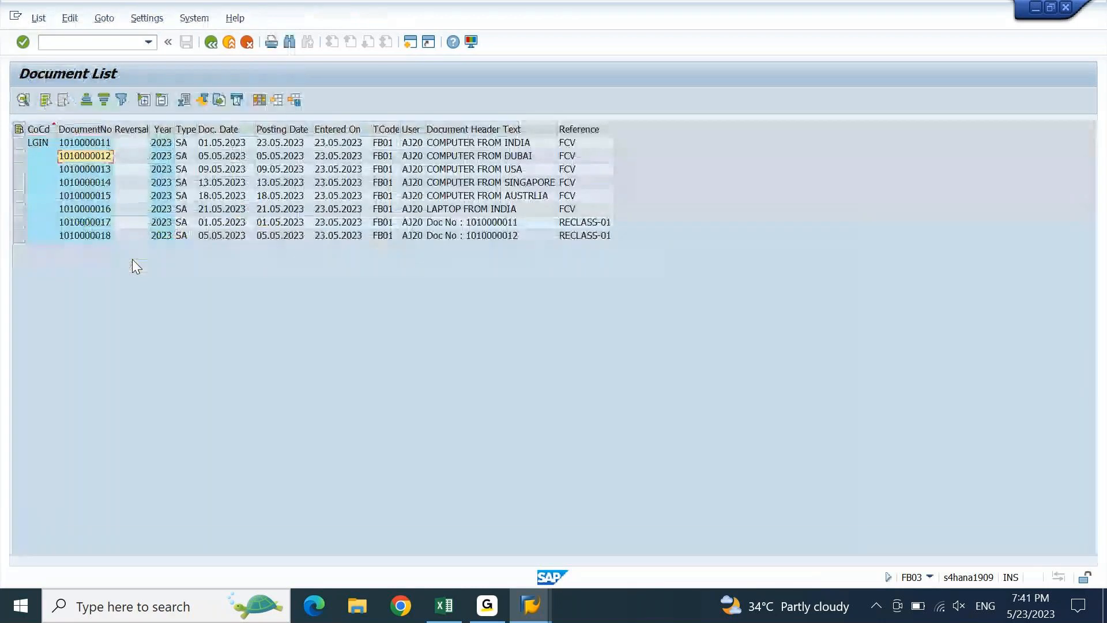
double_click(185, 222)
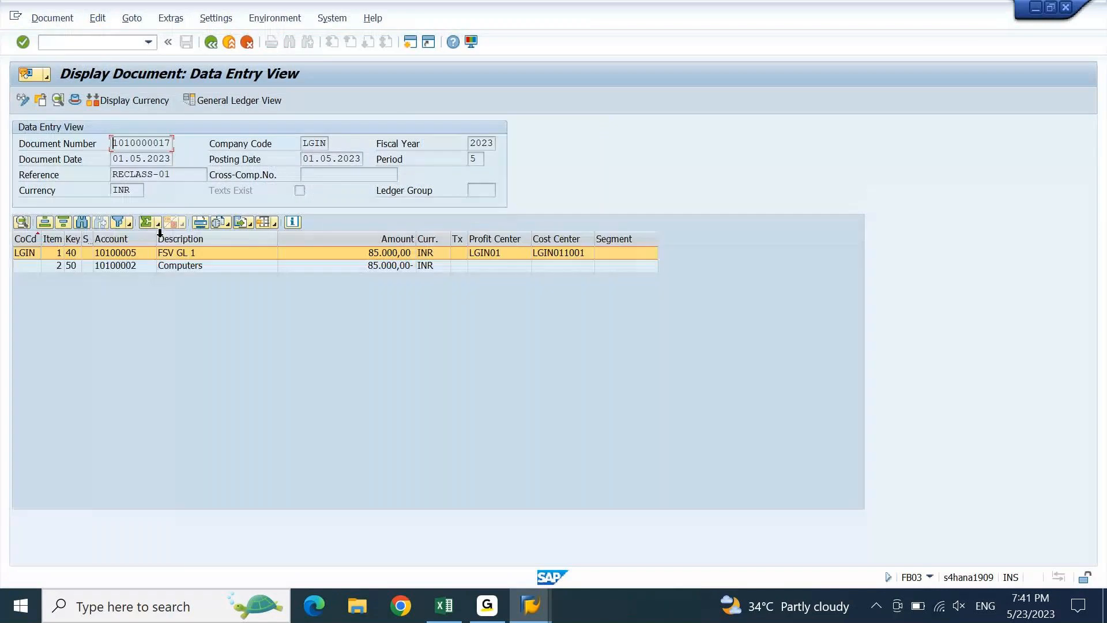
left_click(132, 257)
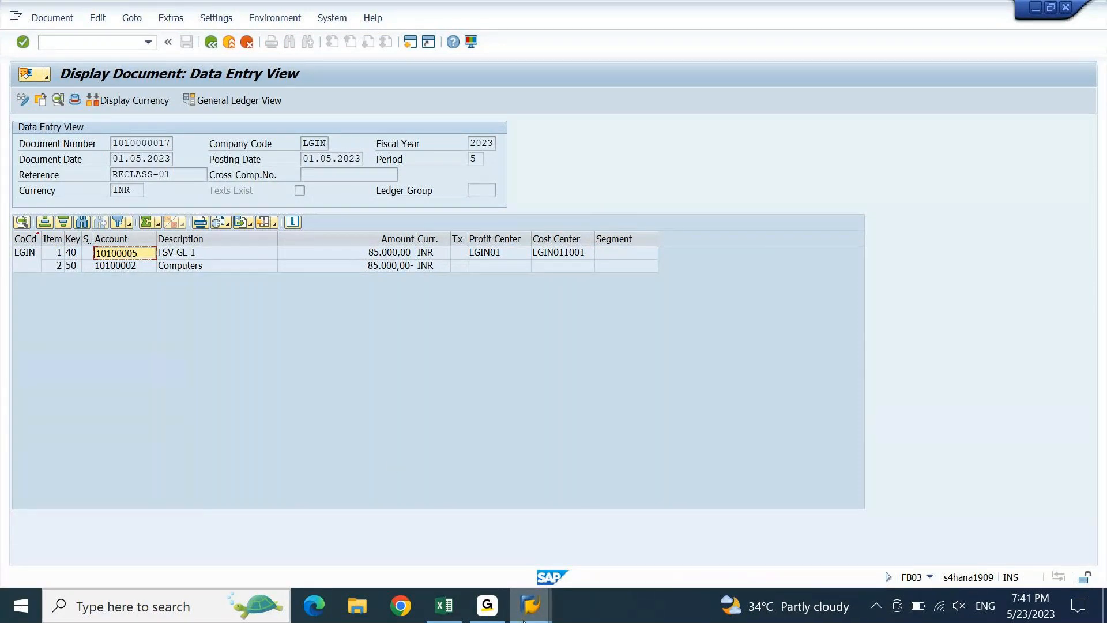
mouse_move(523, 618)
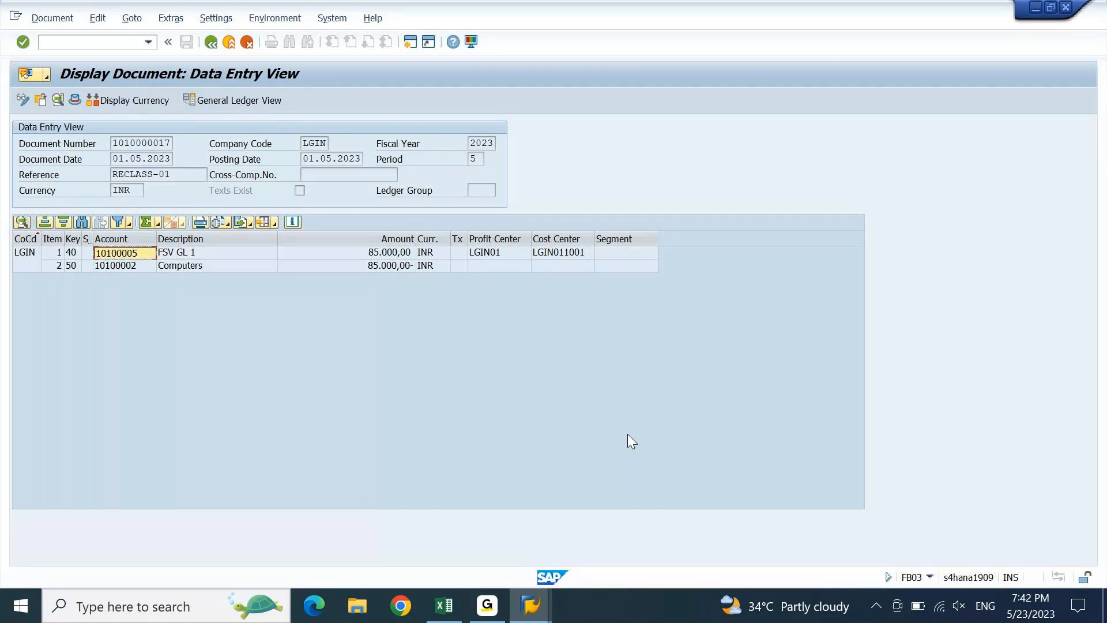
key("alt+Tab")
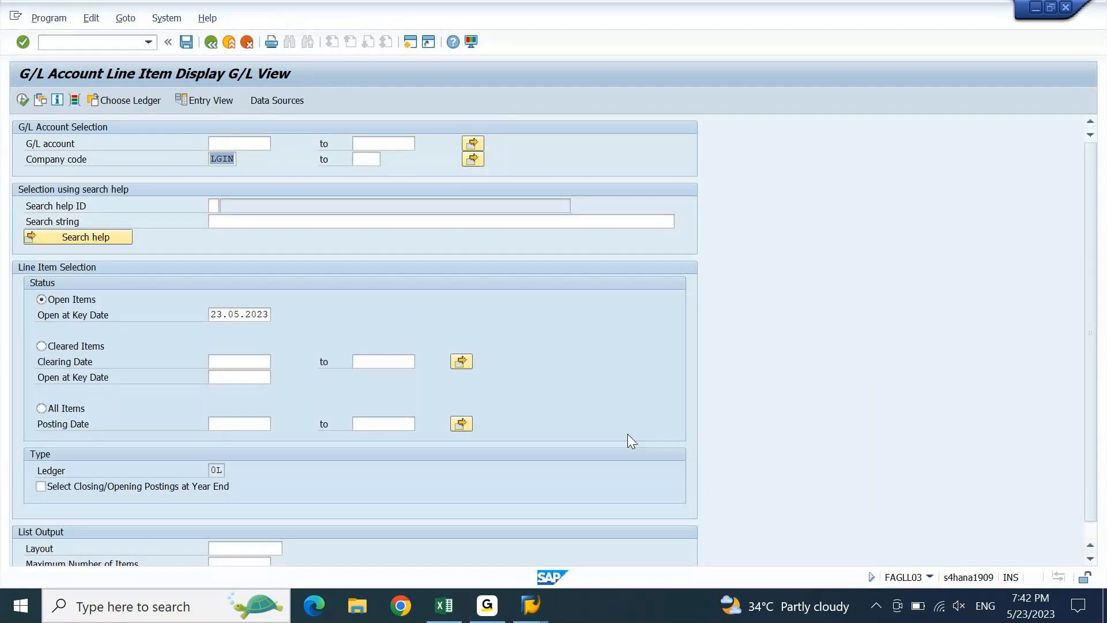
- Paste 10100005 into the G/L account field and confirm
type("10100005")
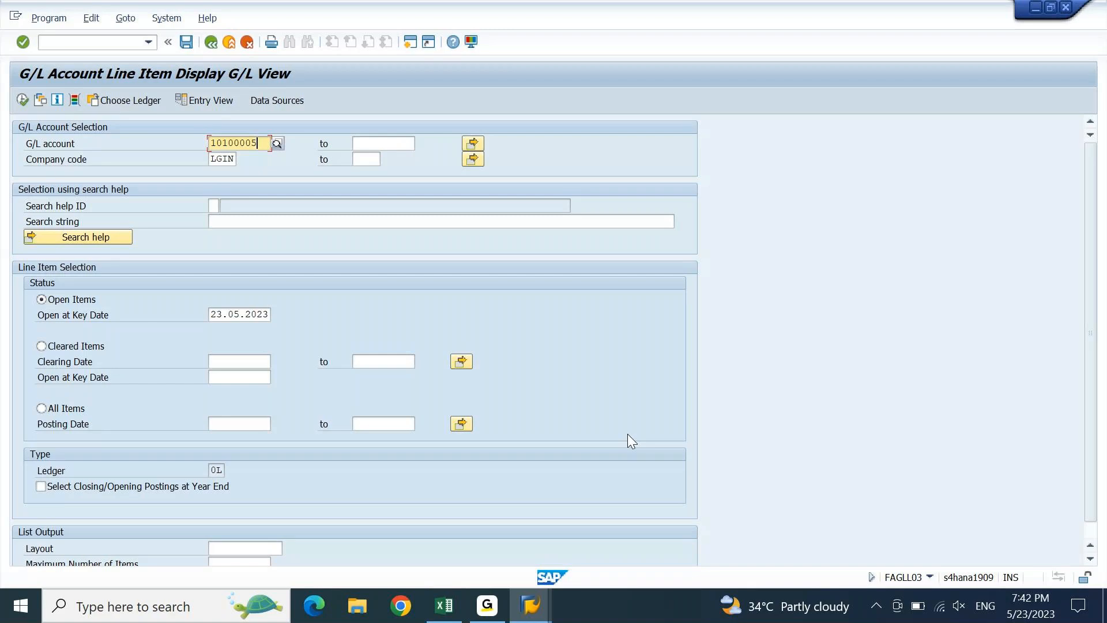
key("Return")
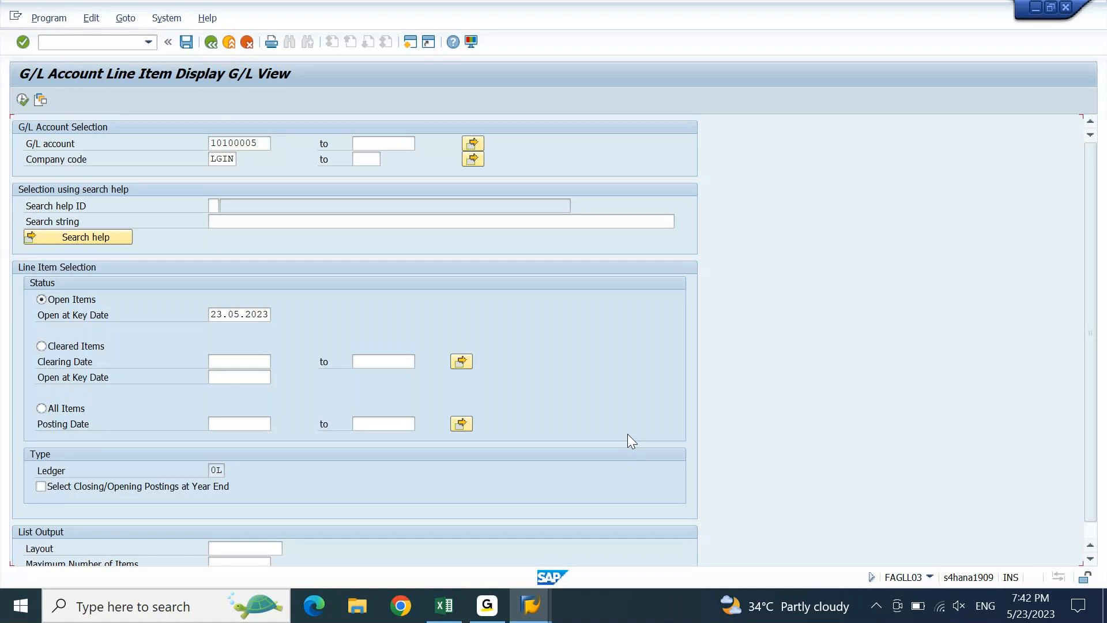
- Execute the report for account 10100005, scroll across its columns, and open Change Layout
left_click(21, 101)
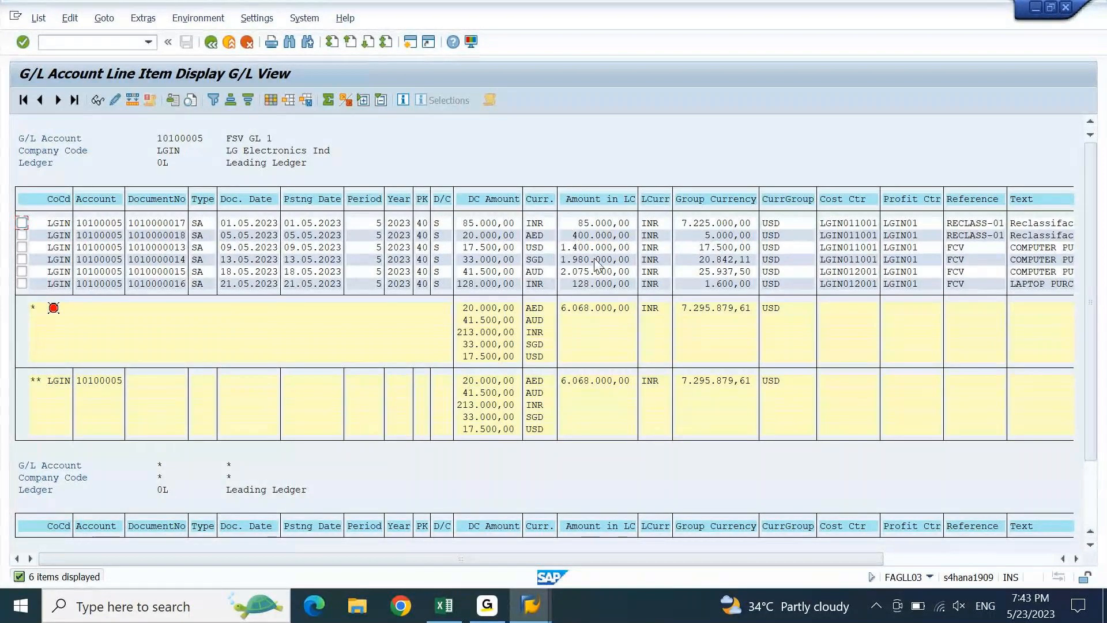
left_click(913, 560)
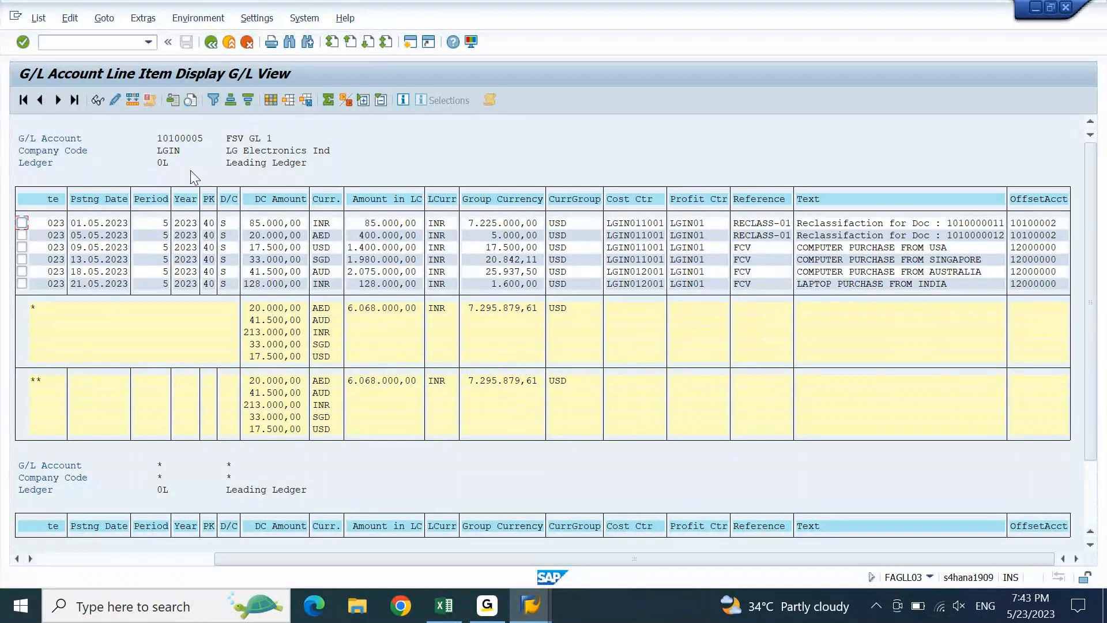
left_click(271, 105)
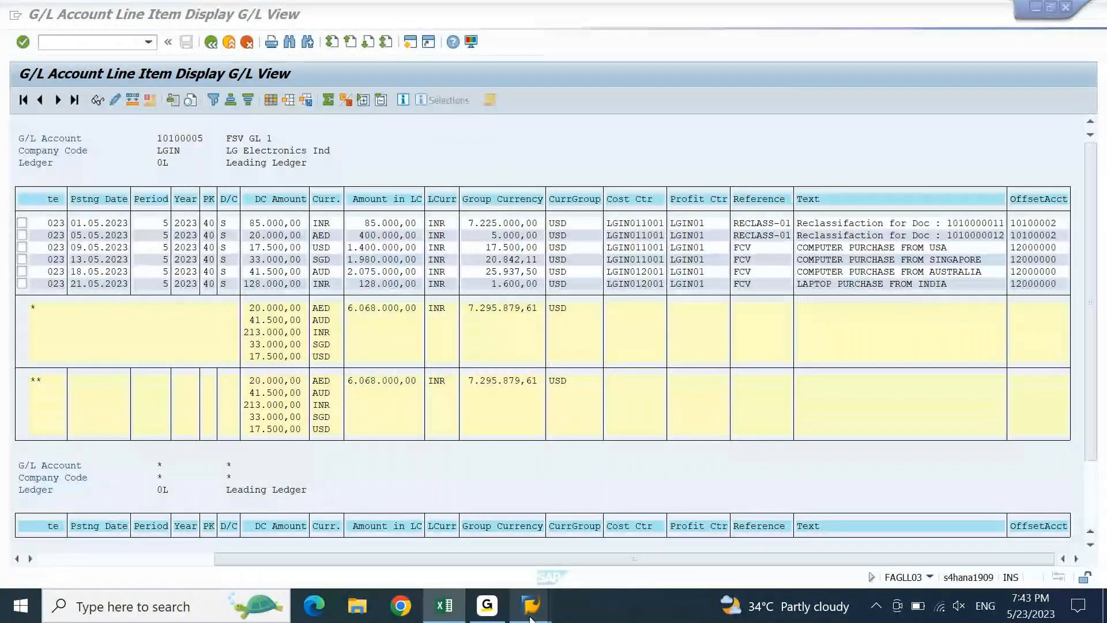
mouse_move(530, 618)
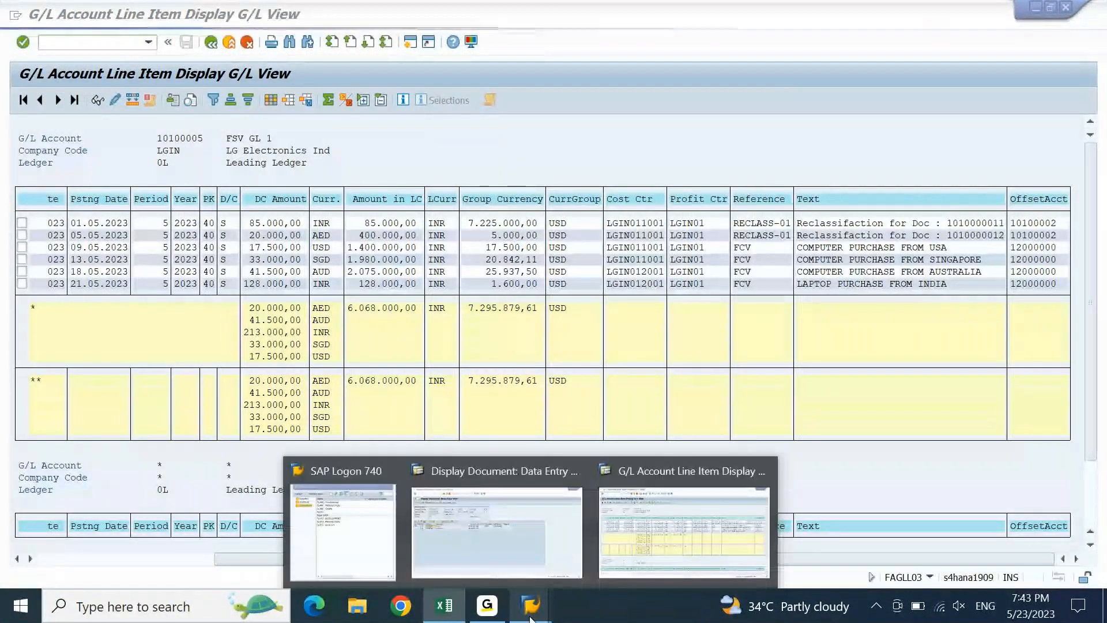
left_click(692, 489)
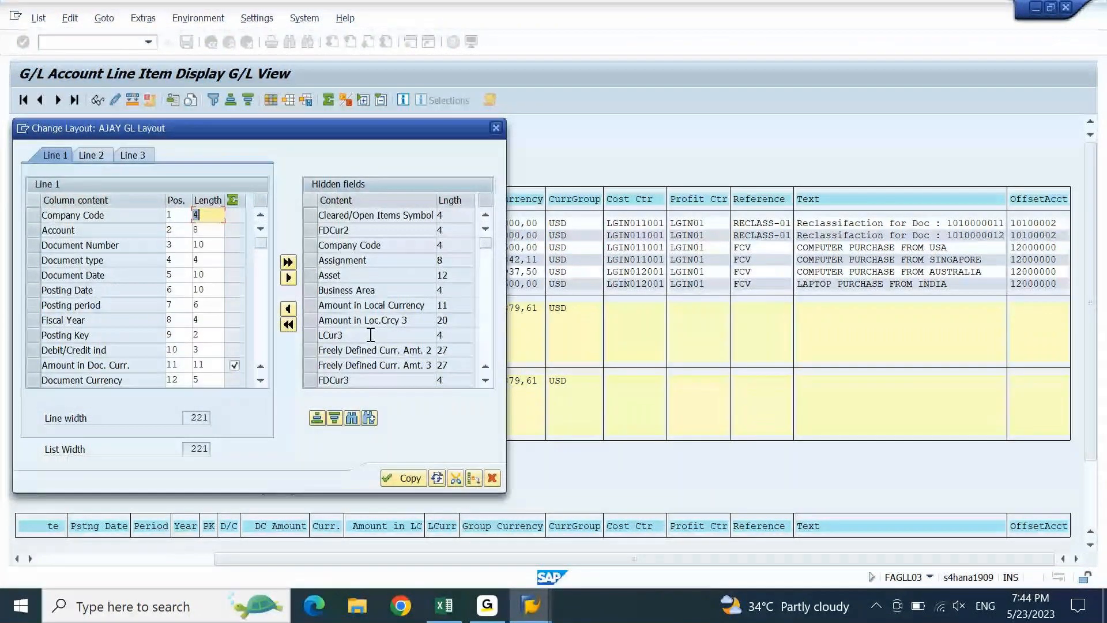
- Insert Eff. Exchange Rate before Amount in Doc. Curr. in the displayed columns and apply
left_click(316, 418)
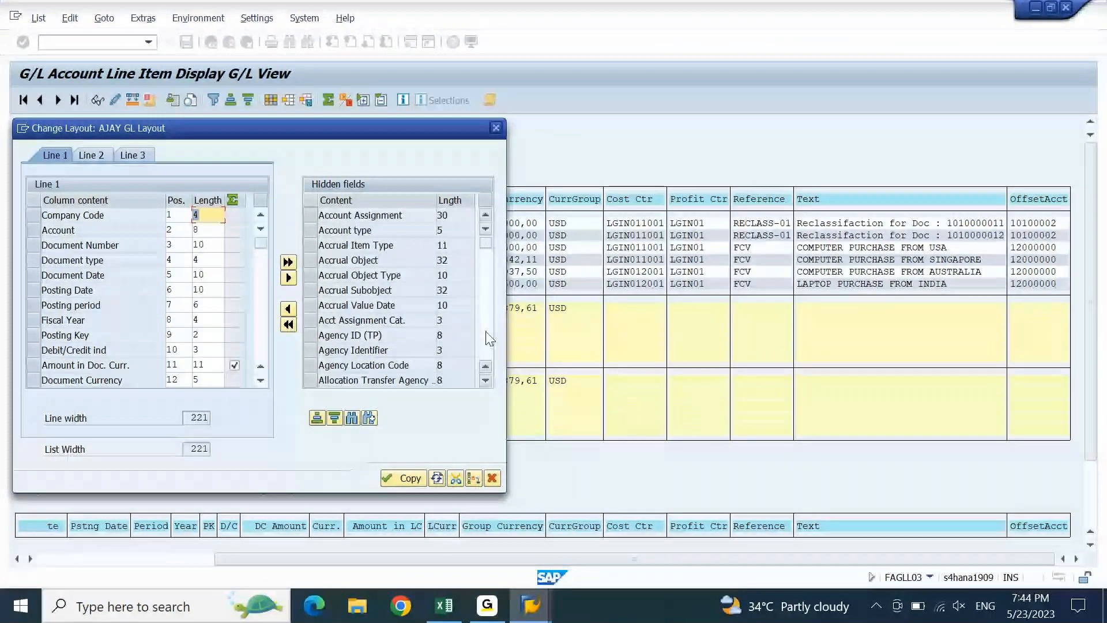
scroll(486, 339, "down", 6)
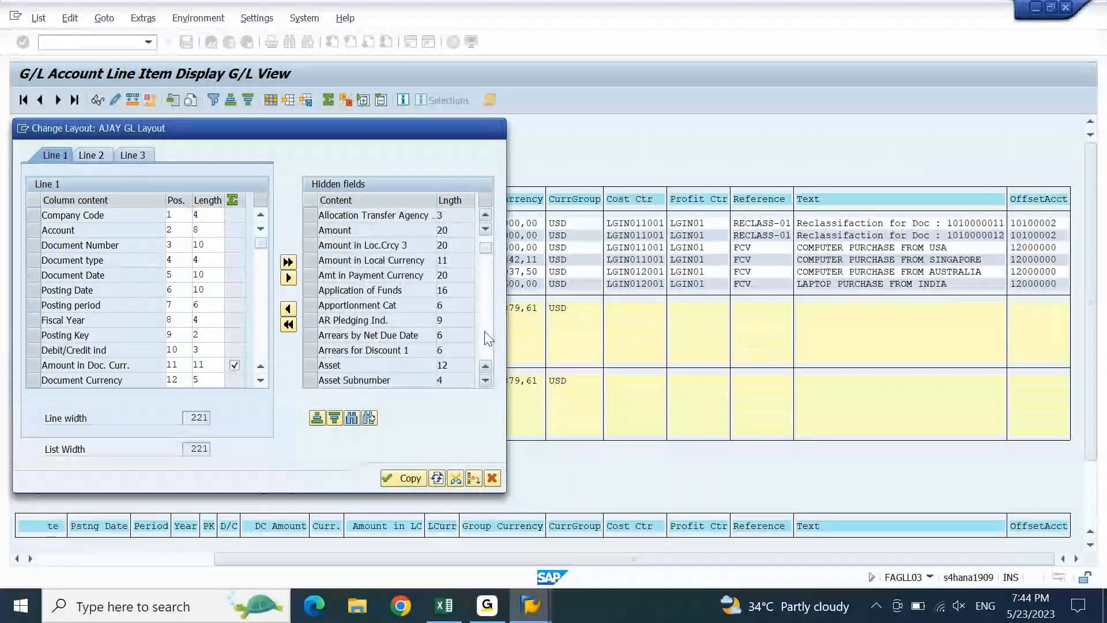
scroll(486, 339, "down", 5)
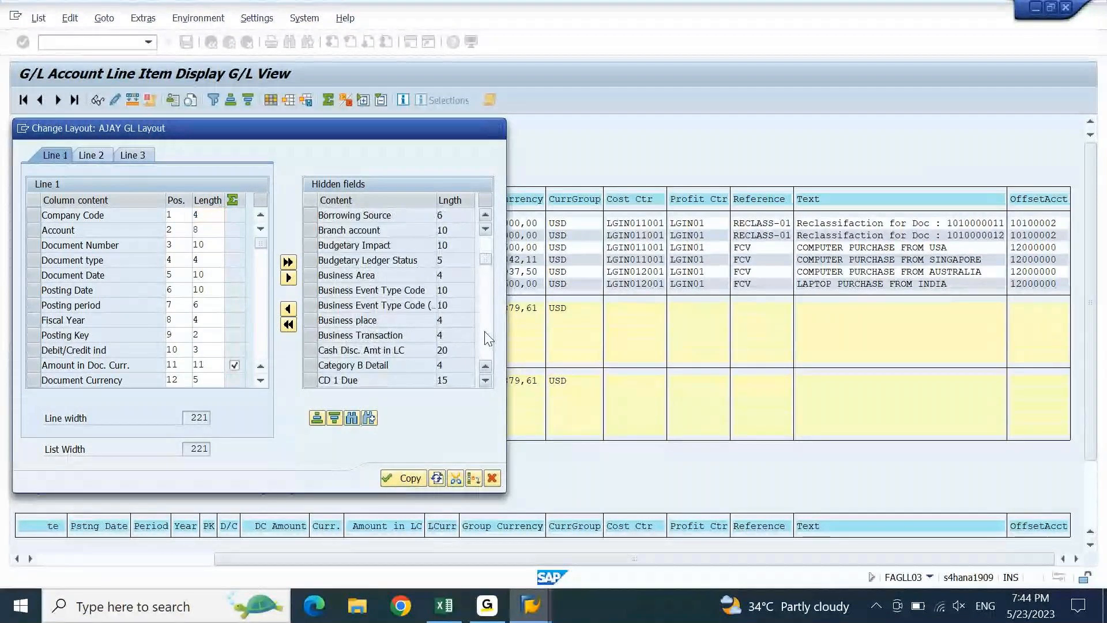
scroll(486, 339, "down", 6)
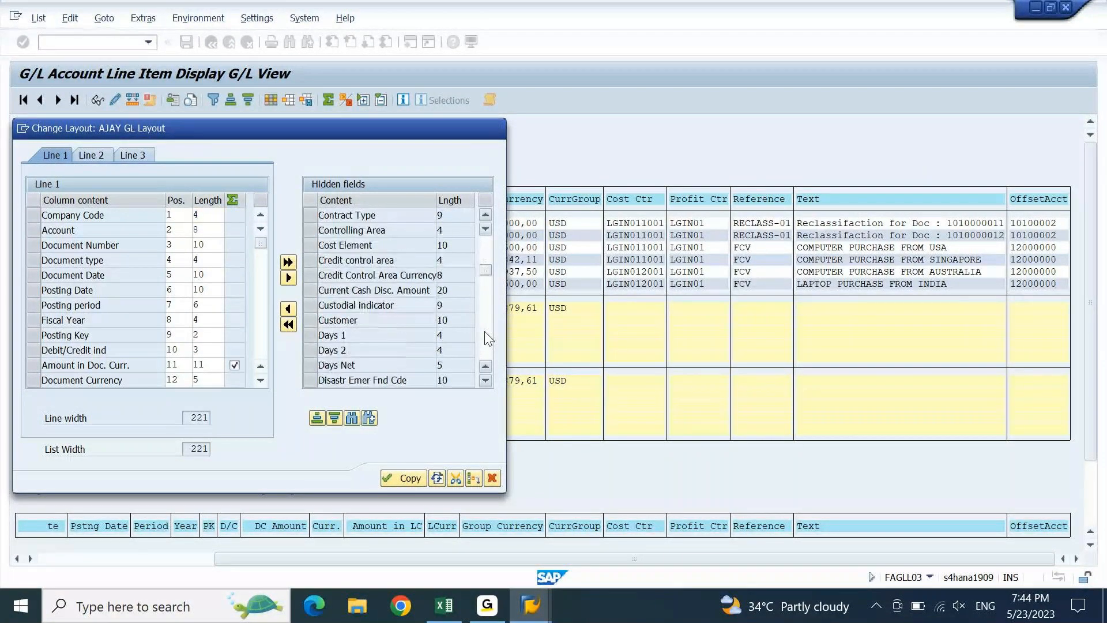
scroll(486, 339, "down", 4)
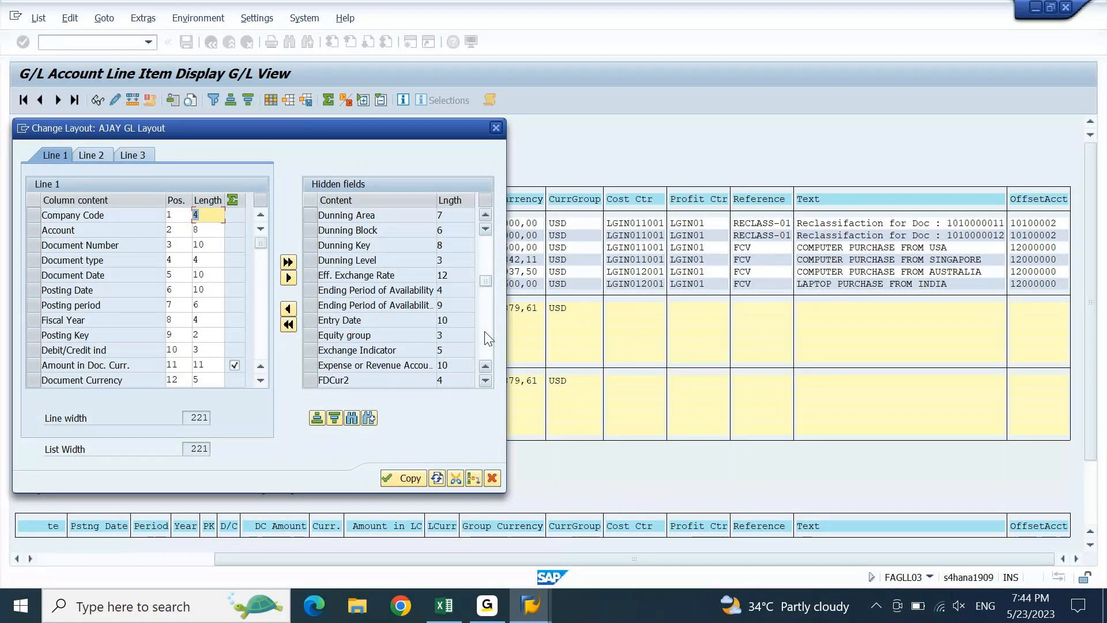
left_click(311, 276)
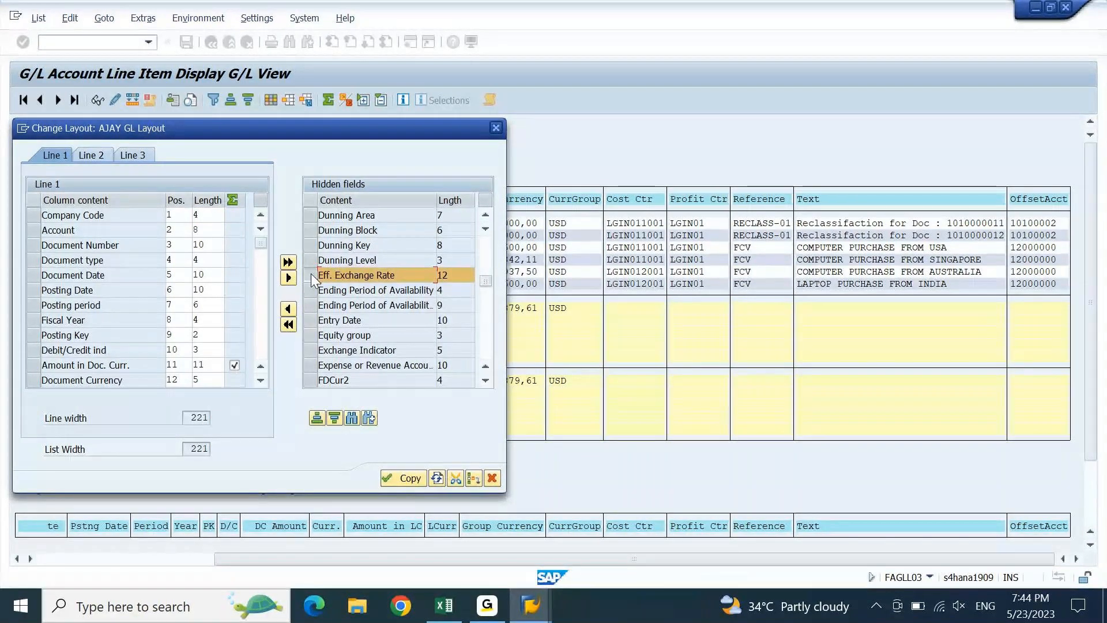
left_click(36, 361)
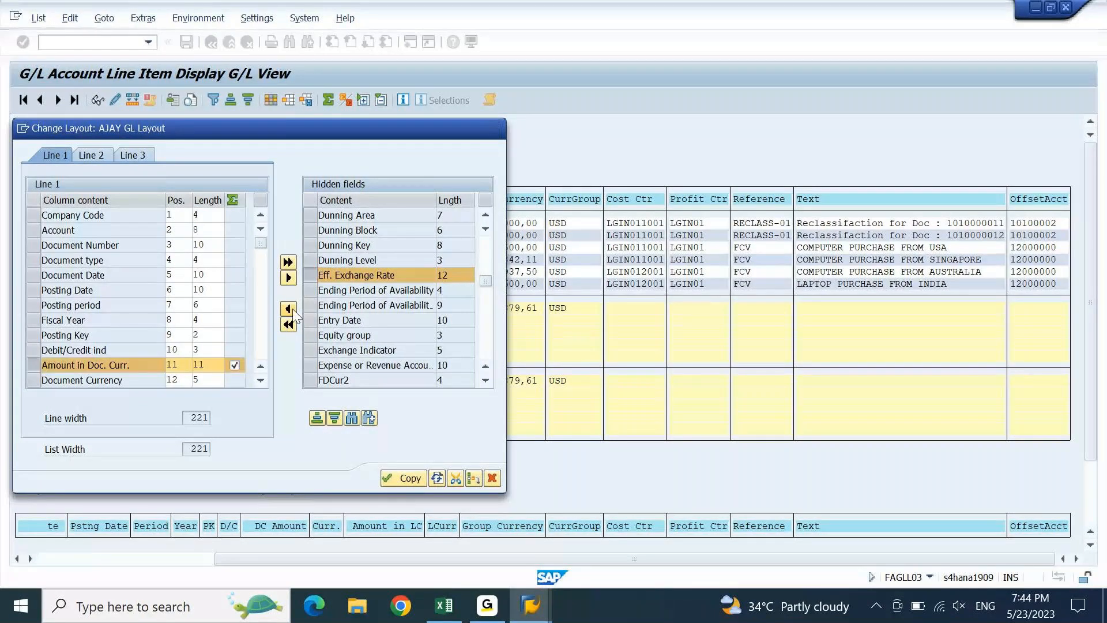
left_click(287, 308)
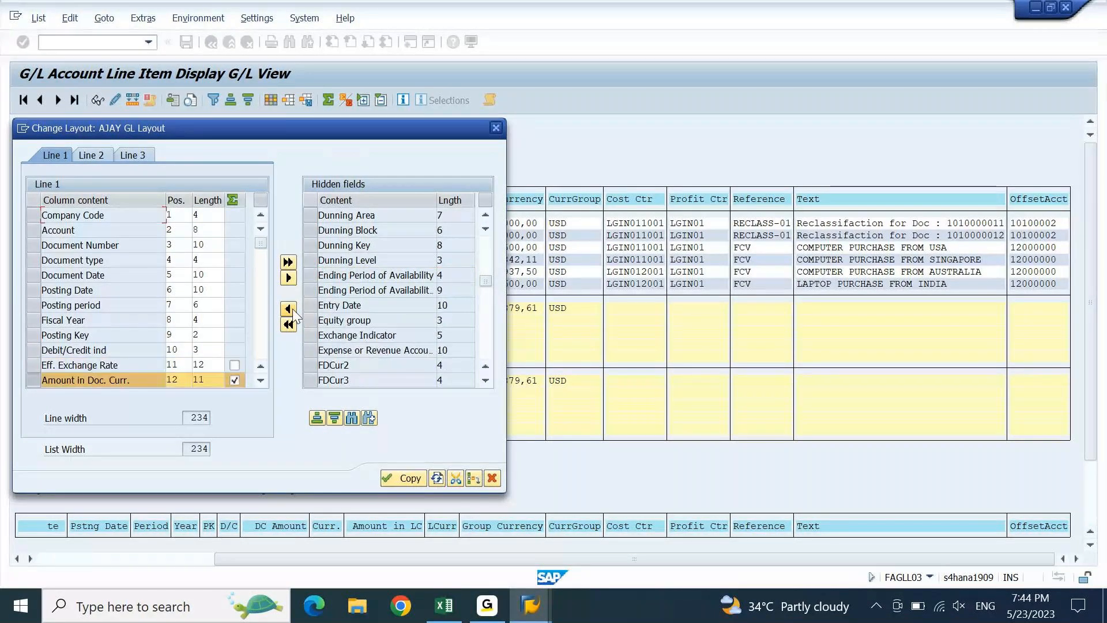
left_click(403, 476)
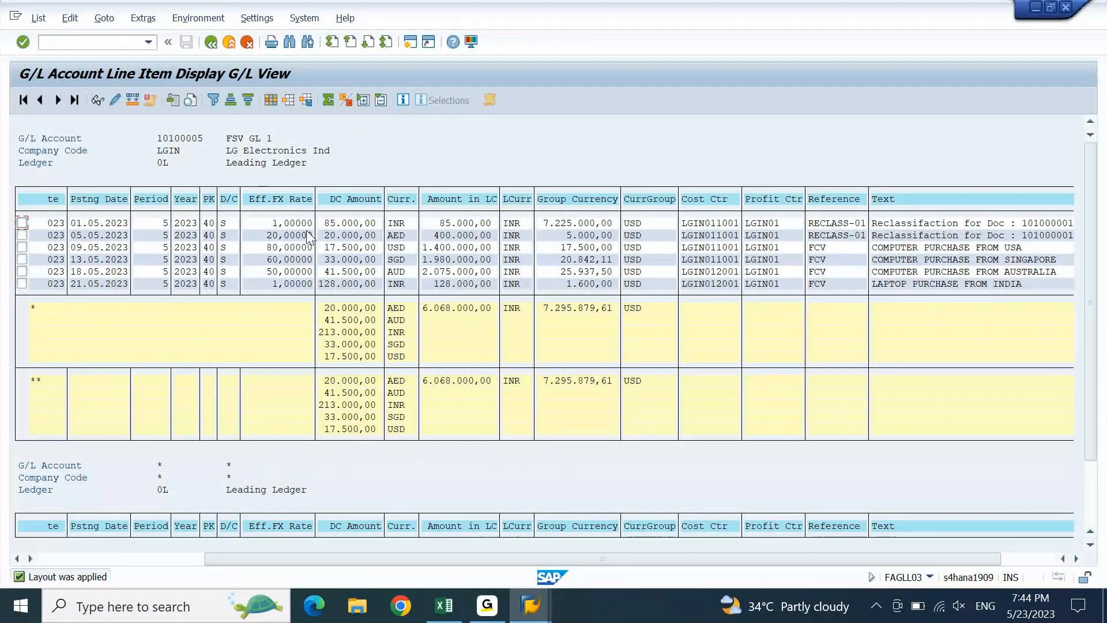
- Save the layout under its existing name, confirming the overwrite
left_click(306, 99)
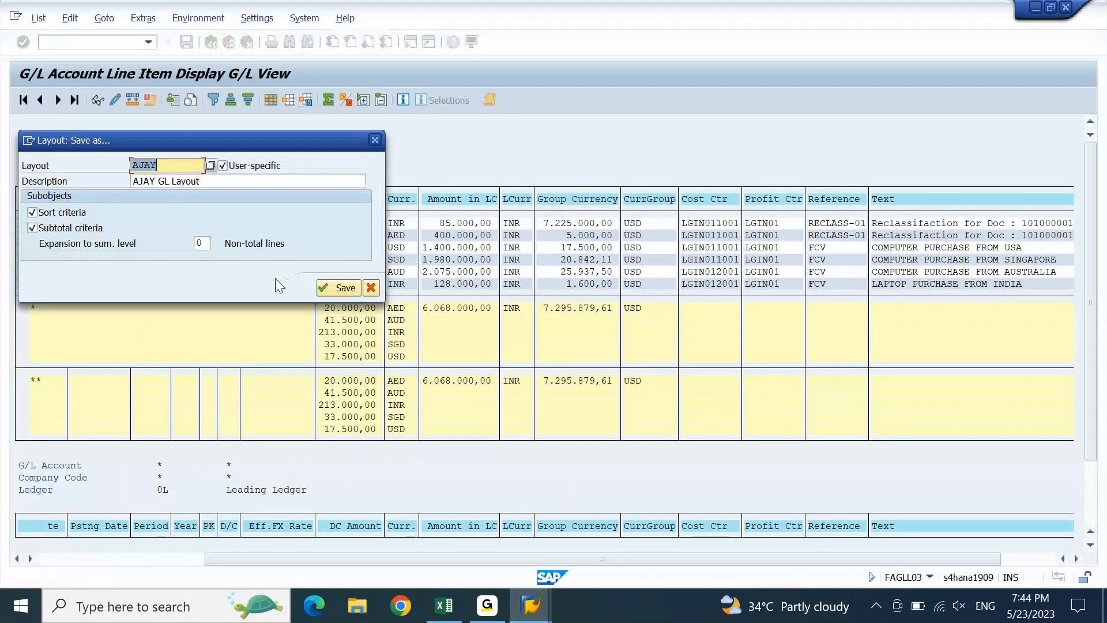
left_click(326, 291)
left_click(340, 386)
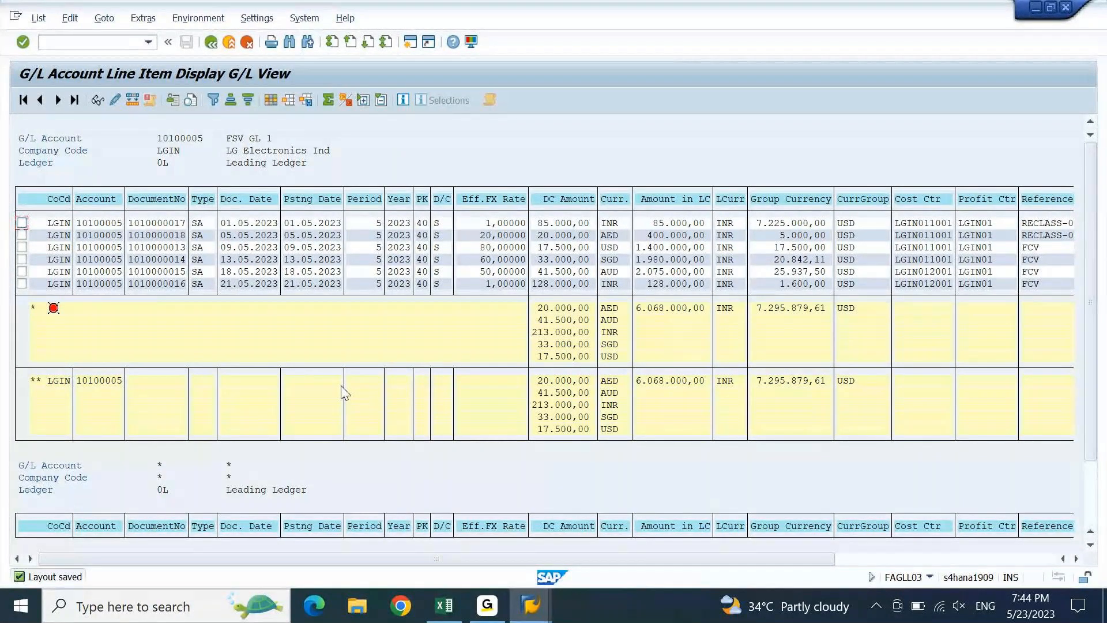
right_click(176, 183)
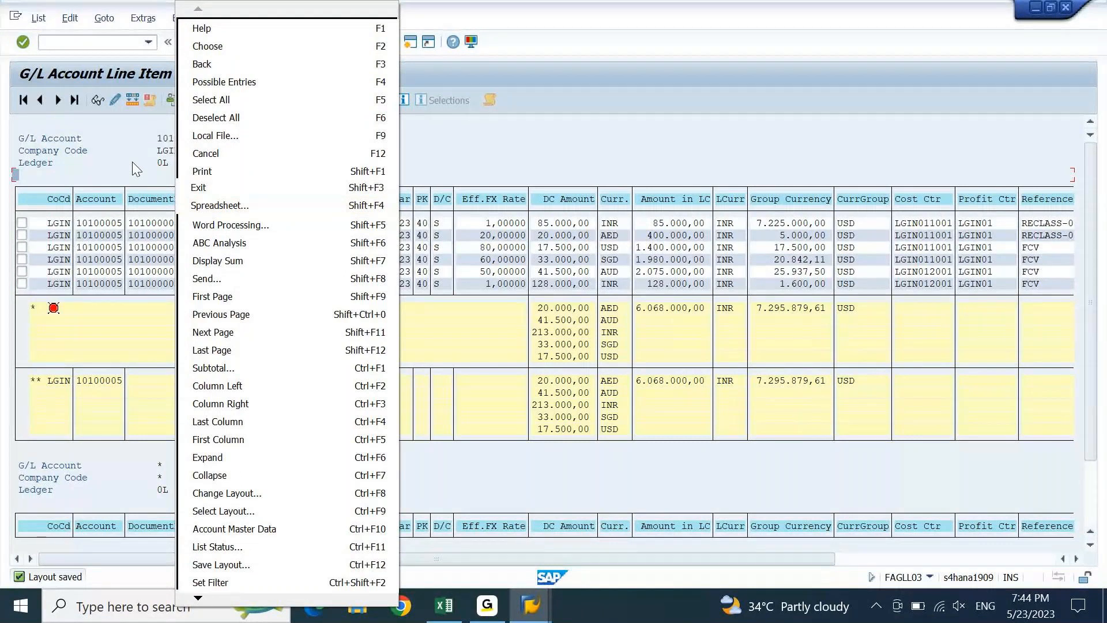
- Export the line item list to a spreadsheet in XLSX format
left_click(37, 19)
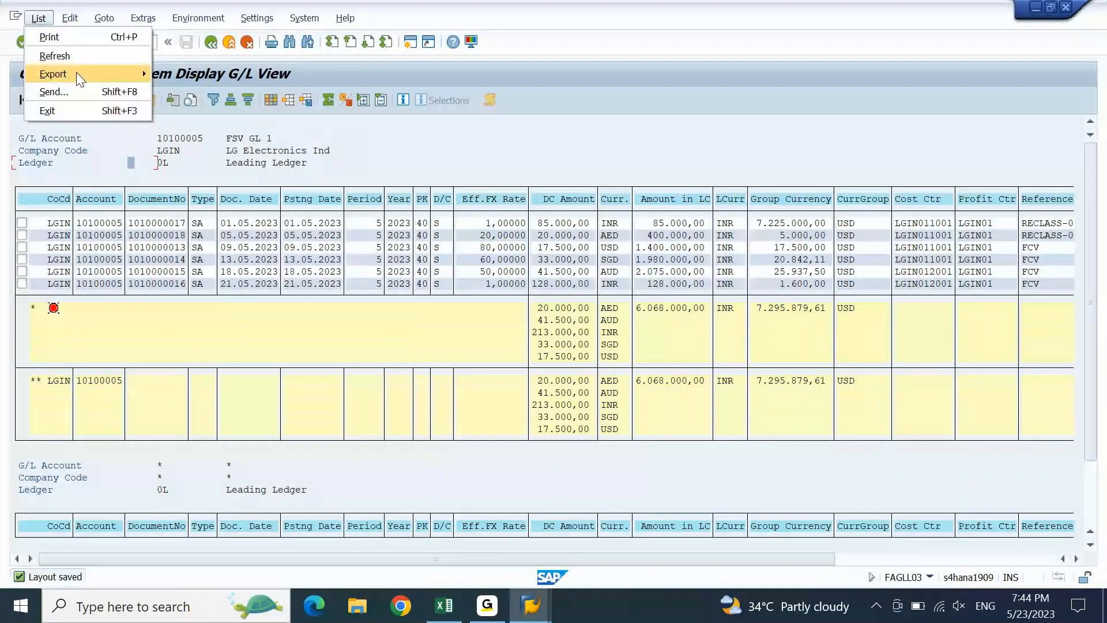
mouse_move(79, 74)
left_click(208, 91)
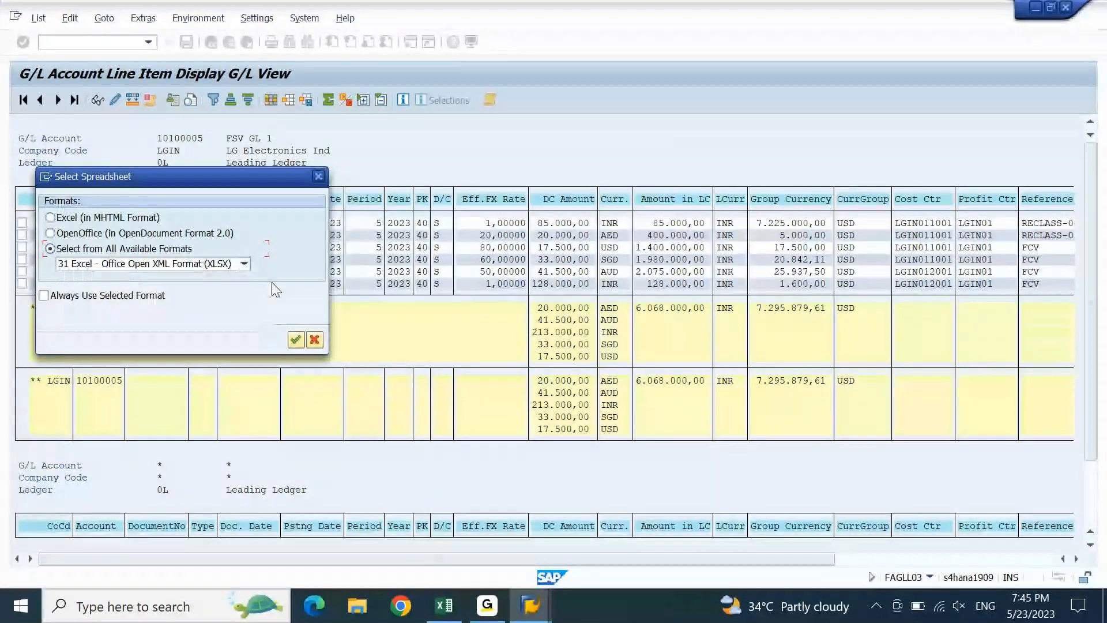
left_click(295, 339)
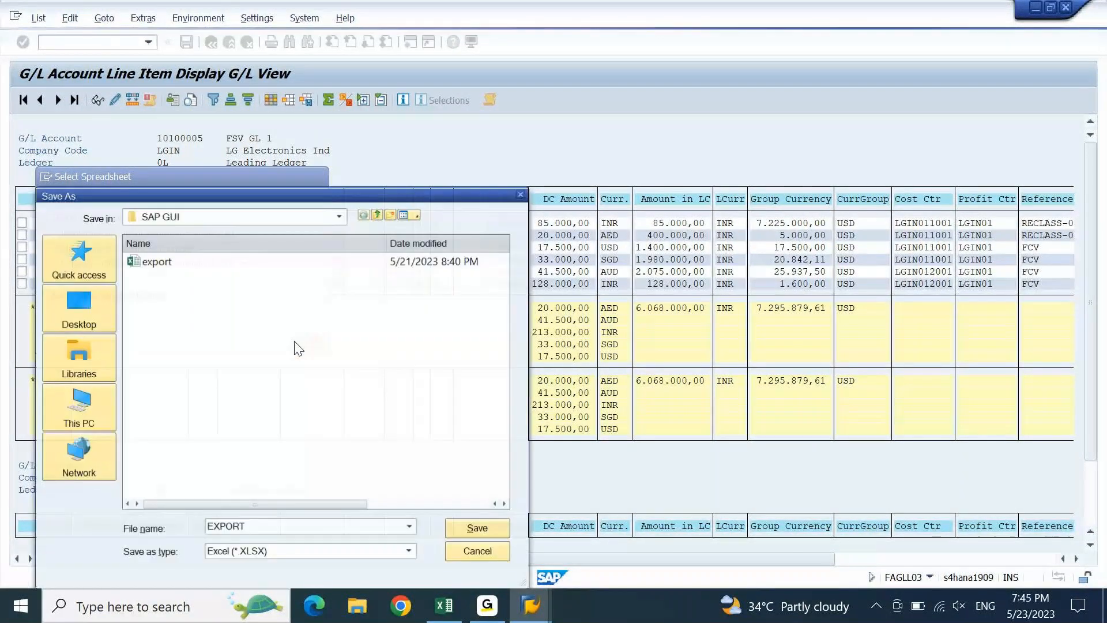
- Save the spreadsheet to the Desktop with the file name FOREX
left_click(106, 319)
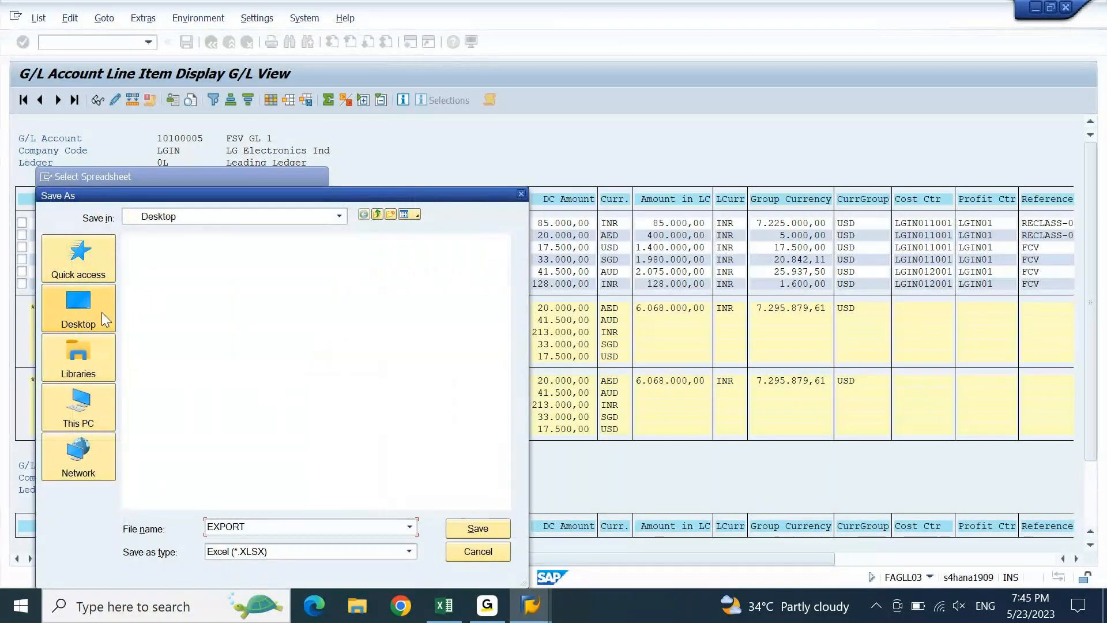
double_click(264, 527)
type("f")
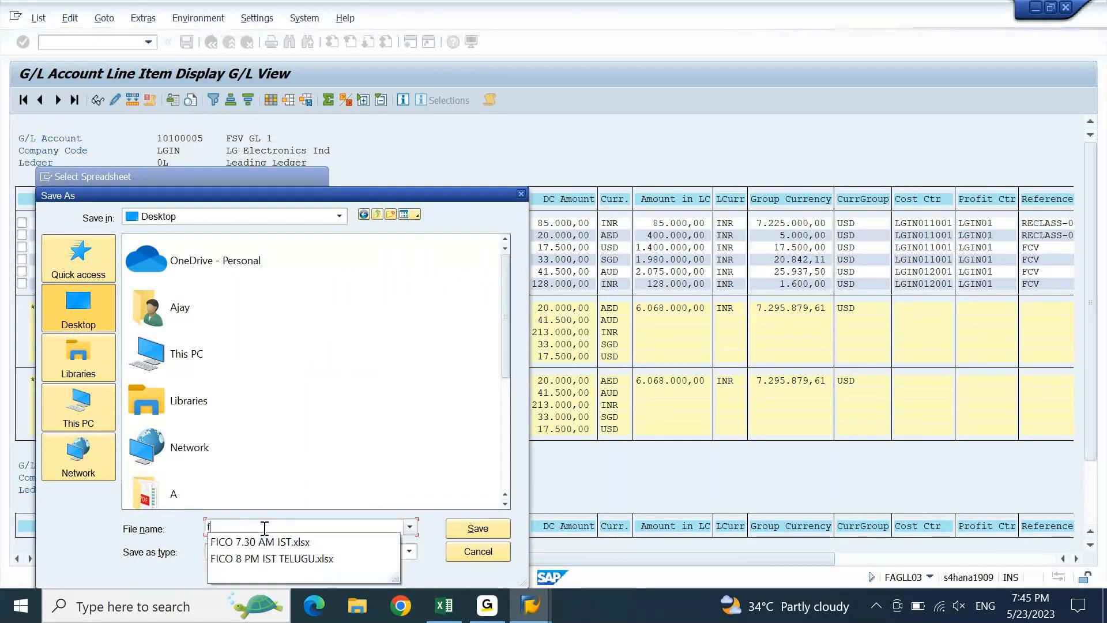
type("OREX")
key("Home")
key("Delete")
type("F")
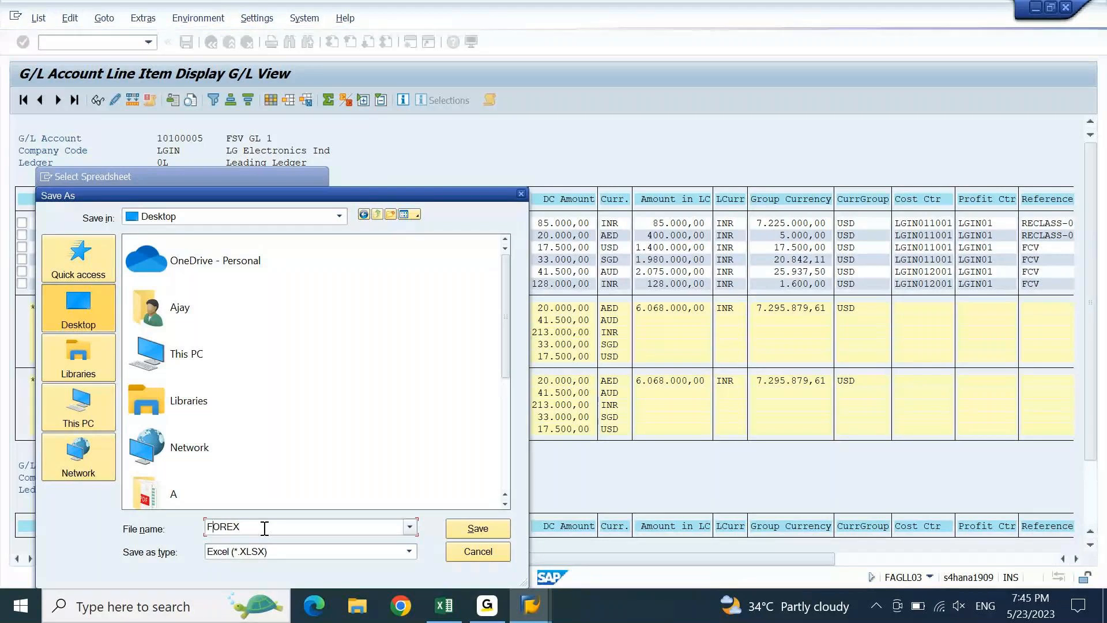
key("Return")
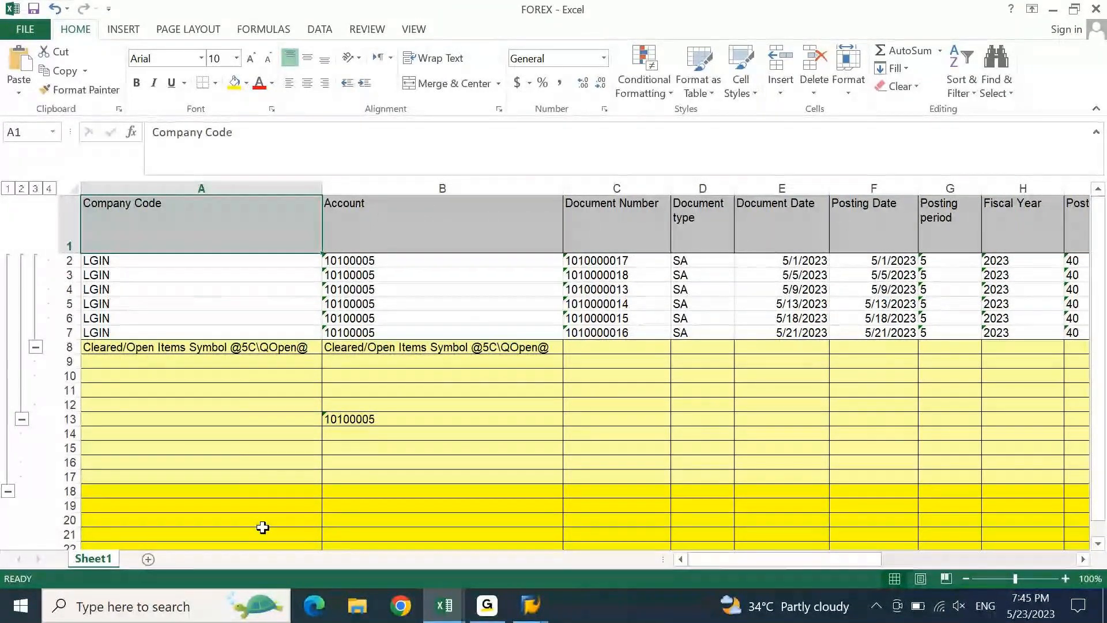
- Jump to the end of column A in FOREX, then bring the SAP line item list forward
key("ctrl+Down")
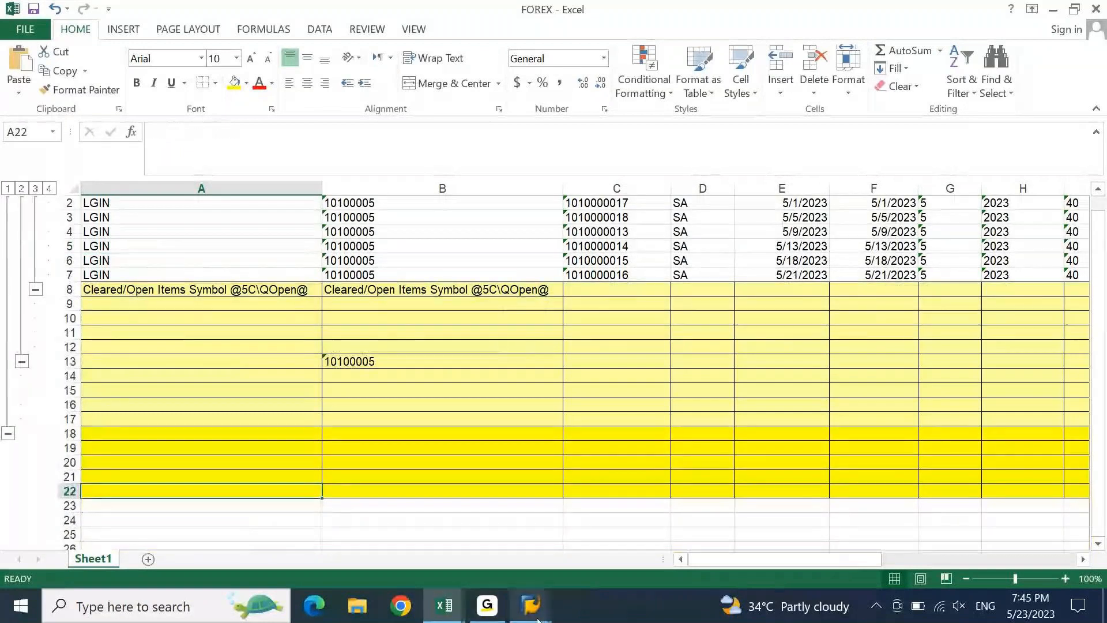
mouse_move(531, 605)
left_click(646, 567)
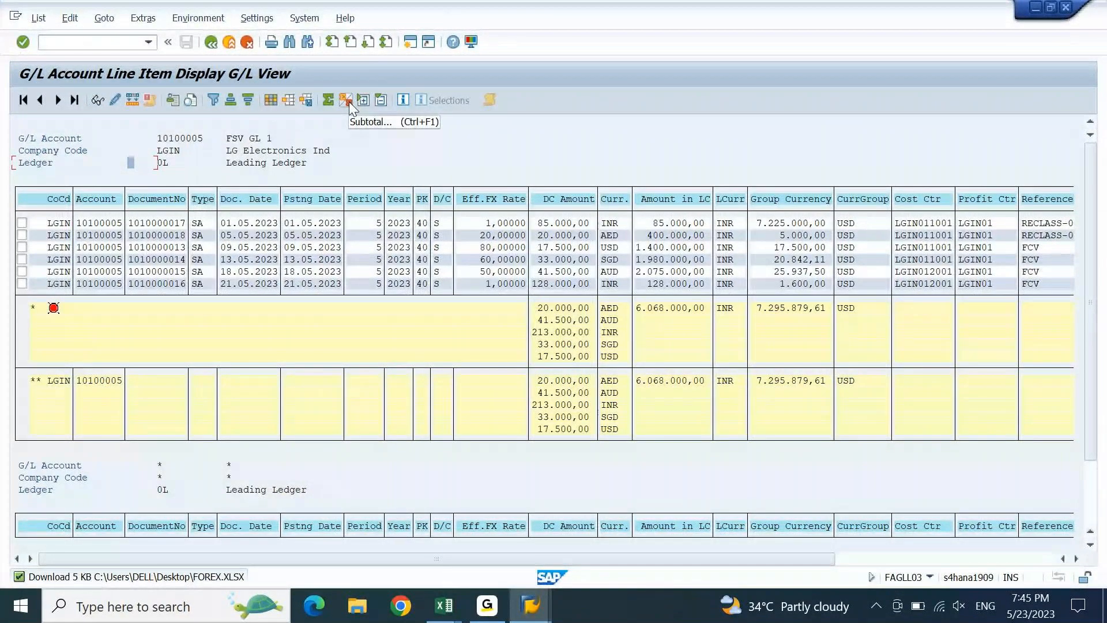
- Untick the Account subtotal in the sort order so only overall currency totals remain
left_click(348, 101)
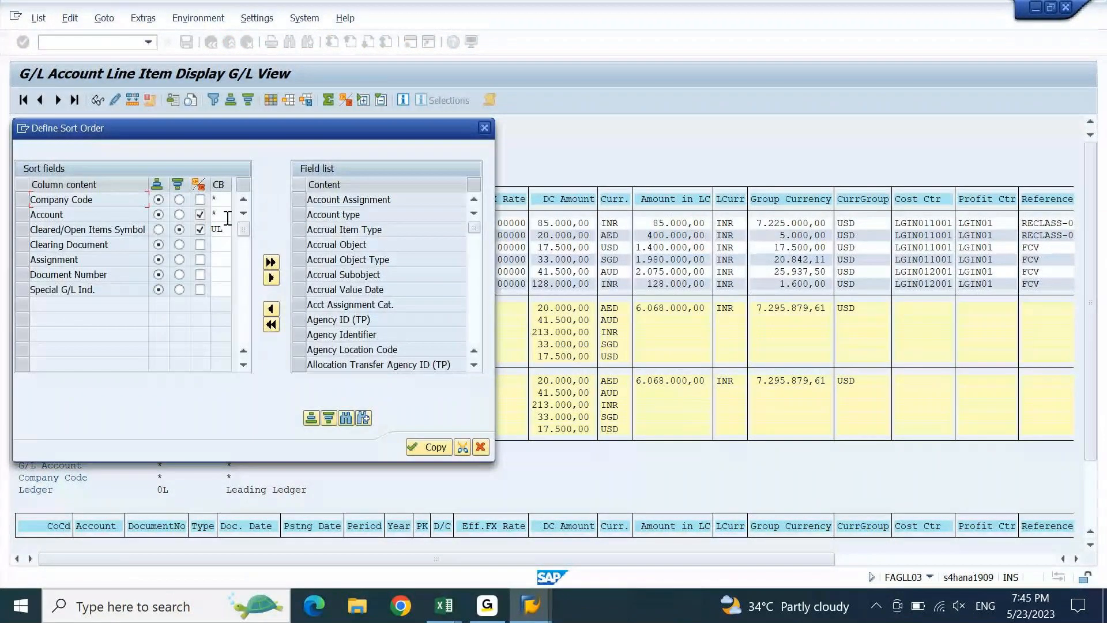
left_click(200, 215)
left_click(426, 448)
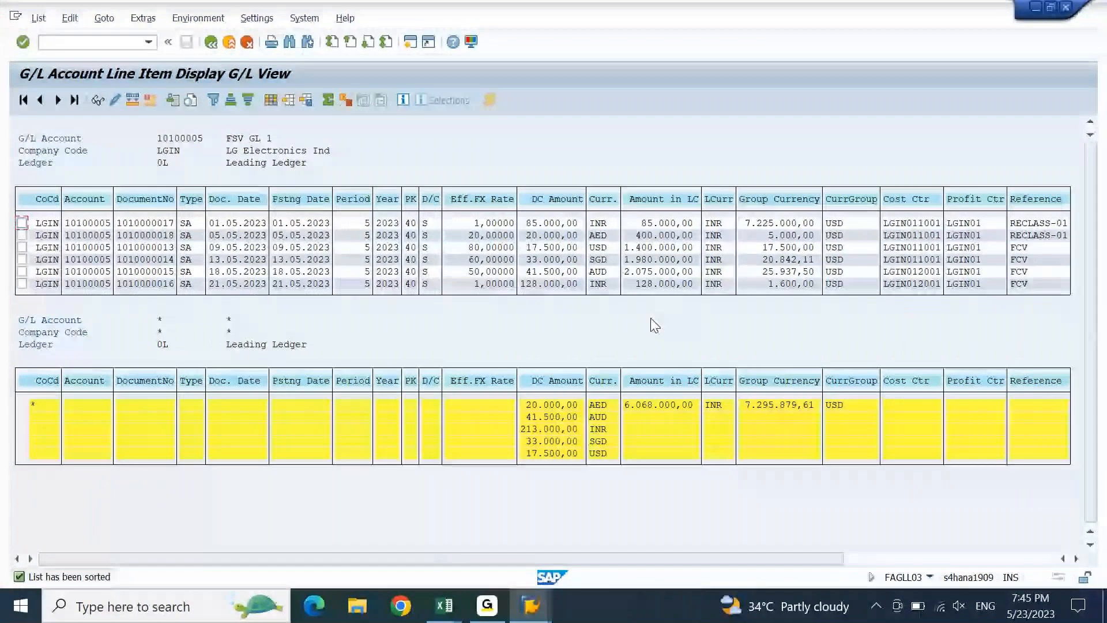
mouse_move(444, 605)
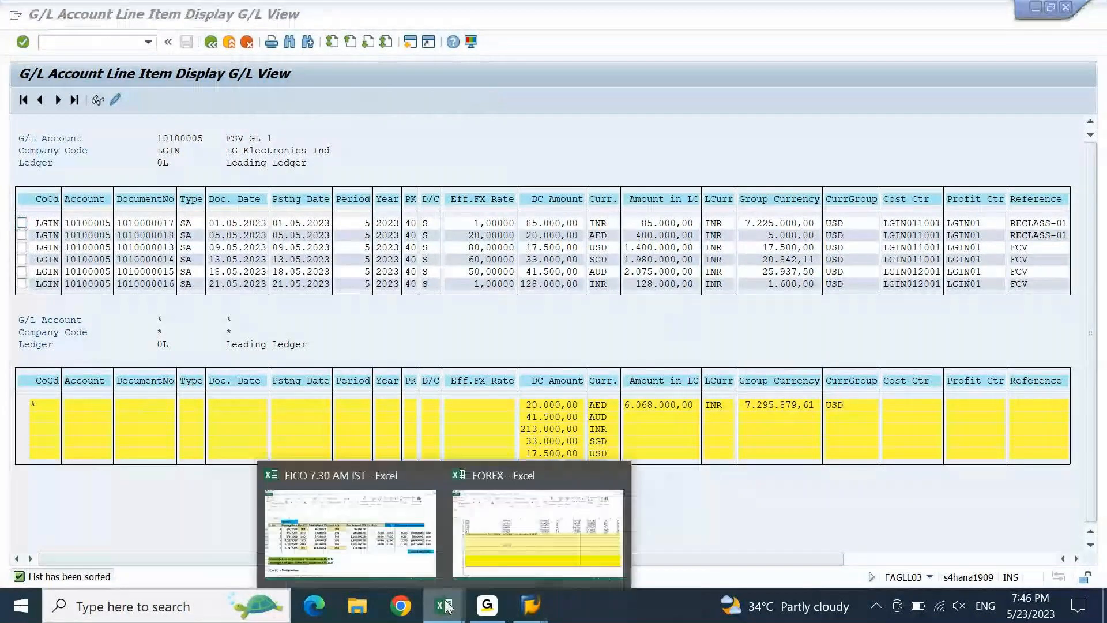
left_click(531, 521)
left_click(522, 331)
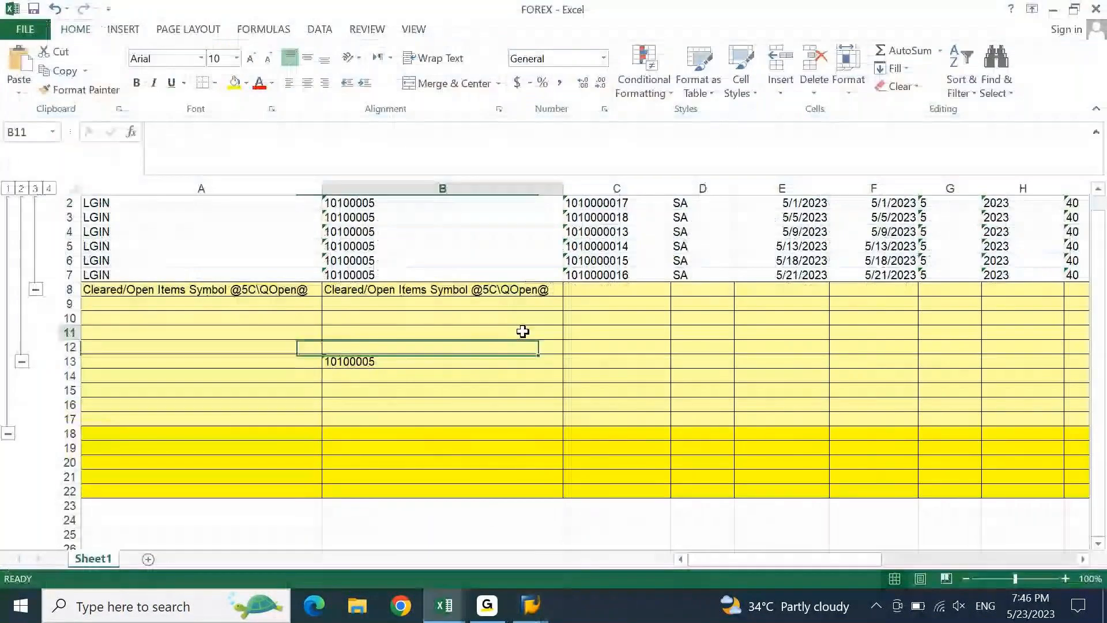
key("alt+Tab")
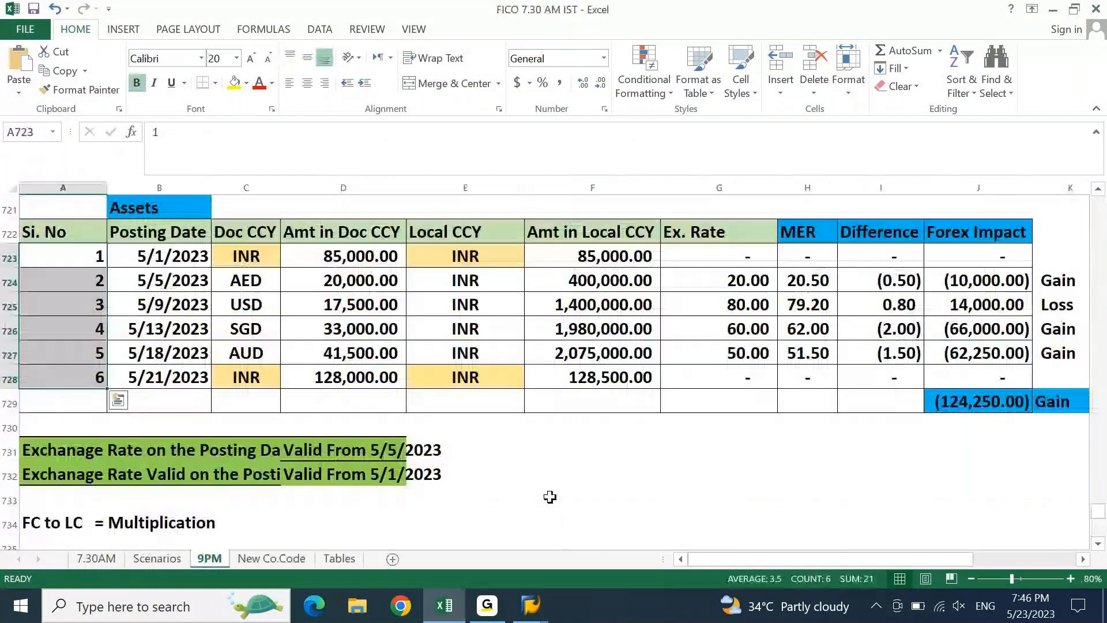
key("alt+Tab")
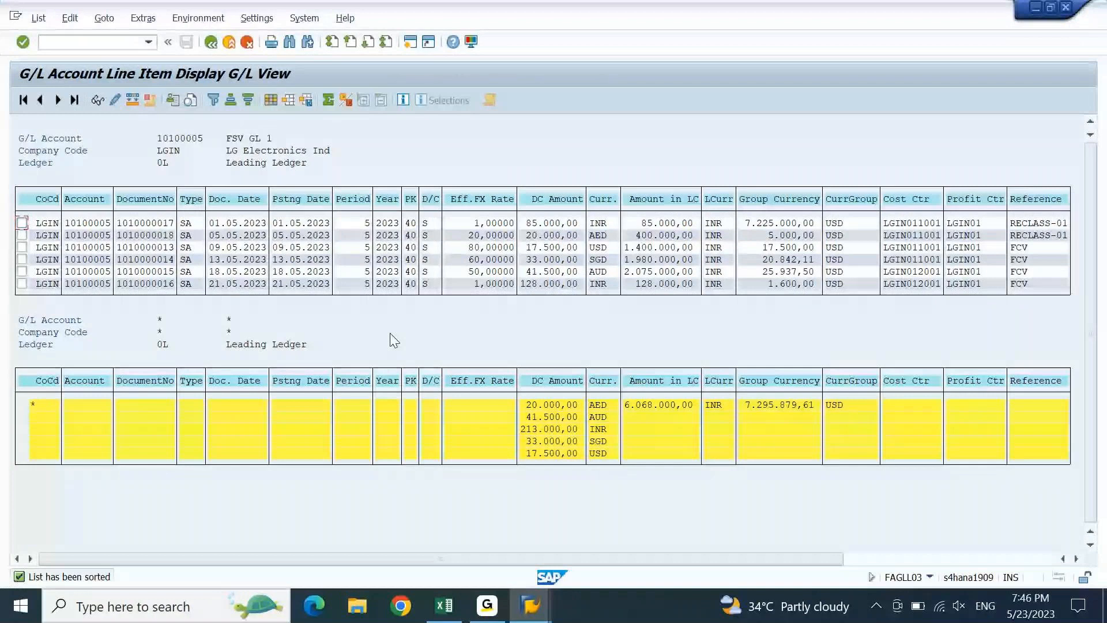
- Export the line item list in XLSX format as FOREX.XLSX, replacing the existing file
right_click(205, 190)
left_click(241, 211)
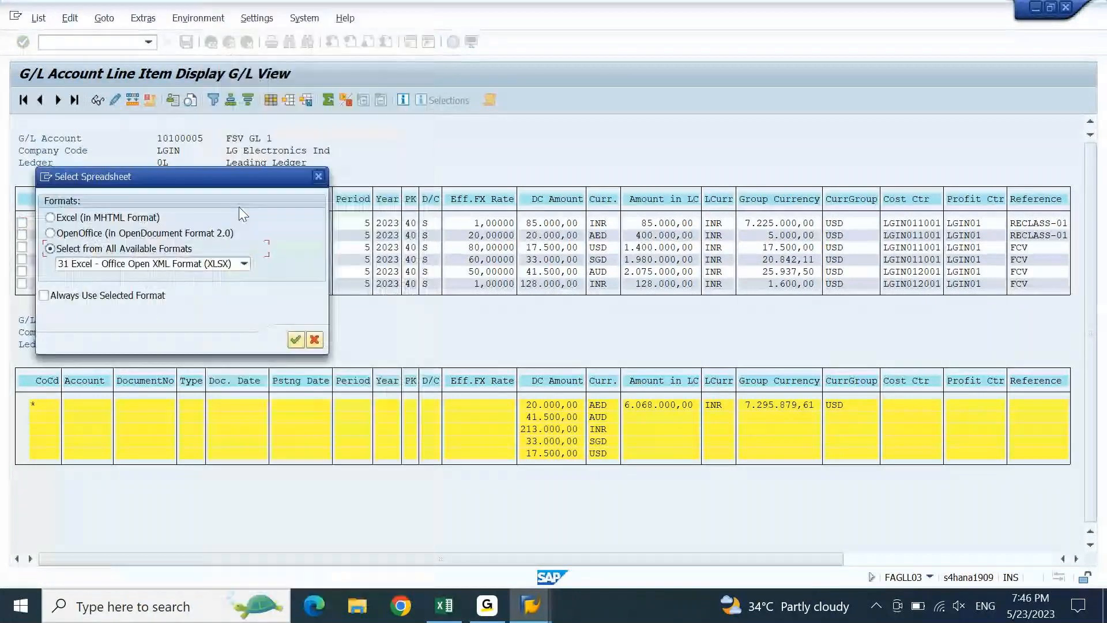
left_click(294, 340)
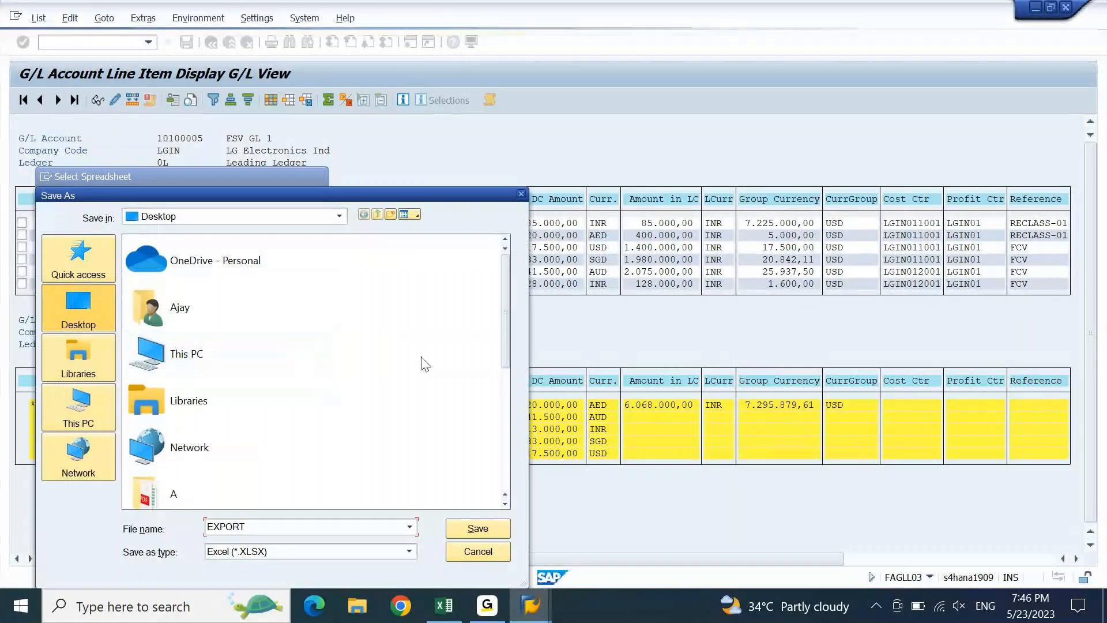
double_click(354, 527)
key("BackSpace")
type("F")
key("Down")
key("Down")
key("Down")
key("Return")
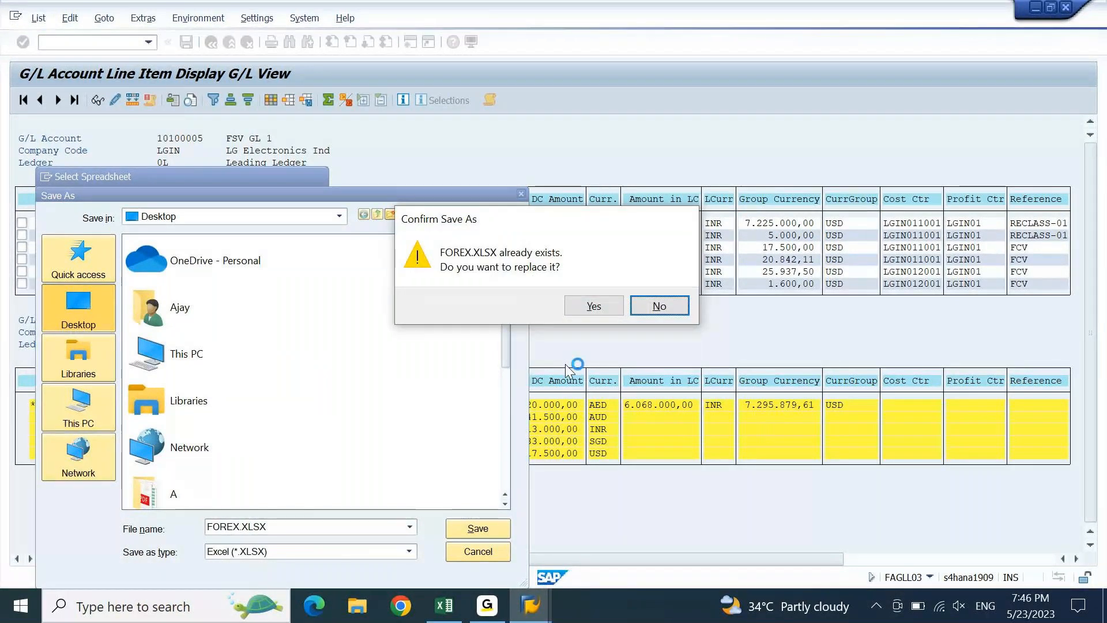
left_click(586, 304)
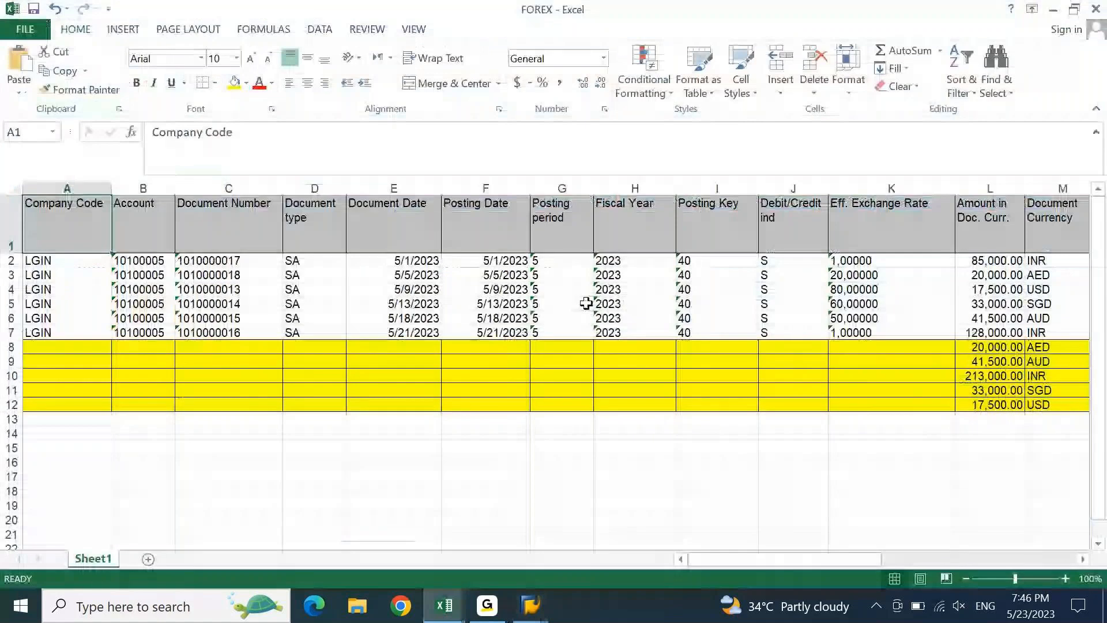
- Fill the Eff. Exchange Rate header cell K1 light blue
left_click(487, 306)
key("Home")
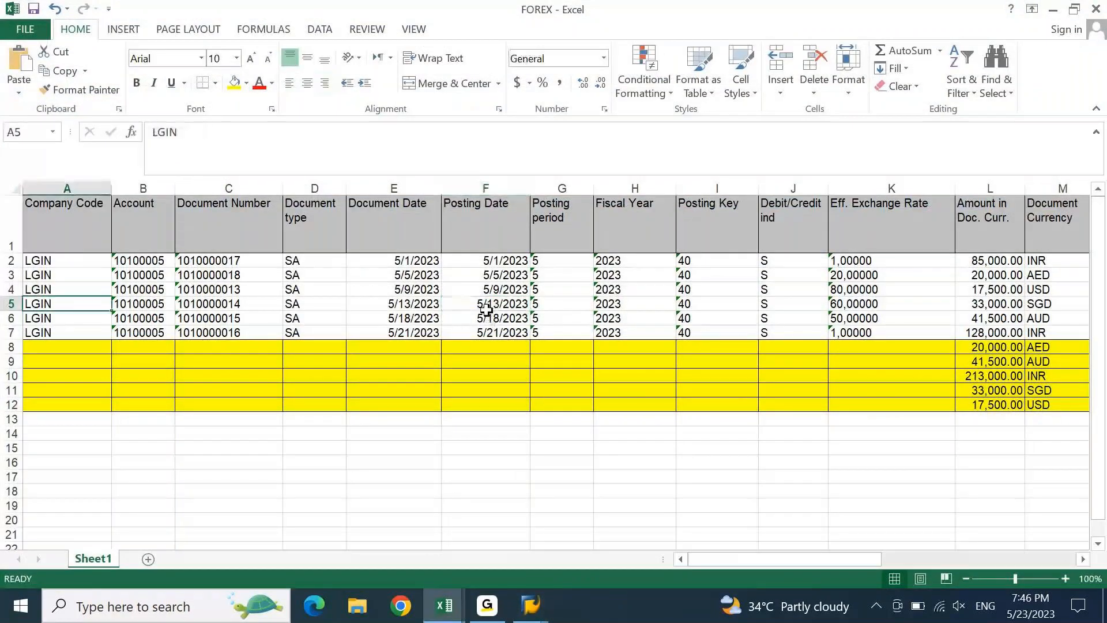
key("ctrl+Home")
key("Right")
key("Right")
key("Right")
key("Right")
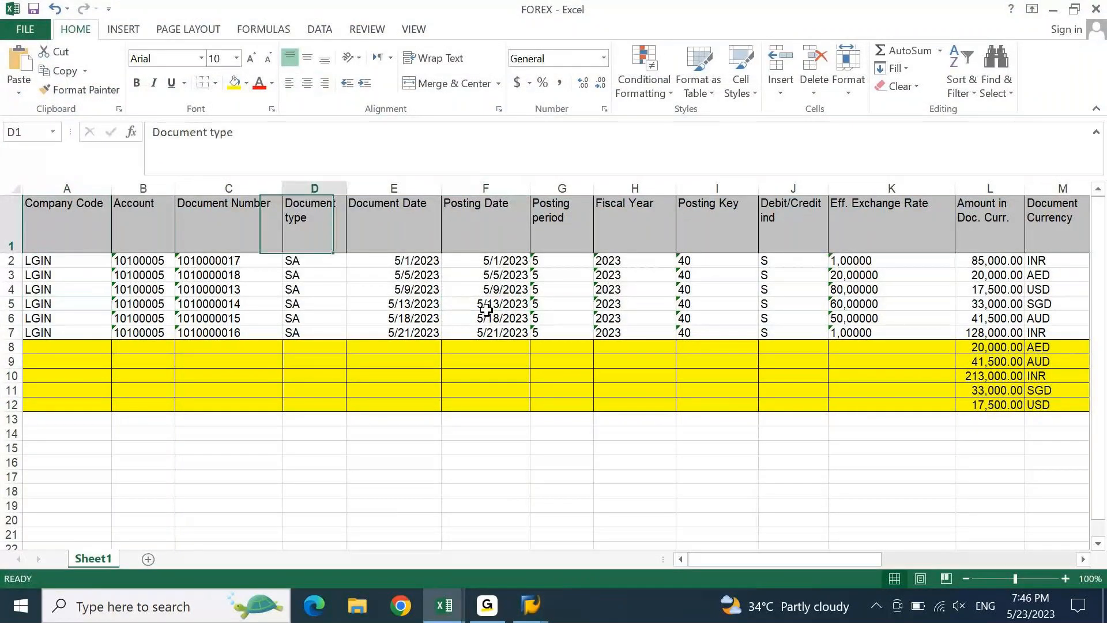
key("Right")
key("Right")
key("Right")
key("Right")
key("Right")
key("Right")
key("Right")
key("Right")
key("Right")
key("Right")
key("Right")
key("Right")
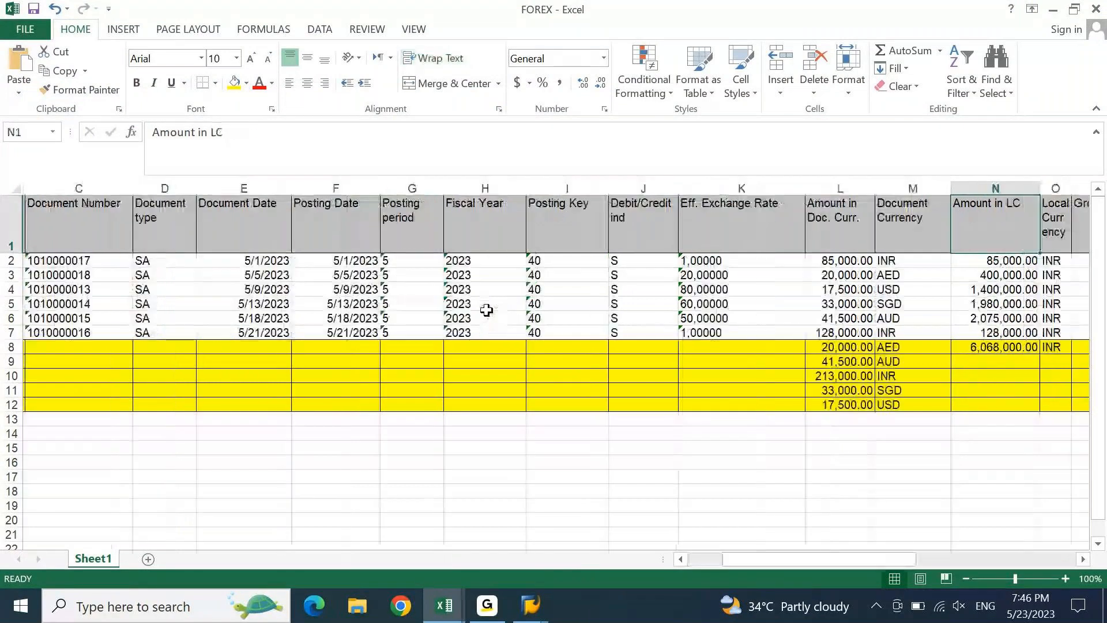
key("Right")
key("Right")
key("Right")
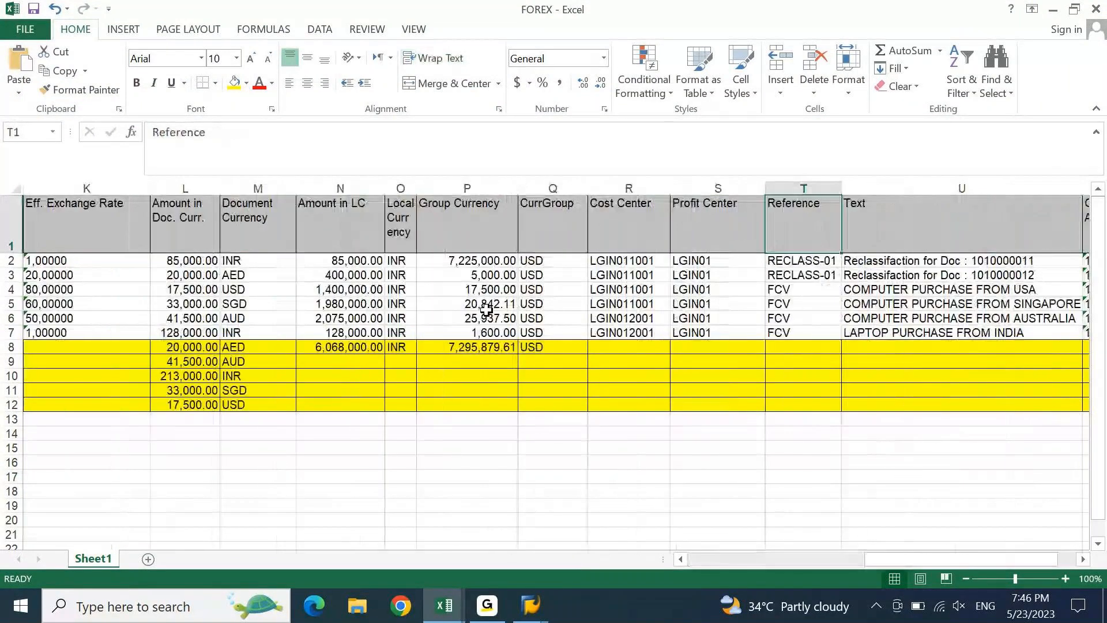
key("Left")
key("Left")
key("Left")
key("Left")
key("Left")
key("Left")
key("Left")
key("Left")
key("Left")
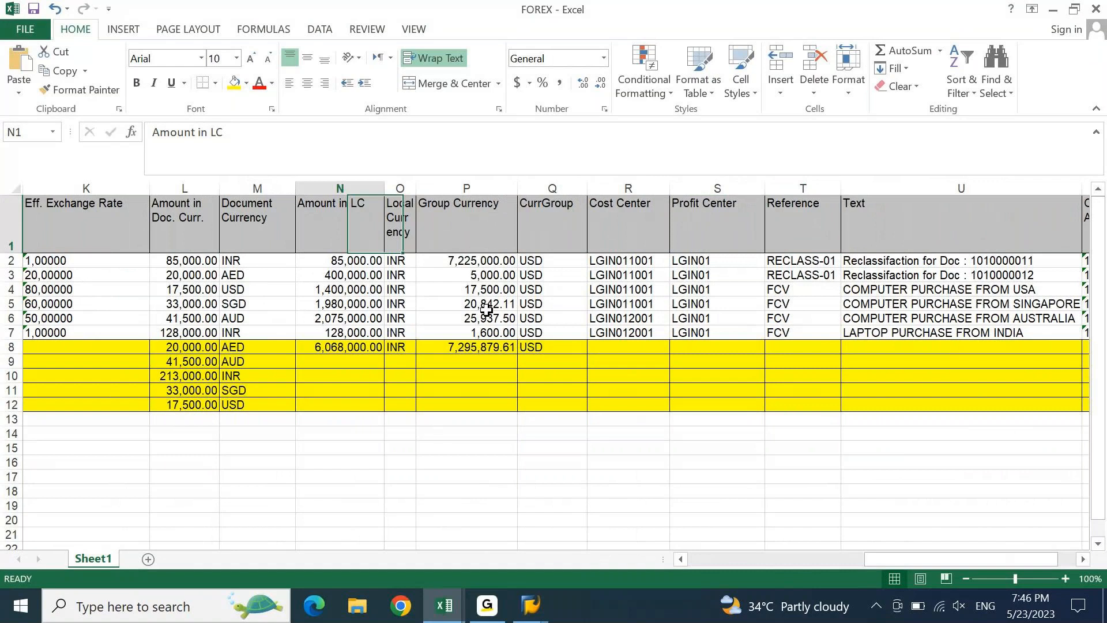
left_click(246, 83)
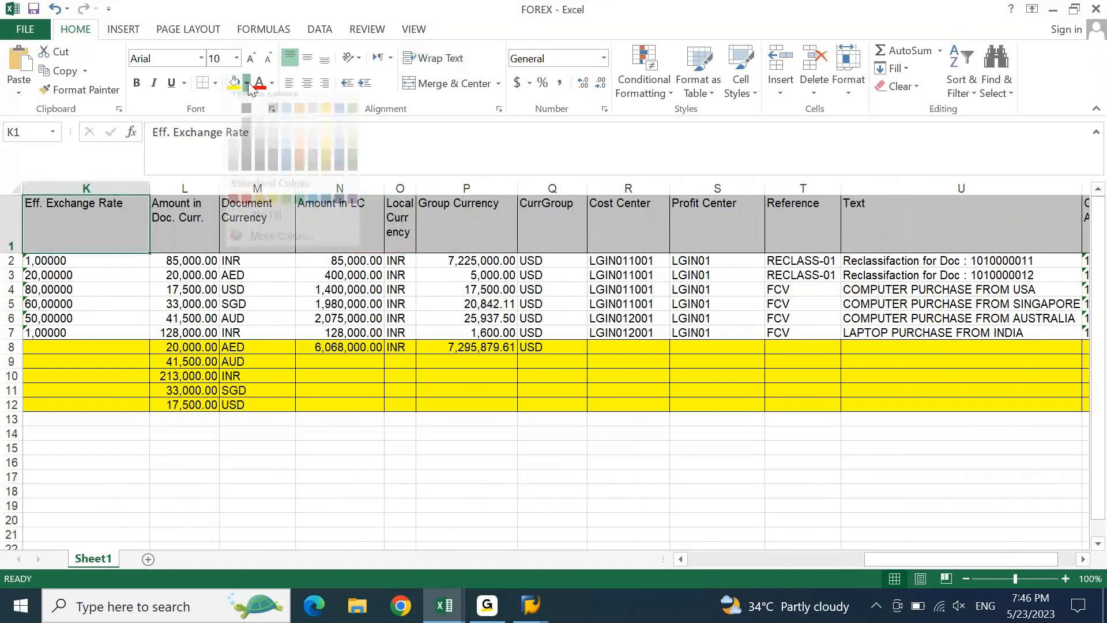
left_click(312, 200)
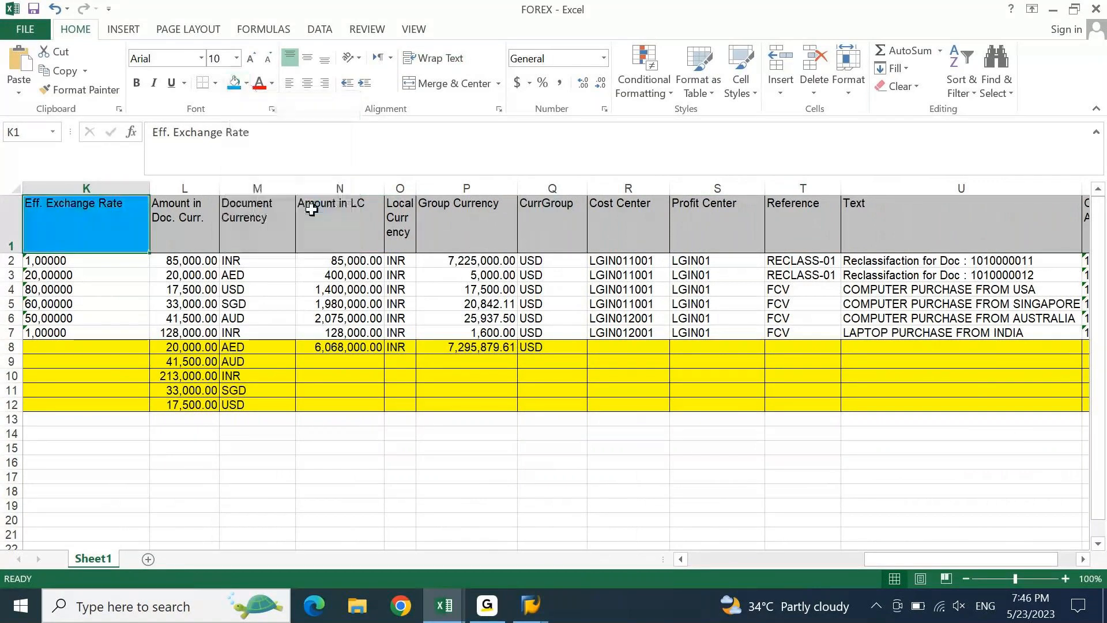
- Apply the same light blue fill to headers L1:M1 and N1:O1
key("Right")
key("shift+Right")
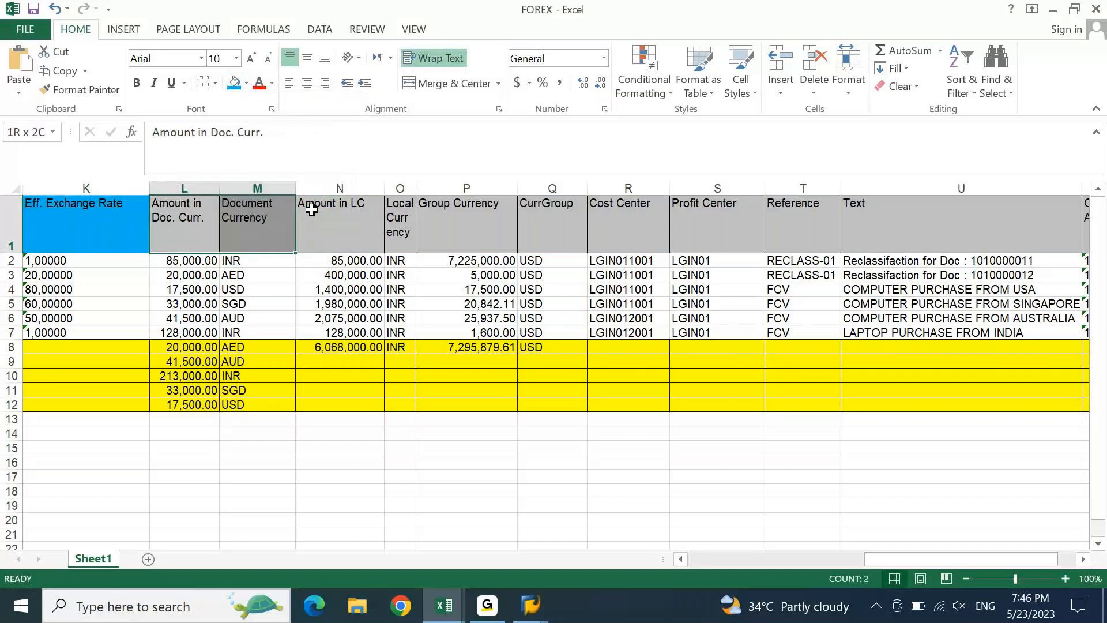
left_click(234, 84)
key("Right")
key("Right")
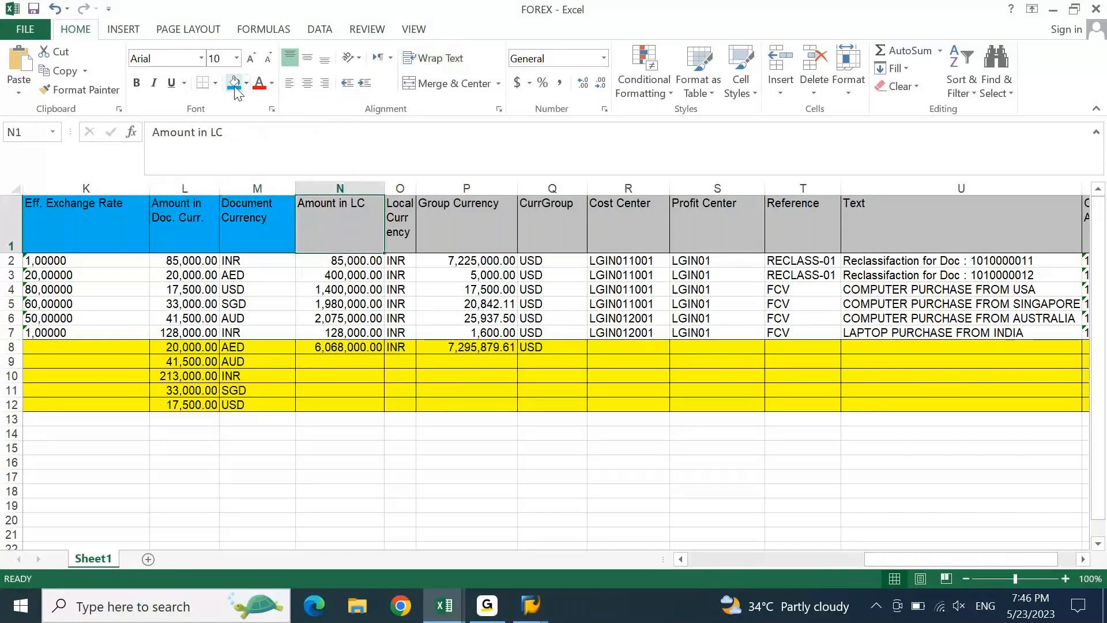
key("shift+Right")
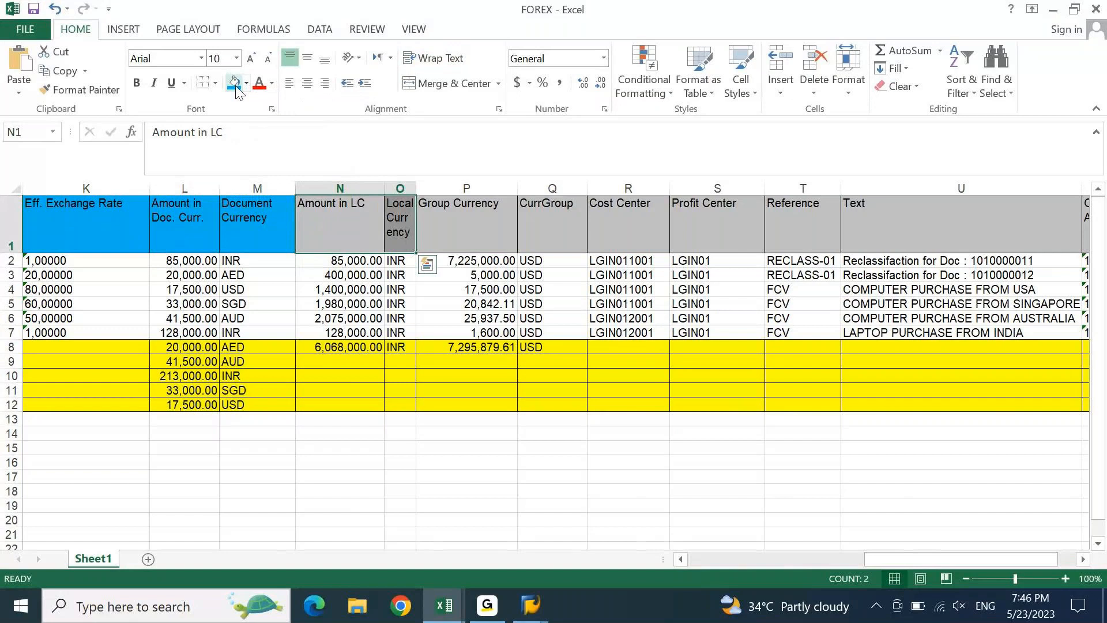
left_click(237, 92)
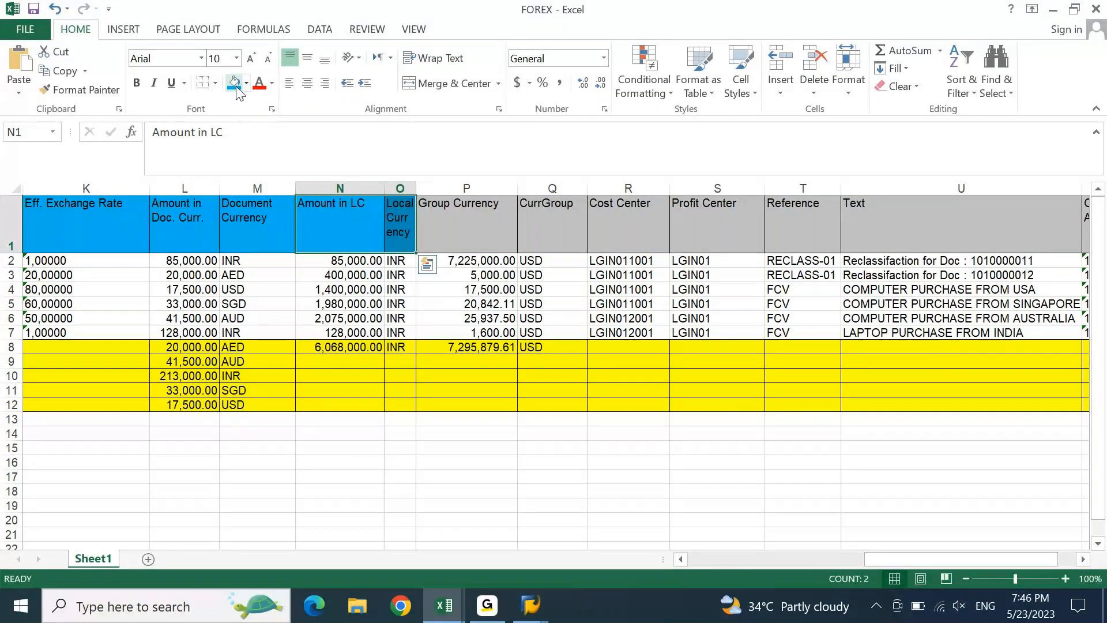
- Select columns A through J
key("Left")
key("Left")
key("Left")
key("Left")
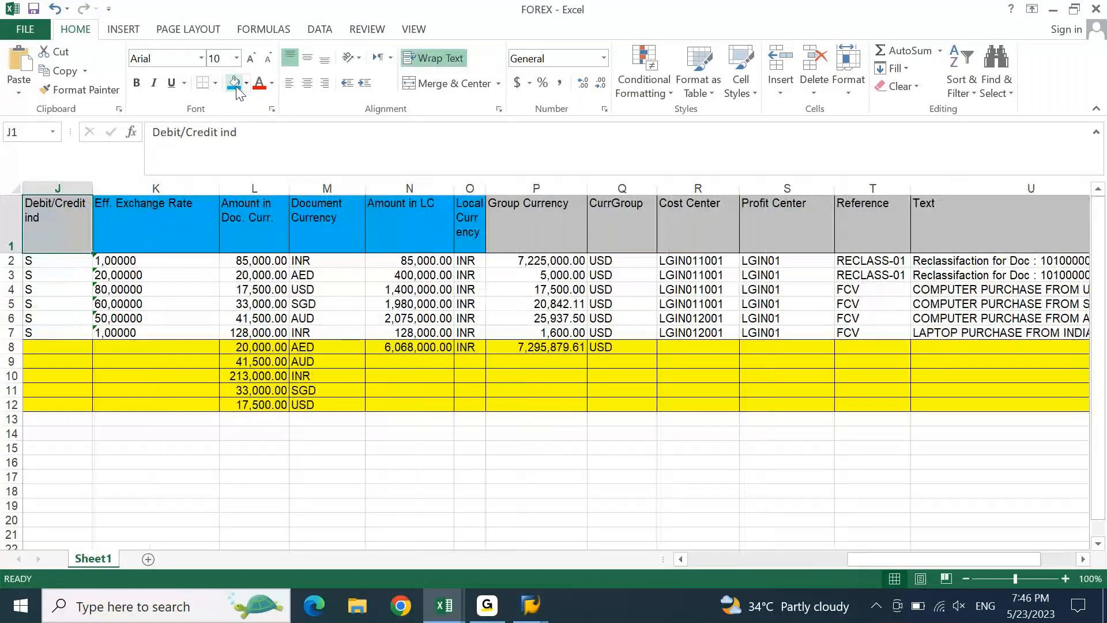
key("Left")
key("Left")
key("Right")
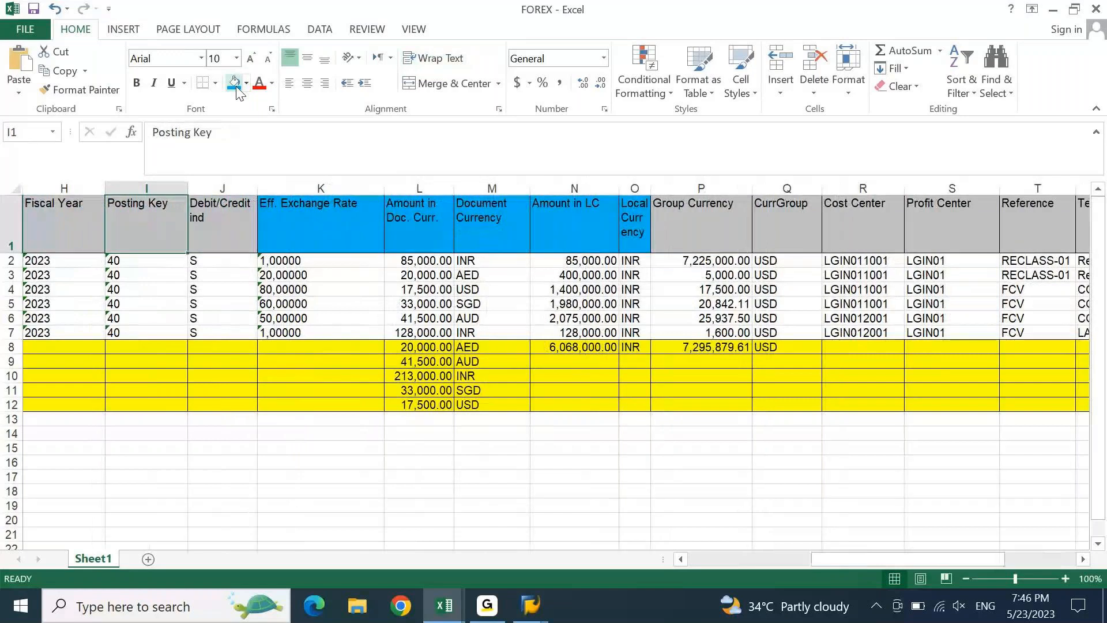
key("Right")
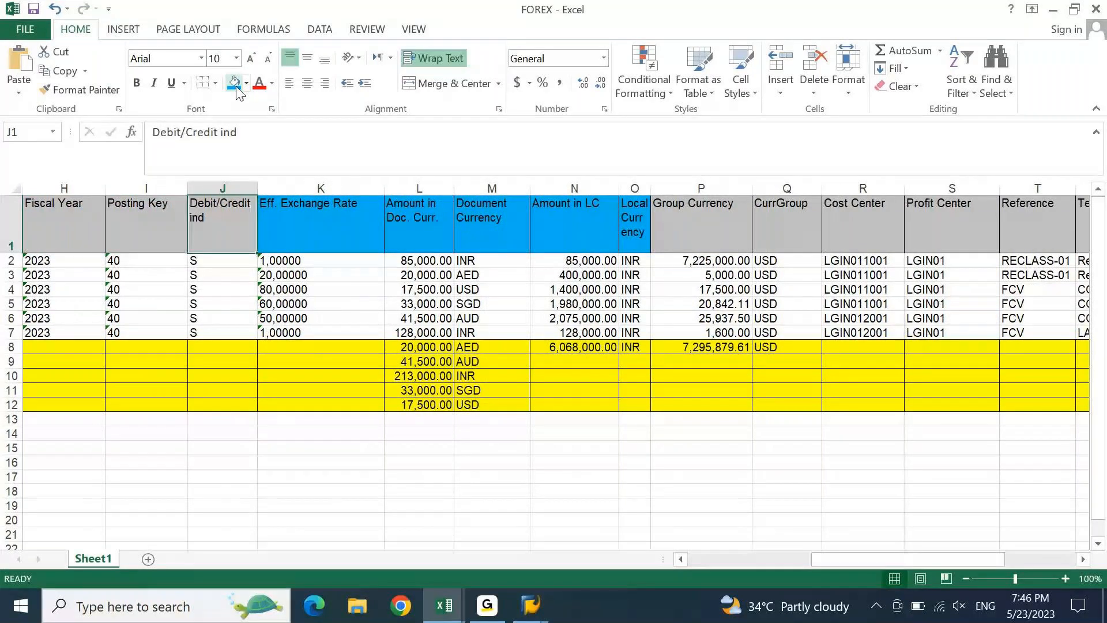
key("ctrl+space")
key("ctrl+shift+Left")
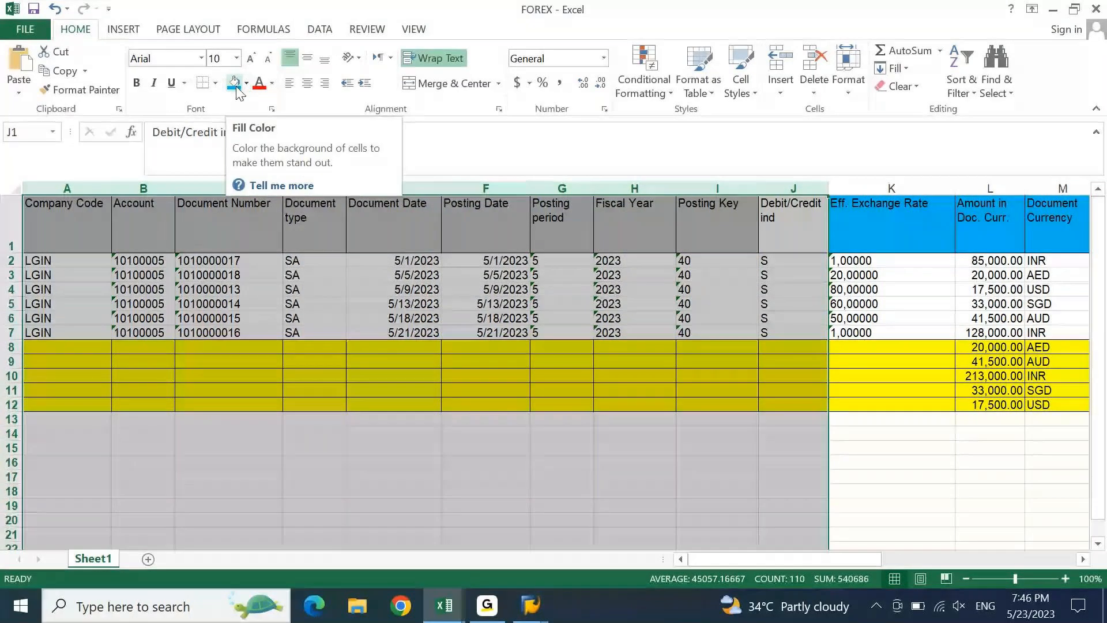
right_click(475, 194)
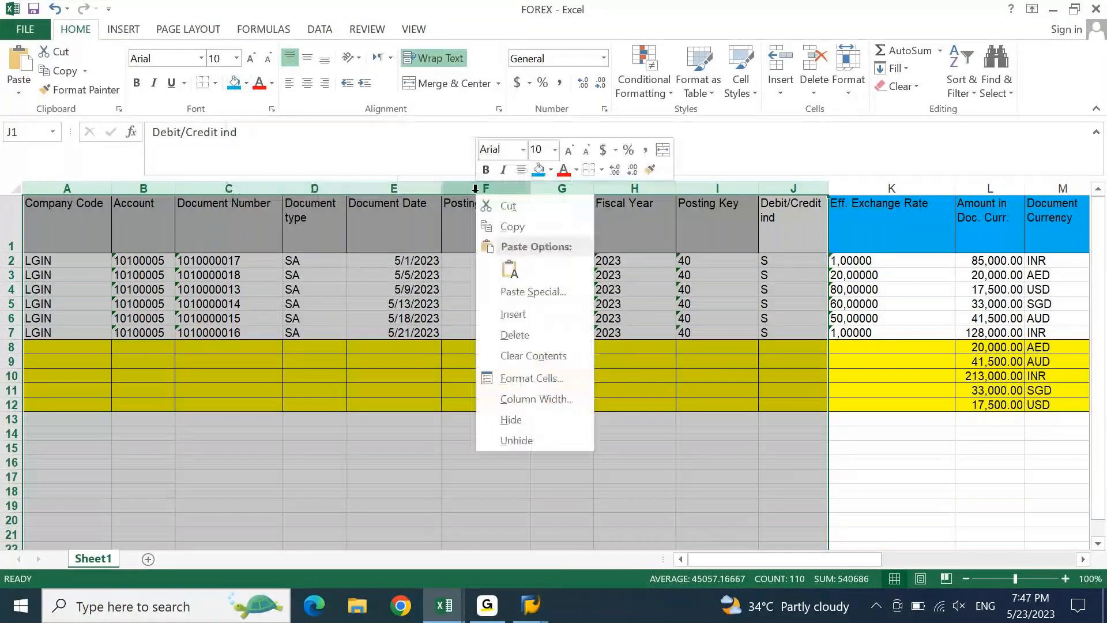
left_click(515, 410)
key("Right")
key("Right")
key("Right")
key("Right")
key("Right")
key("Right")
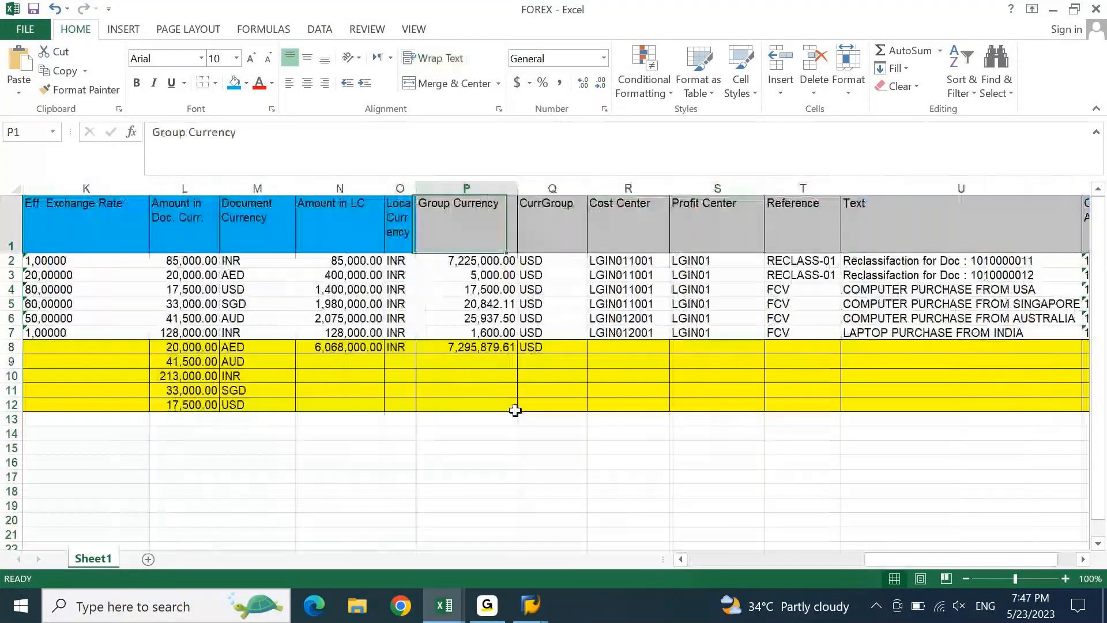
key("ctrl+space")
key("ctrl+shift+Right")
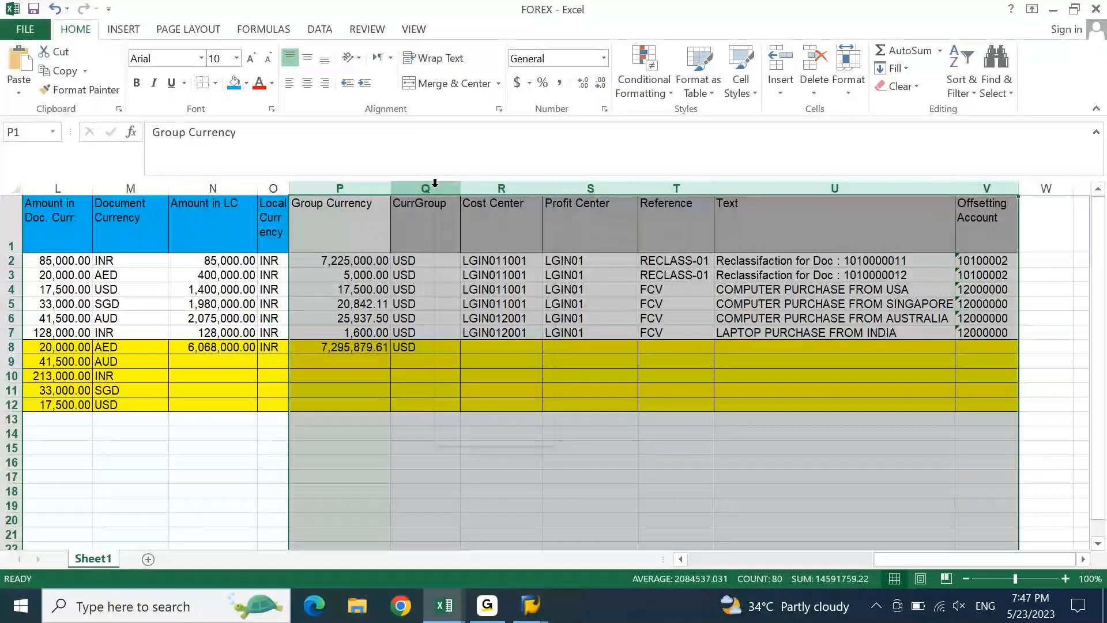
key("ctrl+0")
key("ctrl+Home")
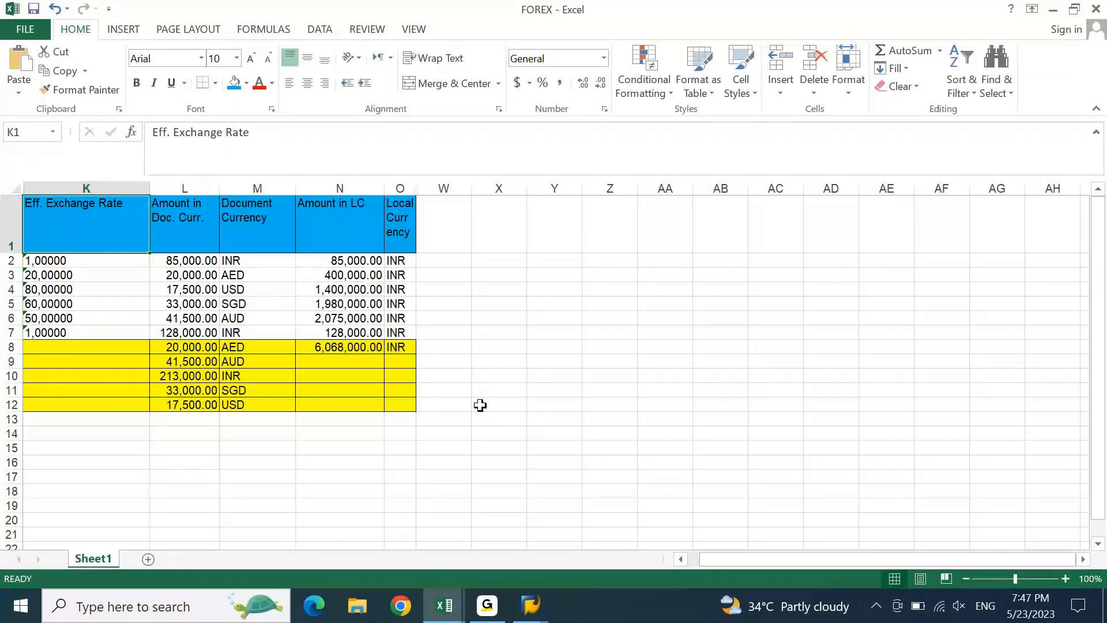
- Shade the two INR document-currency cells M2 and M7 green
key("ctrl+Right")
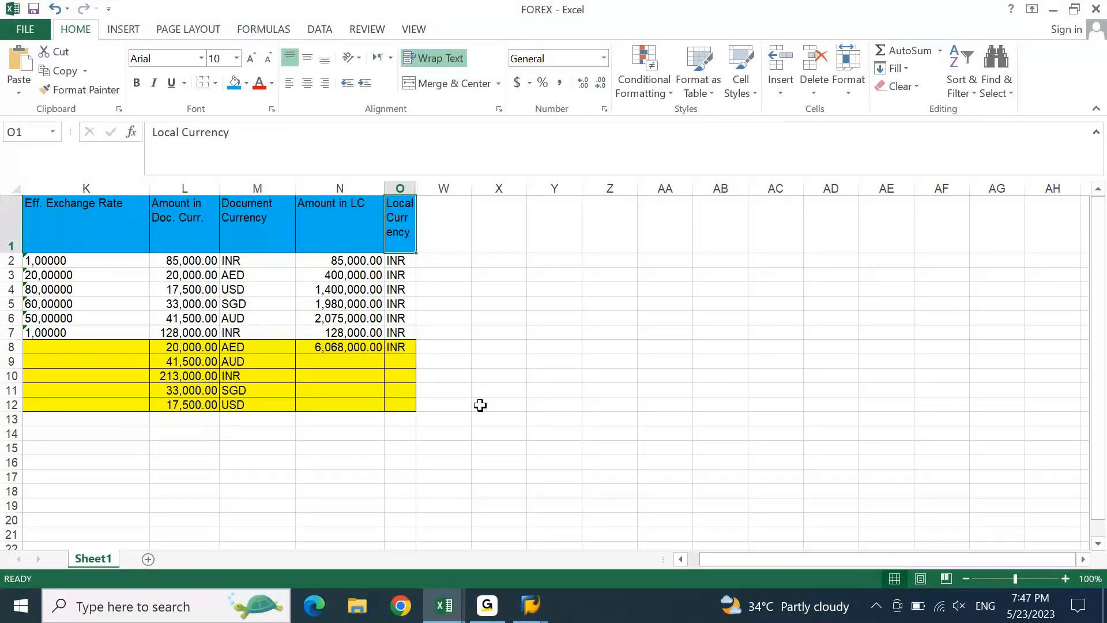
key("Left")
key("Down")
key("Down")
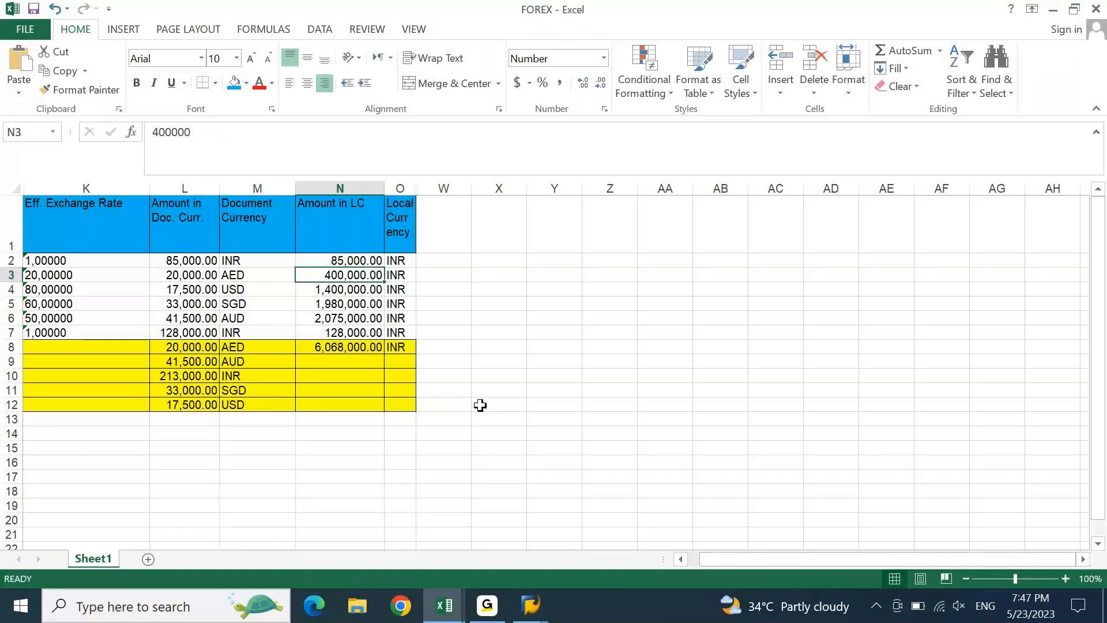
key("Left")
key("Up")
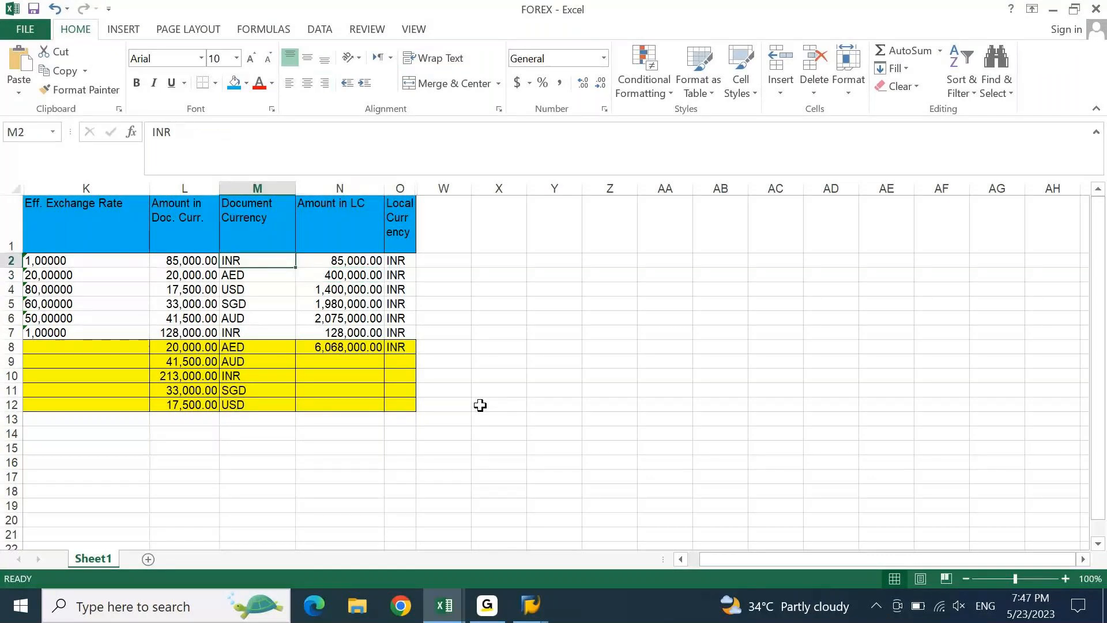
left_click(248, 86)
key("Down")
key("Down")
key("Down")
key("Down")
key("Down")
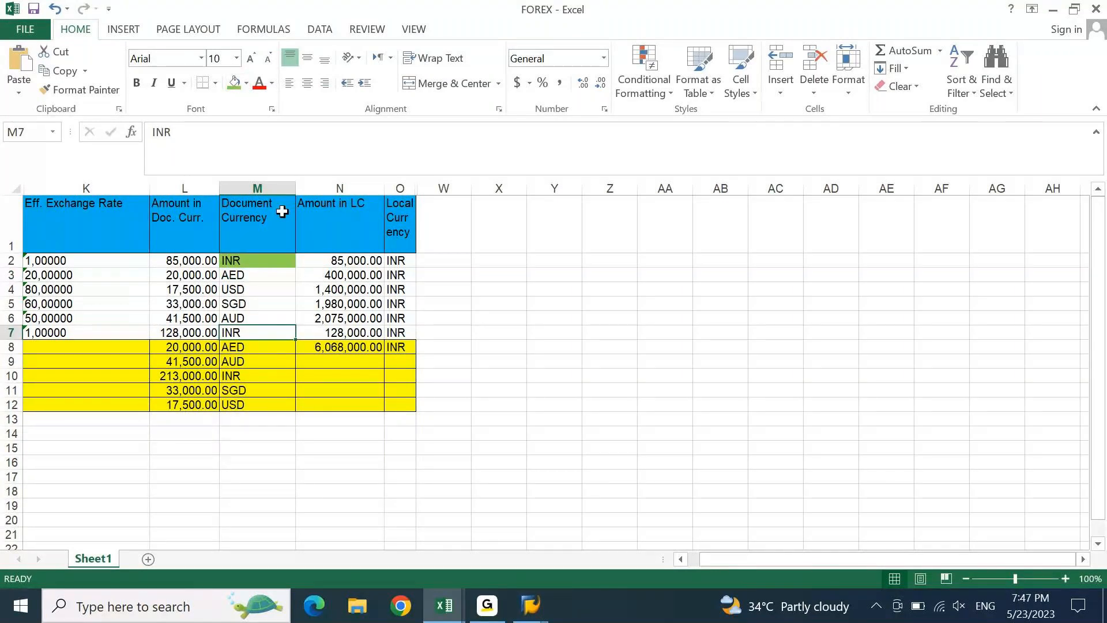
key("F4")
- Delete the yellow subtotal rows 8 to 12 below the table
key("Down")
key("shift+space")
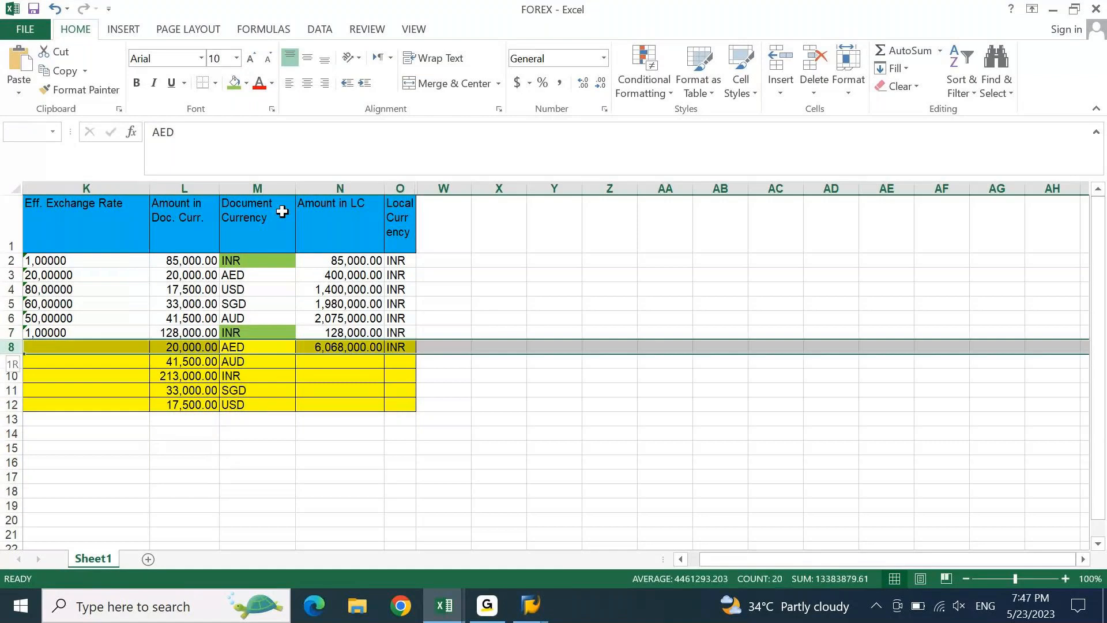
key("shift+Down")
key("shift+Down")
key("shift+Down")
key("shift+Down")
key("ctrl+minus")
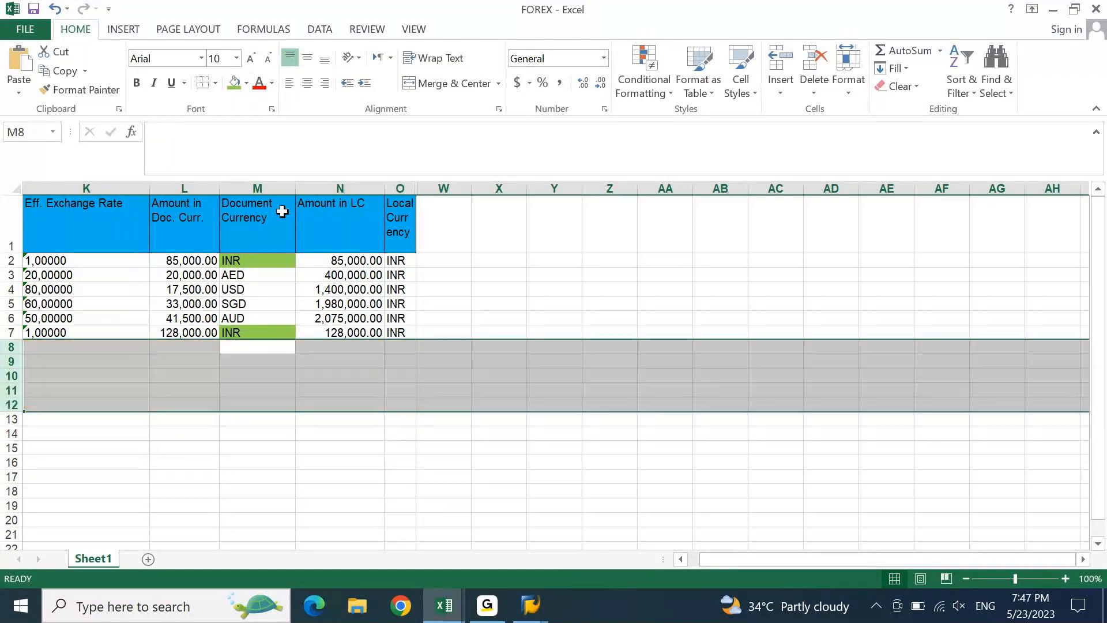
key("Left")
key("ctrl+Up")
key("ctrl+Up")
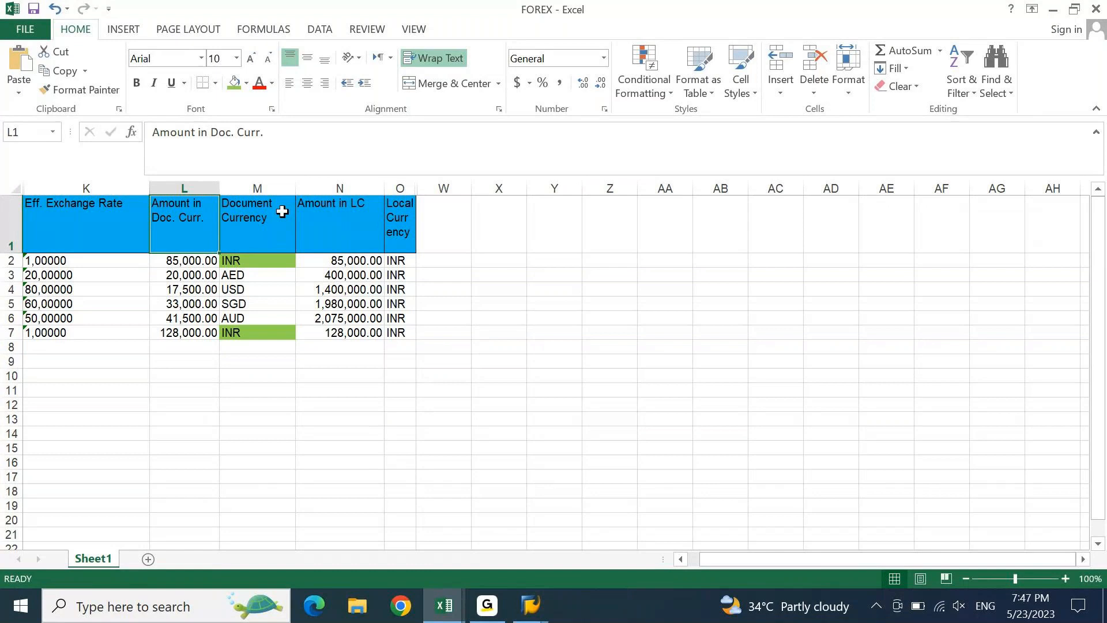
- Review the document amounts in column L, then return to the SAP FAGLL03 window
key("Down")
key("Down")
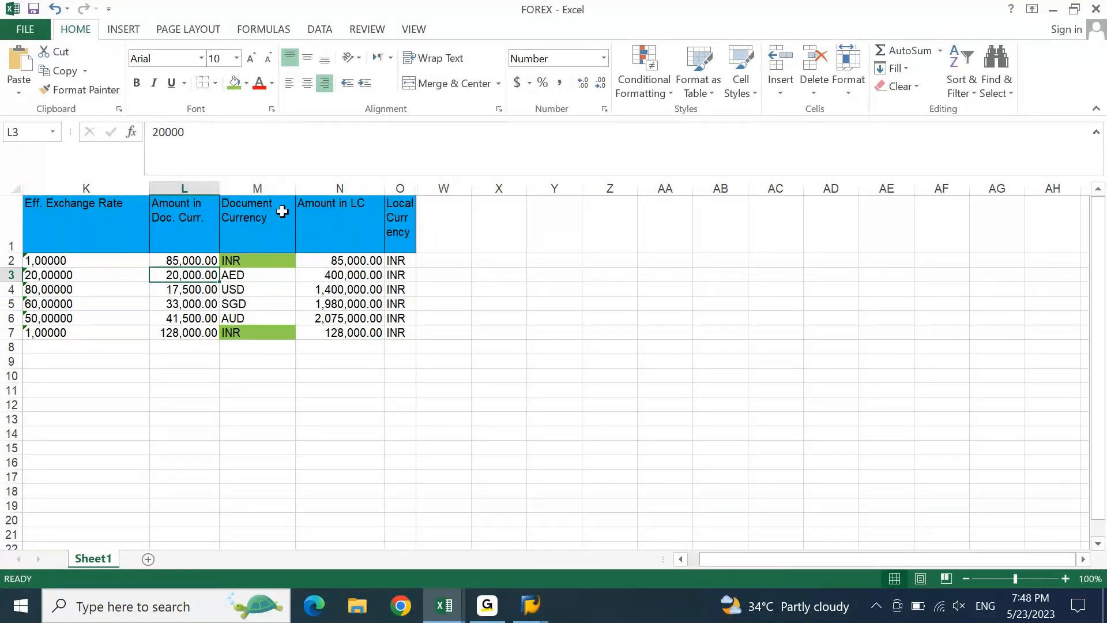
key("ctrl+Up")
key("ctrl+Right")
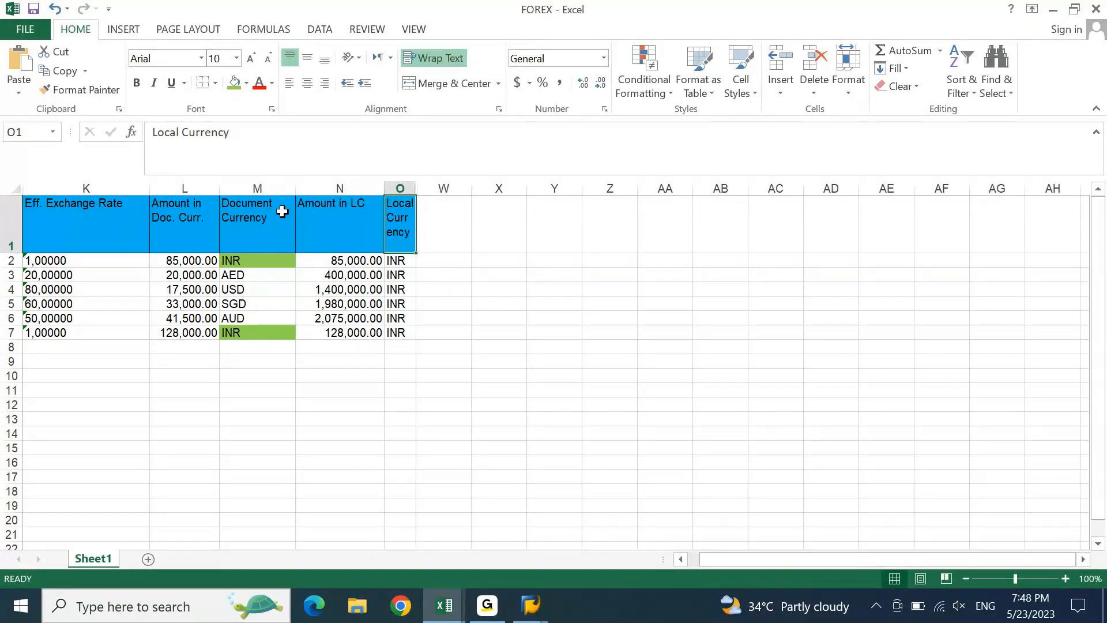
key("alt+Tab")
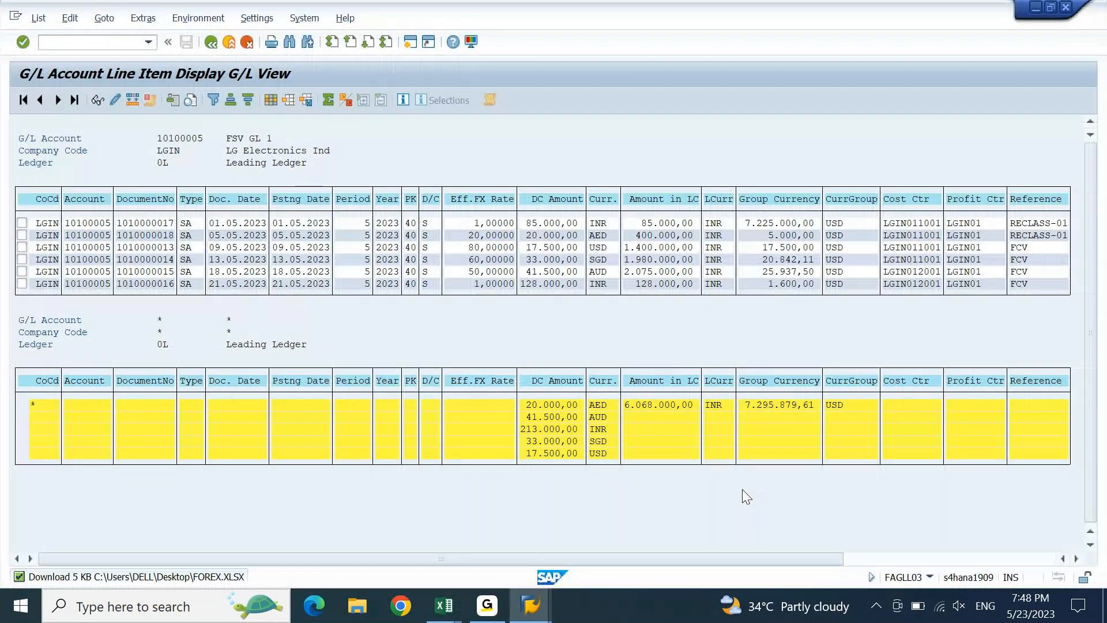
left_click(300, 247)
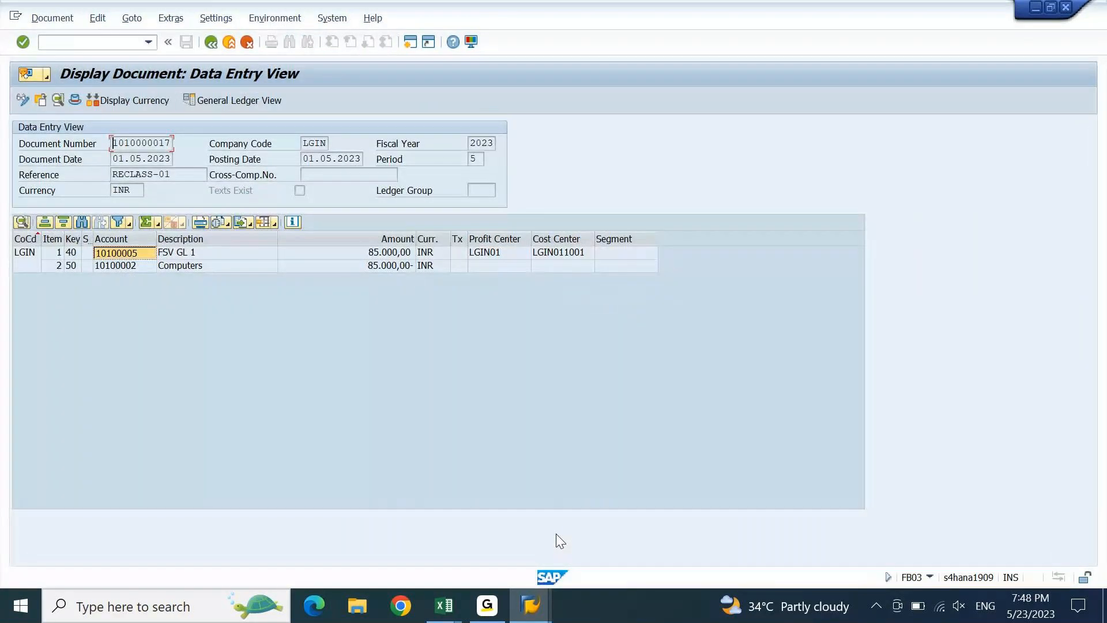
left_click(108, 45)
type("/n")
key("Return")
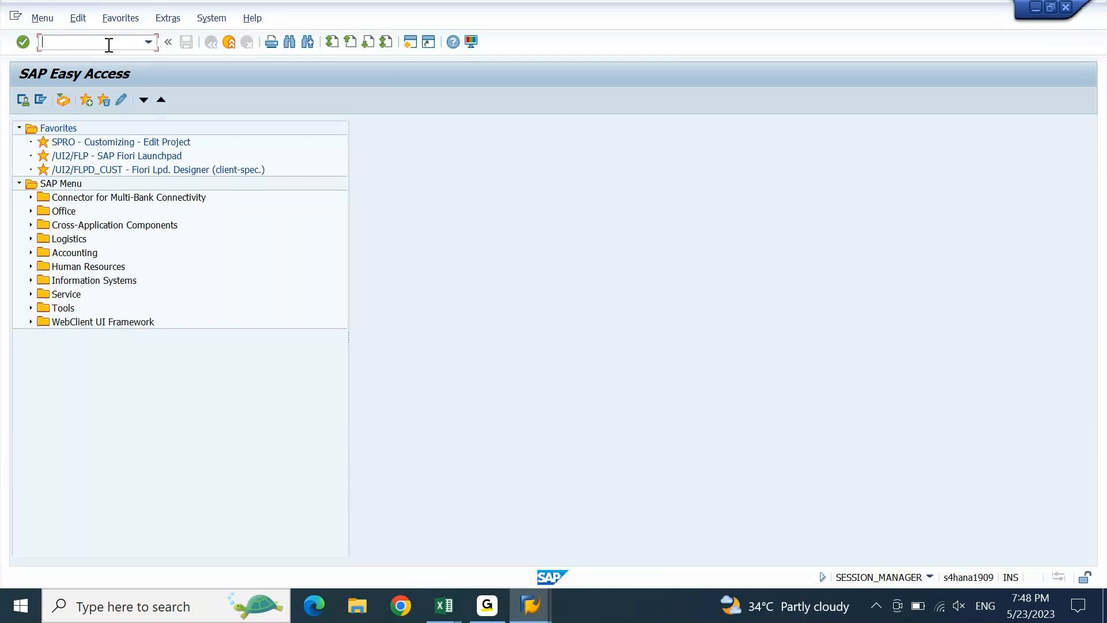
- Open table TCURR in the SE16N table browser
type("SE16N")
key("Return")
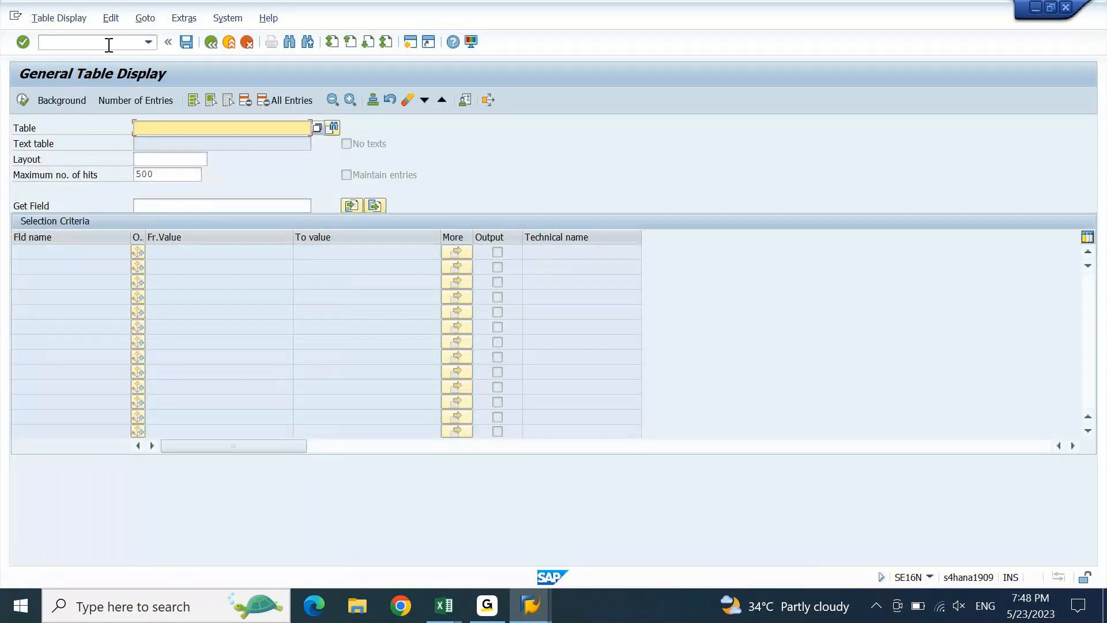
type("TCURR")
key("Return")
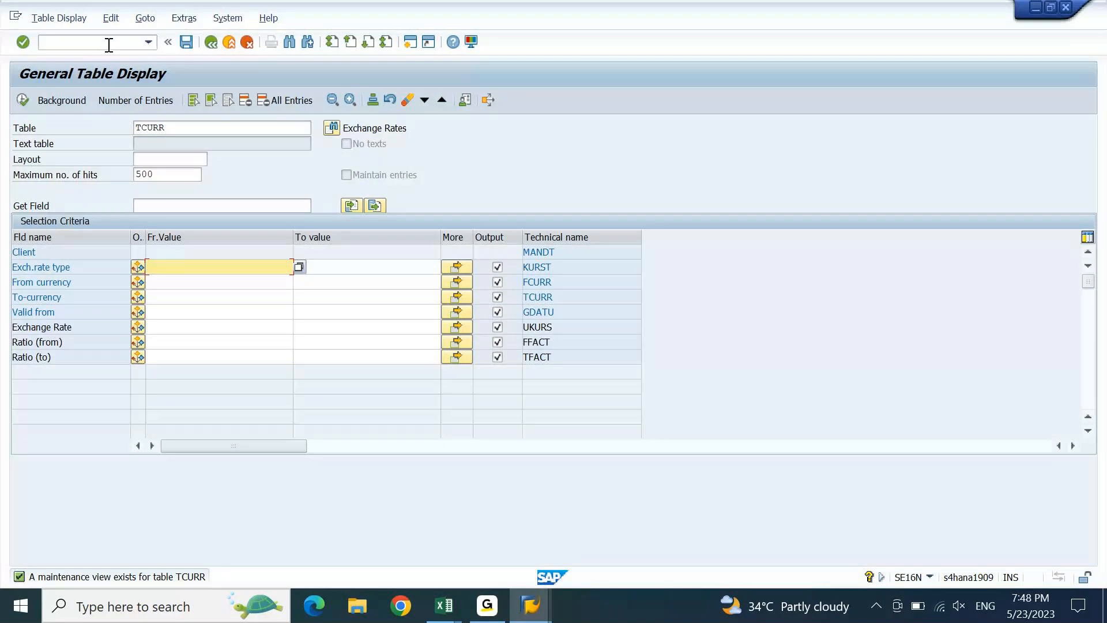
- Filter on rate type M, to-currency INR, valid from 31.05.2023, and list the AED and USD rates
type("M")
left_click(171, 300)
type("INR")
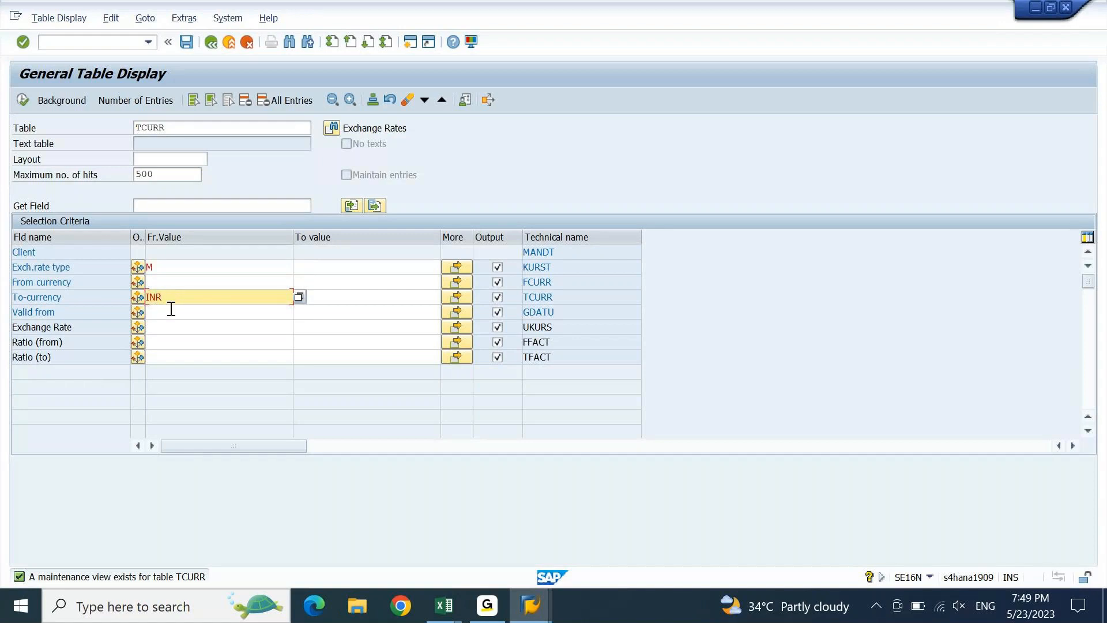
left_click(172, 311)
type("31")
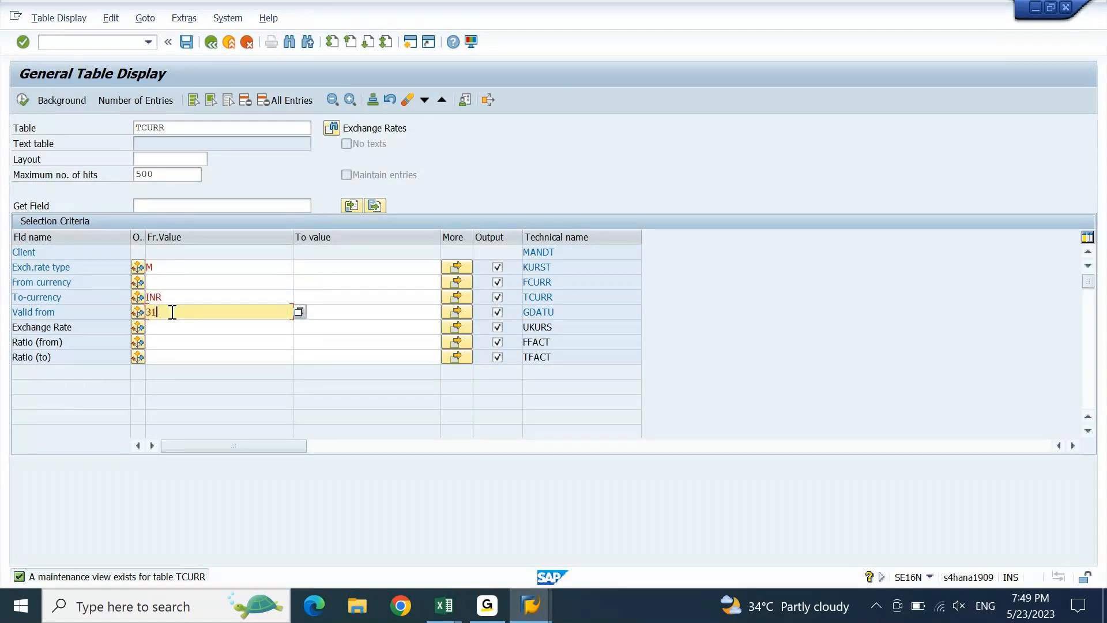
type(".05.2023")
key("Return")
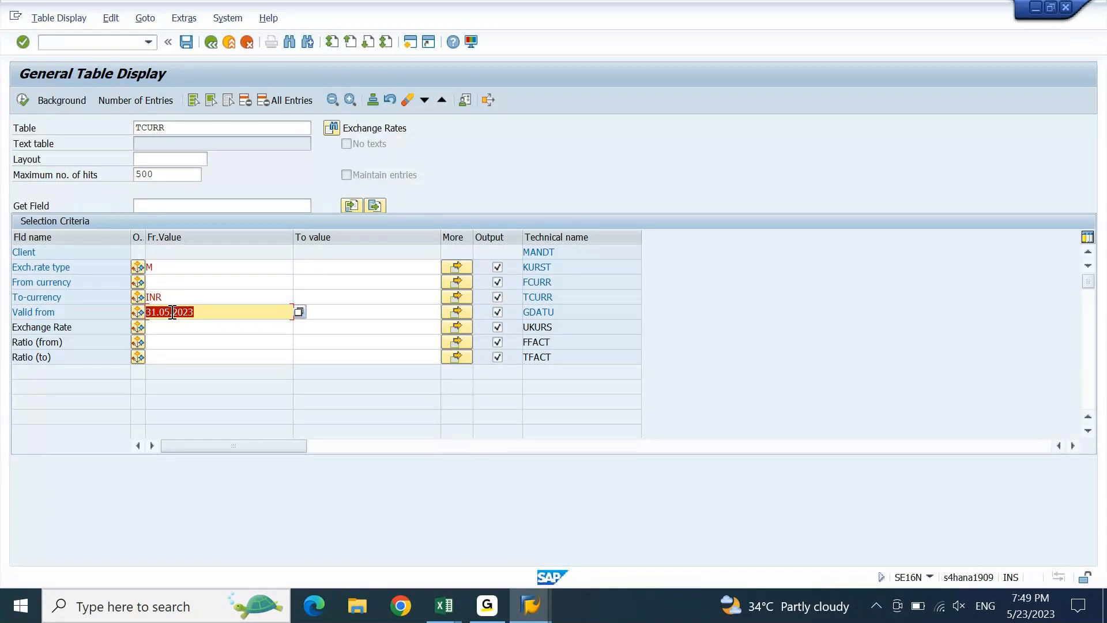
left_click(180, 281)
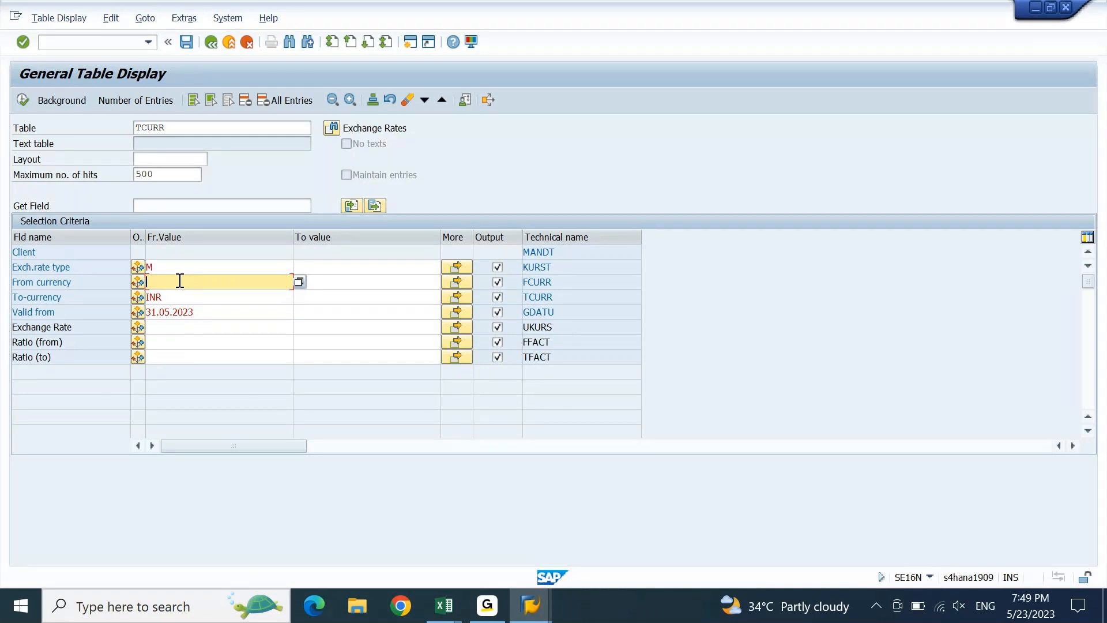
left_click(21, 101)
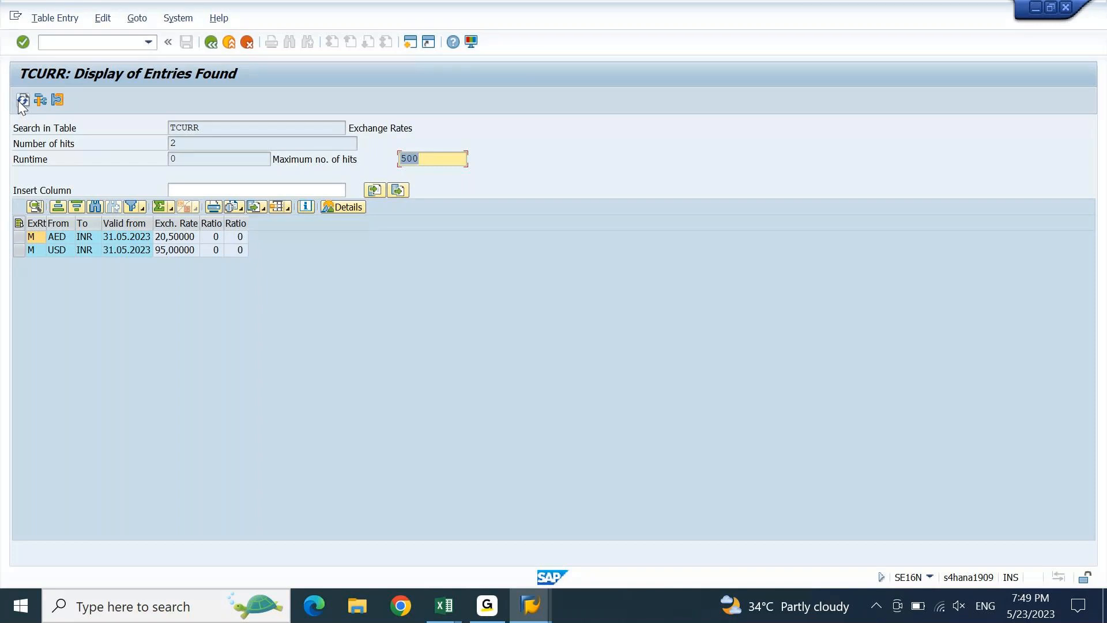
left_click(82, 250)
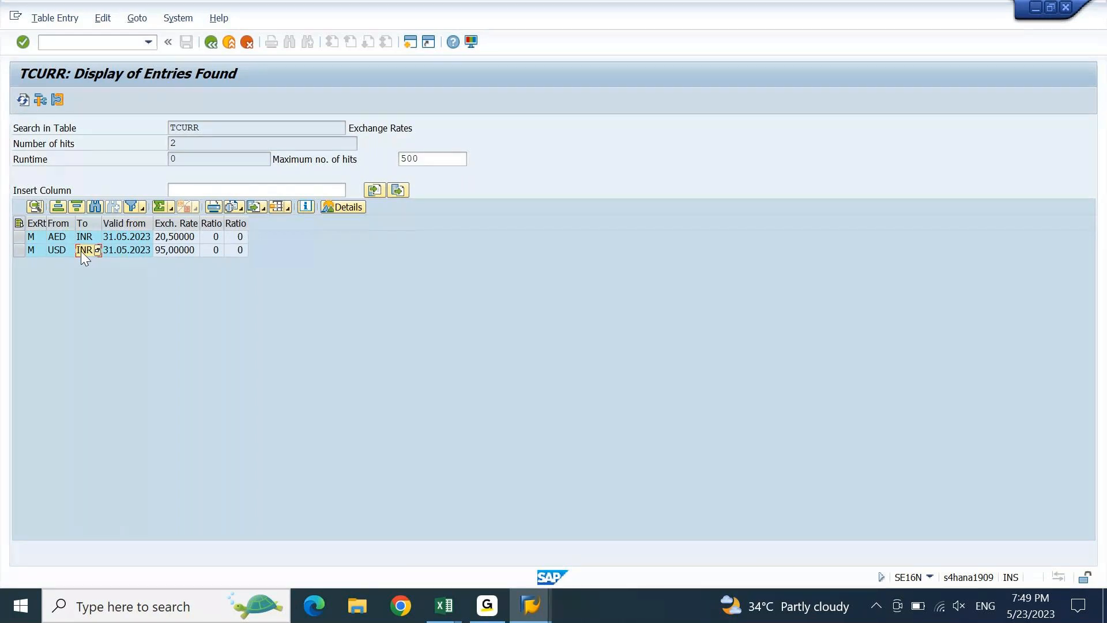
- Bring up FOREX and select the AED through AUD currency cells in column M
key("alt+Tab")
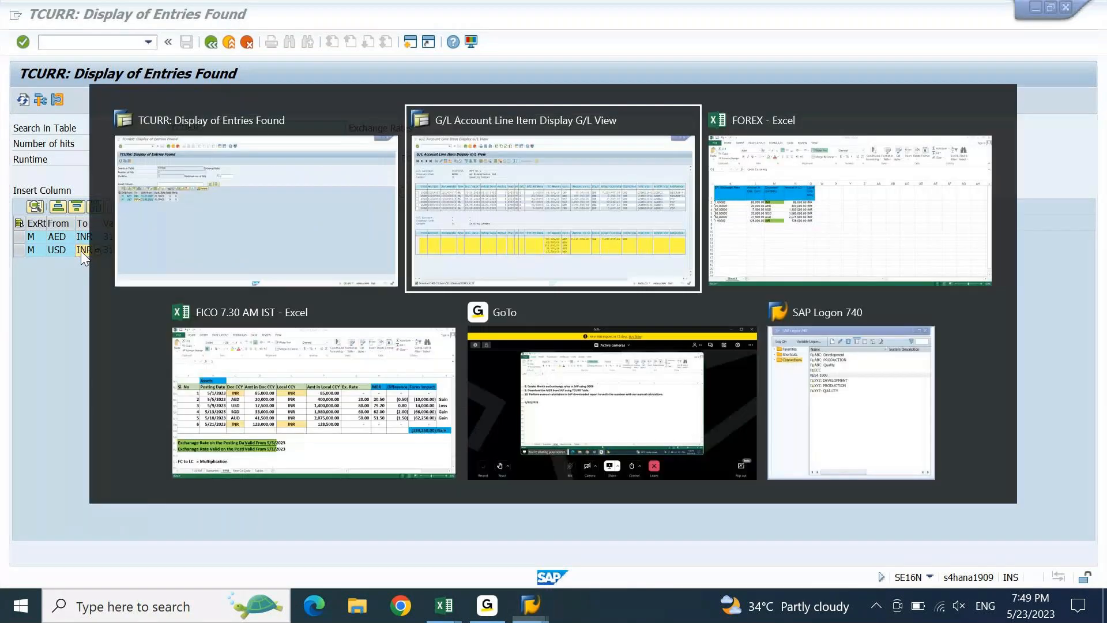
key("alt+Tab")
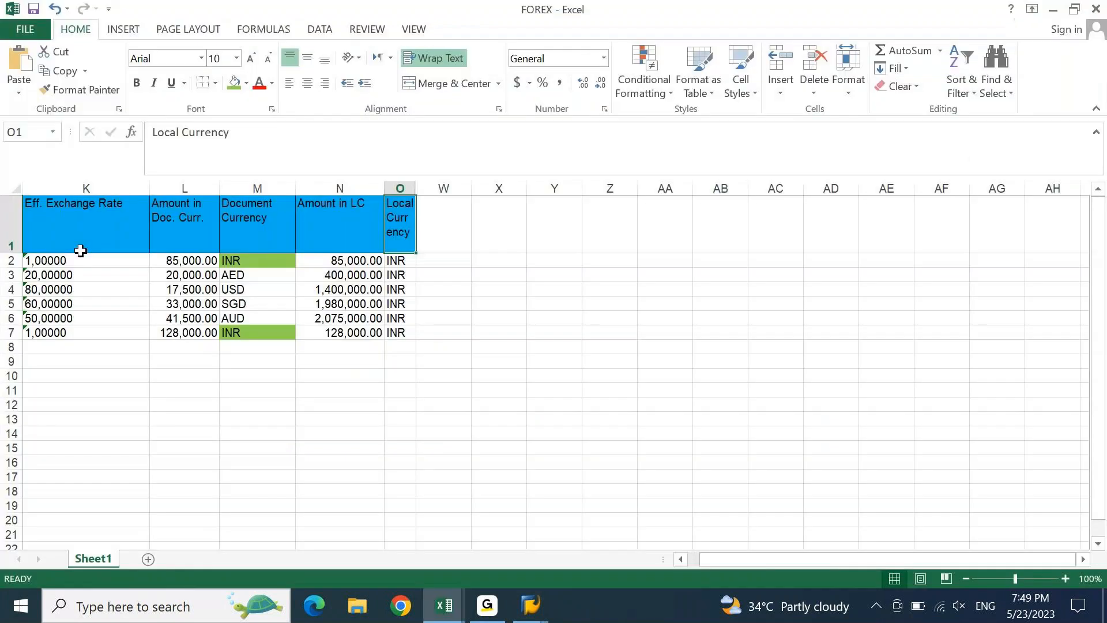
key("Left")
key("Left")
key("Down")
key("Down")
key("Down")
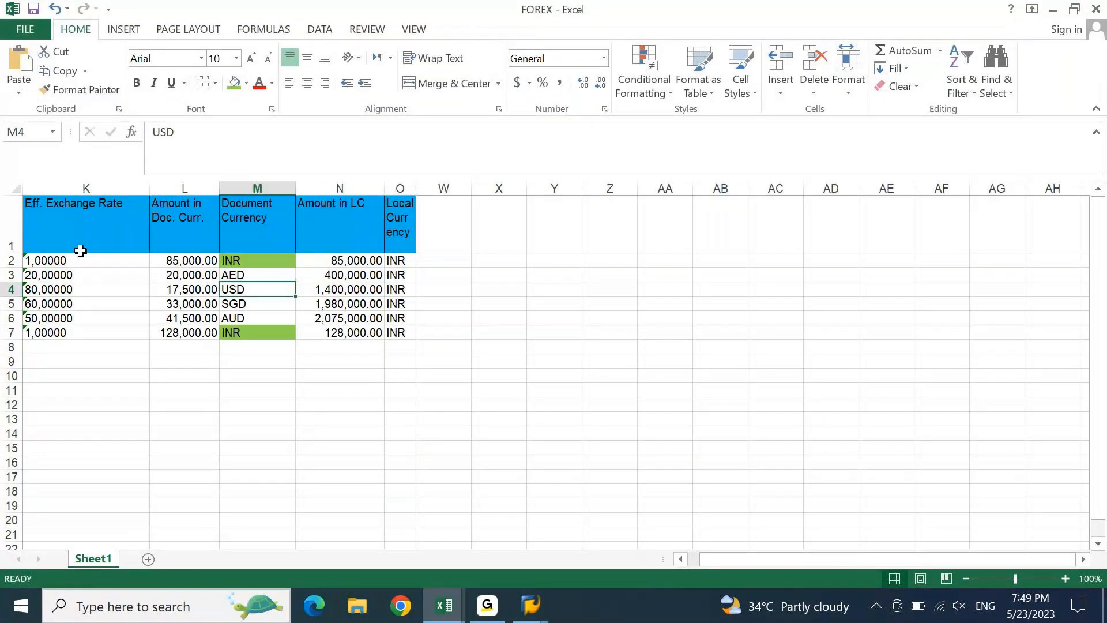
key("Down")
key("Down")
key("shift+Up")
key("shift+Up")
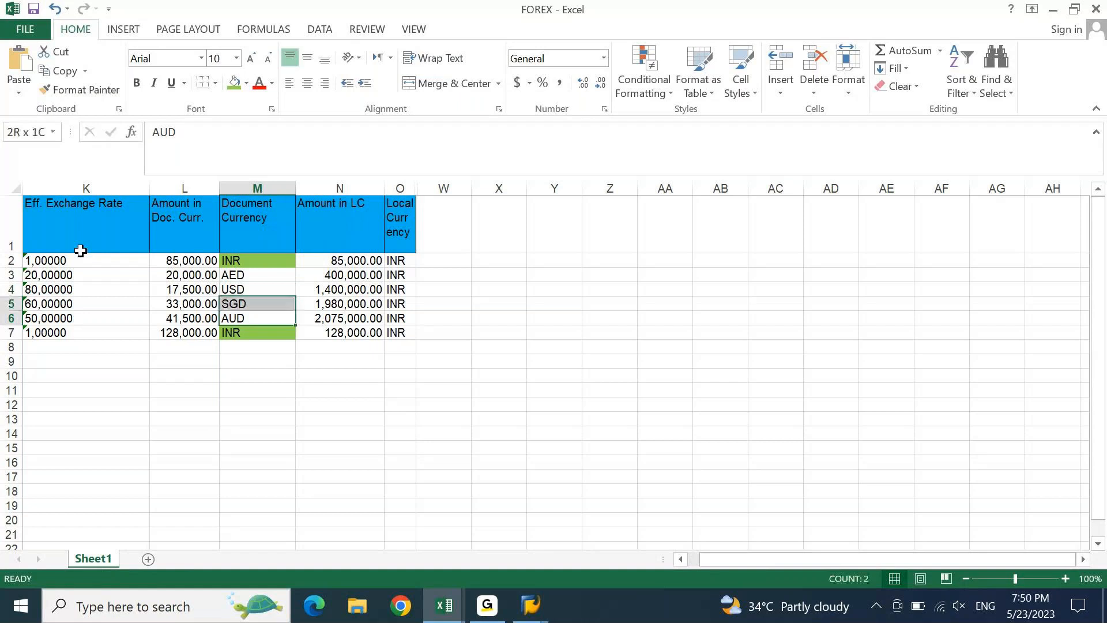
key("shift+Up")
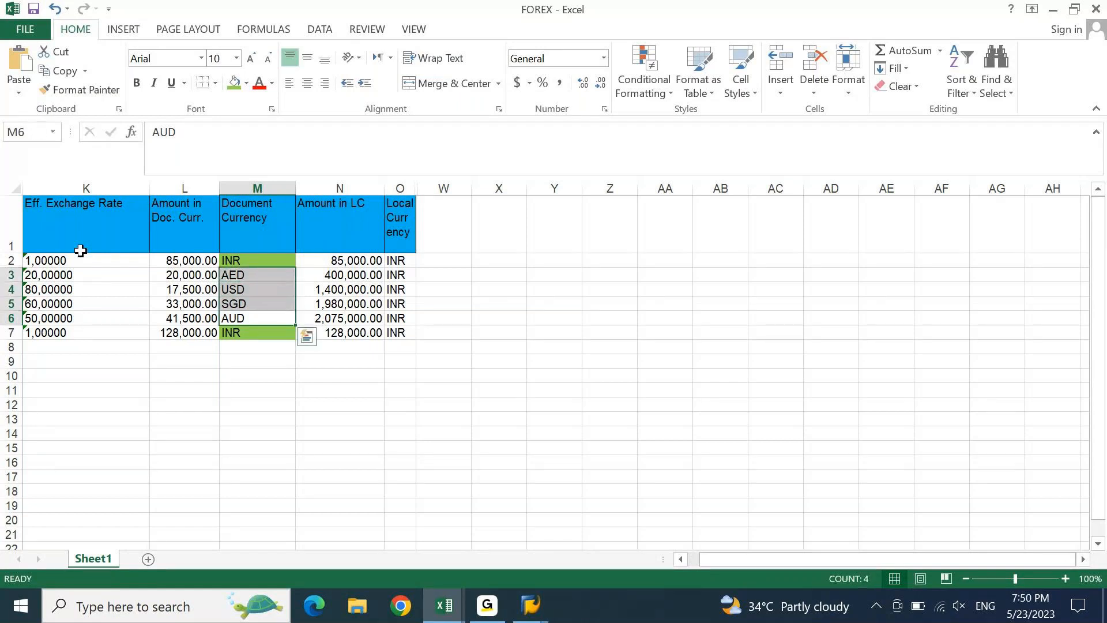
- Compare with the SAP TCURR rates, then select the SGD and AUD cells M5:M6
key("alt+Tab")
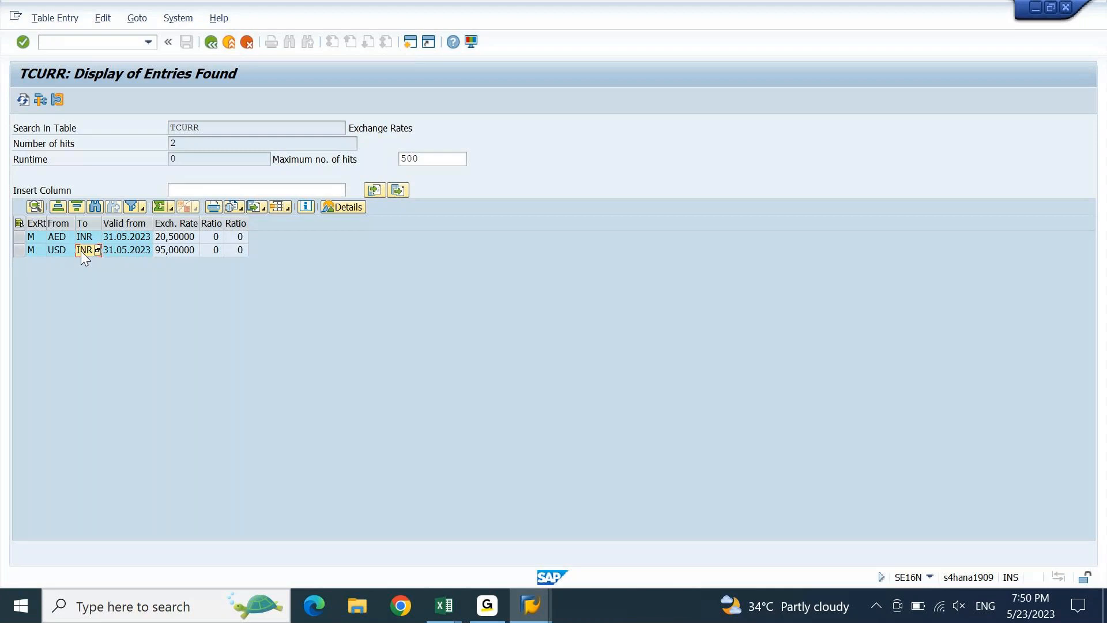
key("Left")
key("alt+Tab")
key("Up")
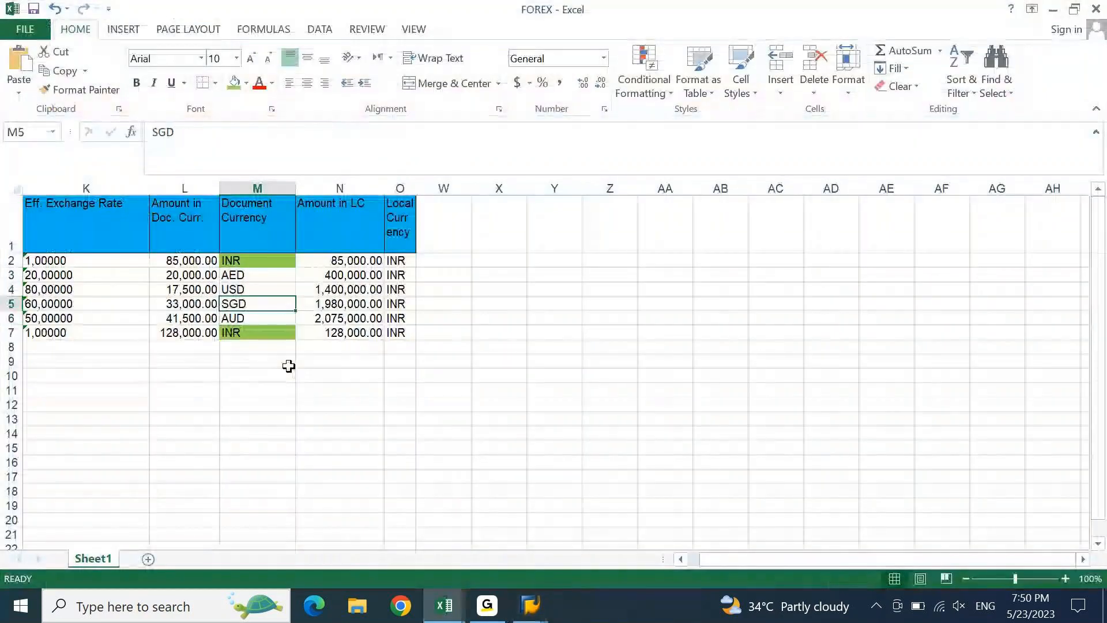
key("Up")
key("Up")
key("Down")
key("Down")
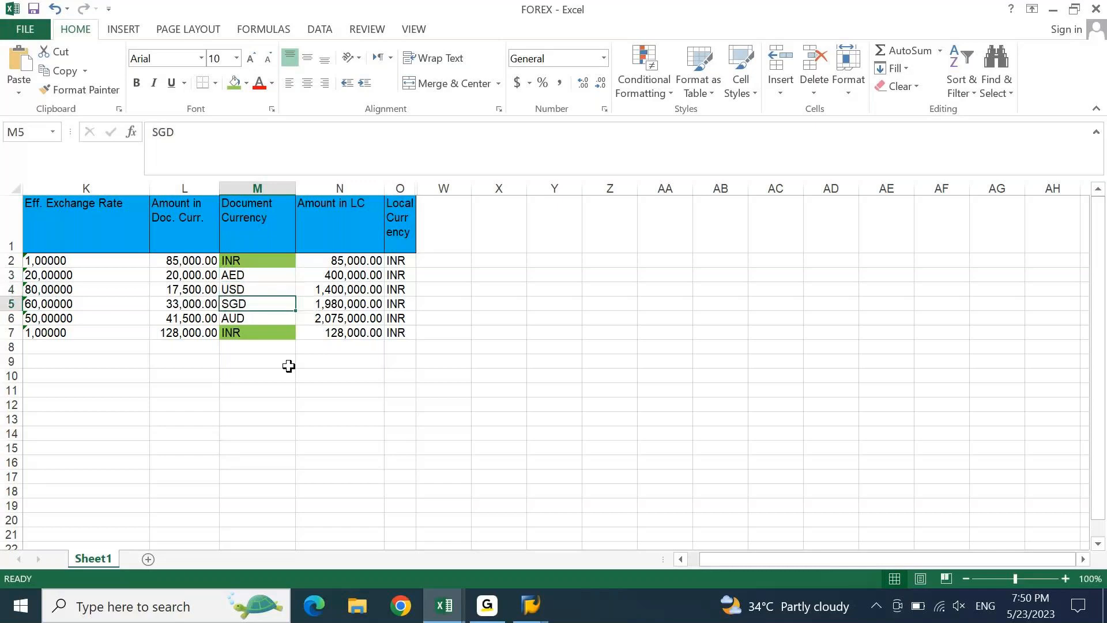
key("shift+Down")
key("ctrl+c")
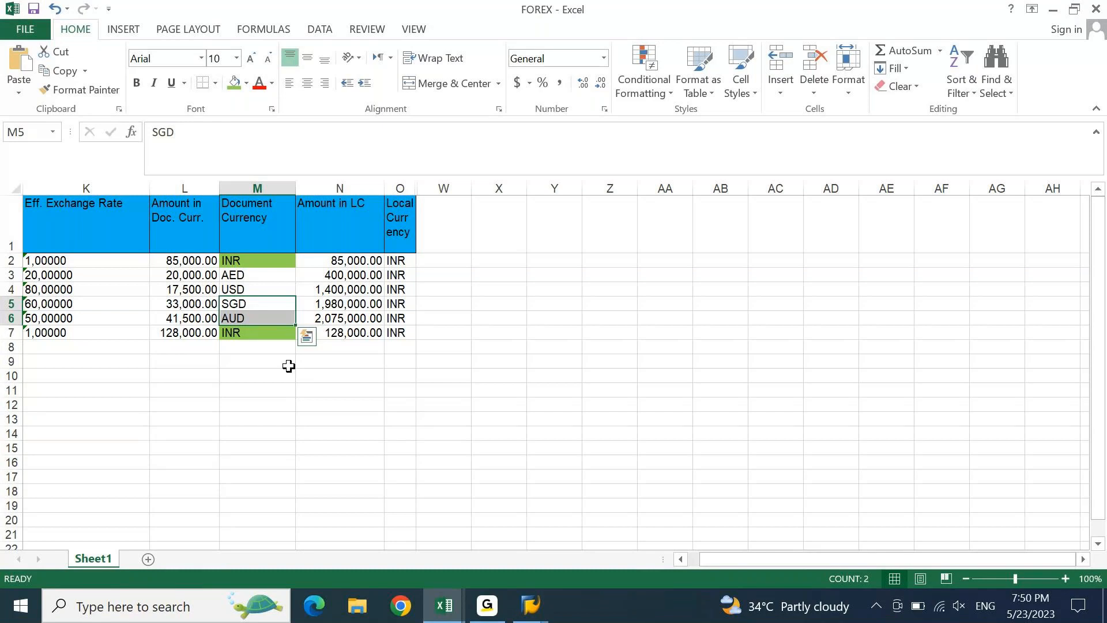
- Return to the SAP main menu and start OB08 exchange rate maintenance
mouse_move(530, 605)
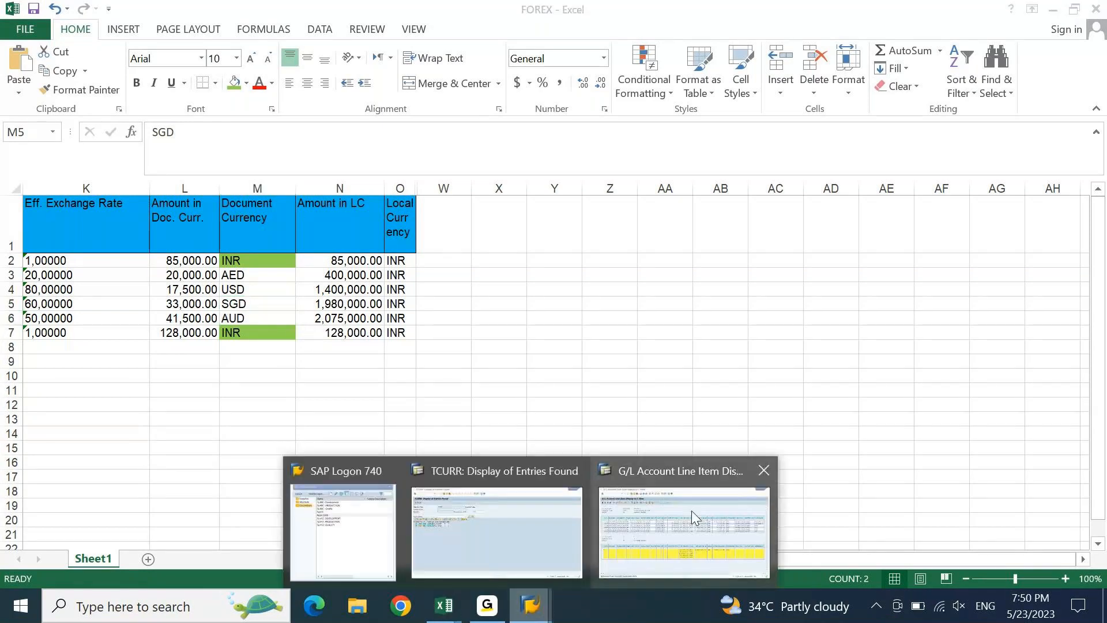
left_click(691, 512)
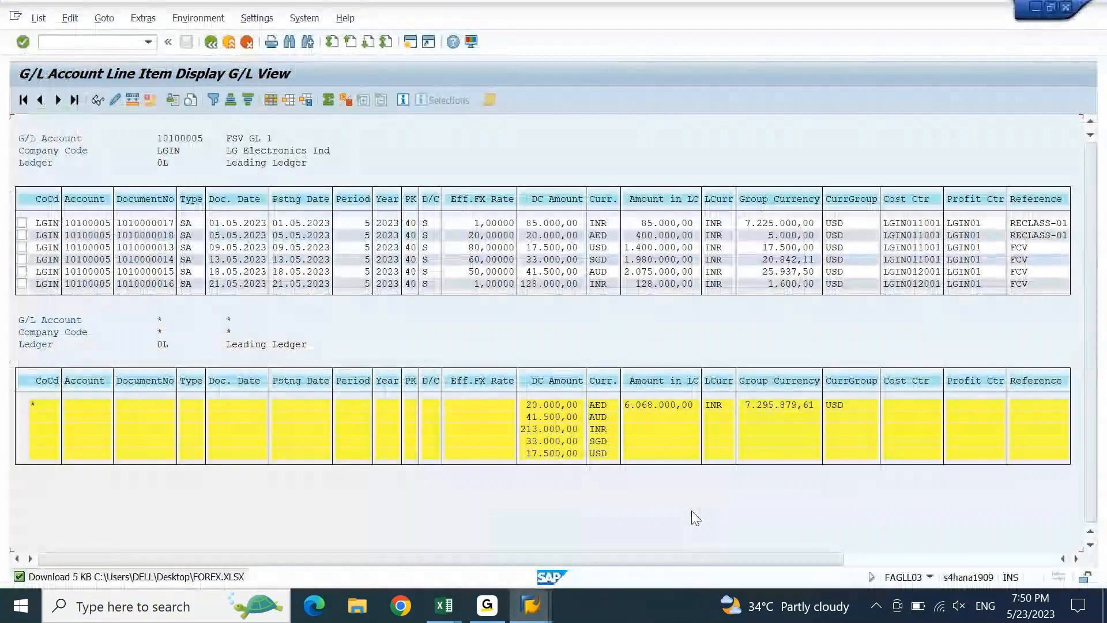
key("shift+F3")
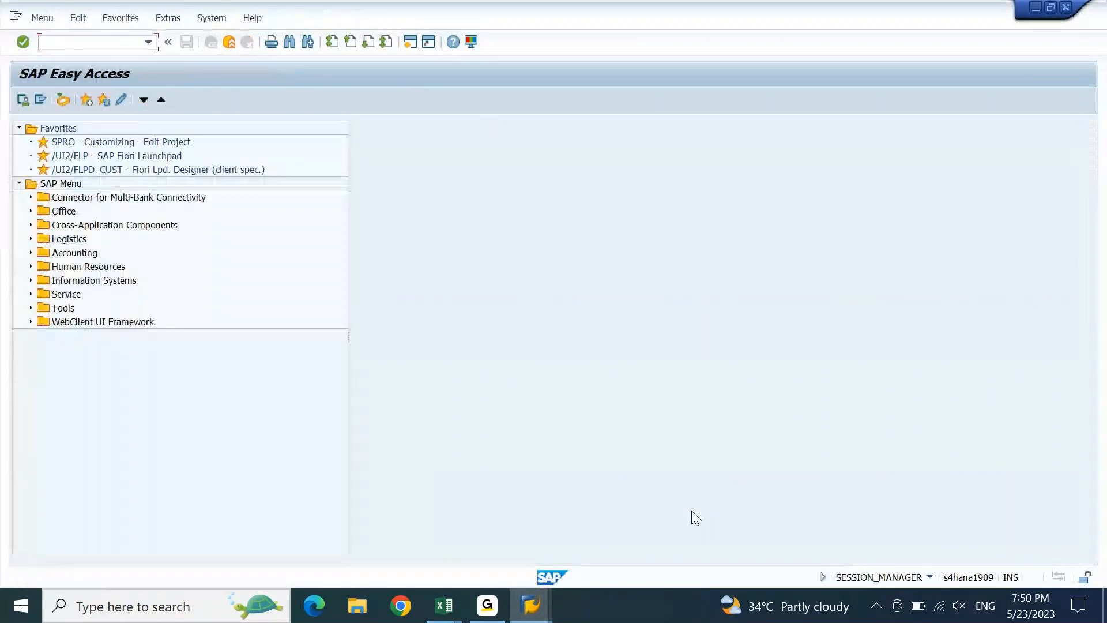
type("OB08")
key("Return")
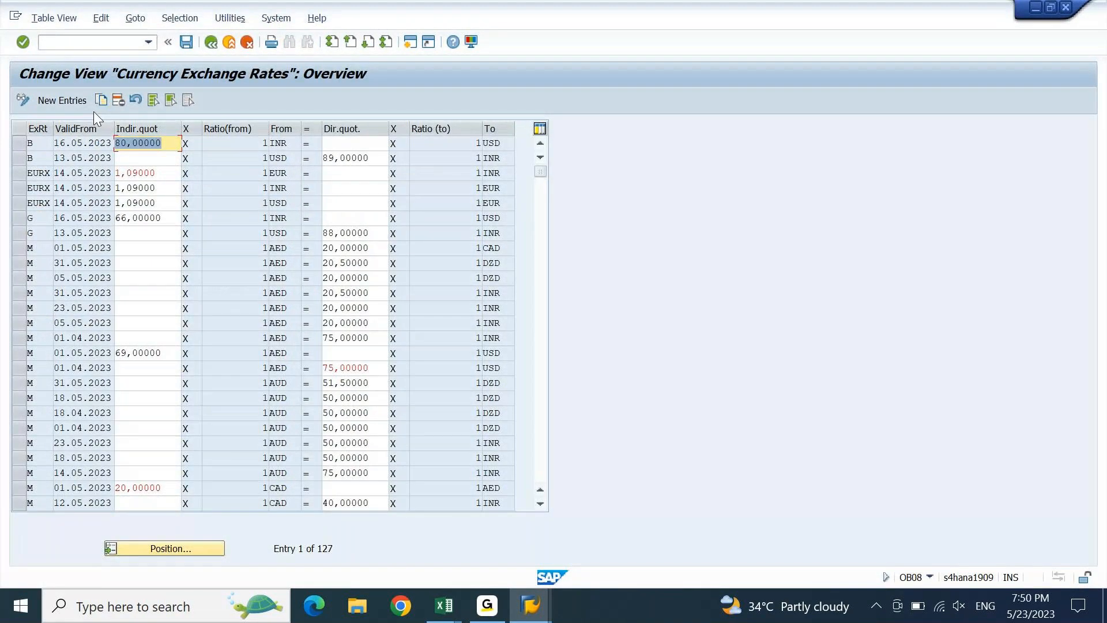
- Create two new entries with rate type M, both valid from 310523
left_click(78, 100)
type("M")
key("Down")
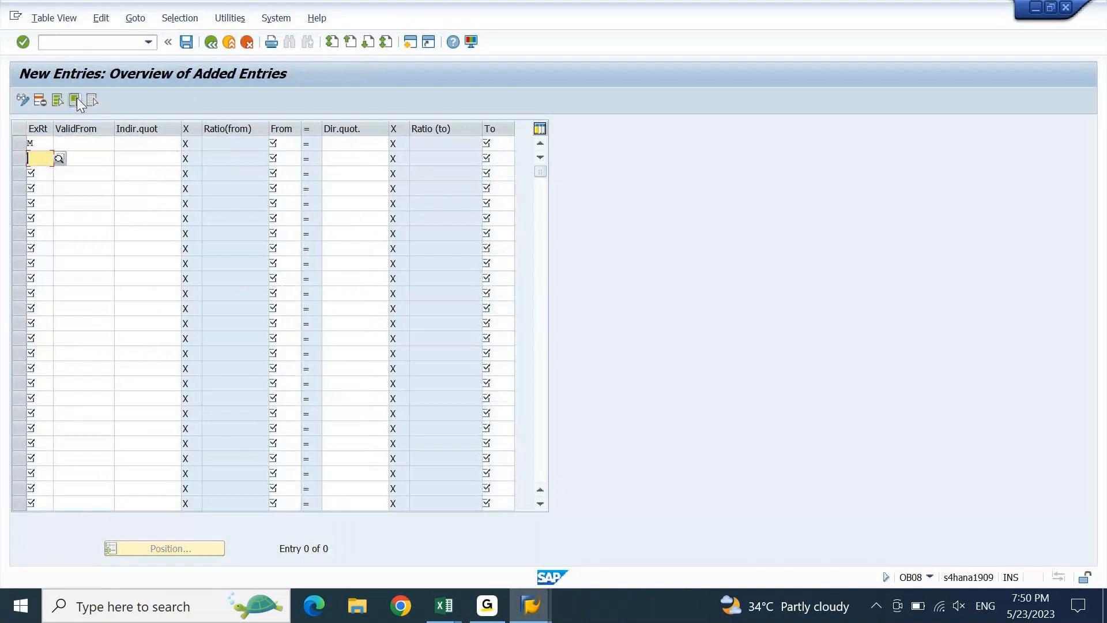
type("m")
key("Tab")
key("Up")
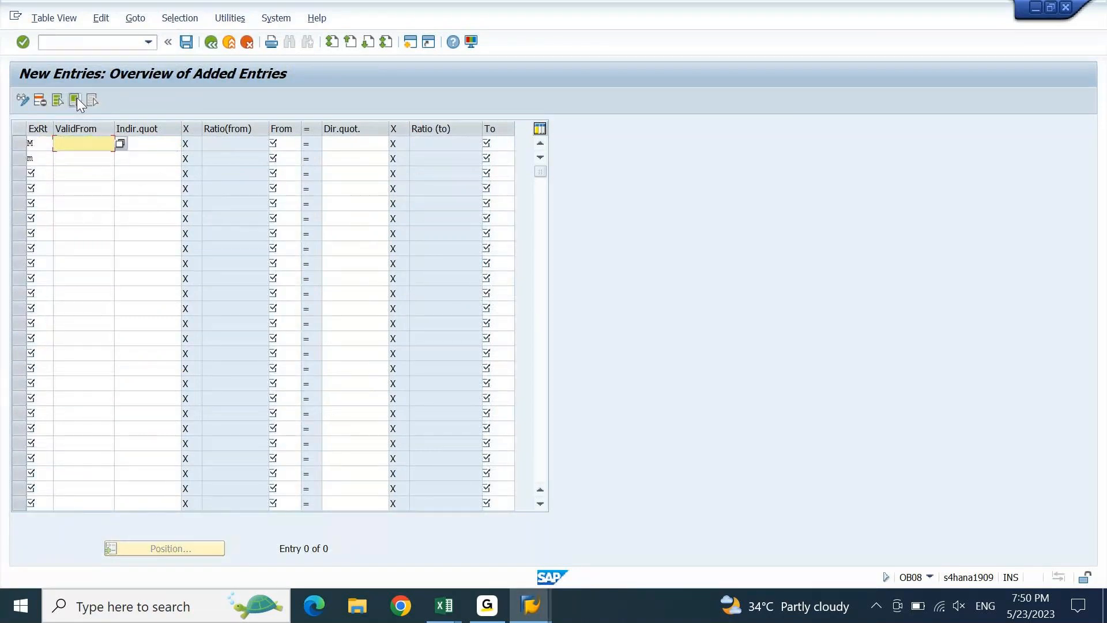
type("31")
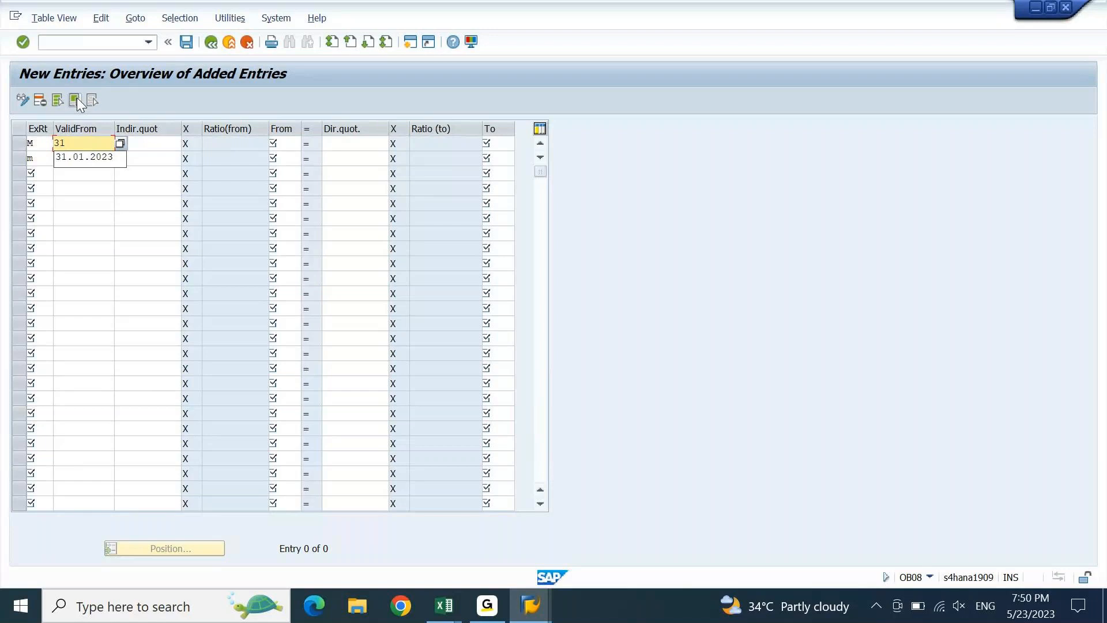
type("0523")
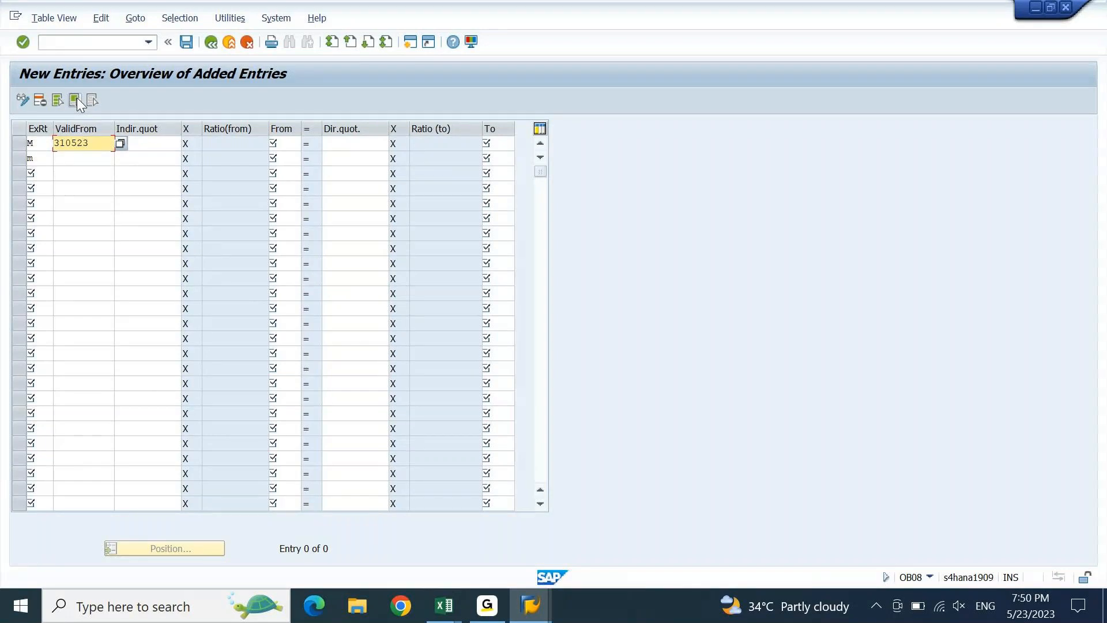
key("Down")
type("310523")
key("Up")
key("Tab")
key("Tab")
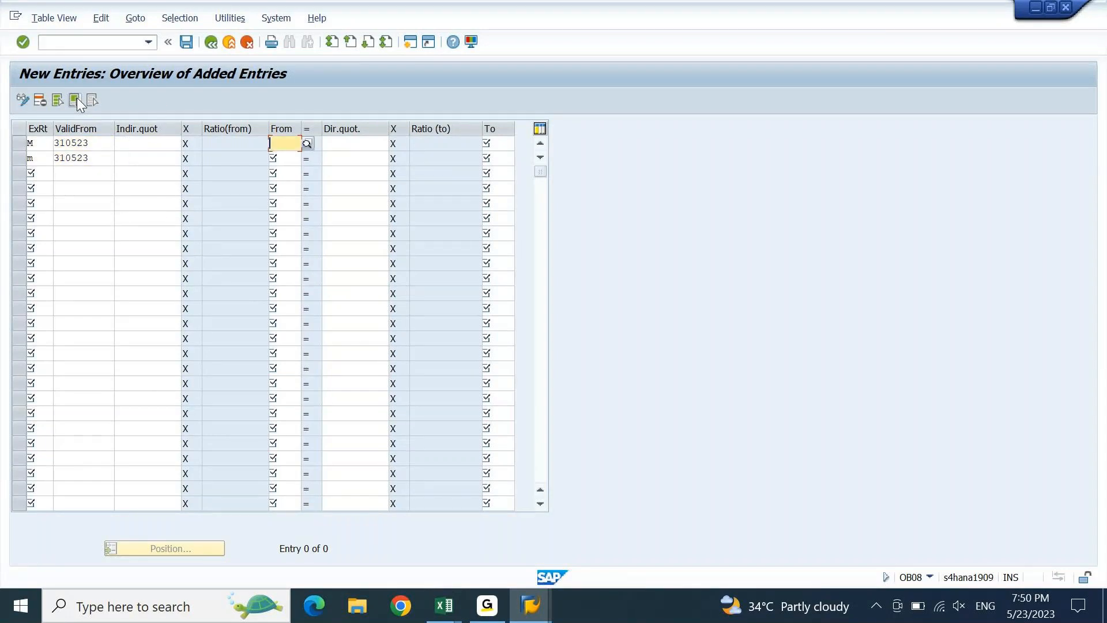
- Paste SGD and AUD as from-currencies with INR as to-currency, then bring up the FICO 7.30 AM IST workbook
key("alt+Tab")
key("Tab")
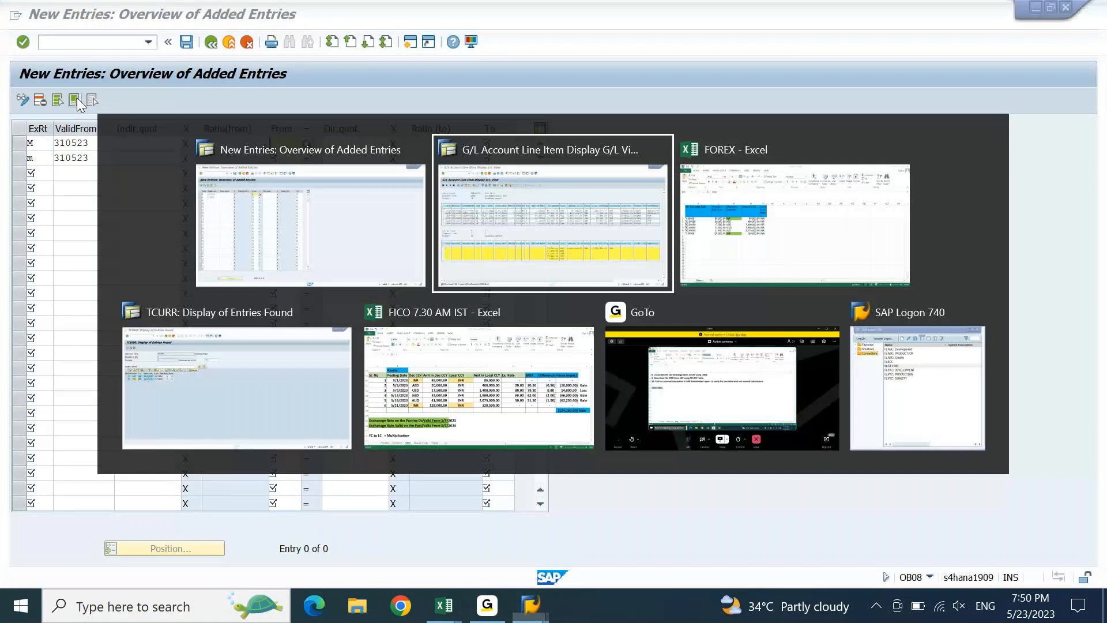
key("alt+Tab")
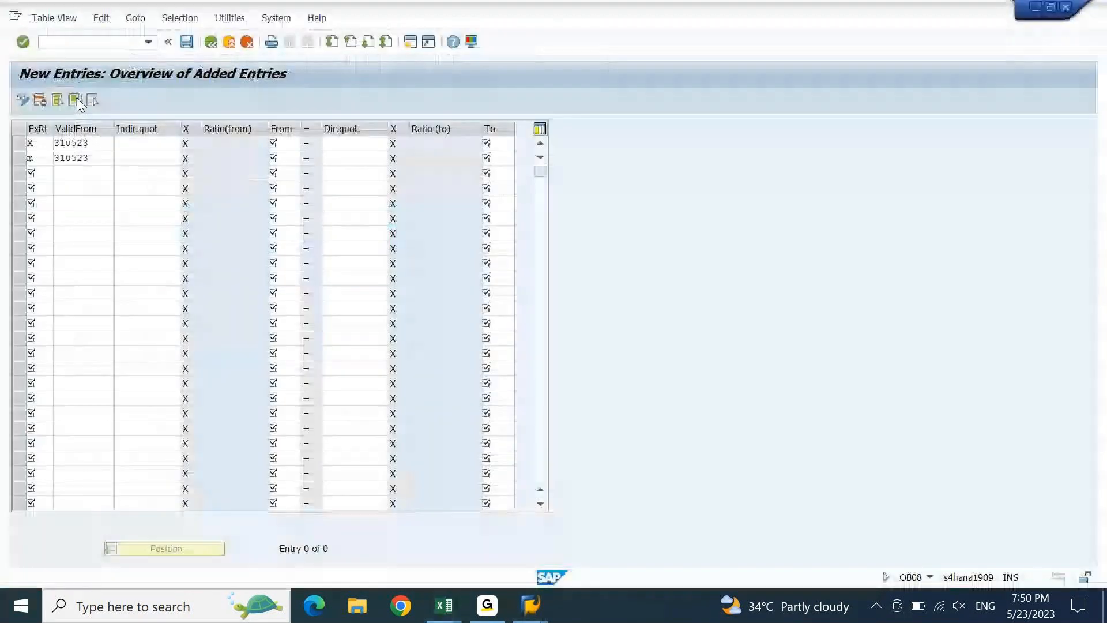
key("ctrl+v")
key("Tab")
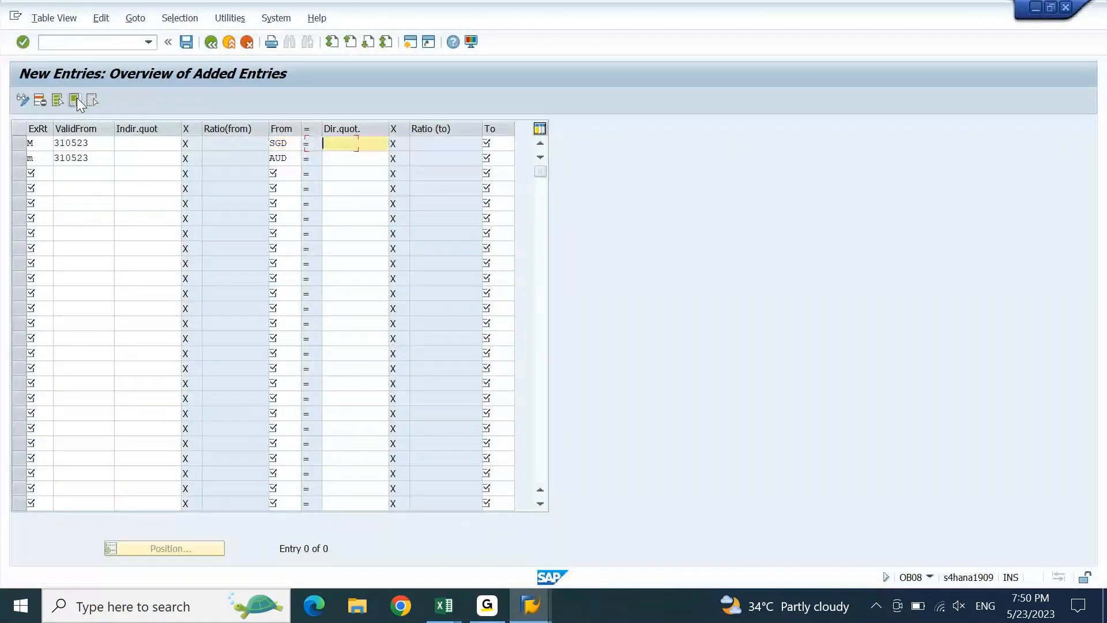
key("Tab")
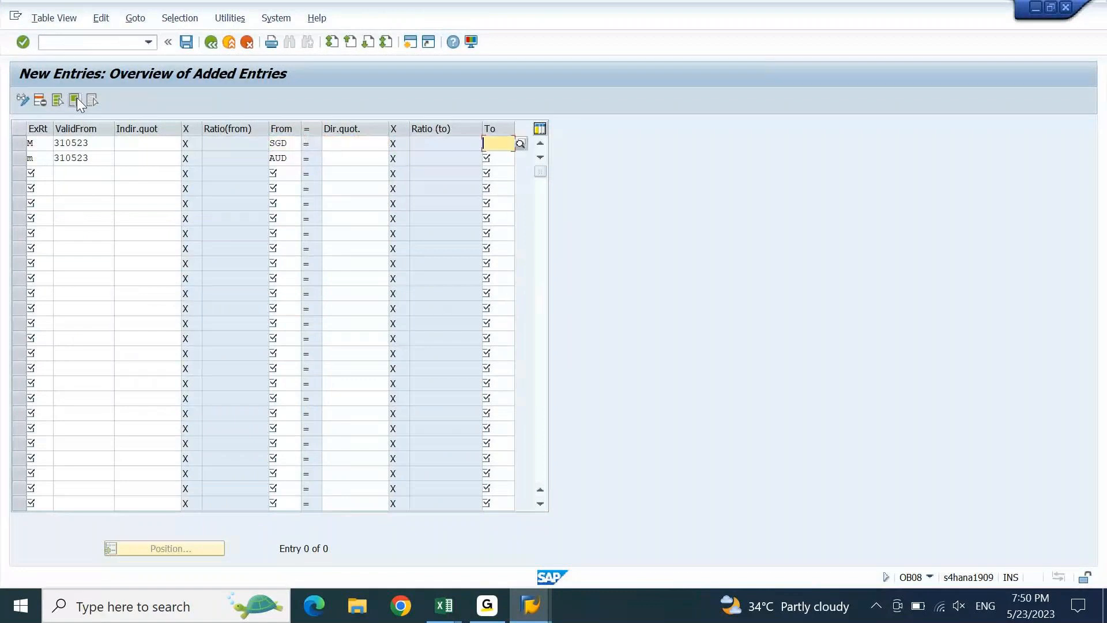
type("INR")
key("Tab")
key("shift+Tab")
key("ctrl+c")
key("Down")
key("ctrl+v")
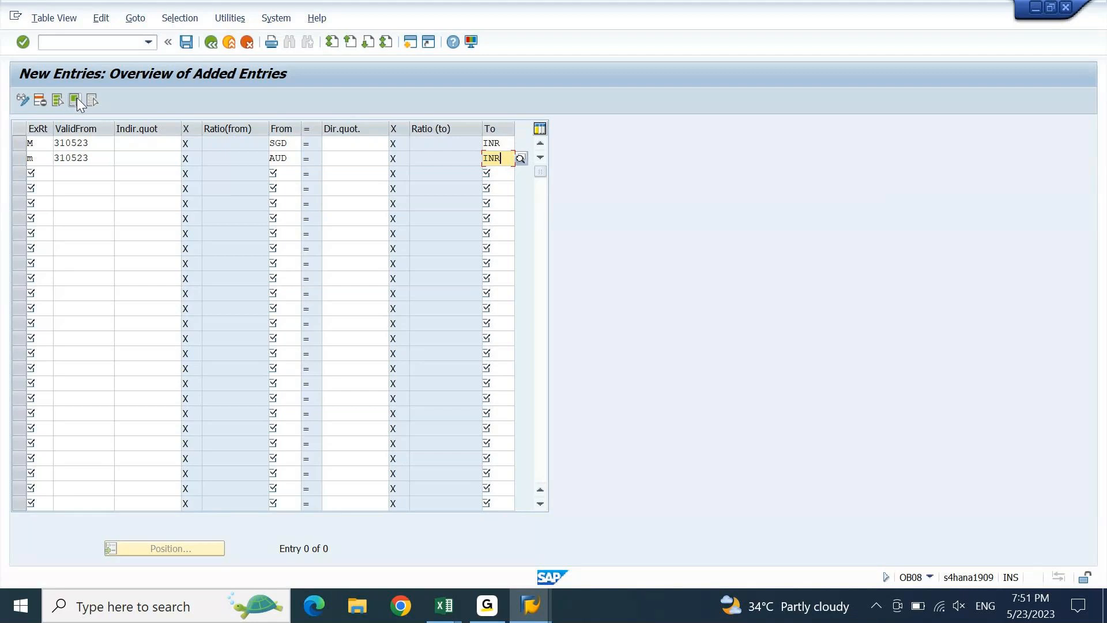
left_click(452, 614)
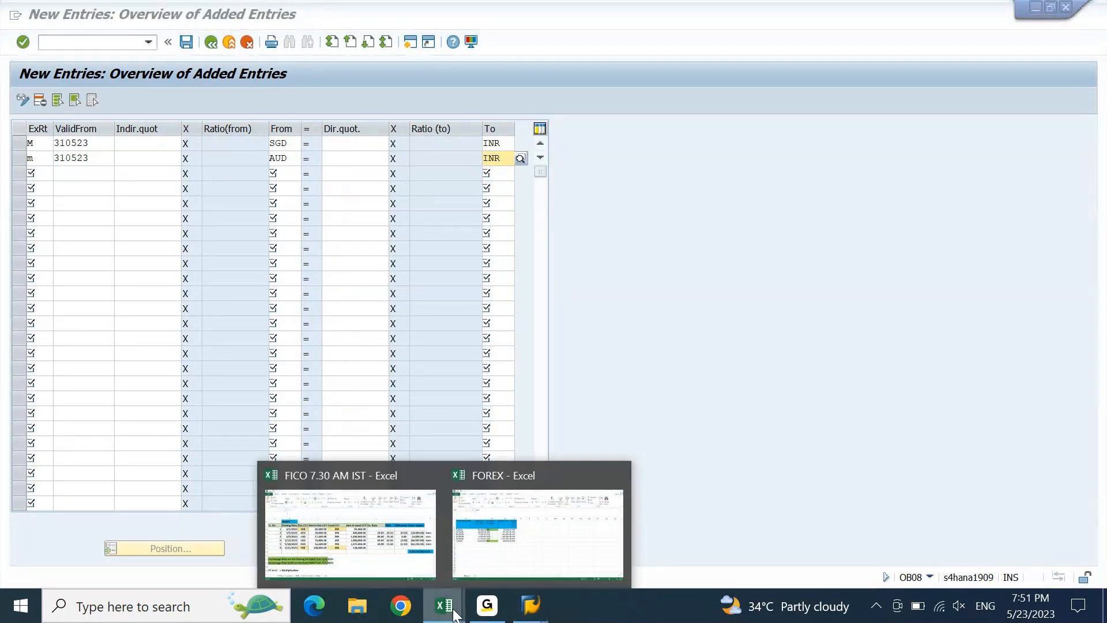
left_click(331, 482)
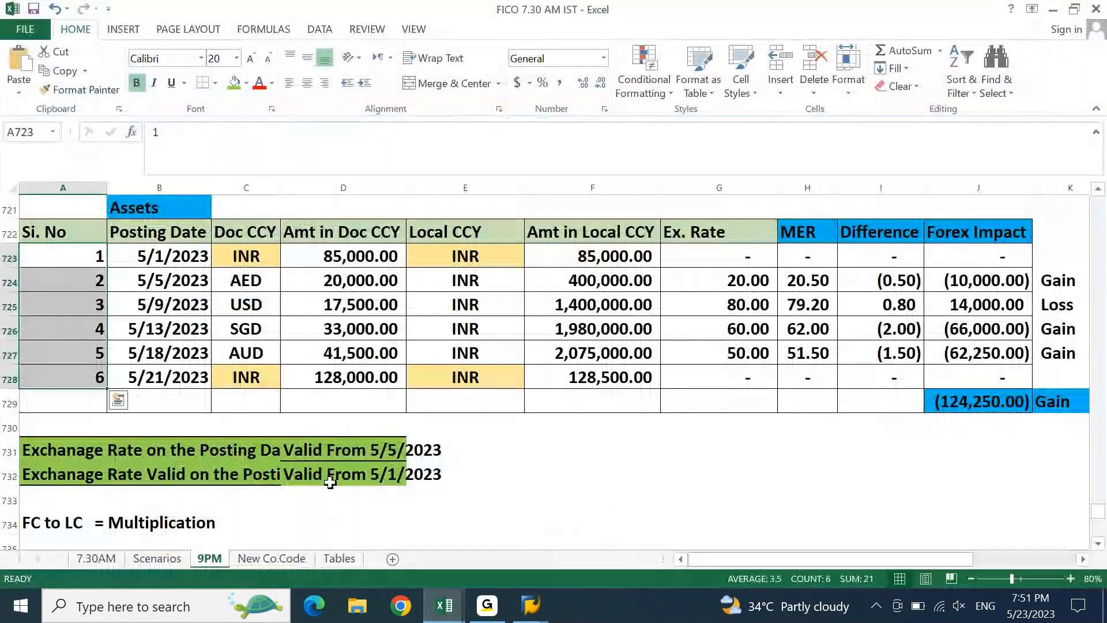
- Copy month-end rates 62.00 and 51.50 from H726:H727 into the SAP SGD and AUD direct quotations
left_click(808, 327)
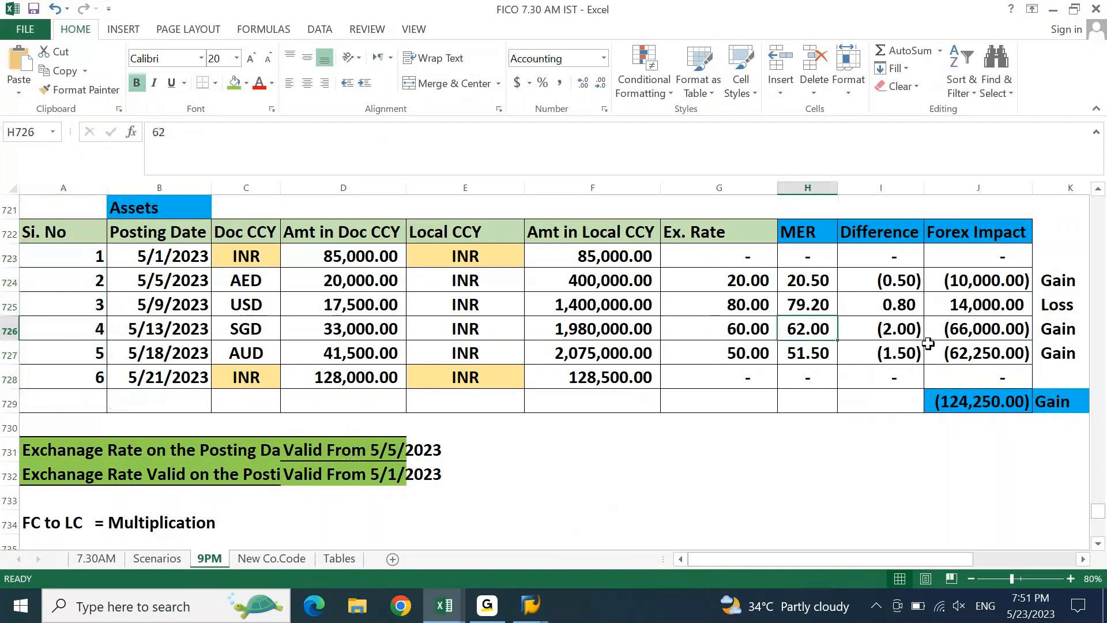
key("shift+Down")
key("ctrl+c")
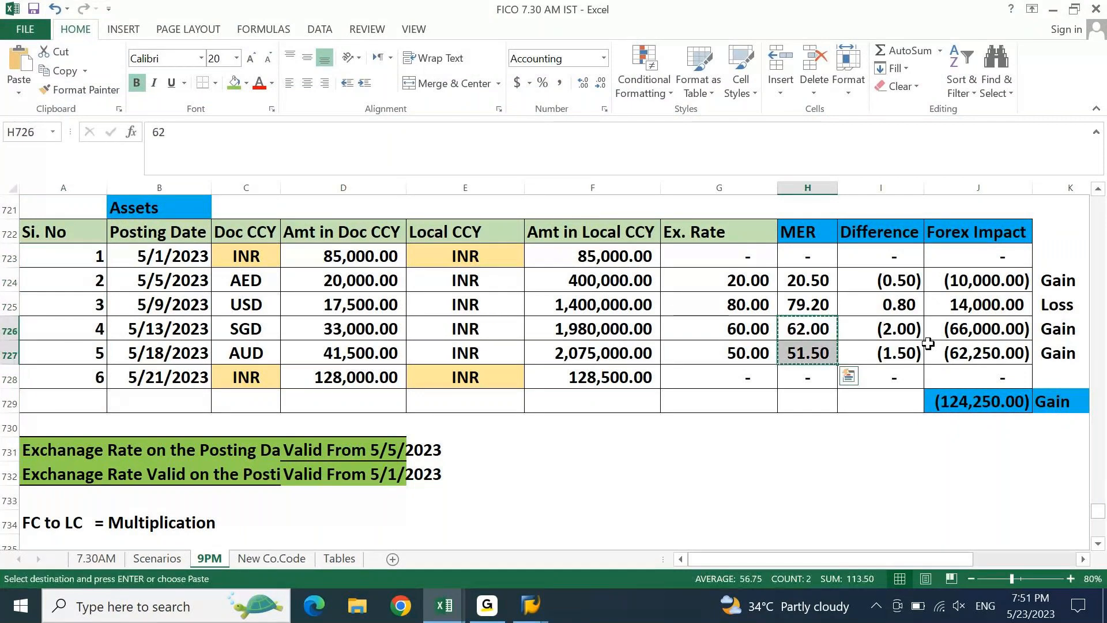
key("alt+Tab")
key("Tab")
key("ctrl+v")
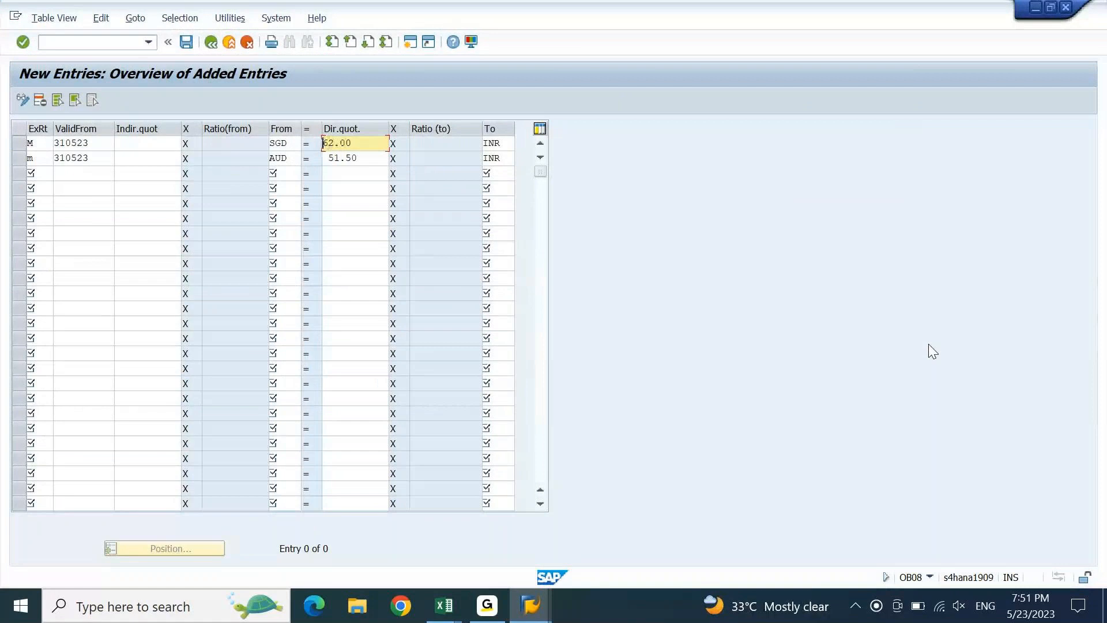
- Correct the SGD and AUD rates to 62,00 and 51,50 with decimal commas and confirm them
key("Down")
key("Return")
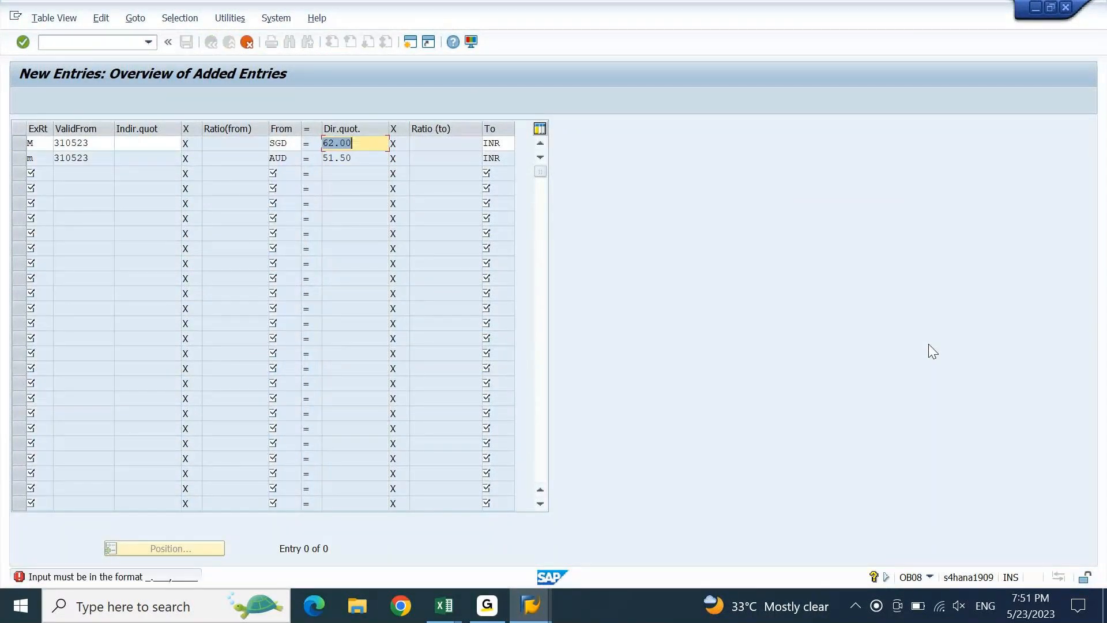
key("Left")
key("Left")
key("BackSpace")
type(",")
key("Down")
key("Left")
key("Left")
key("BackSpace")
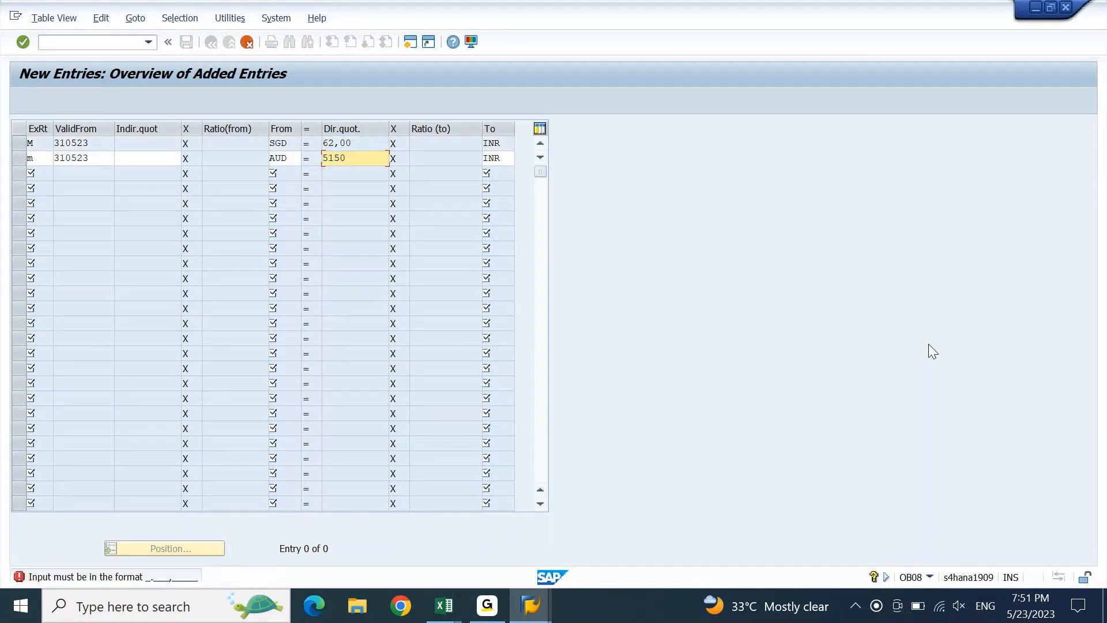
type(",")
key("Return")
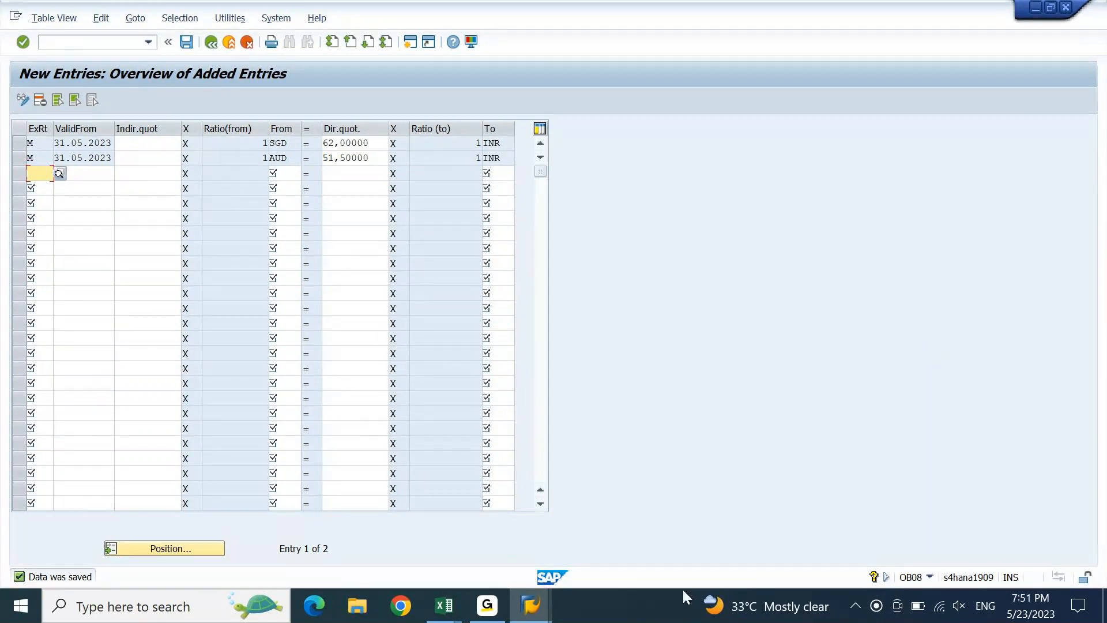
left_click(530, 604)
- Refresh the TCURR listing and check the AED rate 20,50000 against its MER in the workbook
left_click(417, 532)
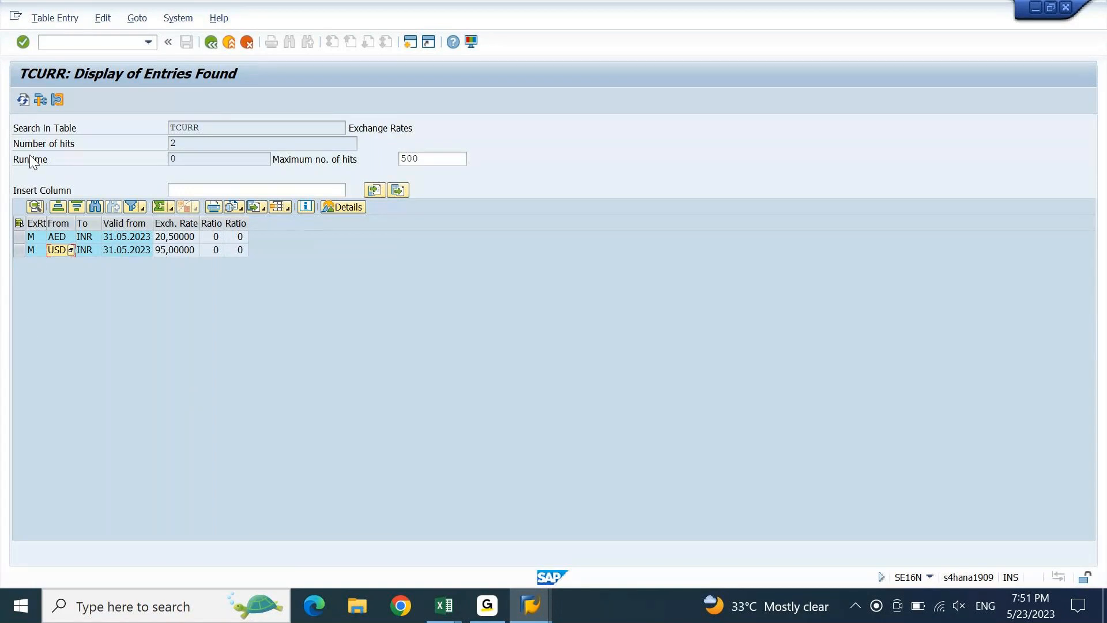
left_click(23, 99)
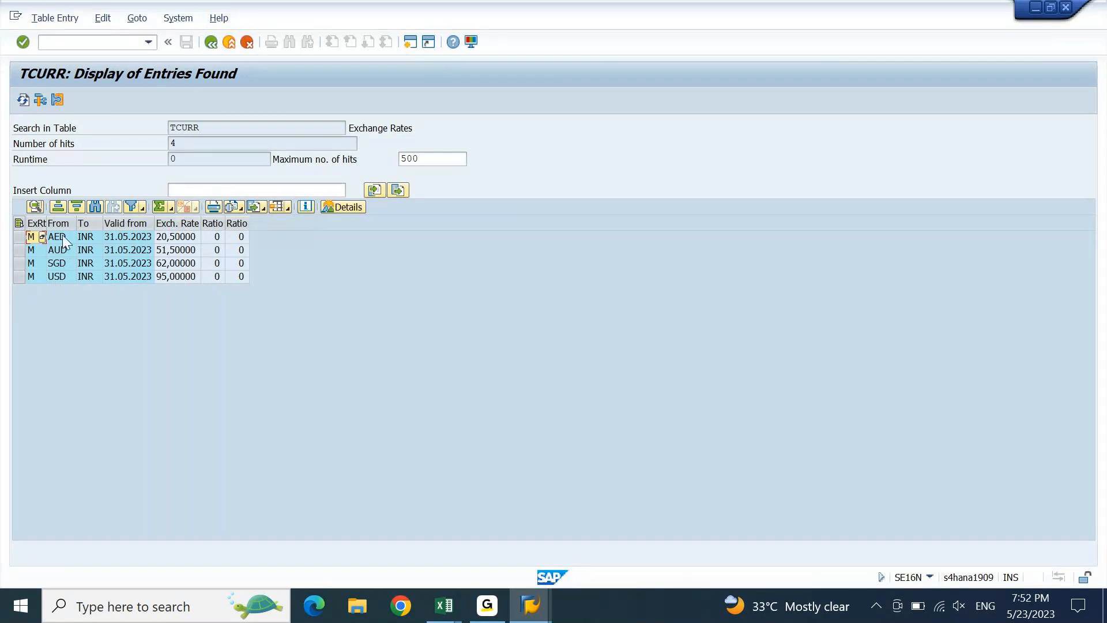
left_click(178, 239)
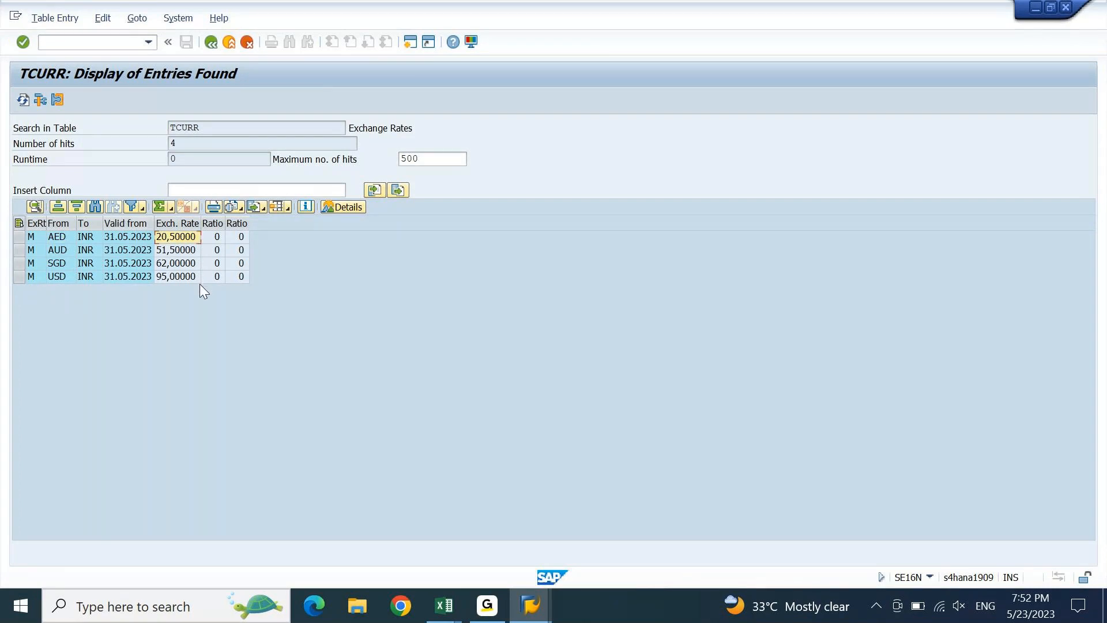
key("alt+Tab")
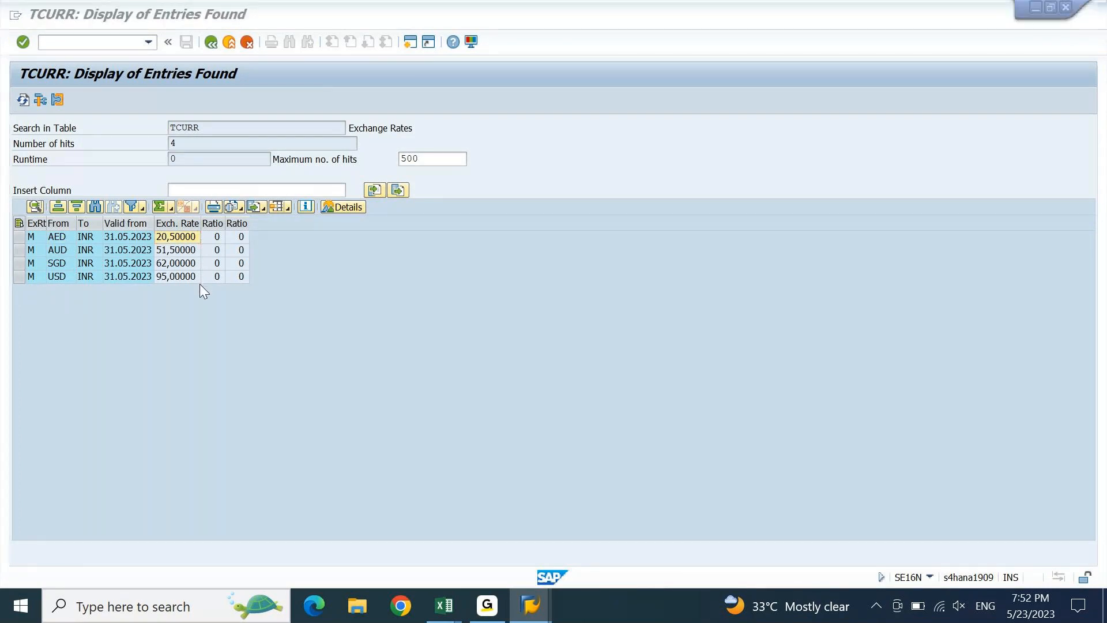
key("alt+Tab")
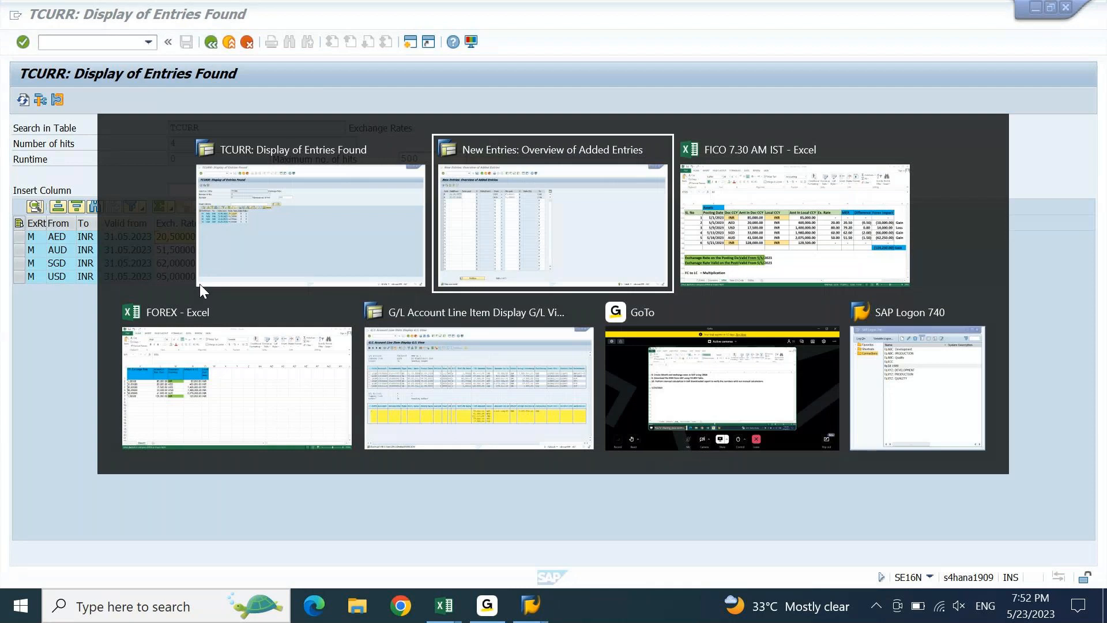
key("alt+Tab")
left_click(248, 281)
left_click(819, 281)
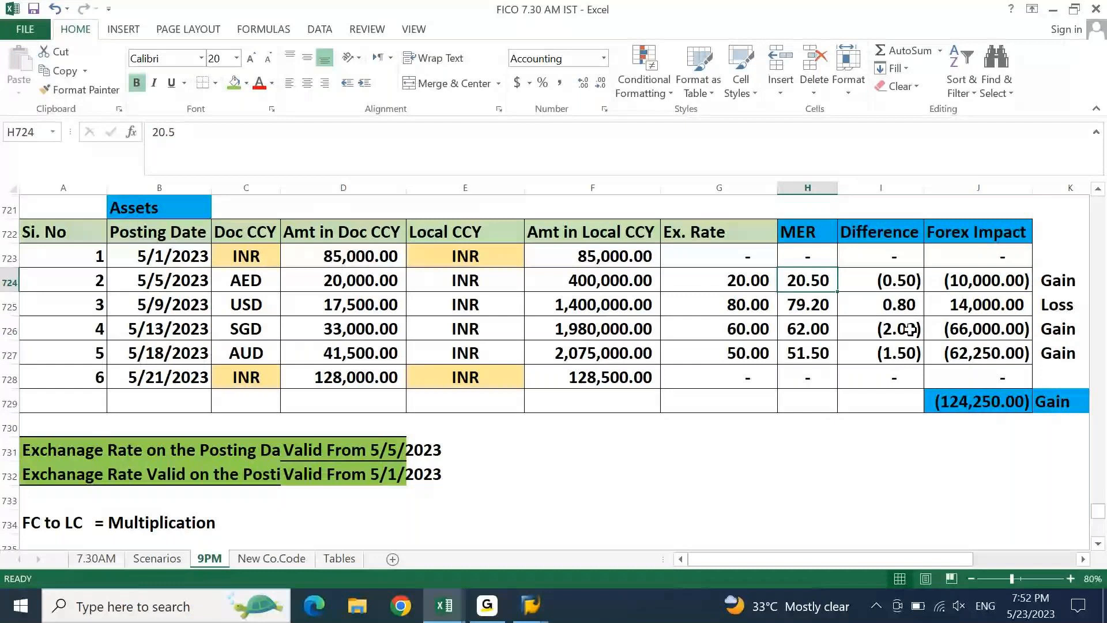
- Compare the USD, AUD and SGD rates with the workbook MERs, then return to the rate overview
key("alt+Tab")
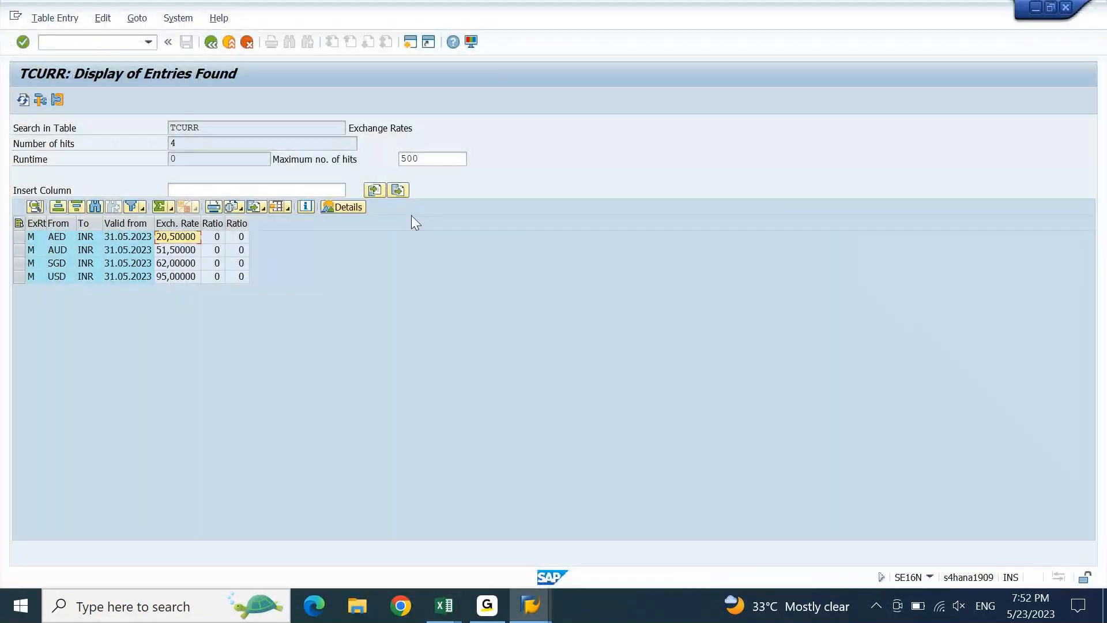
left_click(169, 279)
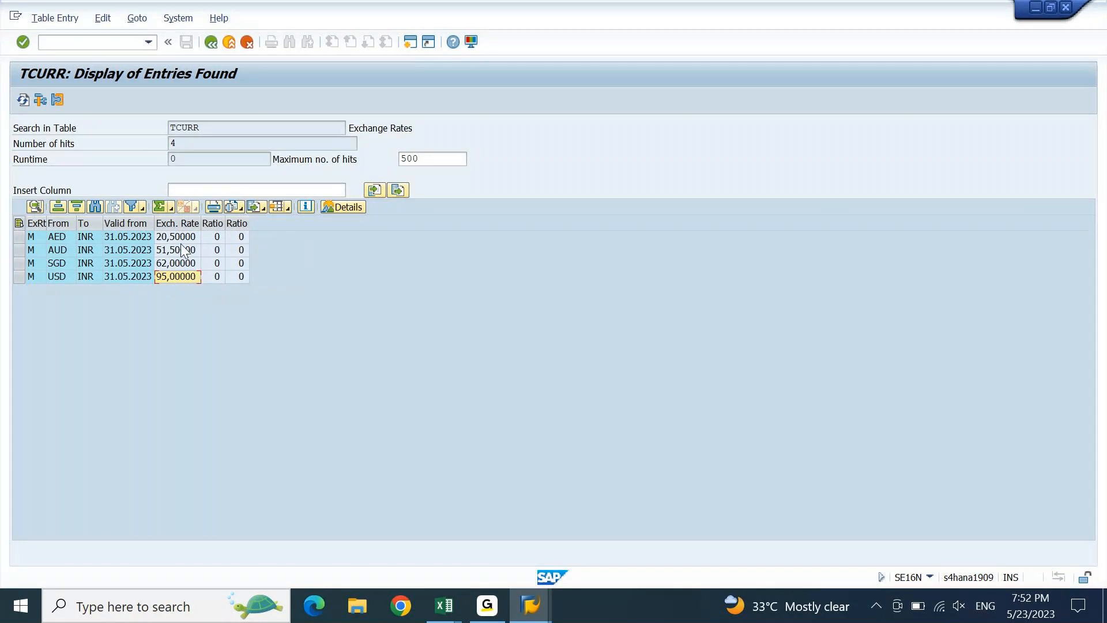
left_click_drag(180, 253, 228, 255)
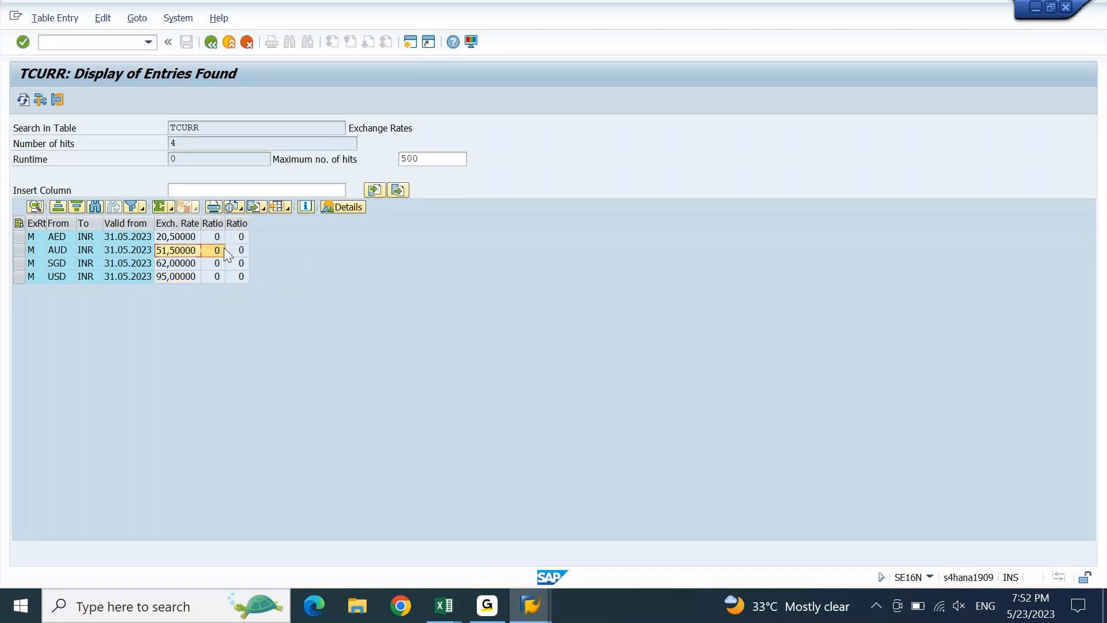
left_click(182, 265)
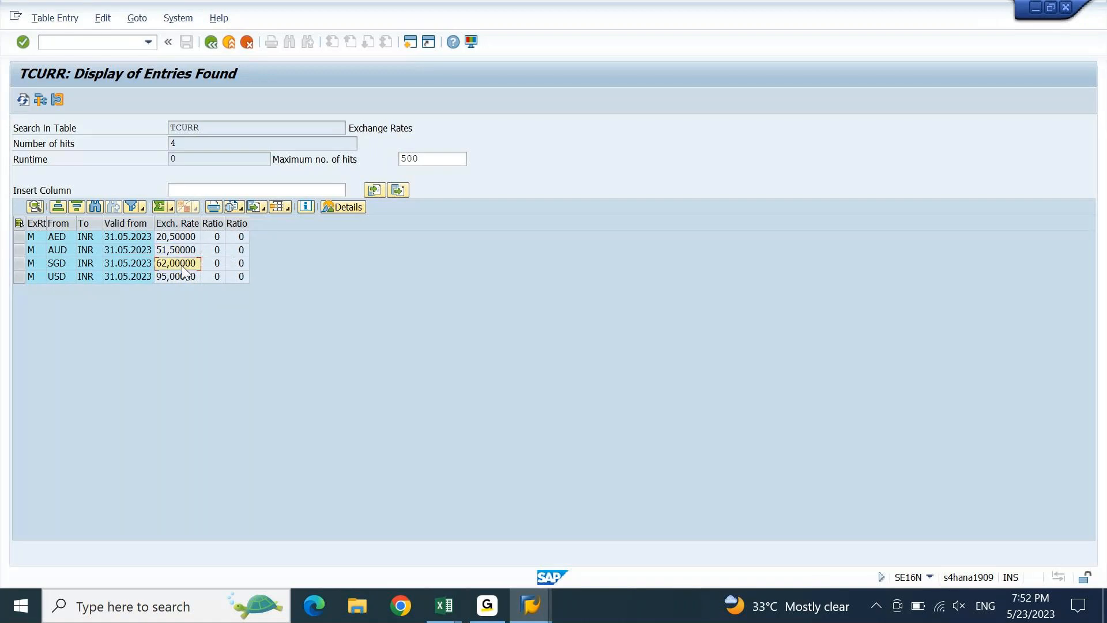
key("alt+Tab")
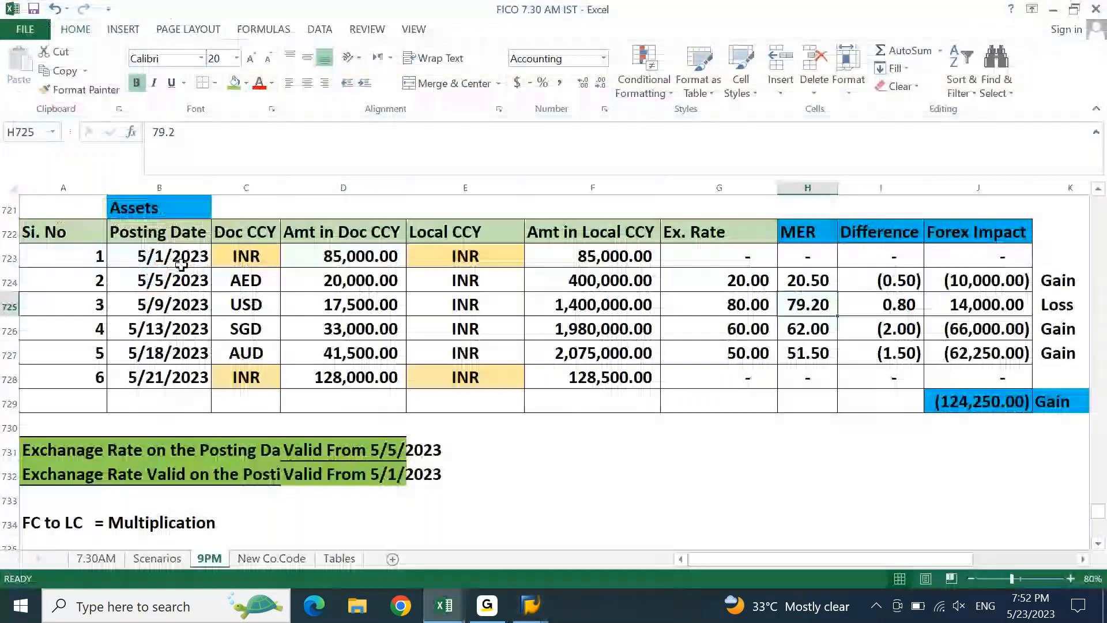
left_click(810, 342)
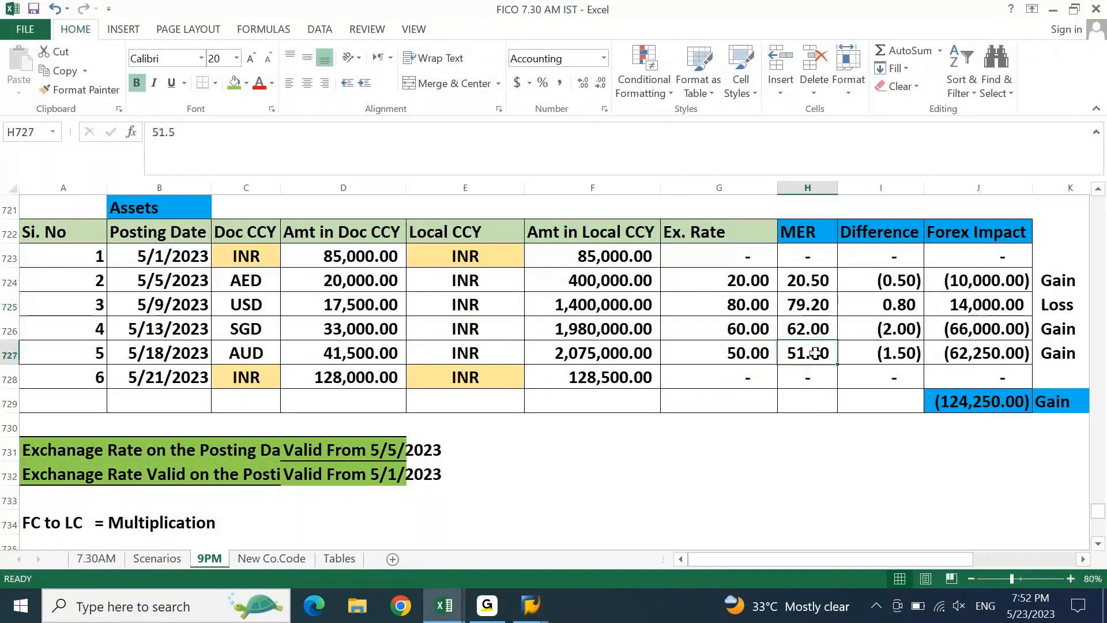
left_click(813, 312)
key("alt+Tab")
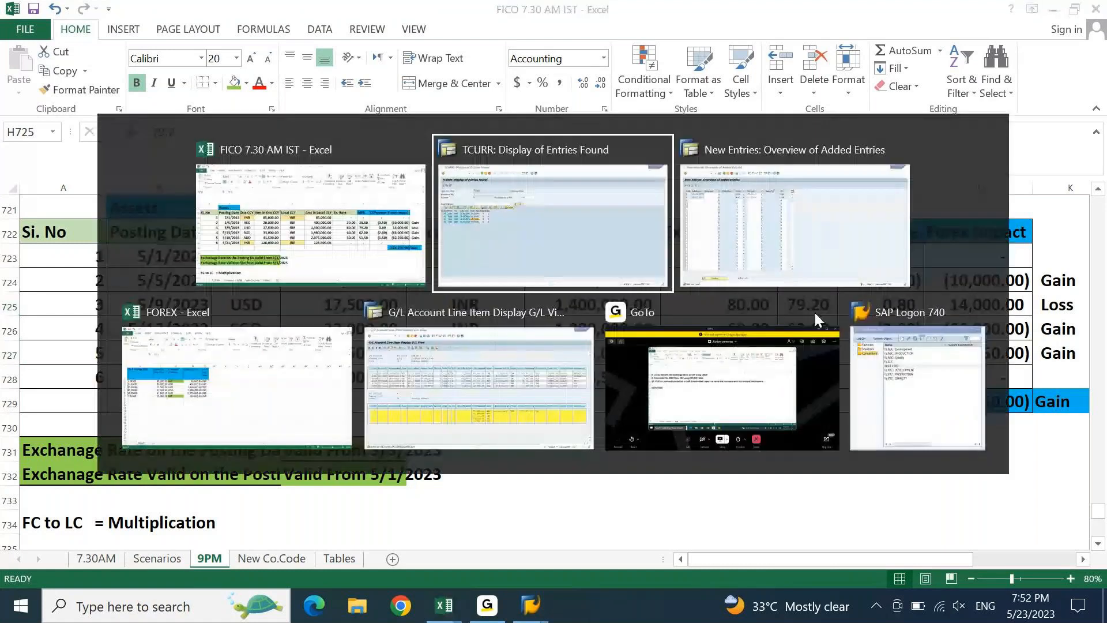
key("alt+Tab")
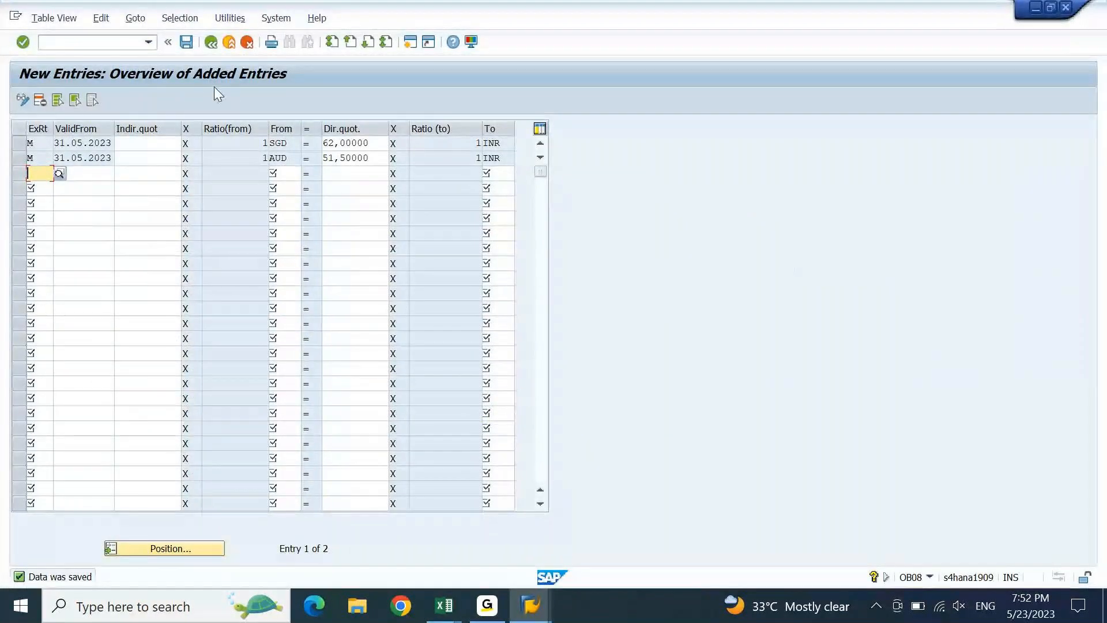
left_click(212, 44)
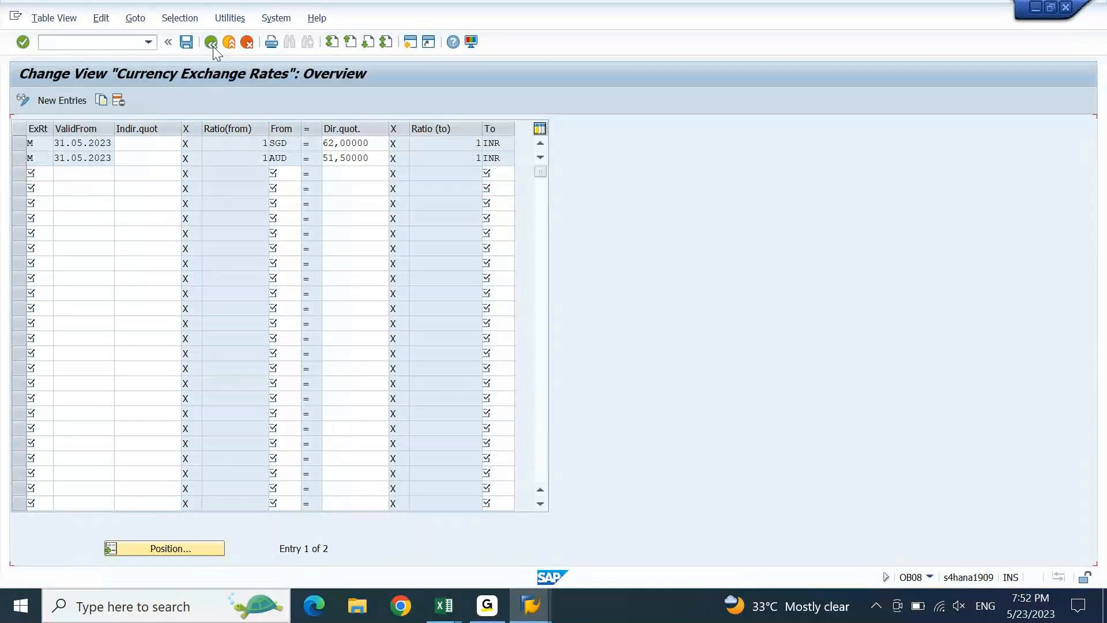
- Jump to the M-type USD to INR rate valid from 31.05.2023 using Position
left_click(151, 546)
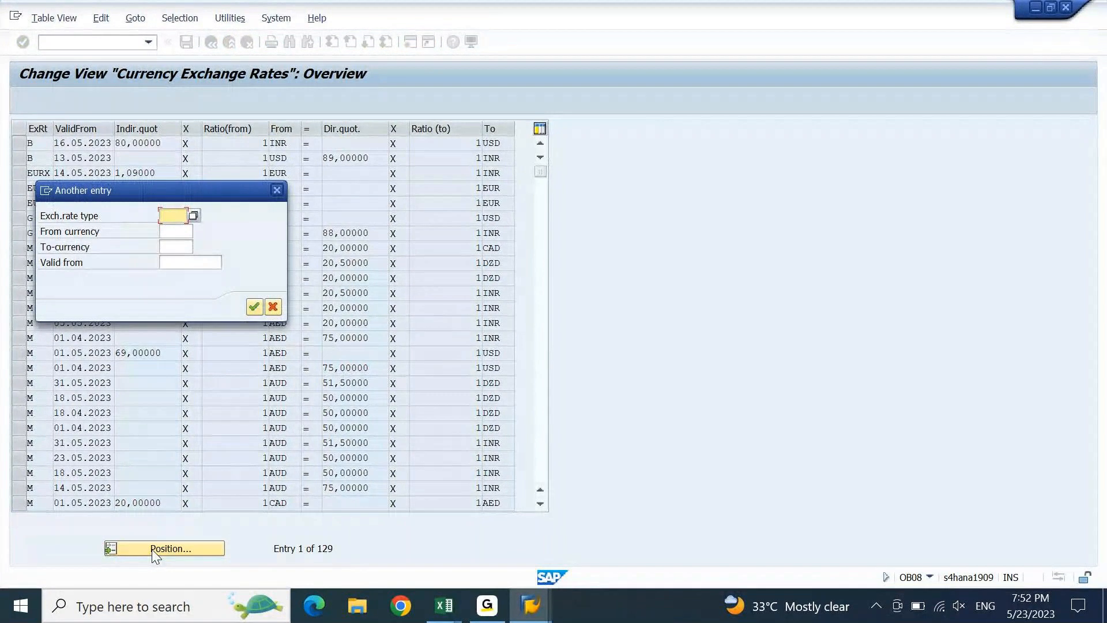
type("m")
key("Tab")
type("USD")
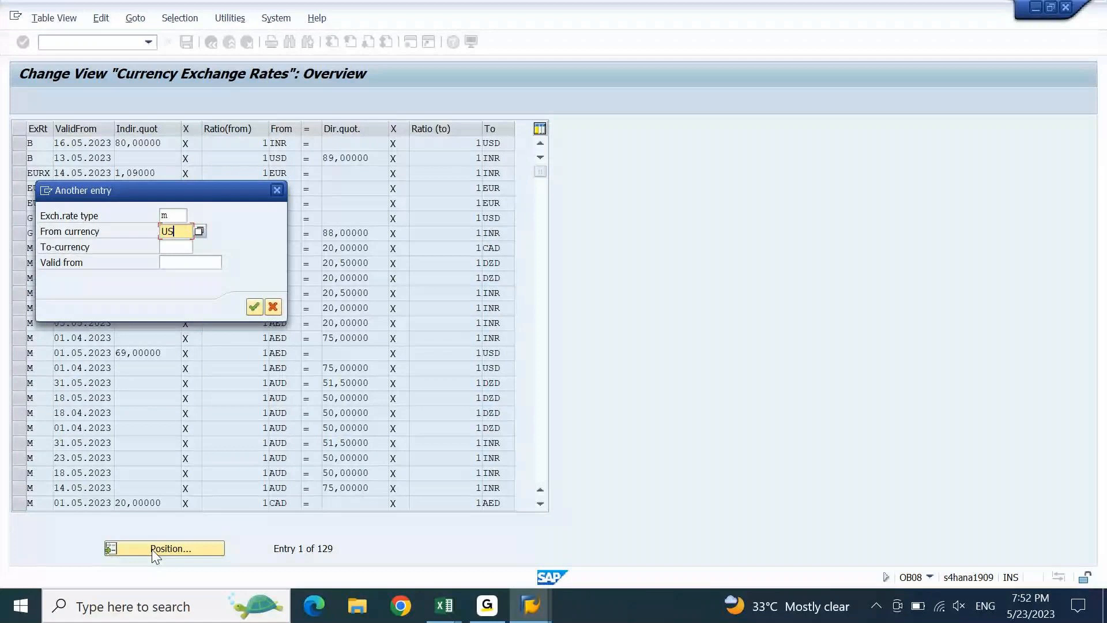
key("Tab")
type("INR")
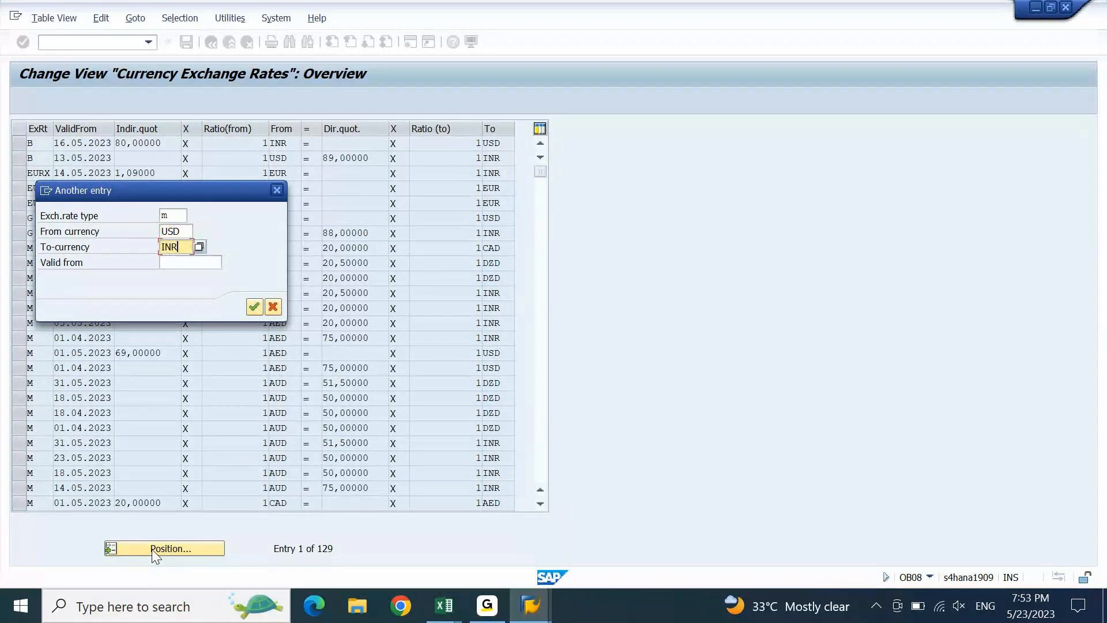
key("Tab")
type("31")
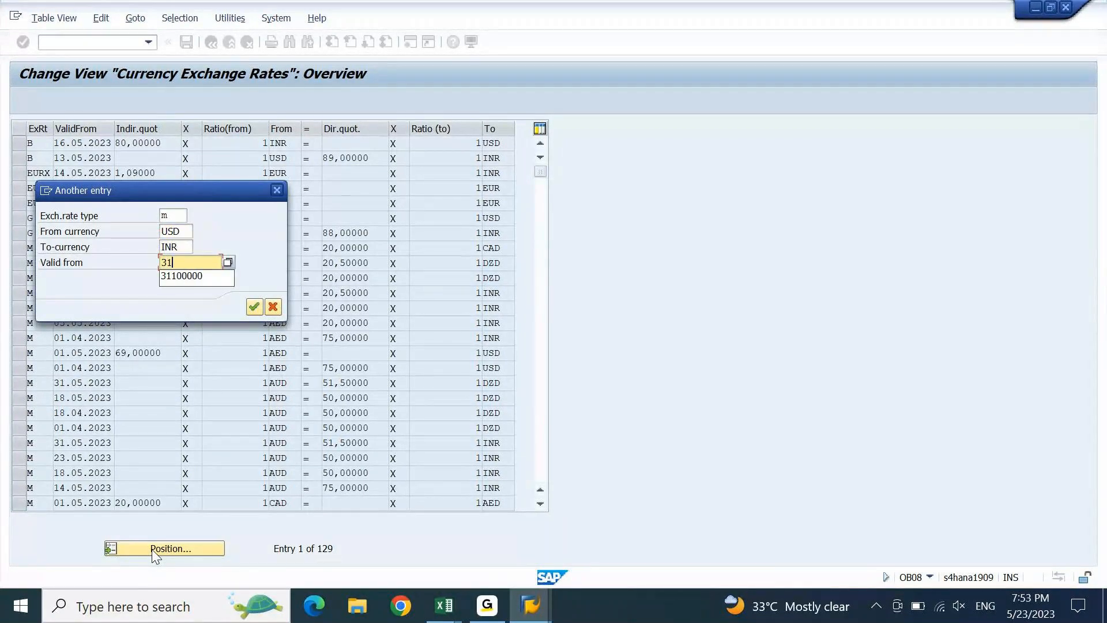
type("0523")
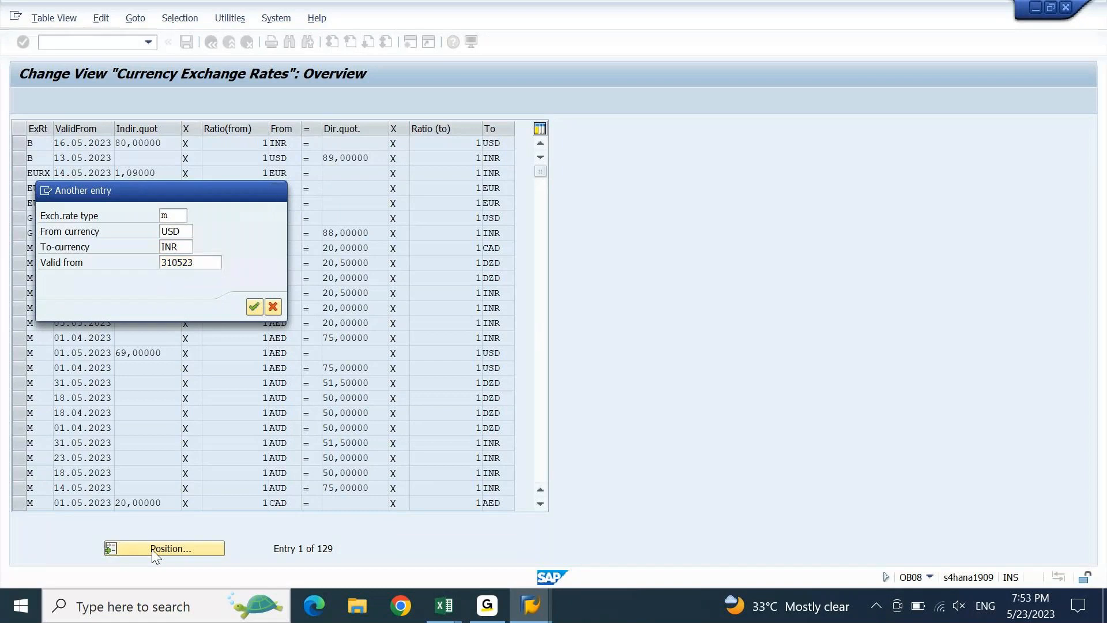
key("Return")
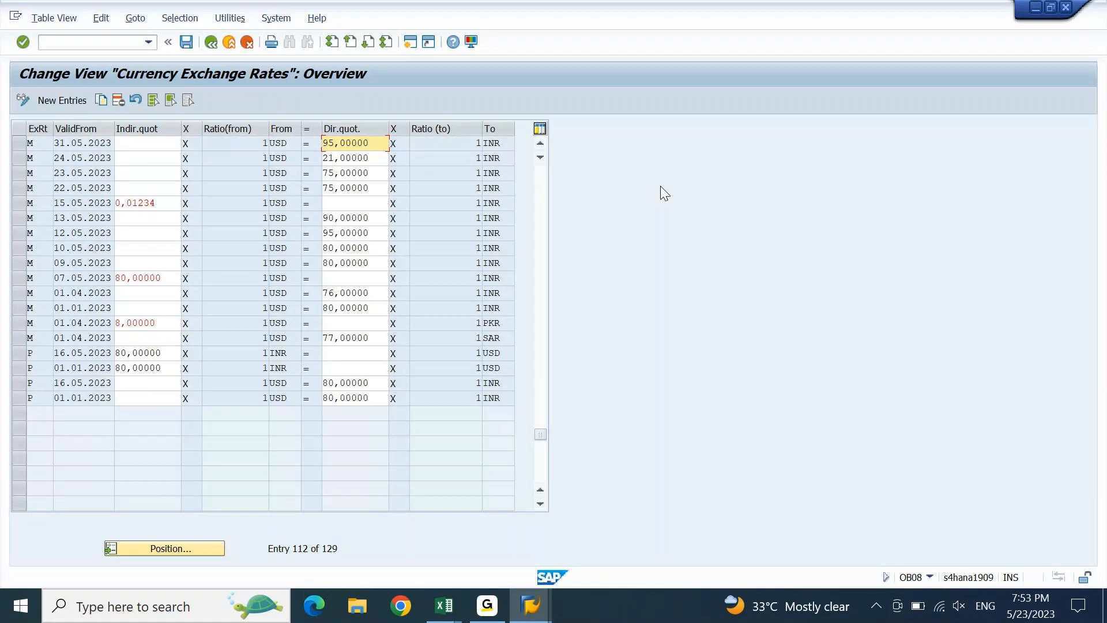
- Overwrite the USD rate with 79,20 from the workbook MER, save it, and go back
key("alt+Tab")
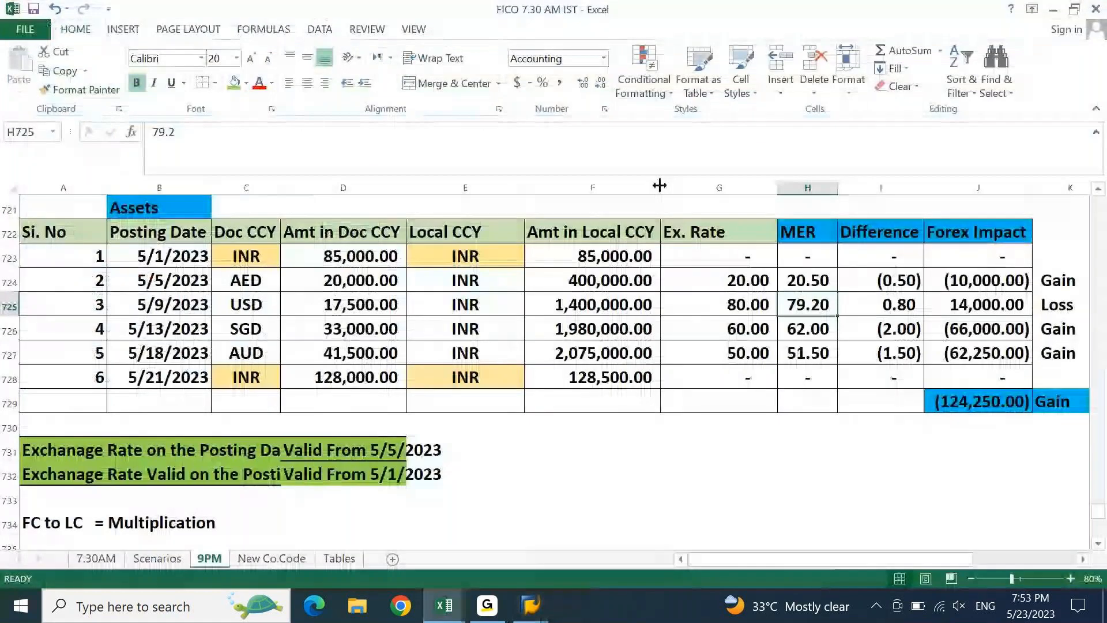
key("shift+space")
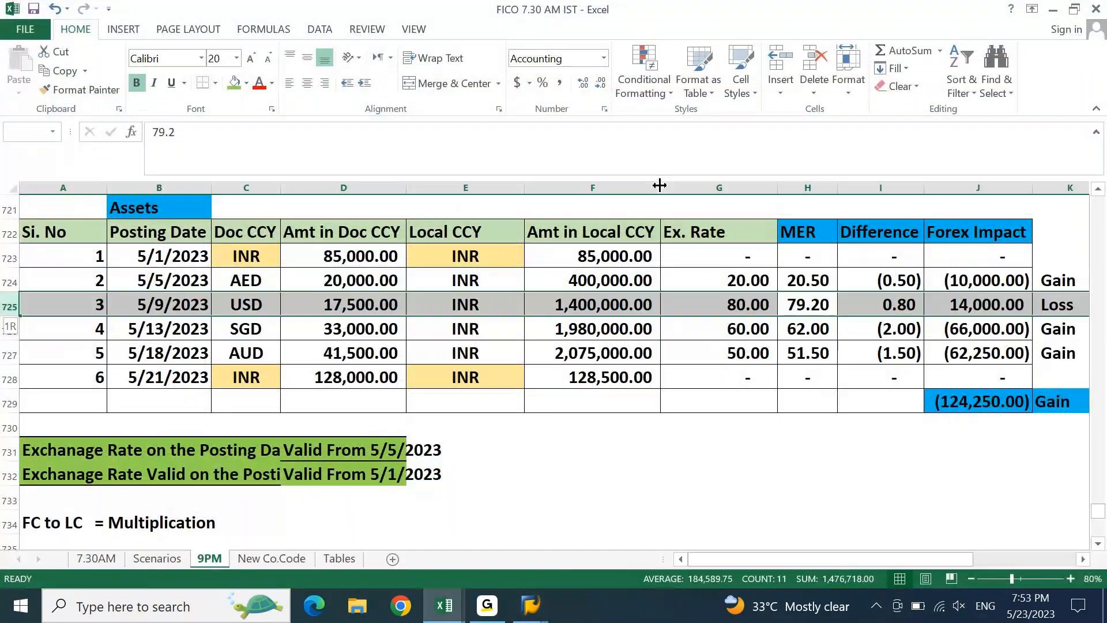
key("alt+Tab")
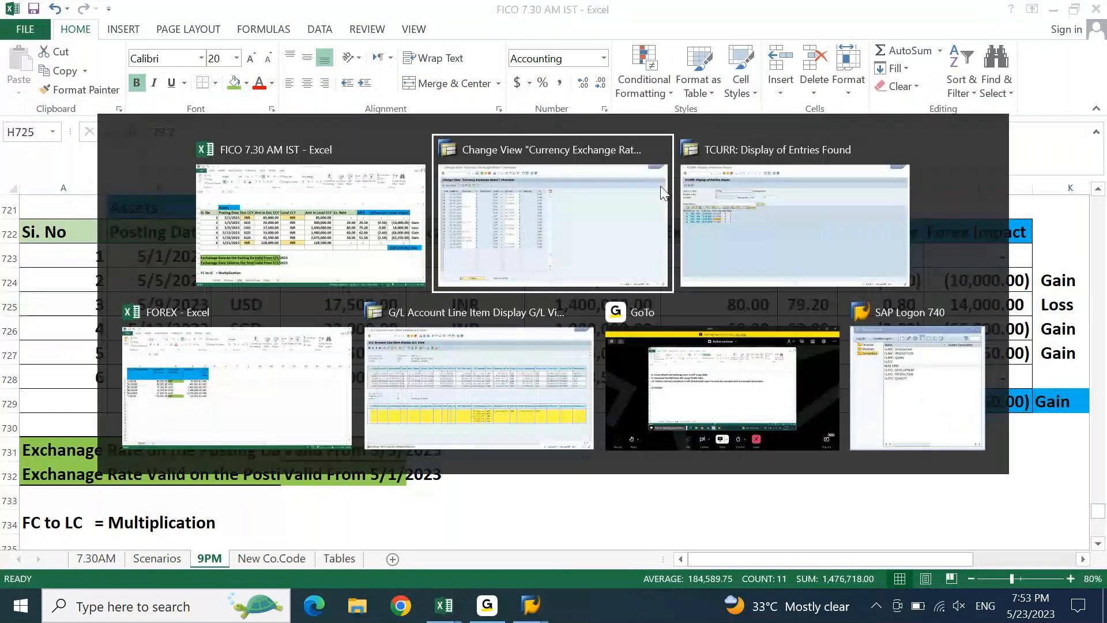
type("79.20")
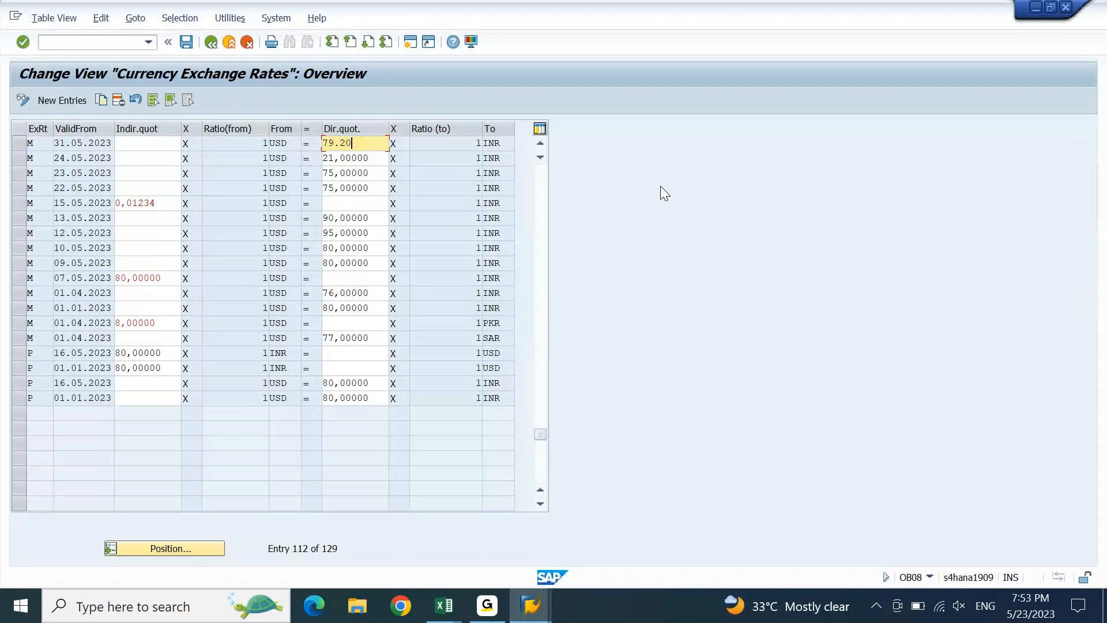
key("Return")
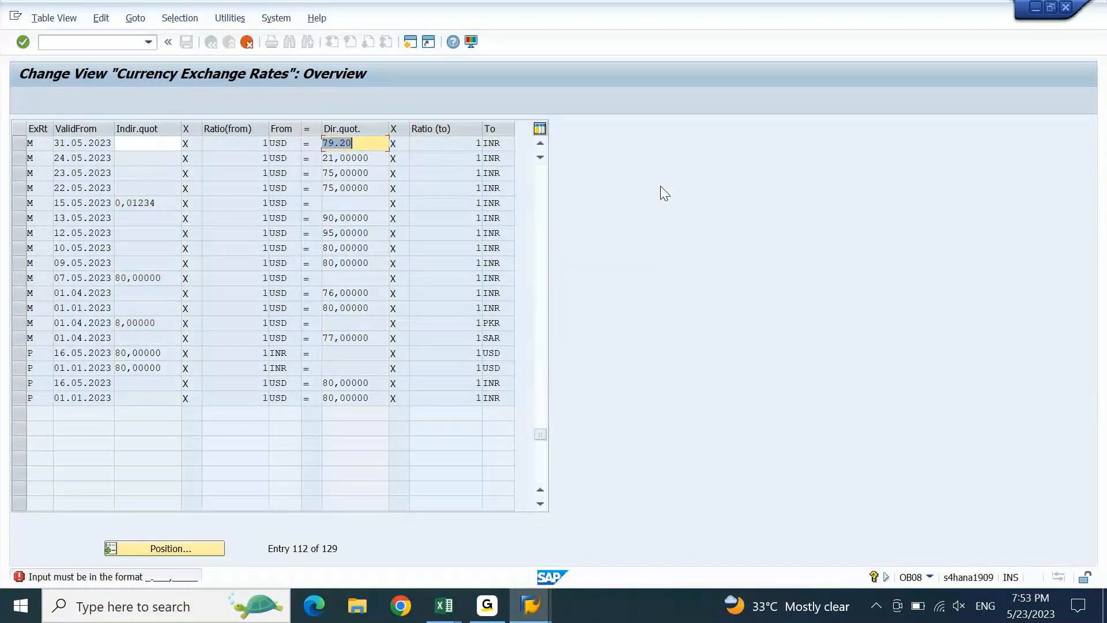
key("Left")
key("Left")
key("shift+Left")
type(",")
key("Return")
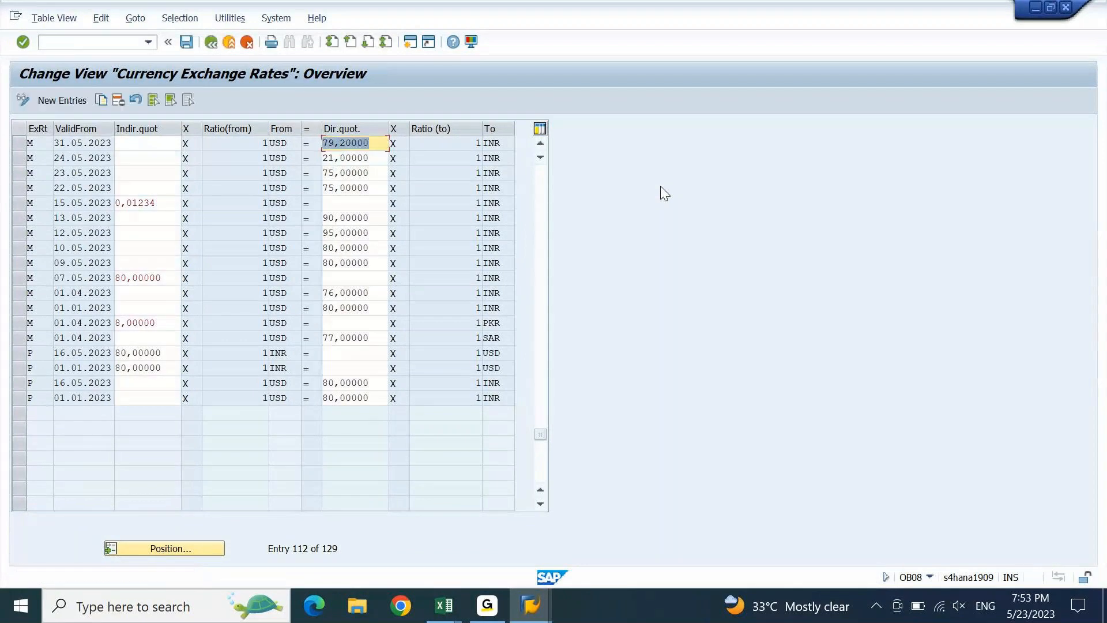
key("ctrl+s")
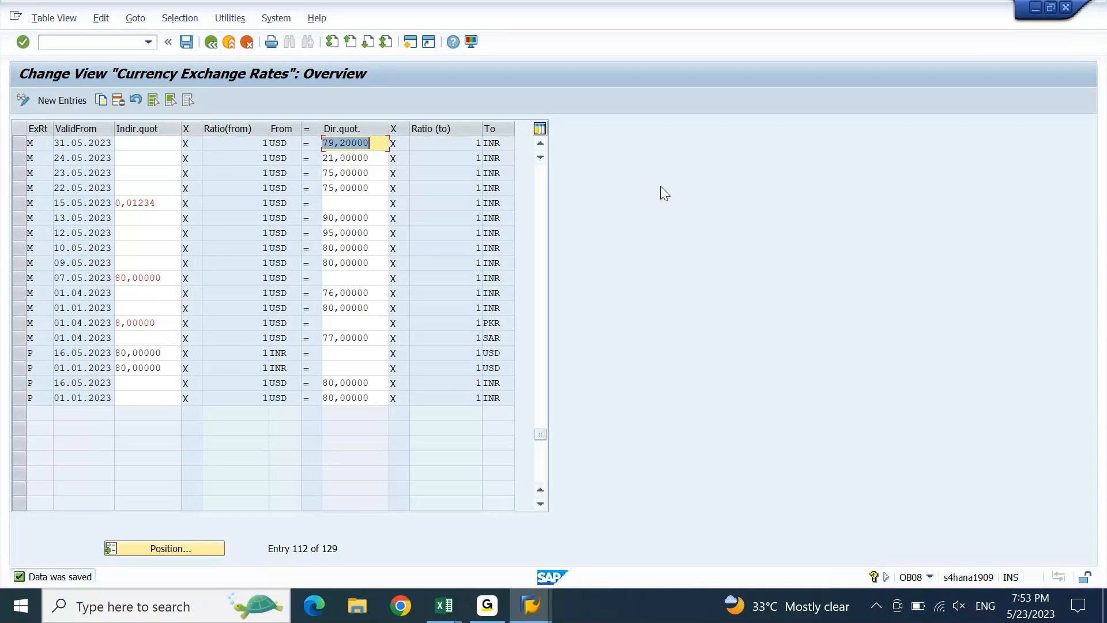
key("F3")
- Refresh the TCURR listing and check the updated USD rate of 79,20000
left_click(23, 100)
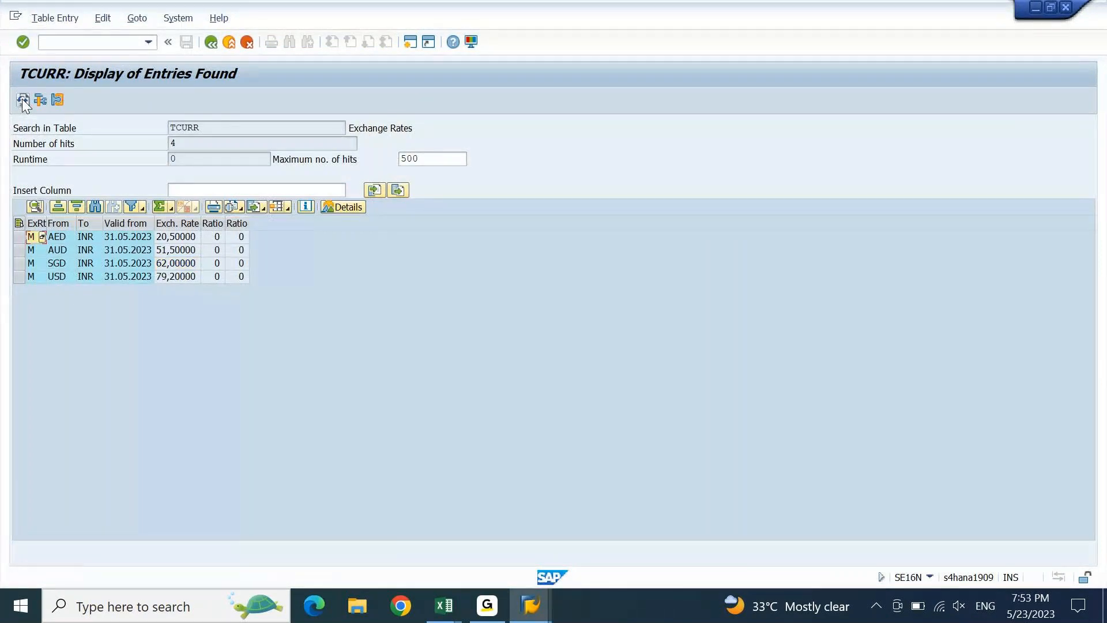
left_click(22, 99)
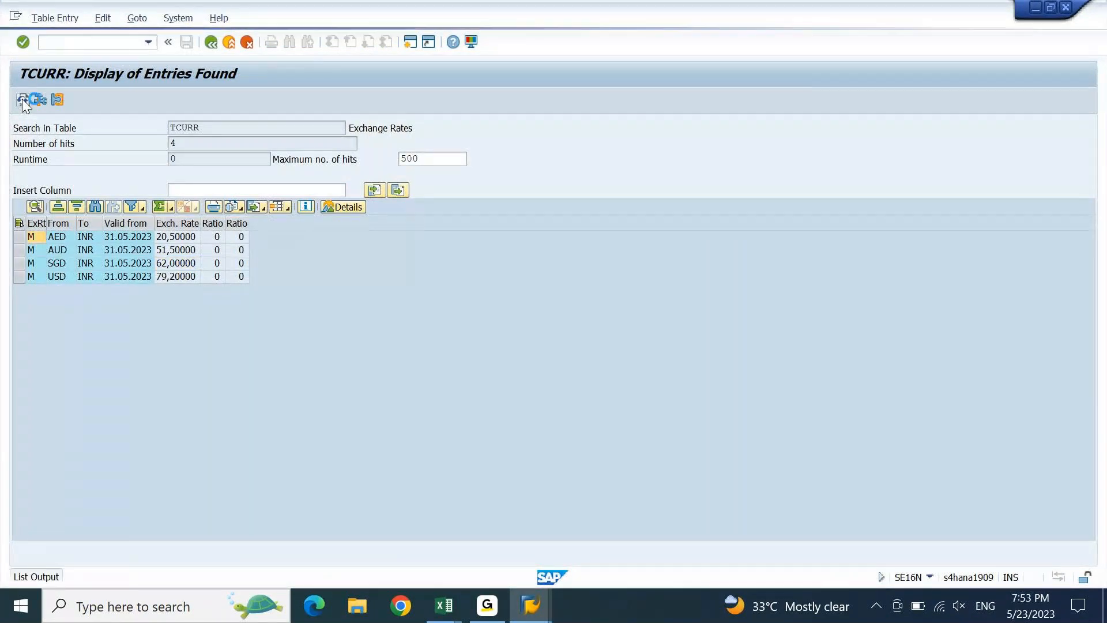
left_click(66, 282)
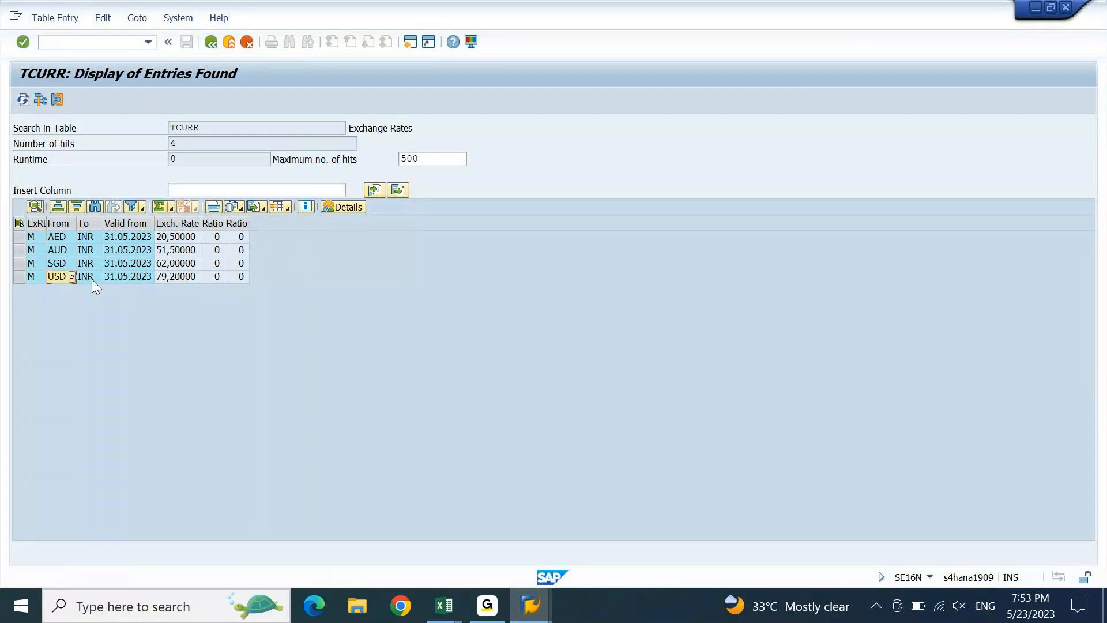
left_click(188, 279)
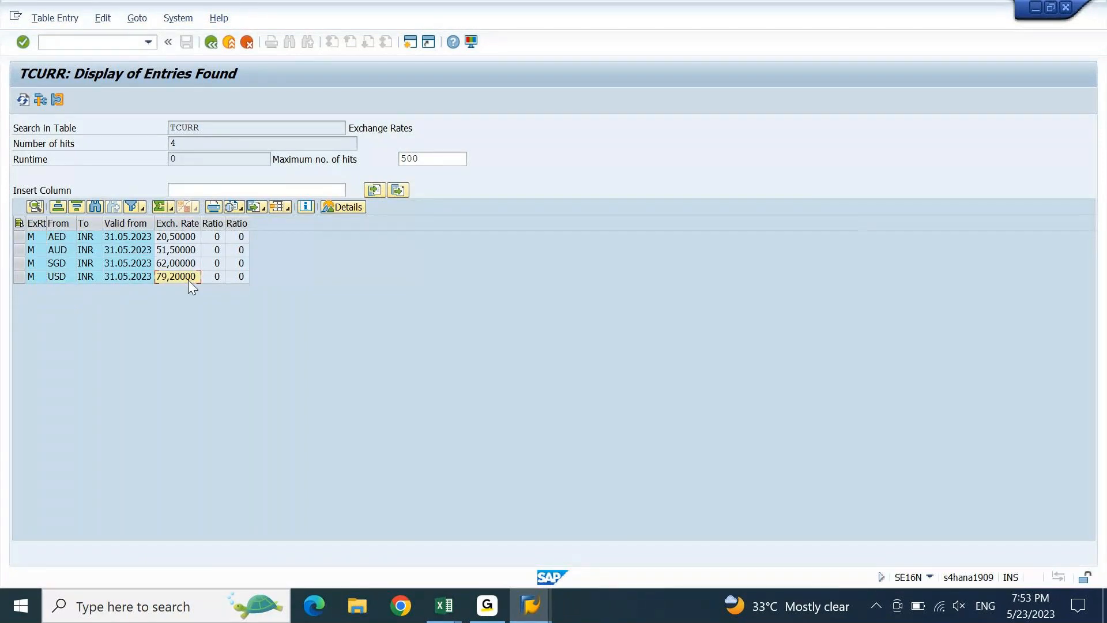
- Compare AED 20.5, USD 79.2, SGD 62 and AUD 51.5 with the Excel sheet, then maximize SAP
left_click(1060, 8)
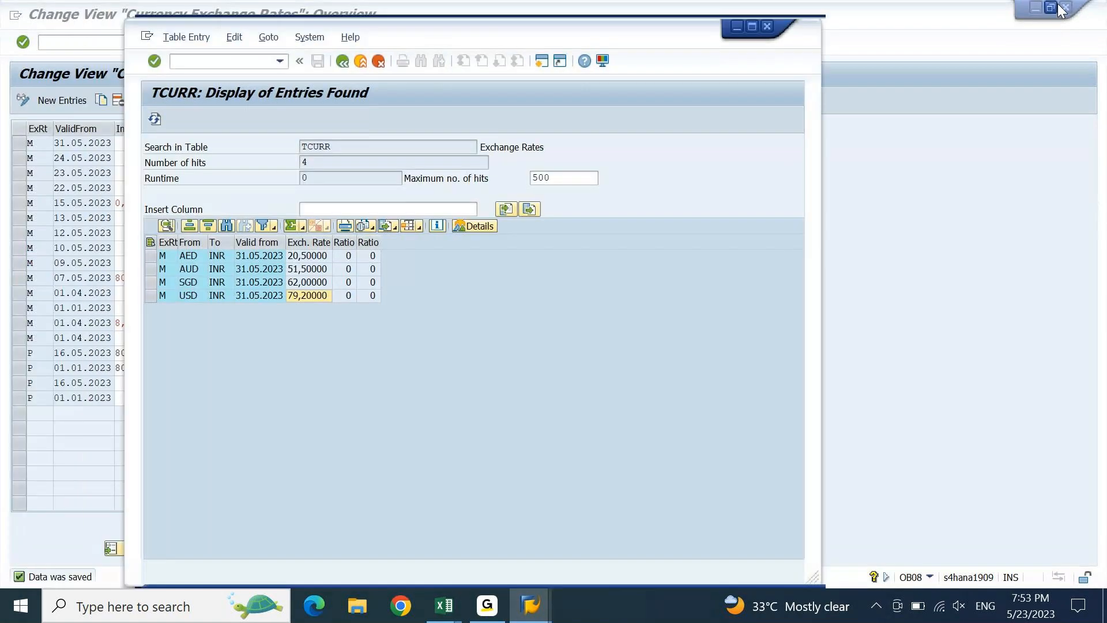
key("alt+Tab")
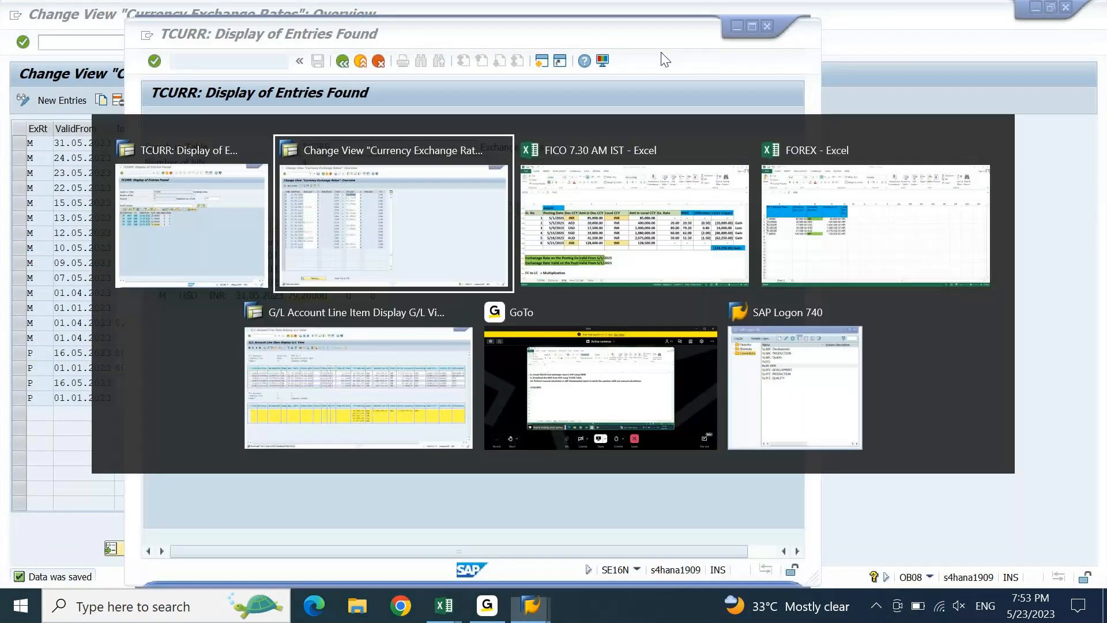
key("Tab")
key("alt+Tab")
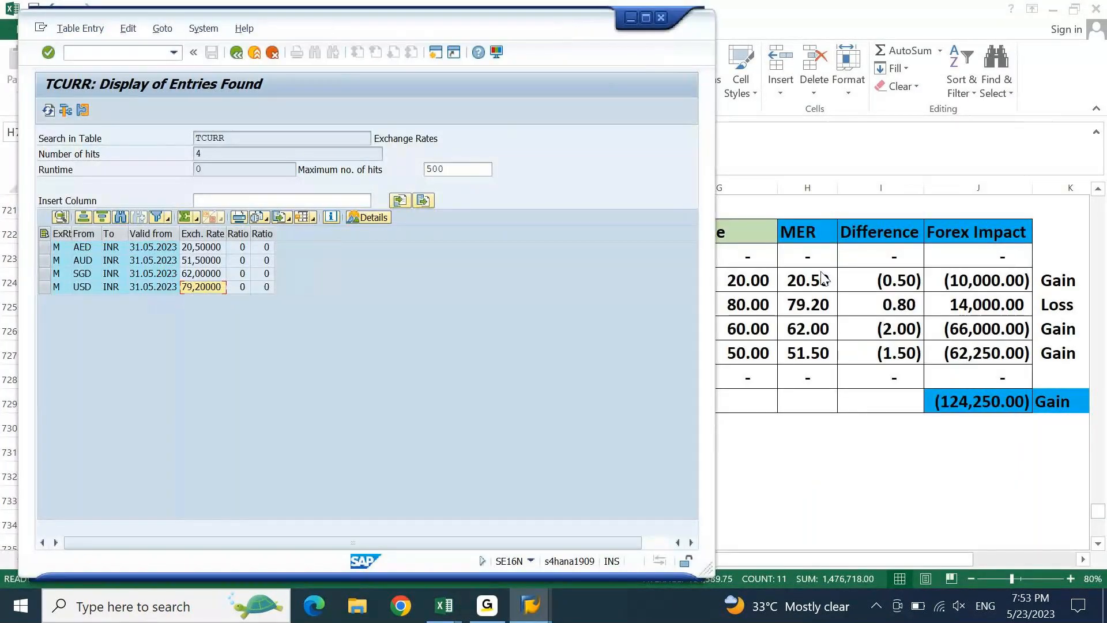
left_click(206, 248)
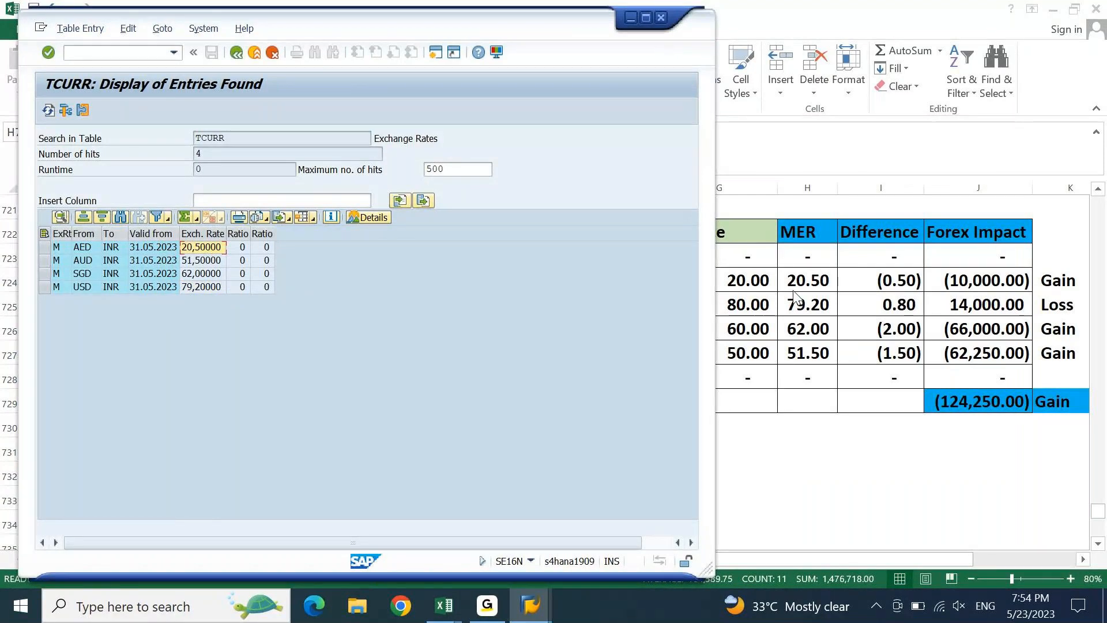
left_click(206, 289)
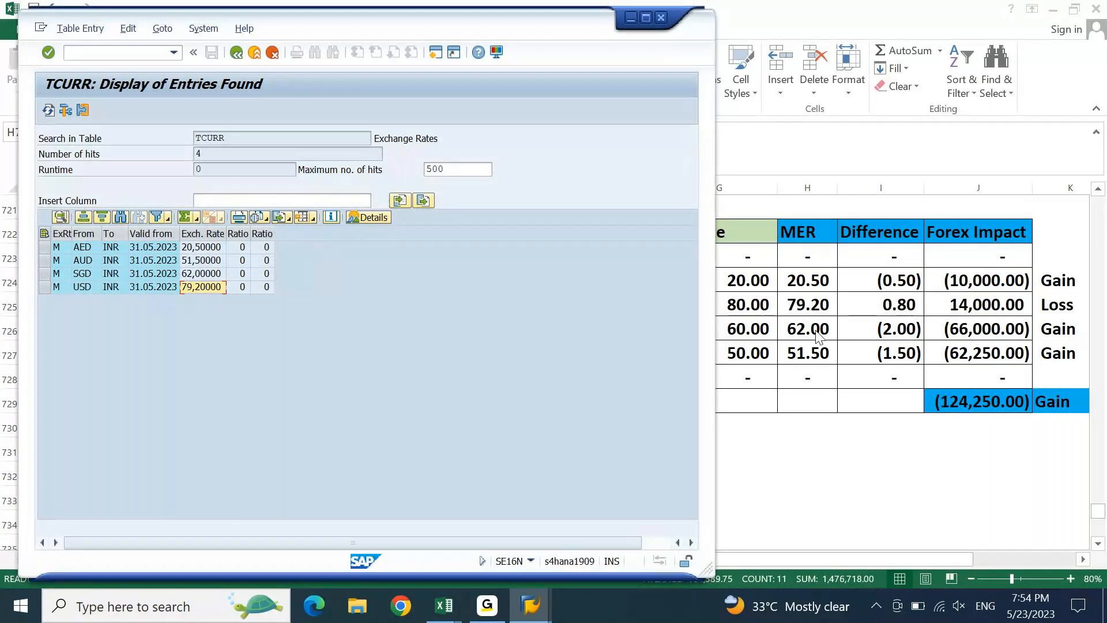
left_click(206, 274)
left_click(205, 262)
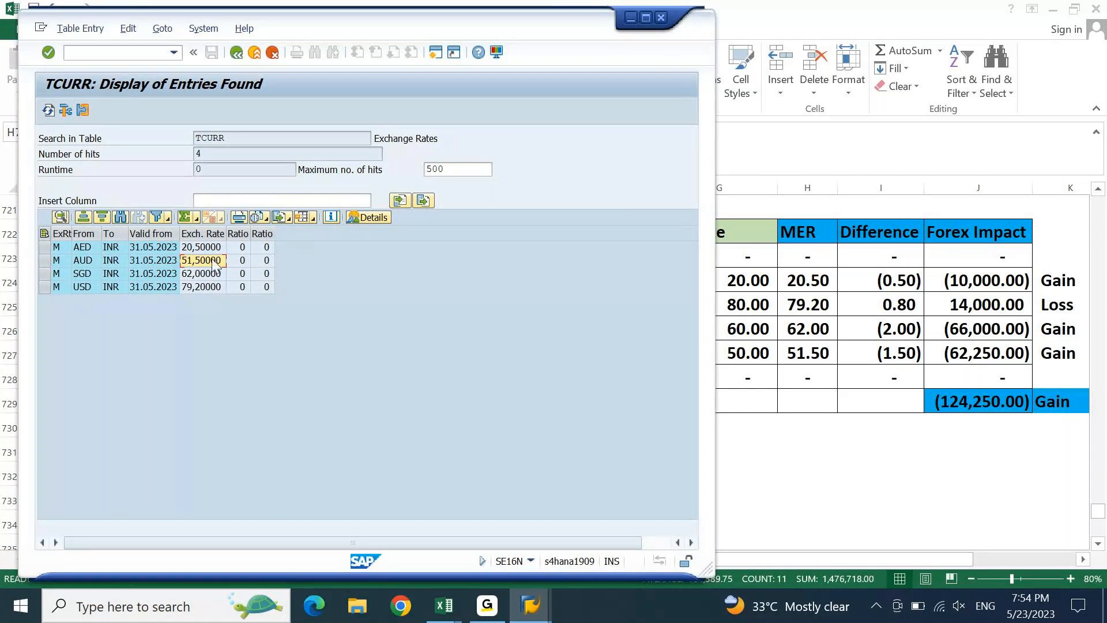
left_click(646, 18)
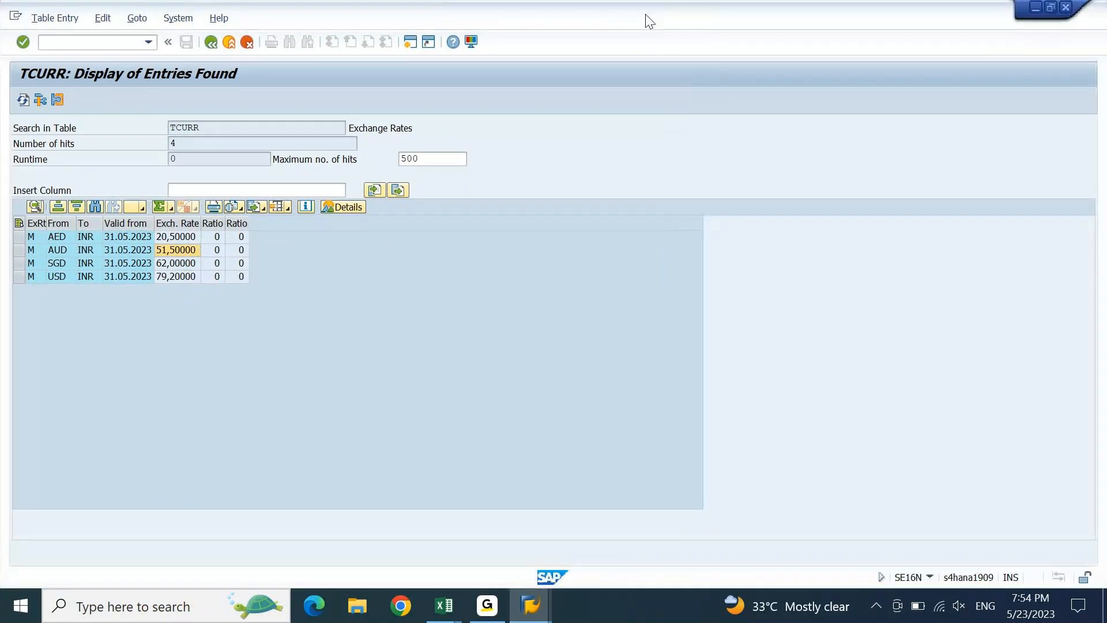
- In the FOREX workbook, fill header cells W1:Z1 with yellow
key("alt+Tab")
key("Tab")
key("Tab")
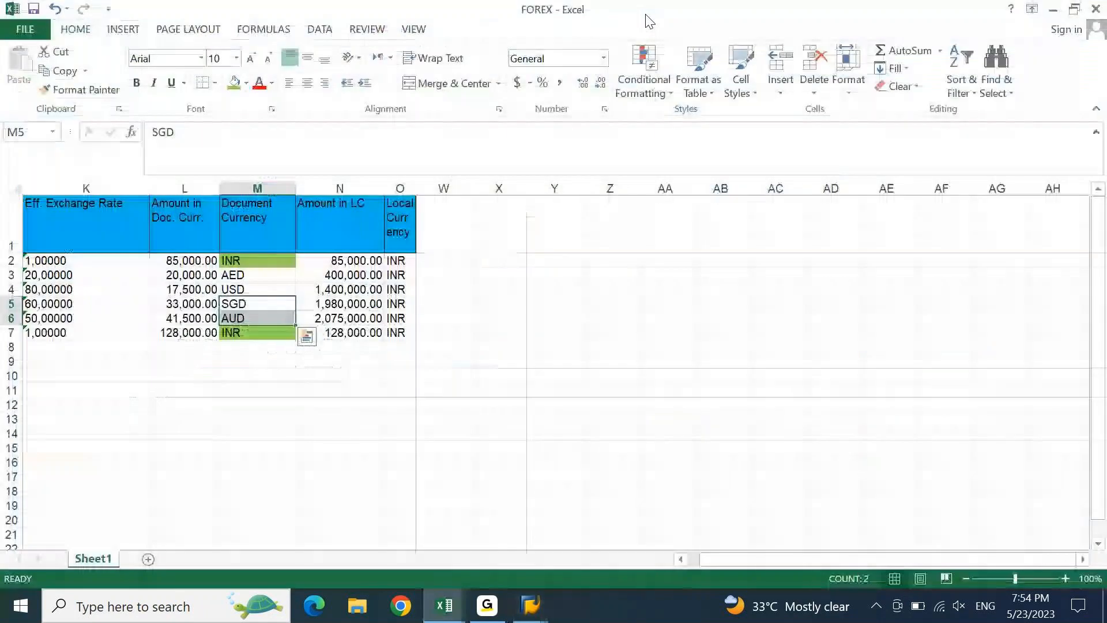
key("ctrl+Up")
key("ctrl+Right")
key("Right")
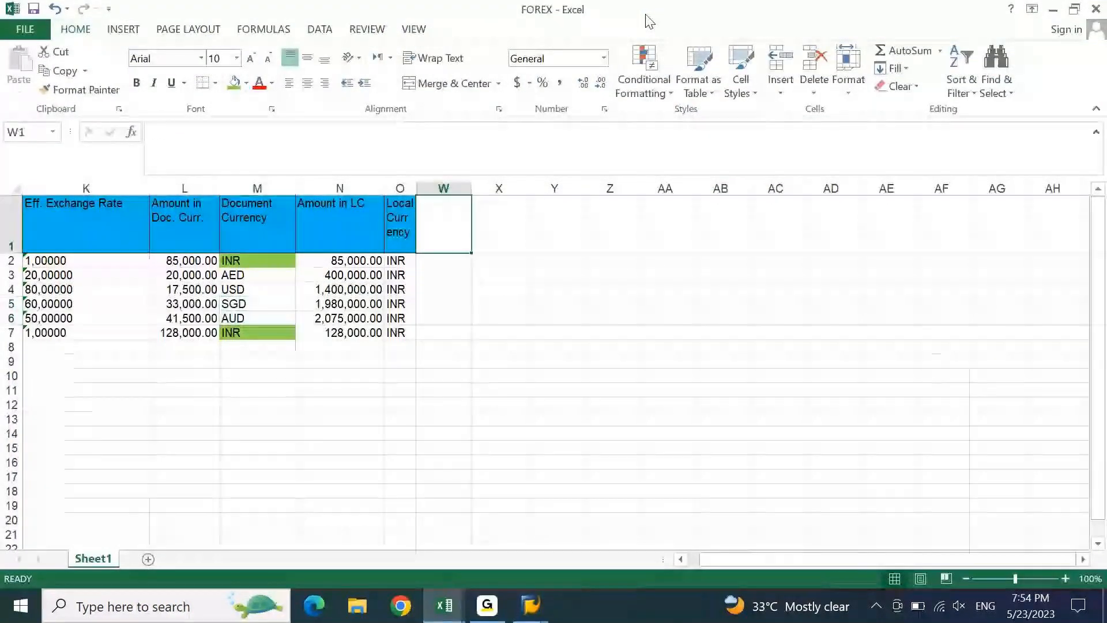
key("shift+Right")
key("shift+Right")
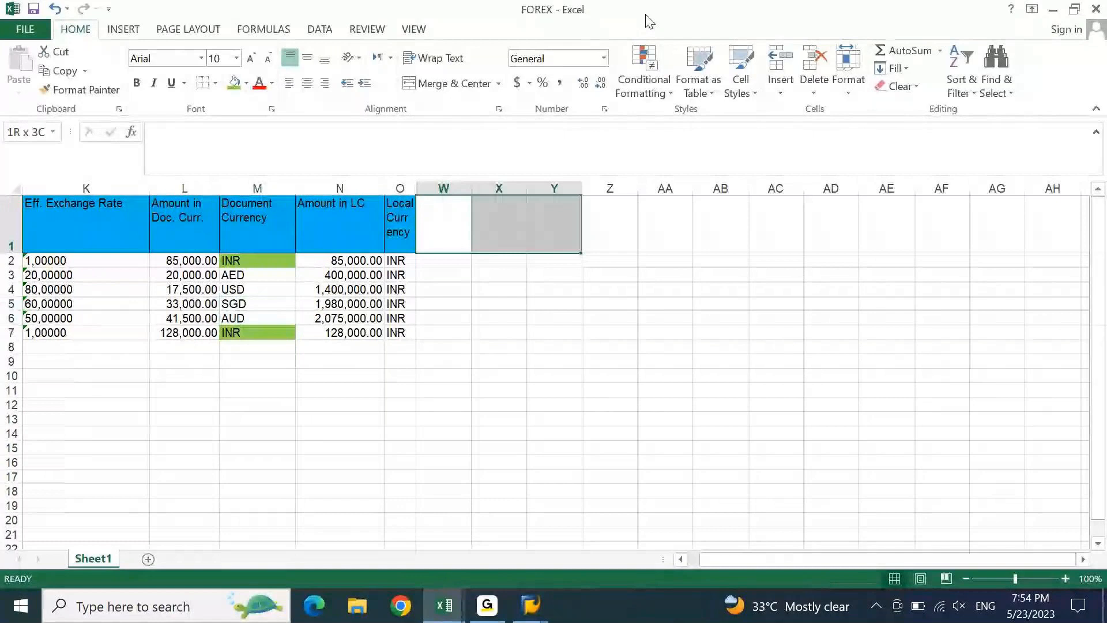
key("shift+Right")
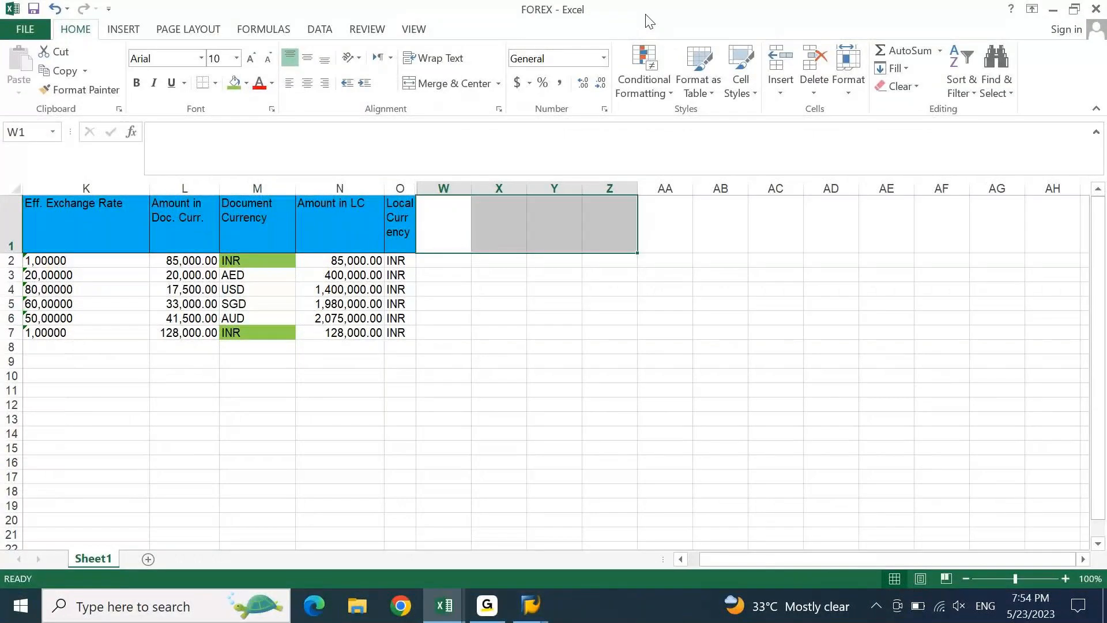
left_click(249, 90)
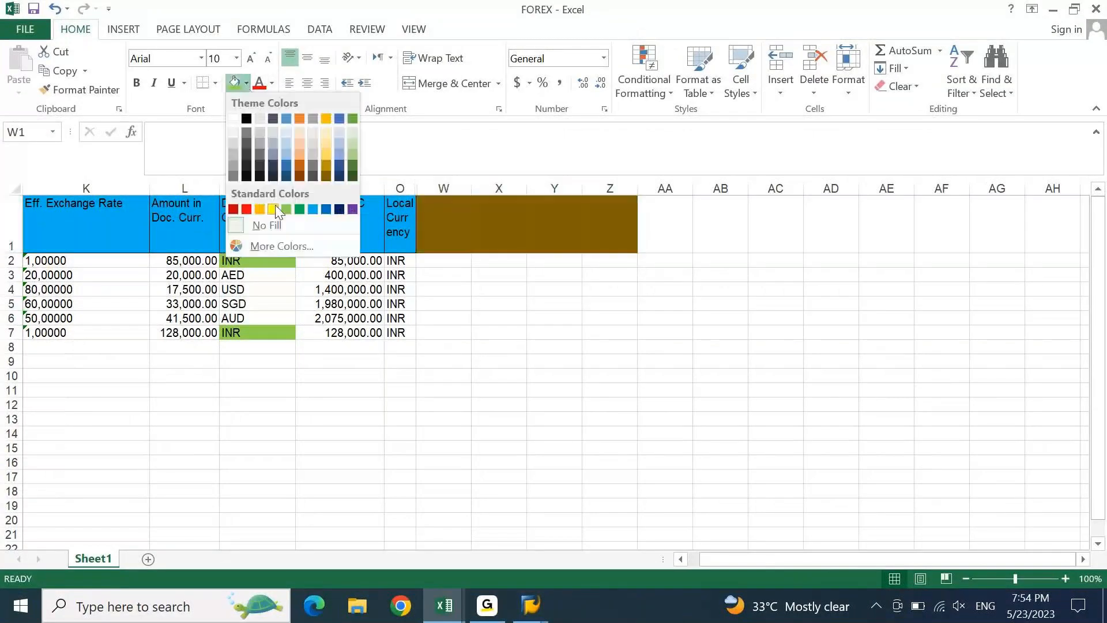
left_click(273, 209)
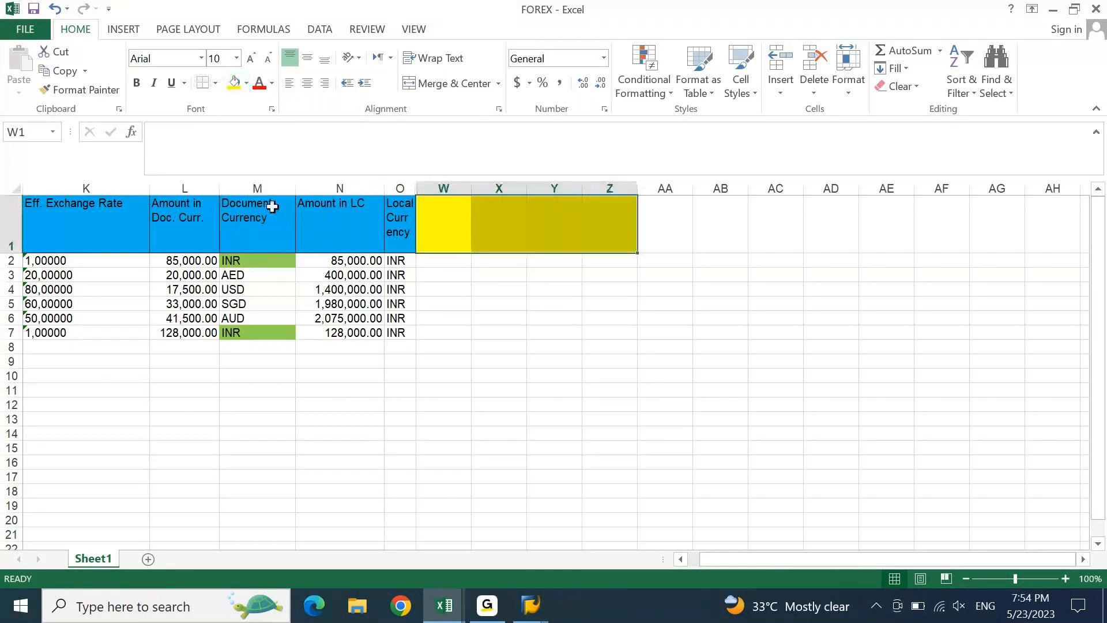
- Enter MER as the W1 heading and select the block W2:Z7
type("m")
key("BackSpace")
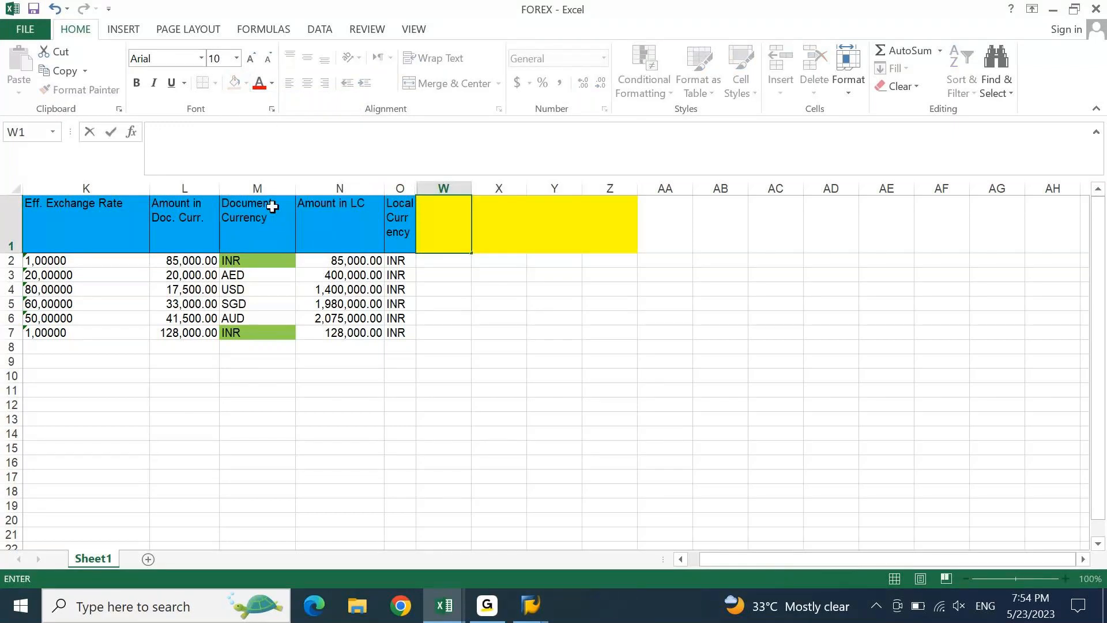
type("MER")
key("Return")
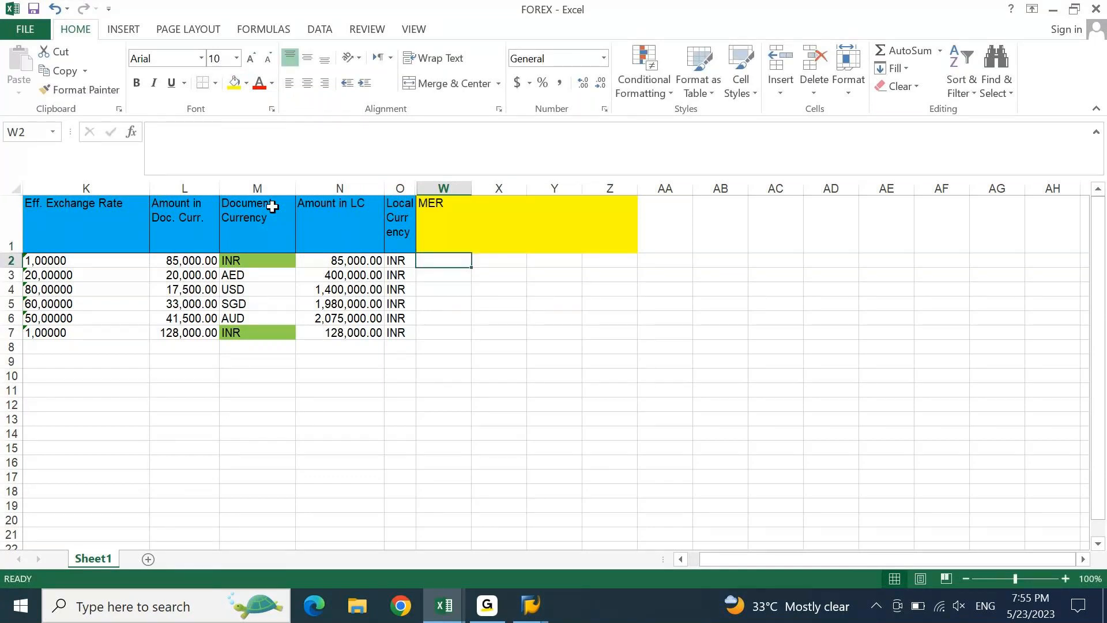
key("shift+Right")
key("shift+Right")
key("shift+Right")
key("shift+Down")
key("shift+Down")
key("shift+Down")
key("shift+Down")
key("shift+Down")
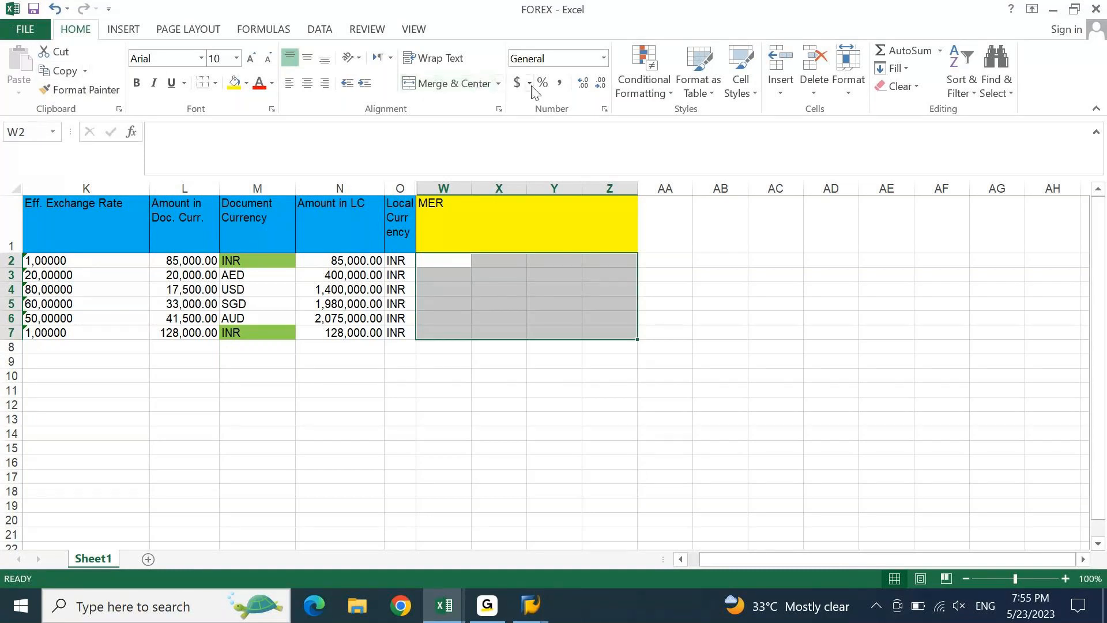
- Apply Comma Style to W2:Z7 and enter 0 for the INR rows in W2 and W7
left_click(559, 84)
key("Left")
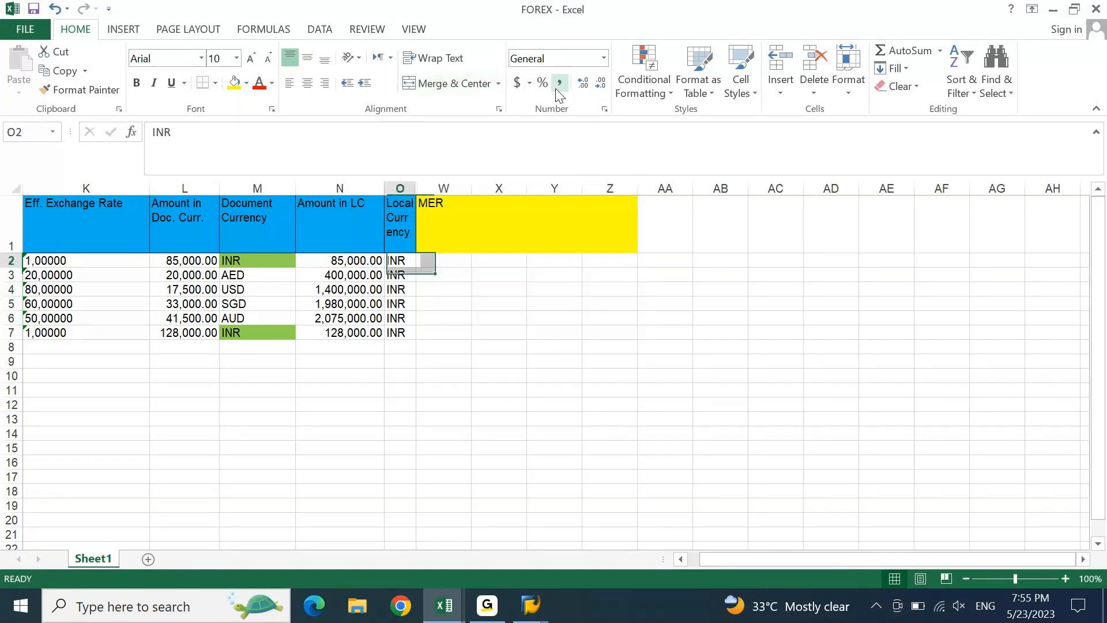
key("Right")
type("0")
key("Return")
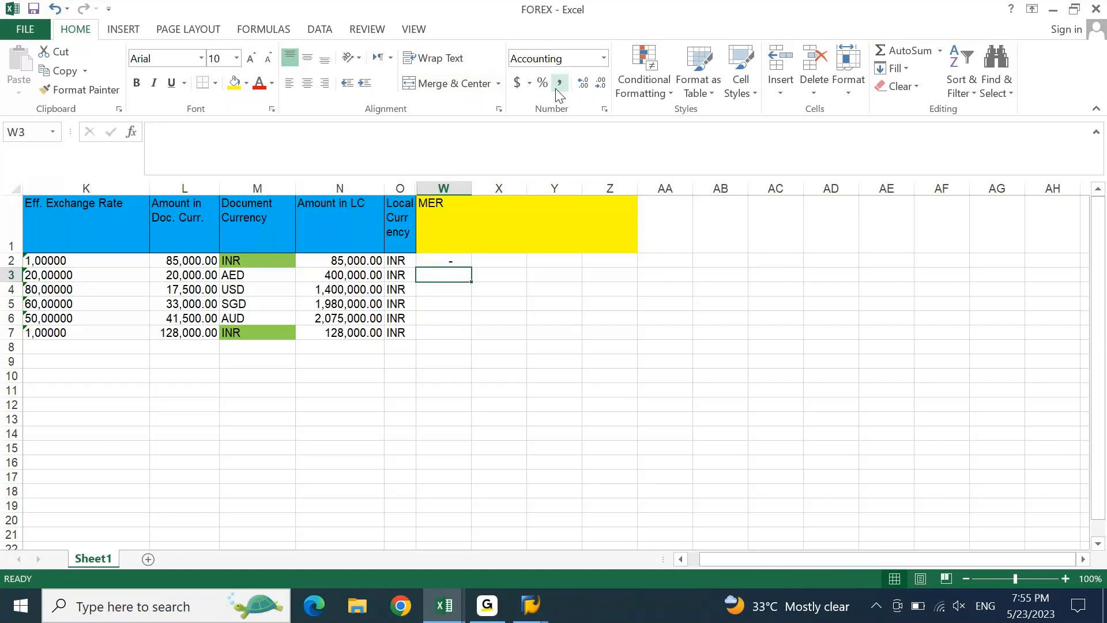
key("Down")
key("Down")
key("Down")
key("Down")
type("=")
key("Escape")
type("0")
key("Return")
- Enter the AED rate 20.5 and USD rate 79.20 from SAP into the MER column
key("Up")
key("Up")
key("Up")
key("Up")
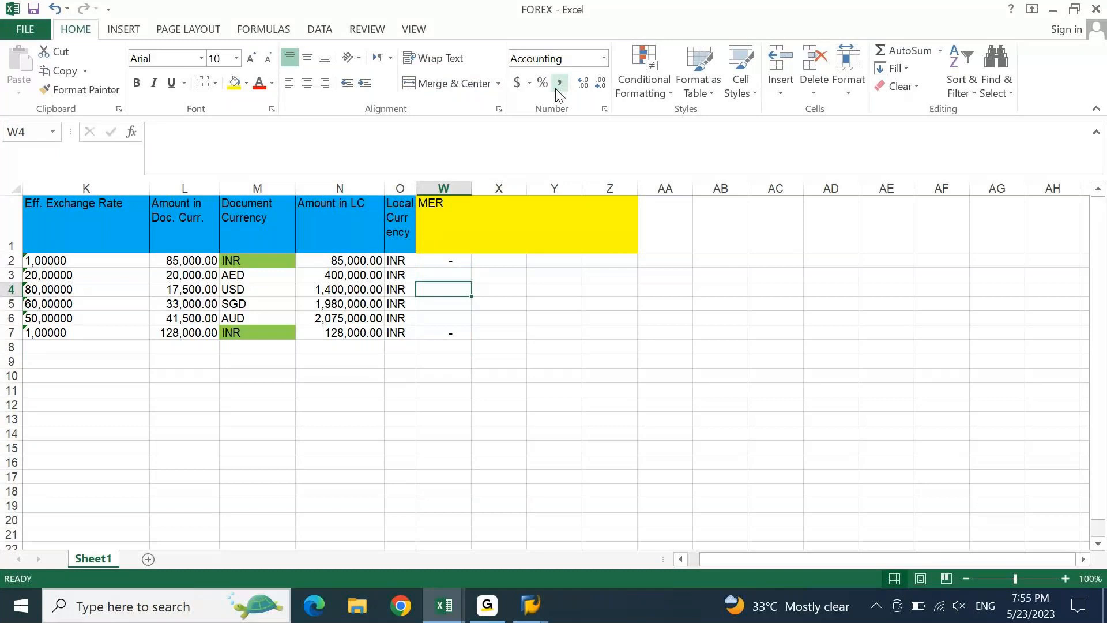
key("Up")
key("alt+Tab")
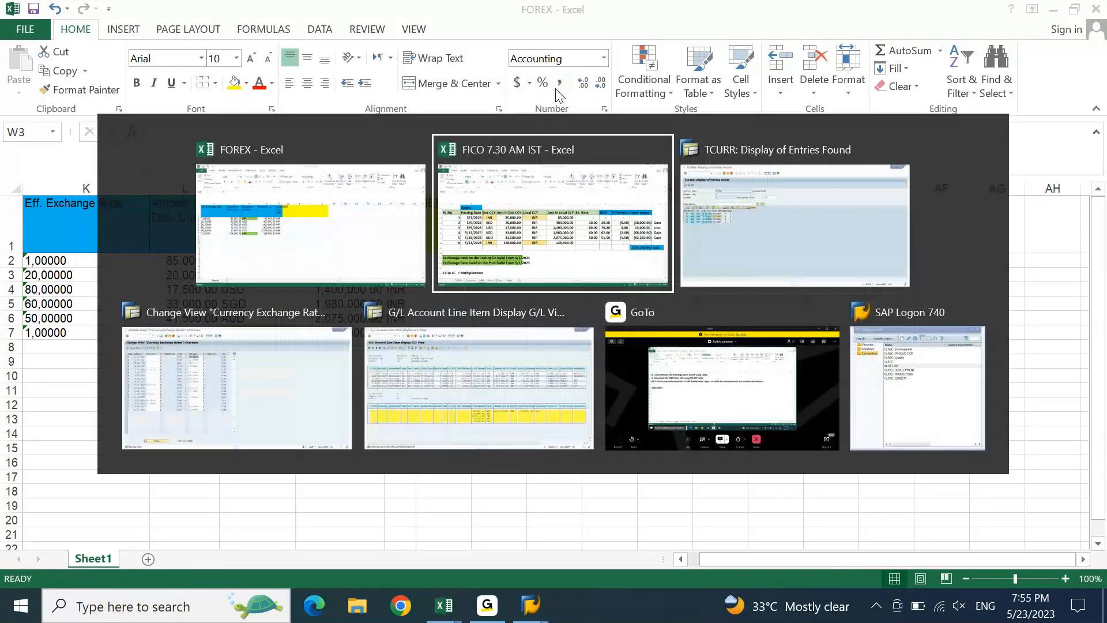
key("alt+Tab")
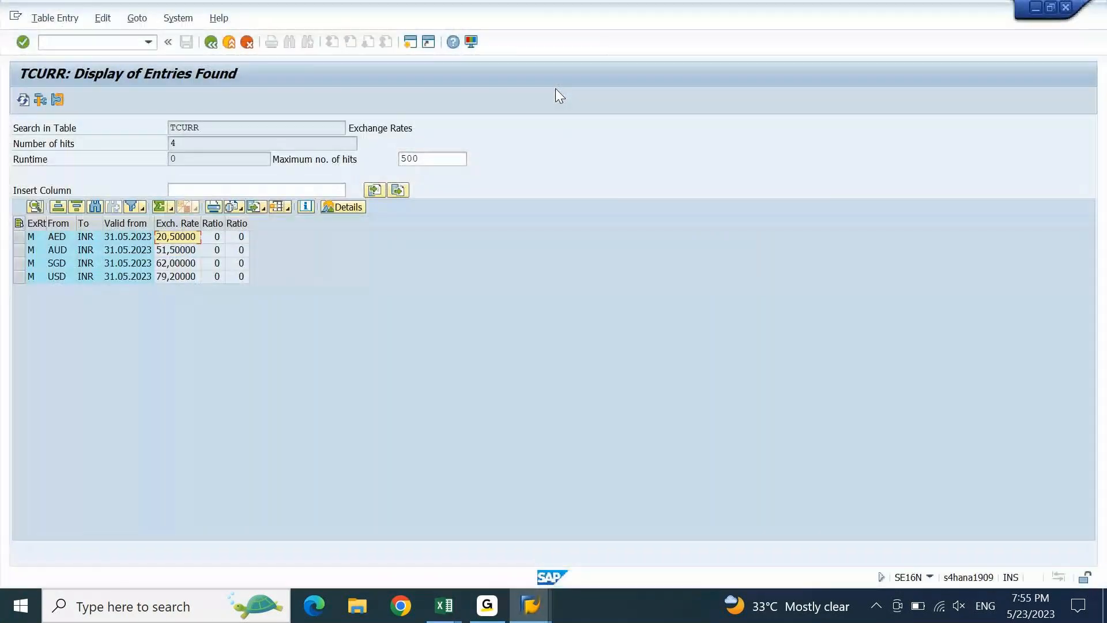
key("alt+Tab")
type("20")
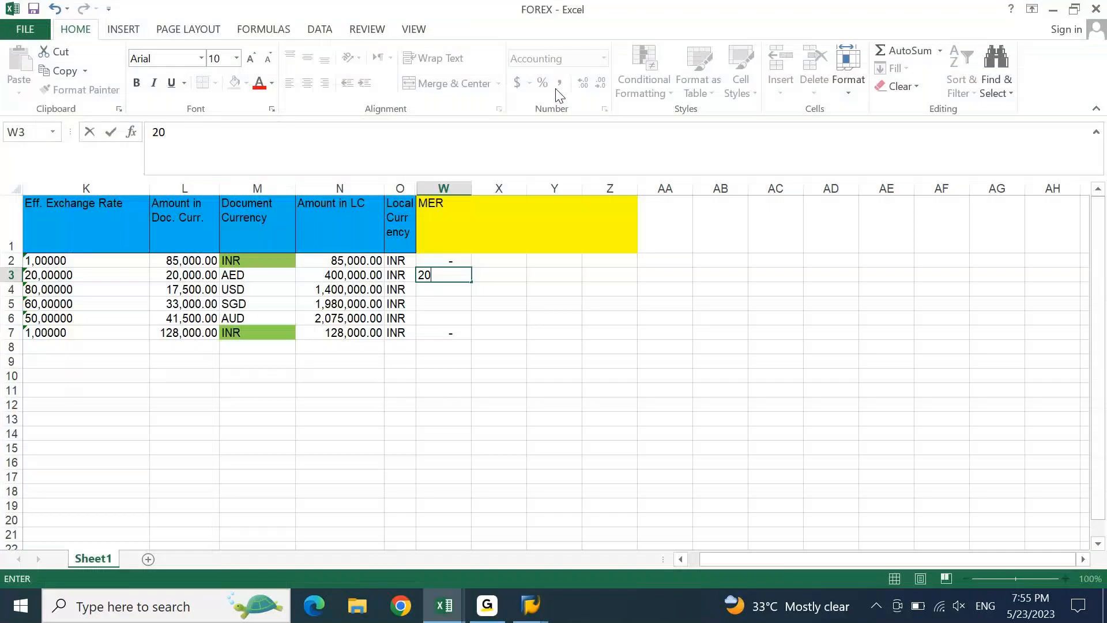
type(".5")
key("Return")
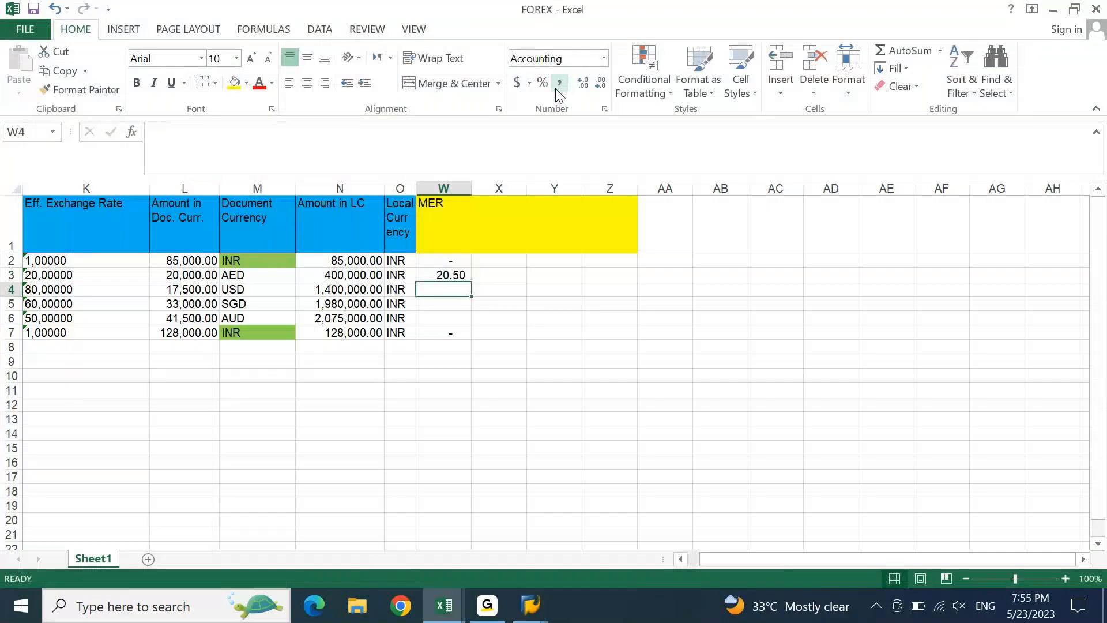
key("alt+Tab")
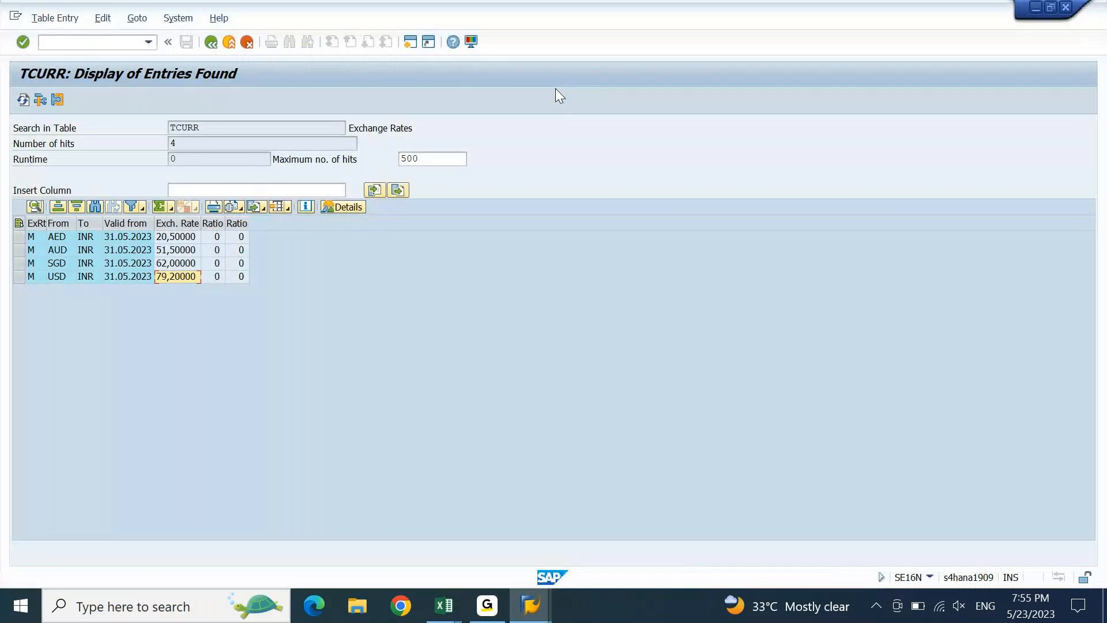
key("alt+Tab")
type("79.2")
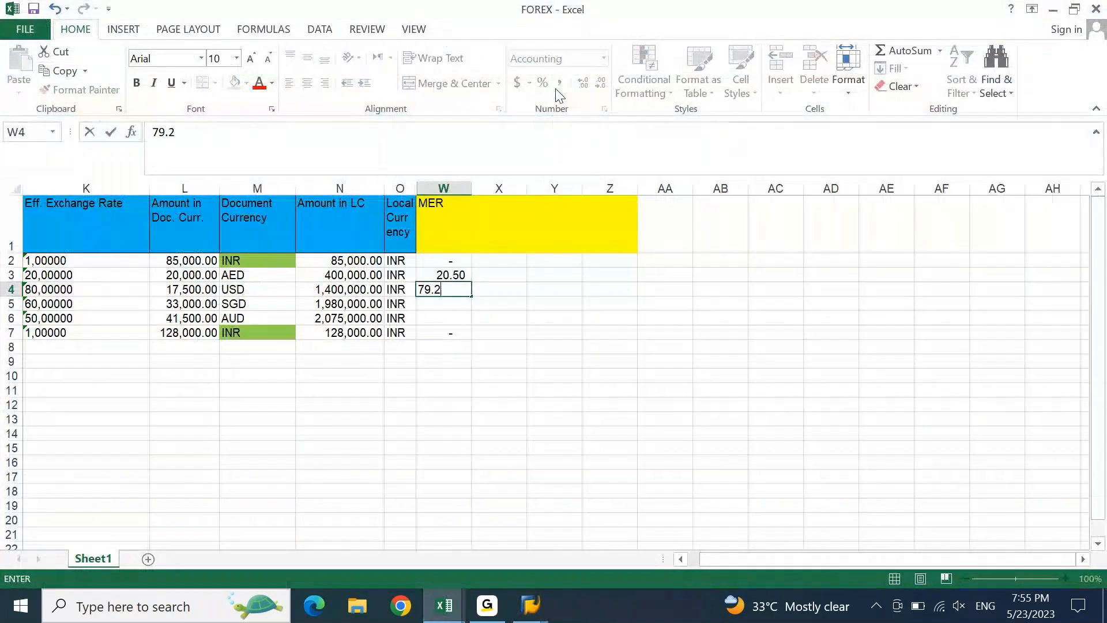
type("0")
key("Return")
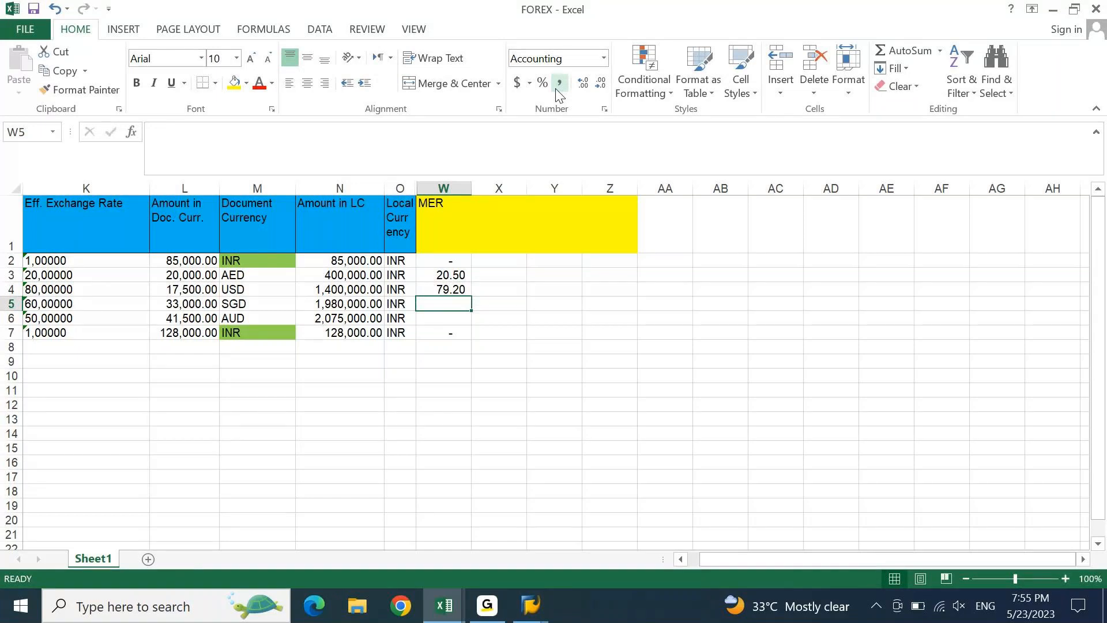
- Enter the SGD rate 62 and AUD rate 51.50 into the MER column
key("alt+Tab")
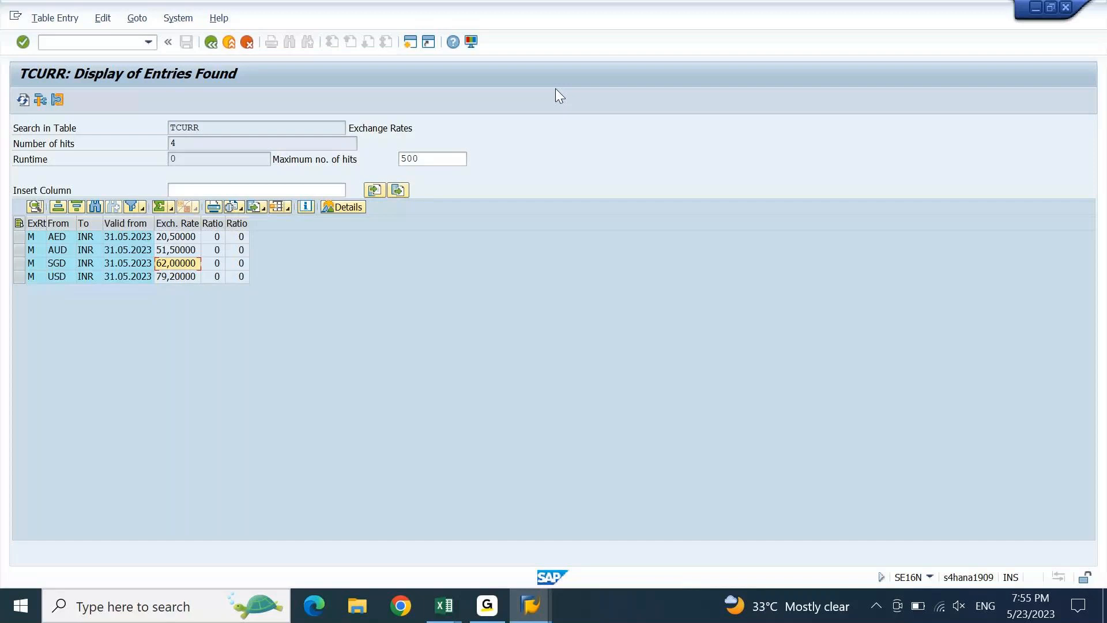
key("alt+Tab")
type("62")
key("Return")
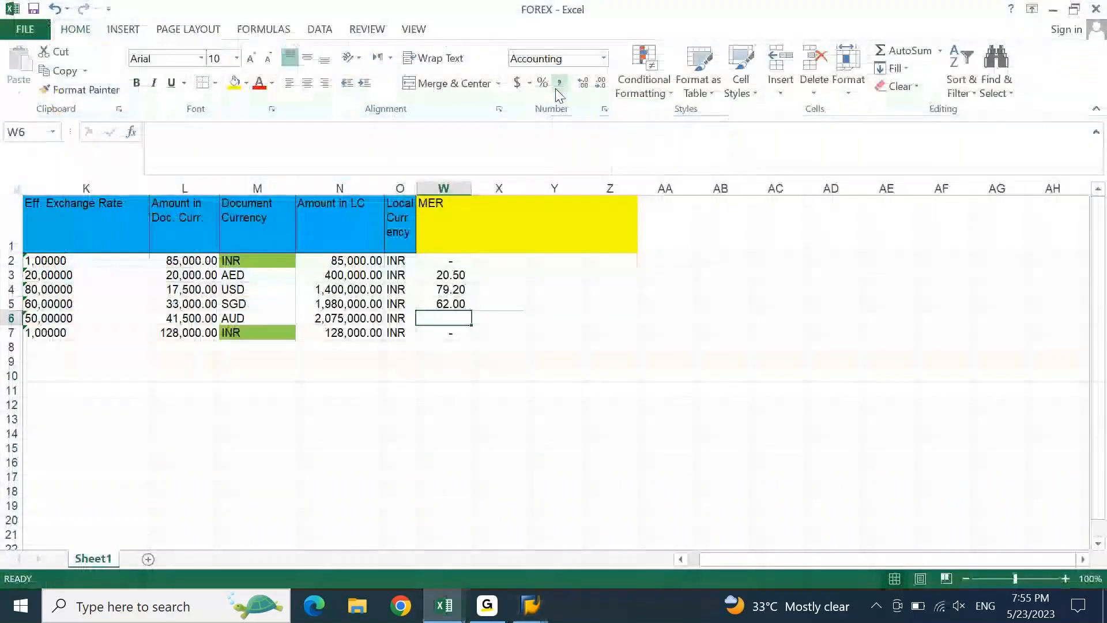
type("51.50")
key("Return")
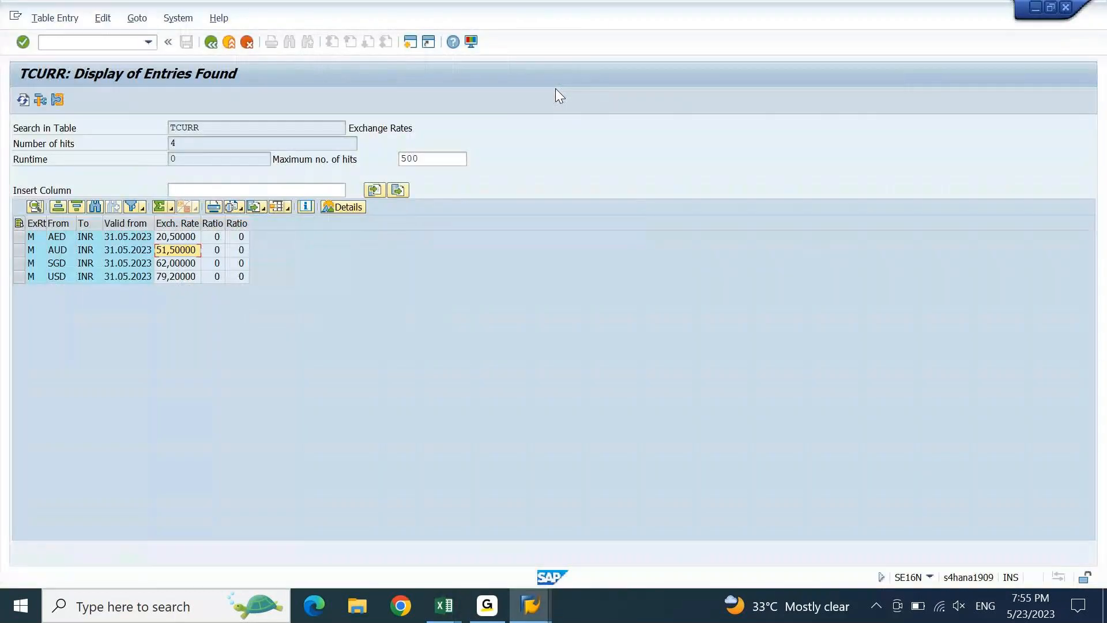
- Apply Comma Style to W7 and add All Borders to the header cells W1:Z1
key("alt+Tab")
left_click(557, 83)
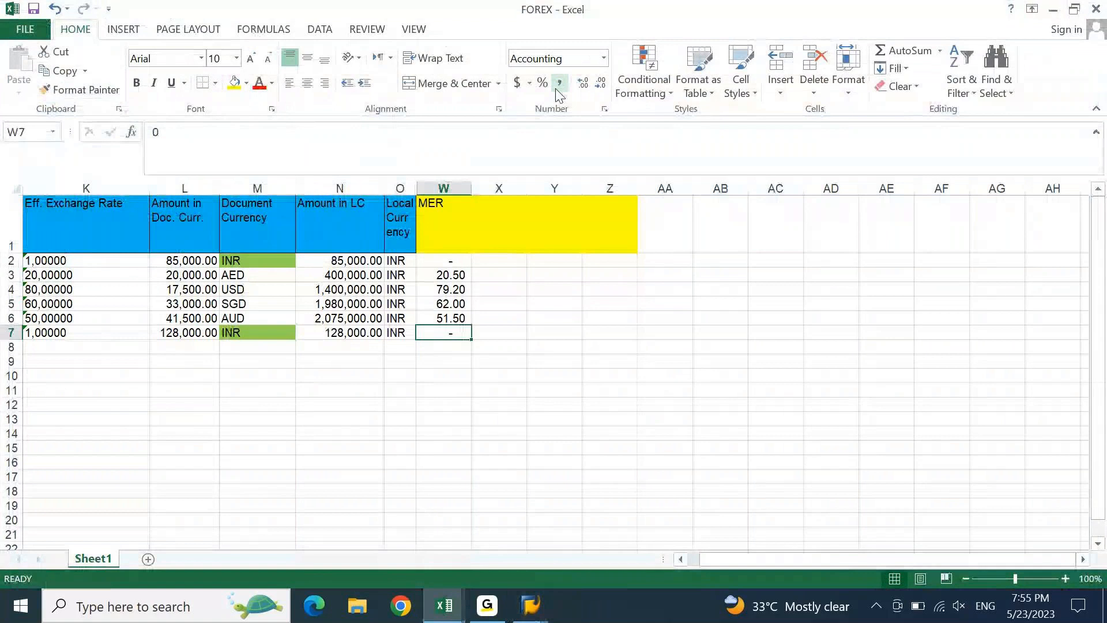
key("ctrl+Up")
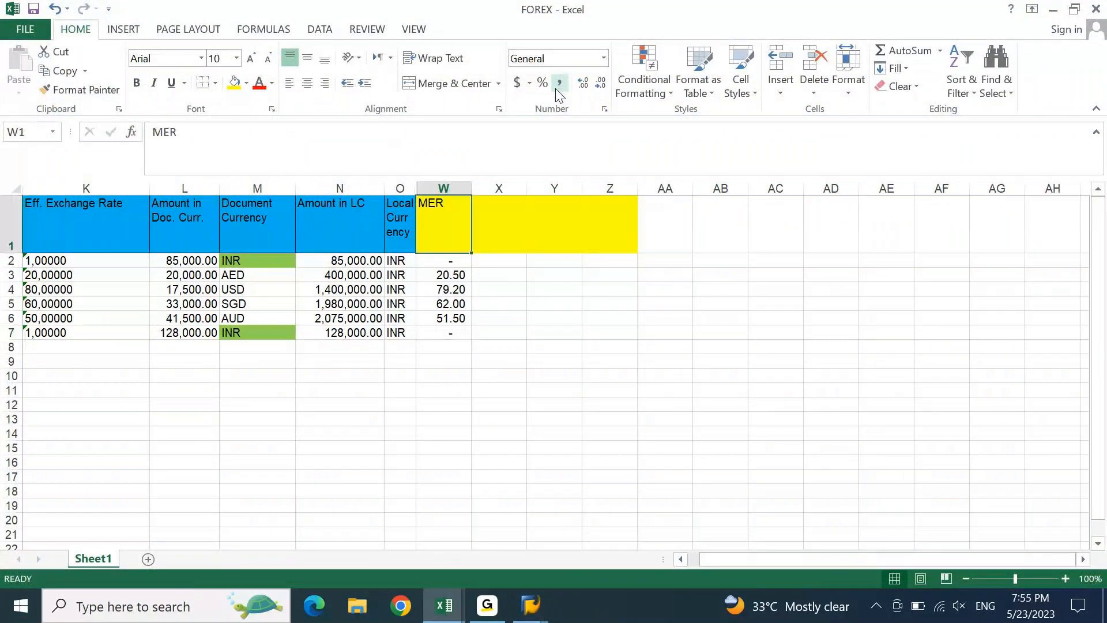
key("shift+Right")
key("shift+Right")
key("shift+Right")
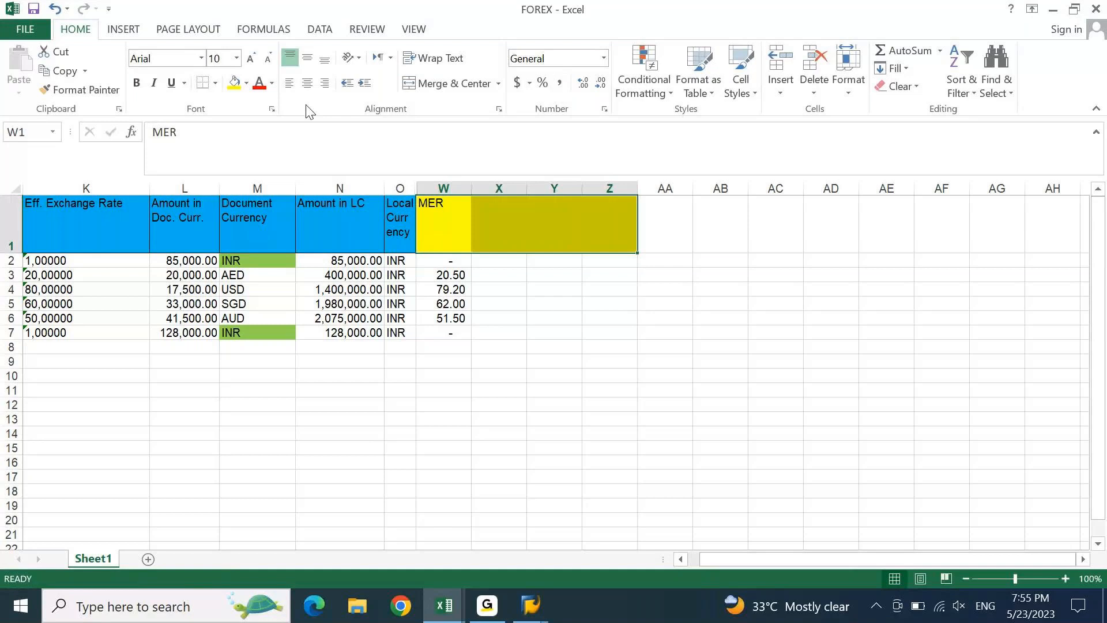
left_click(215, 83)
left_click(245, 233)
key("Left")
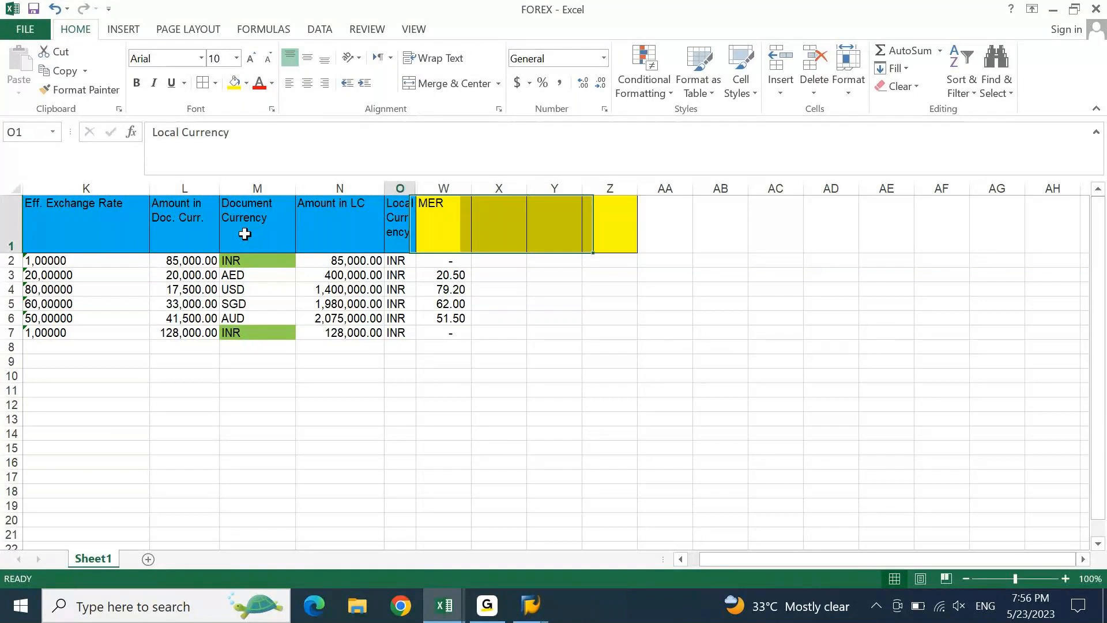
key("alt+Tab")
- Check the Difference heading in the FICO rate table, then return to the FOREX sheet beside MER
key("Up")
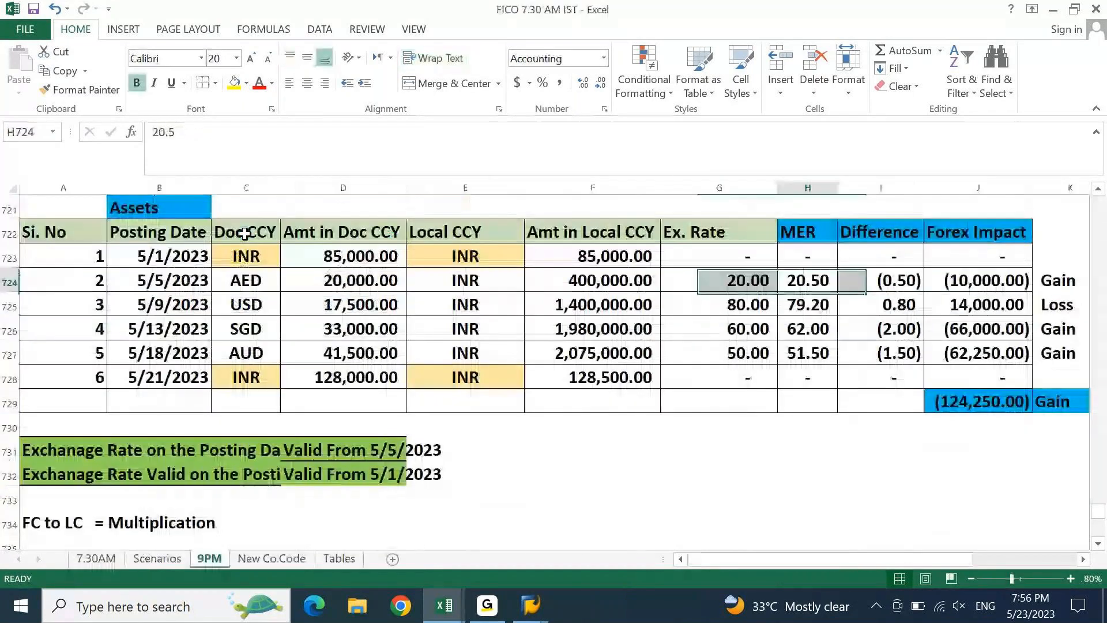
key("Up")
key("Right")
key("Up")
key("alt+Tab")
key("Right")
key("Right")
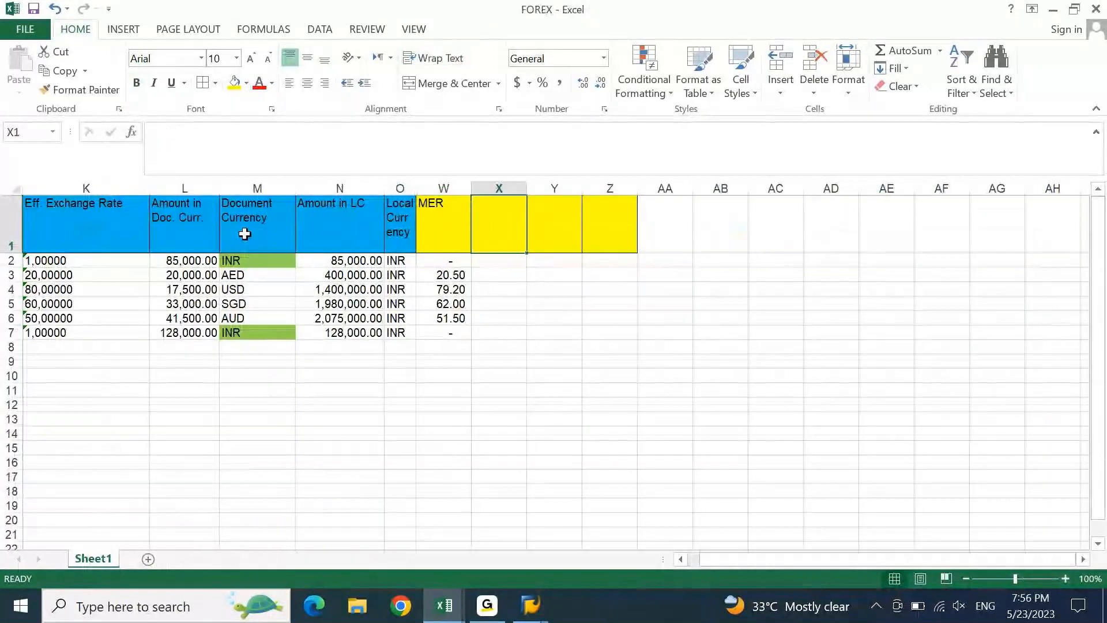
- Enter the heading DIFFERENCE in X1 and autofit column X
type("diFFEREC")
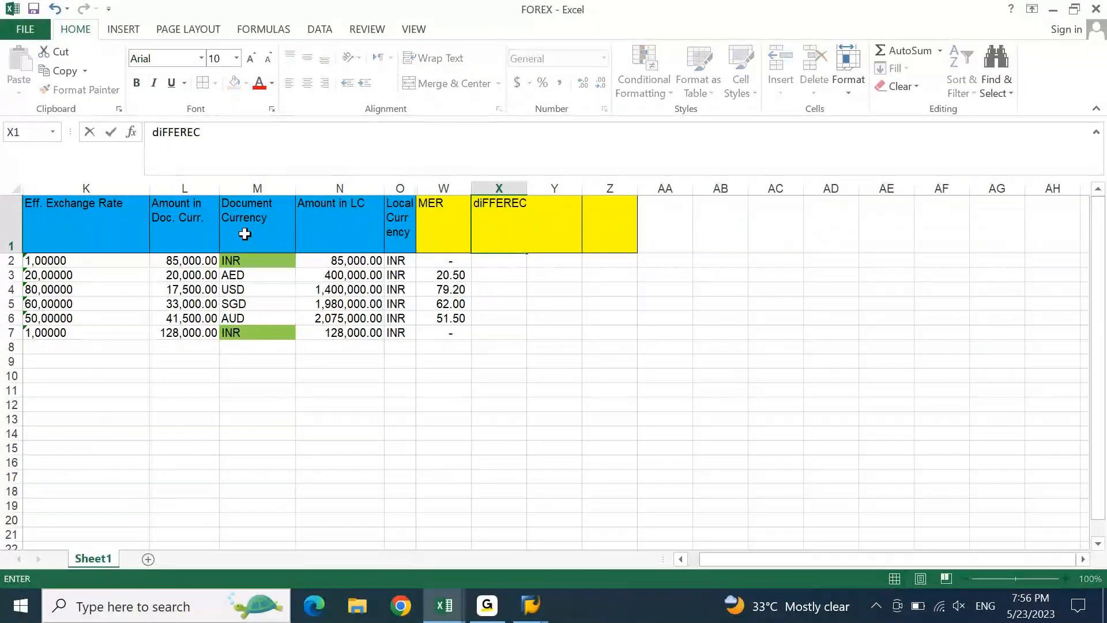
key("Escape")
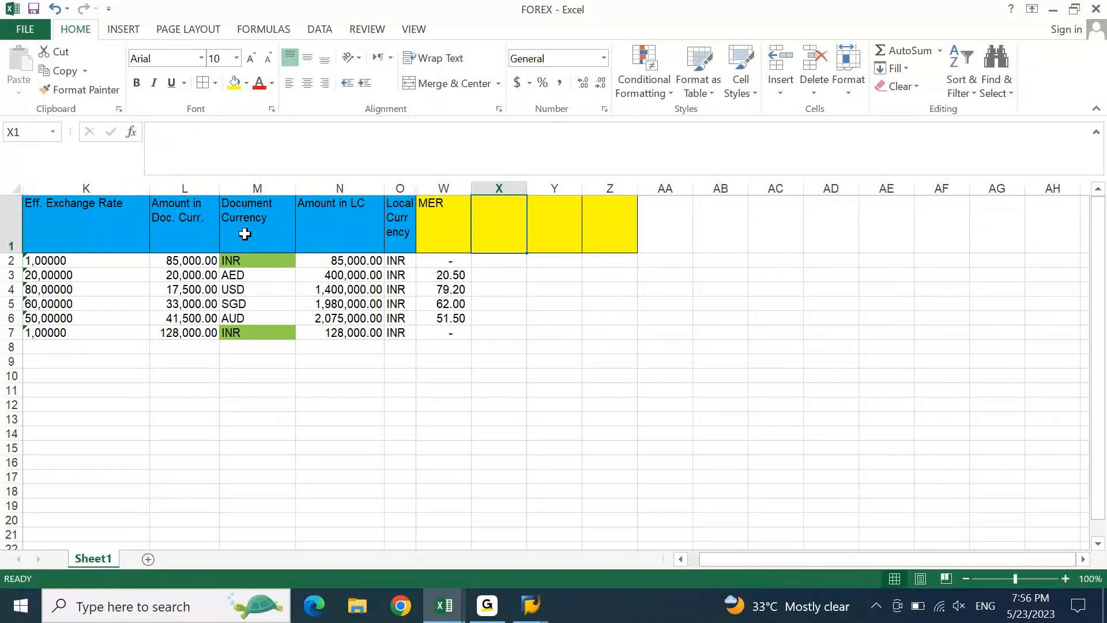
type("DIFFERENCE")
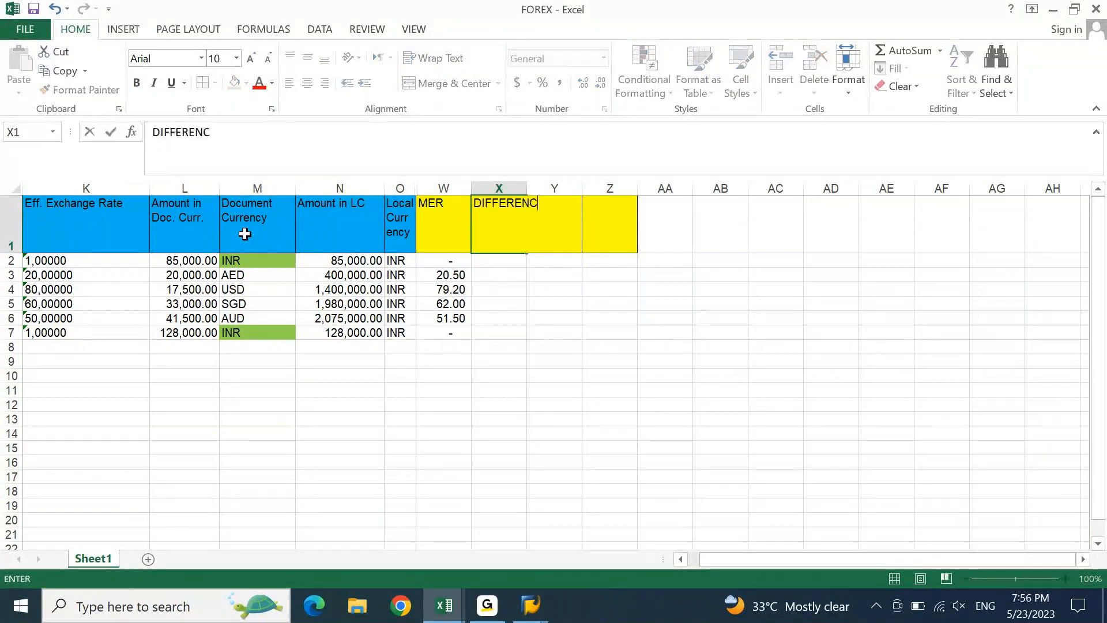
key("Right")
key("Left")
key("alt+h")
key("o")
key("i")
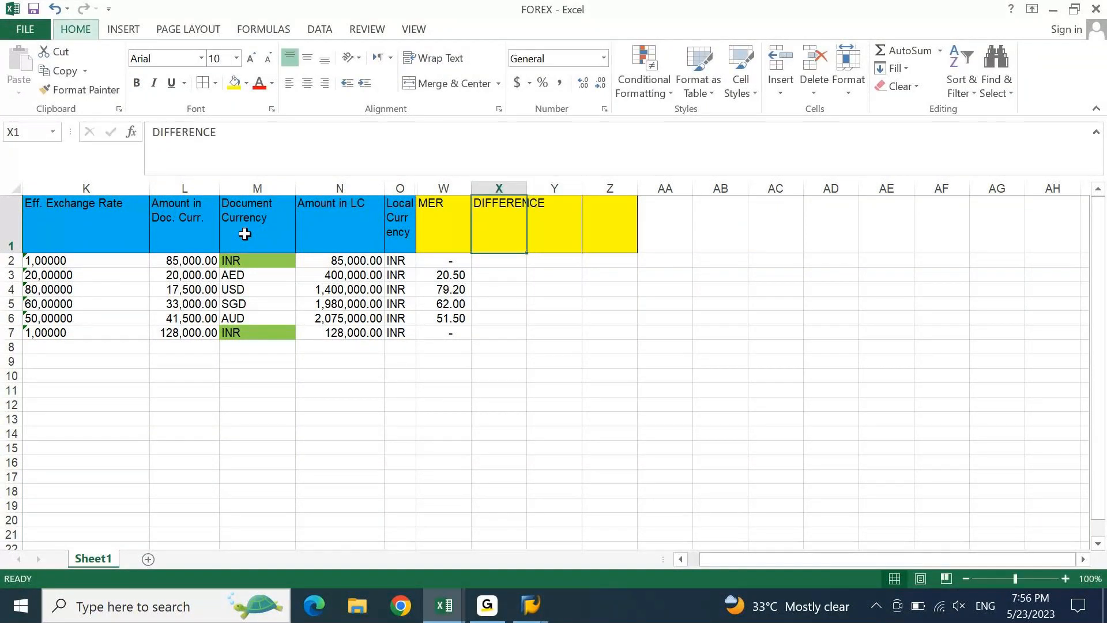
key("Right")
- Enter the heading FOREX IMPACT in Y1 and autofit column Y
type("FOREX IMPACT")
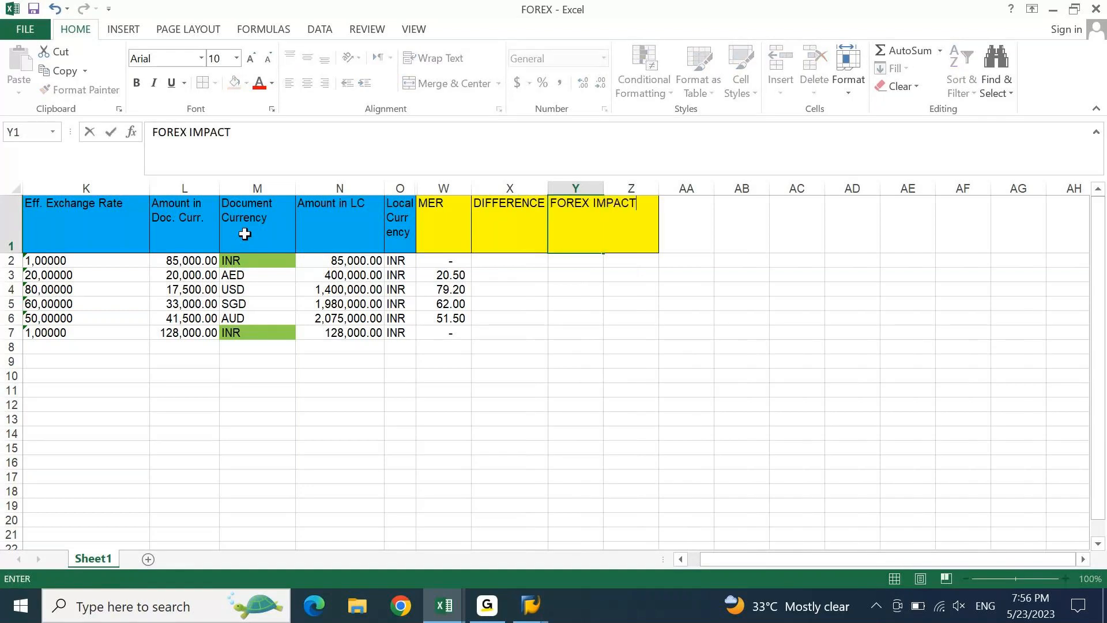
key("Left")
key("Right")
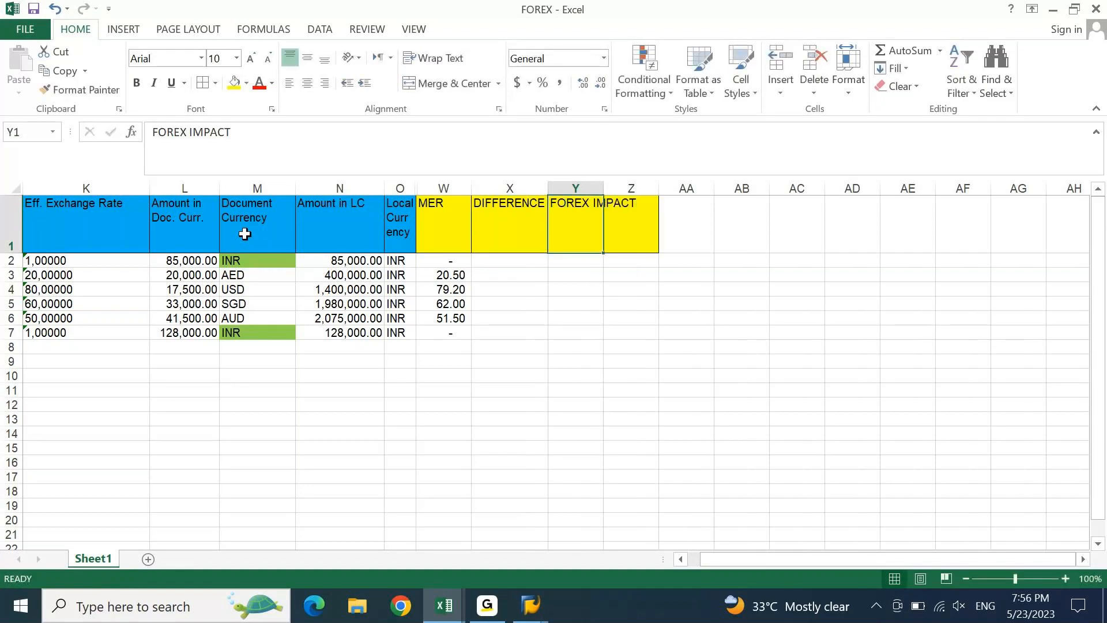
key("alt+o")
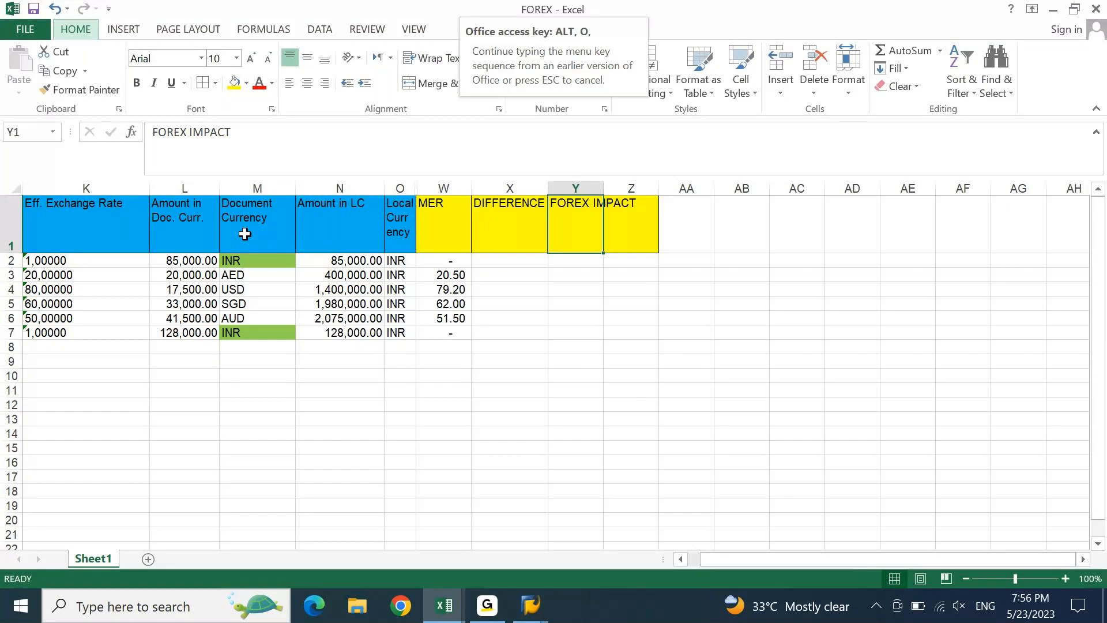
key("c")
key("a")
key("Left")
- Enter a zero difference for both INR rows, X2 and X7
key("Down")
type("0")
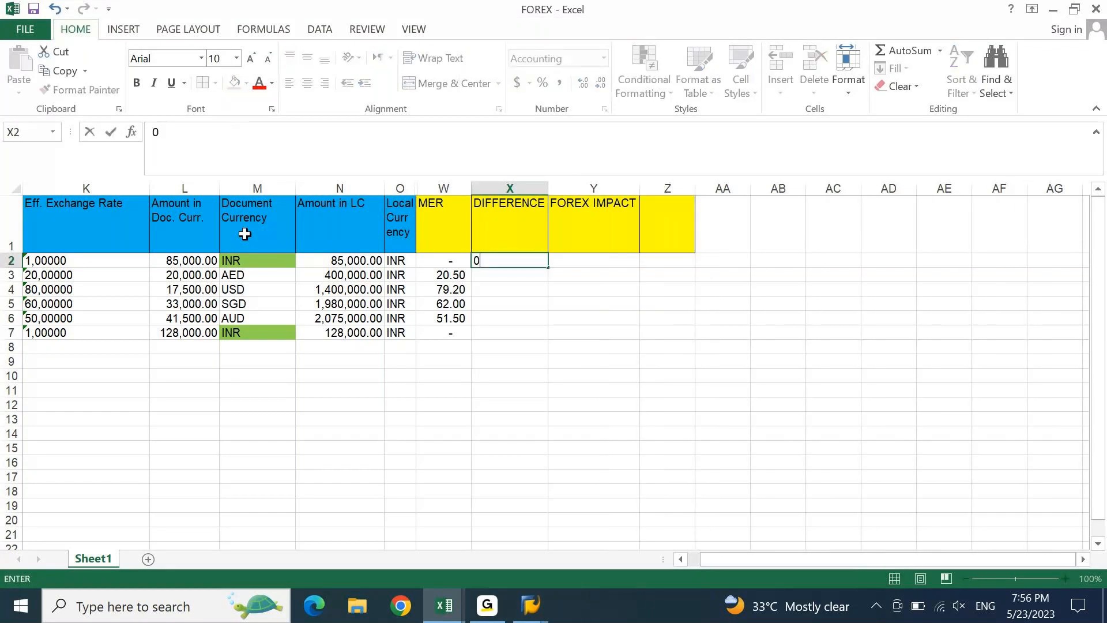
key("Return")
key("Down")
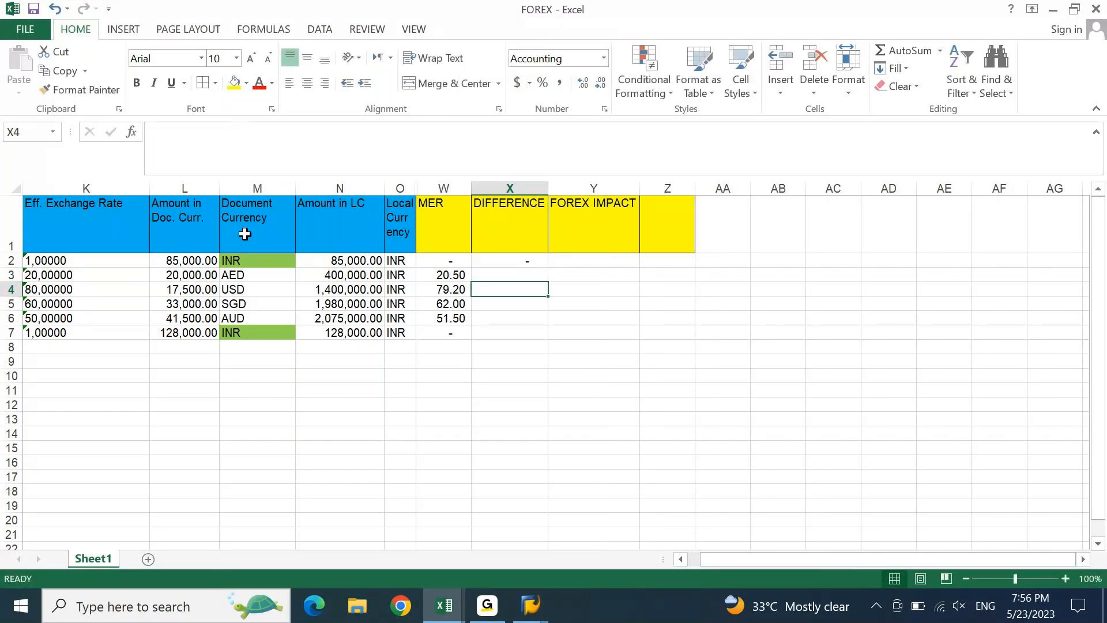
key("Down")
key("Down")
key("Down")
type("=")
key("BackSpace")
type("0")
key("Return")
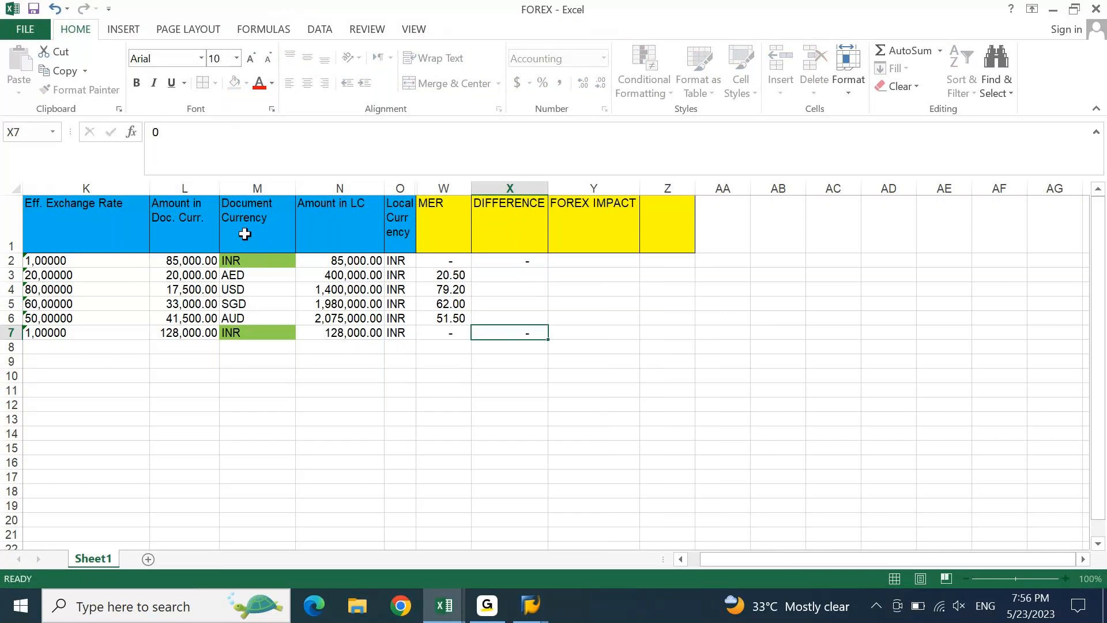
- Begin a Difference formula in the AED row's cell
key("Up")
key("Up")
key("Up")
key("Up")
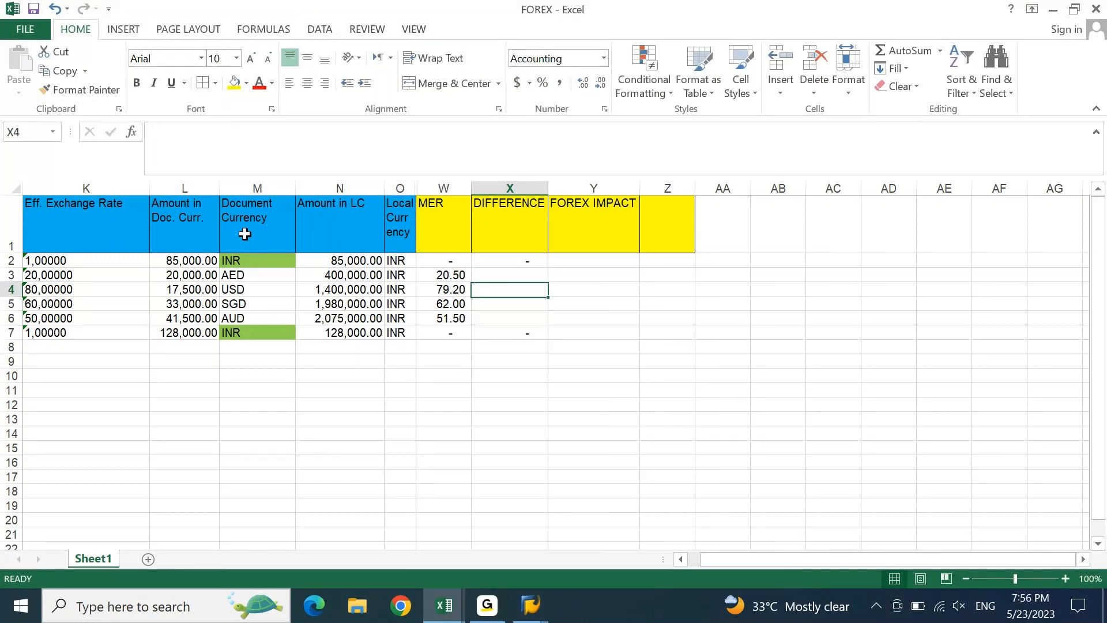
type("=")
key("Left")
key("Left")
key("Left")
key("Left")
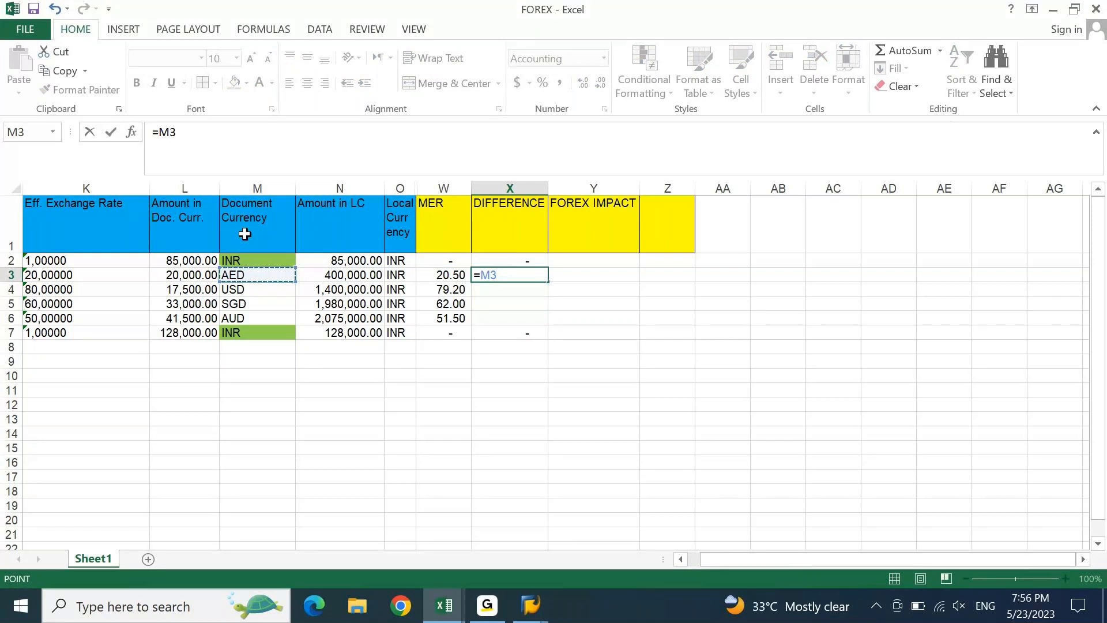
- Try Comma Style and Text to Columns on rates K2:K7, then undo the wrong 100,000.00 conversion
key("Escape")
key("Left")
key("ctrl+Home")
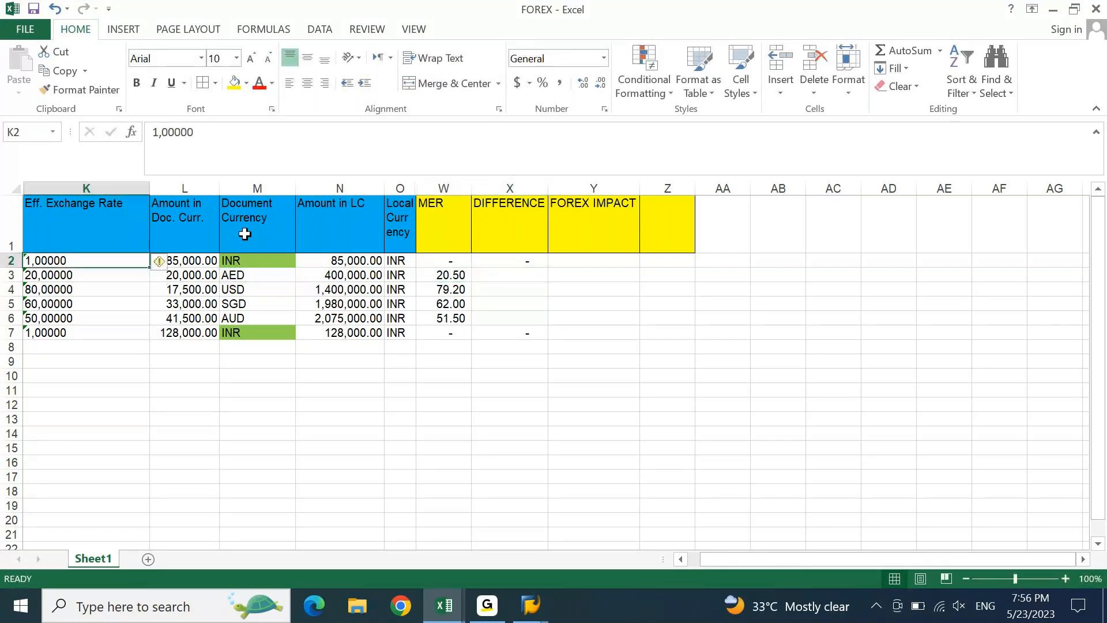
key("ctrl+shift+Down")
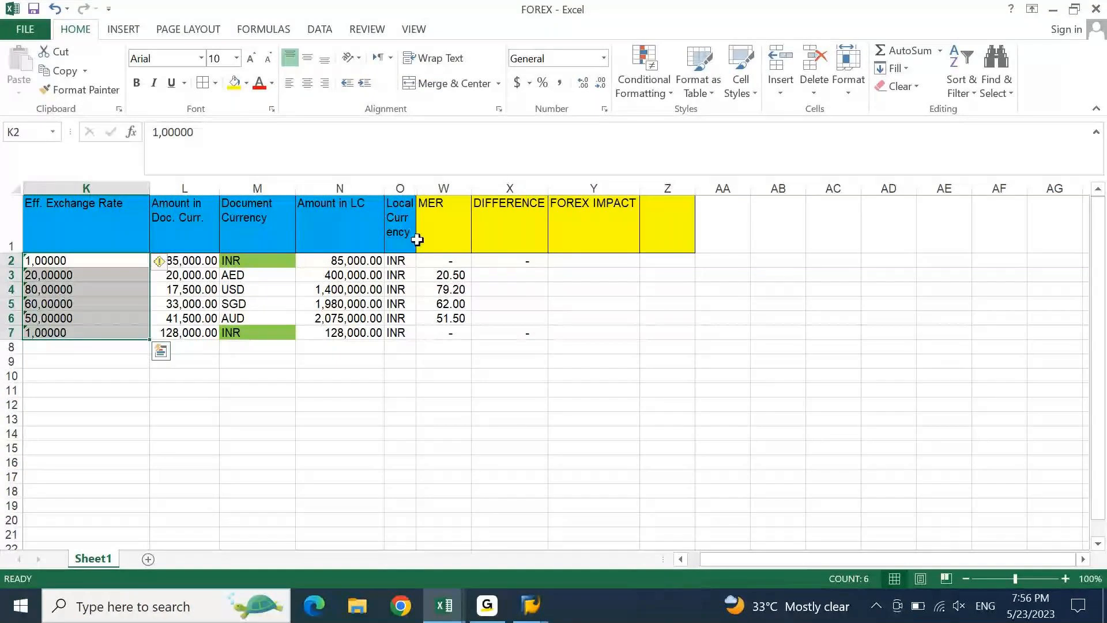
left_click(560, 83)
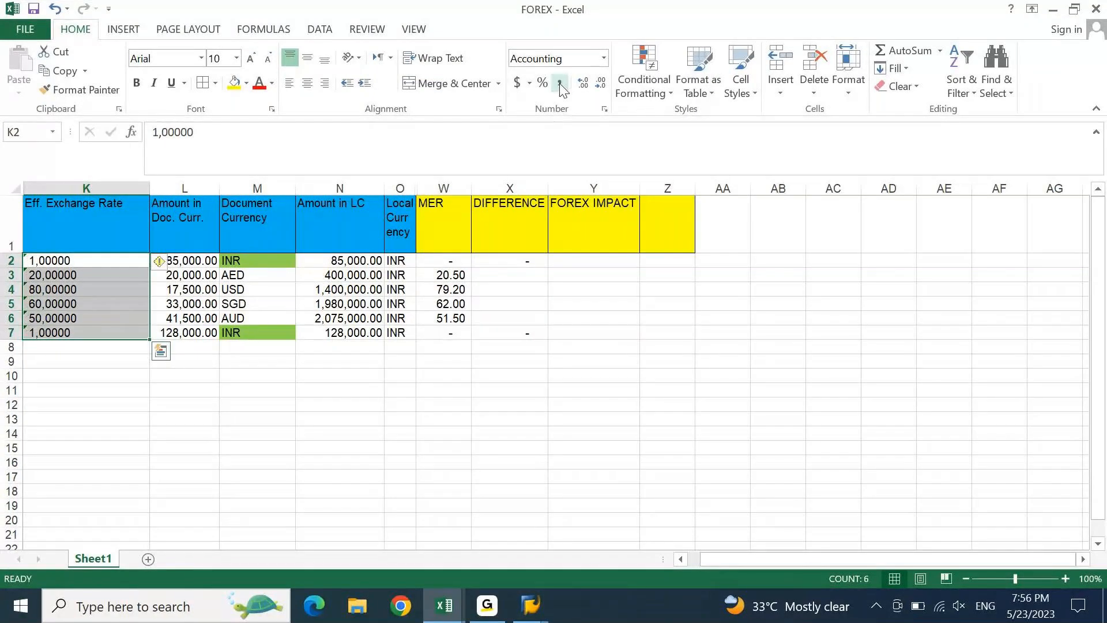
key("alt+d")
key("e")
key("Return")
key("Return")
key("Return")
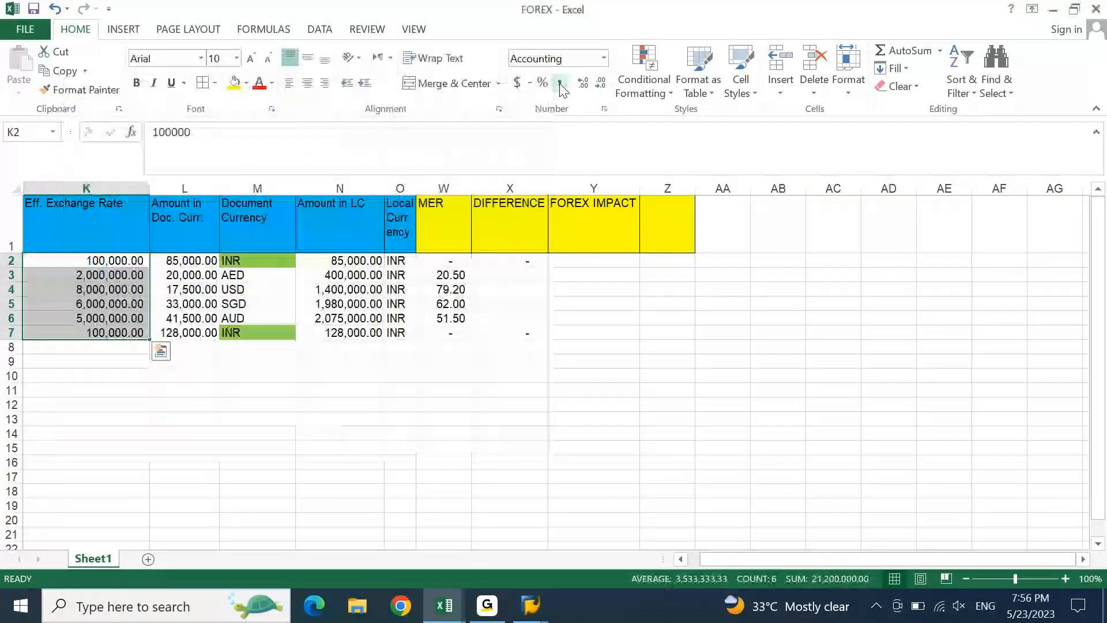
key("shift+Up")
key("shift+Up")
key("shift+Up")
key("shift+Up")
key("shift+Up")
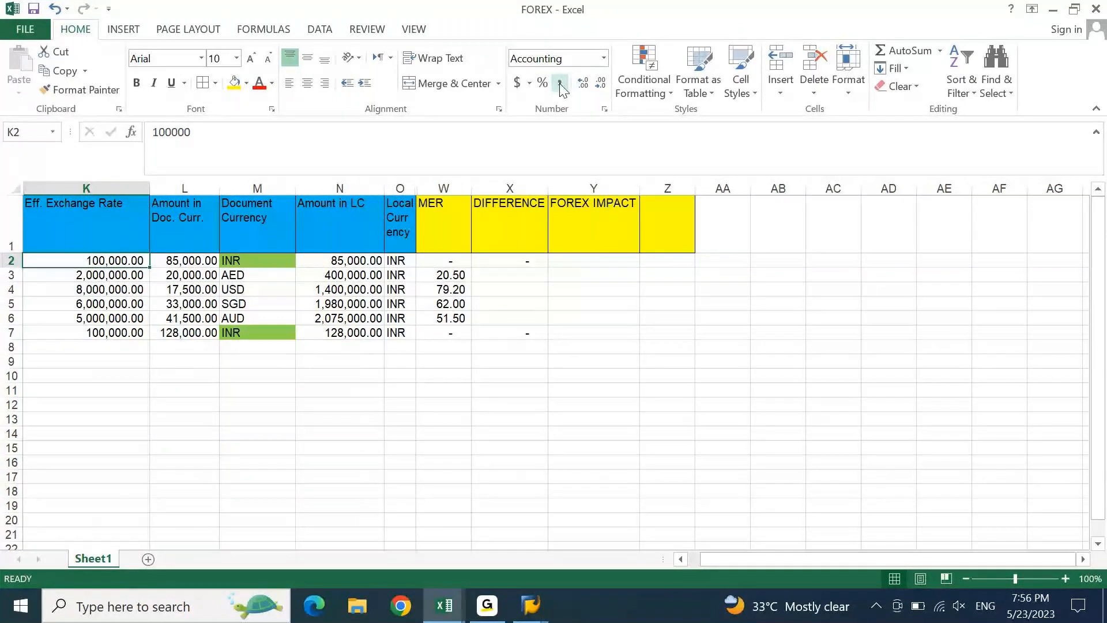
key("ctrl+z")
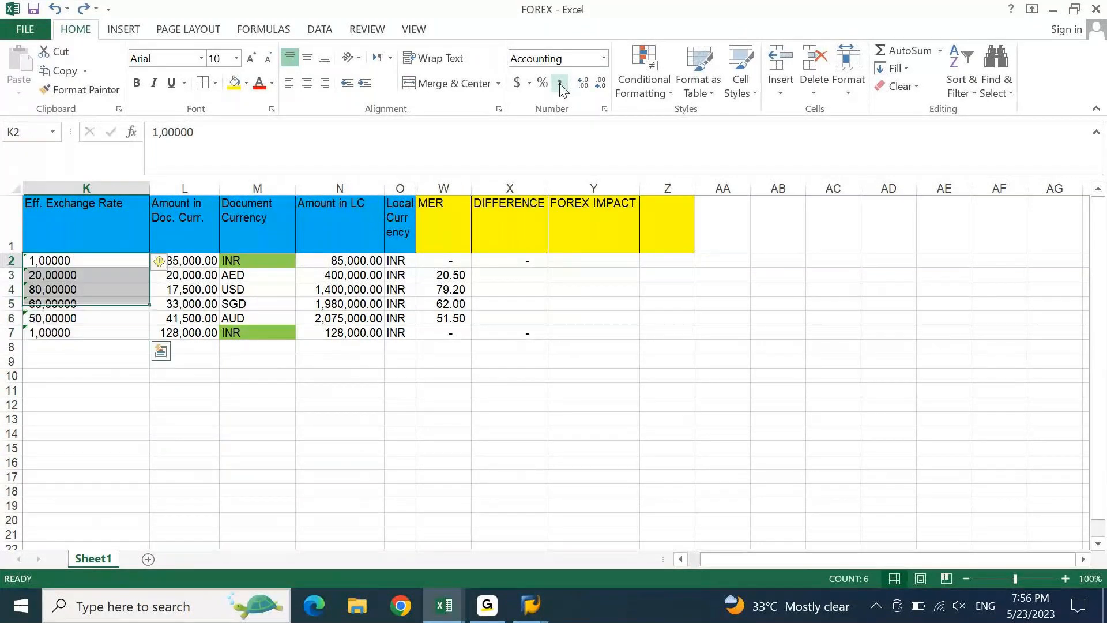
- Retype the effective rates in K2:K7 as 1, 20, 80, 60, 50 and 1
key("Right")
key("Left")
type("1")
key("Return")
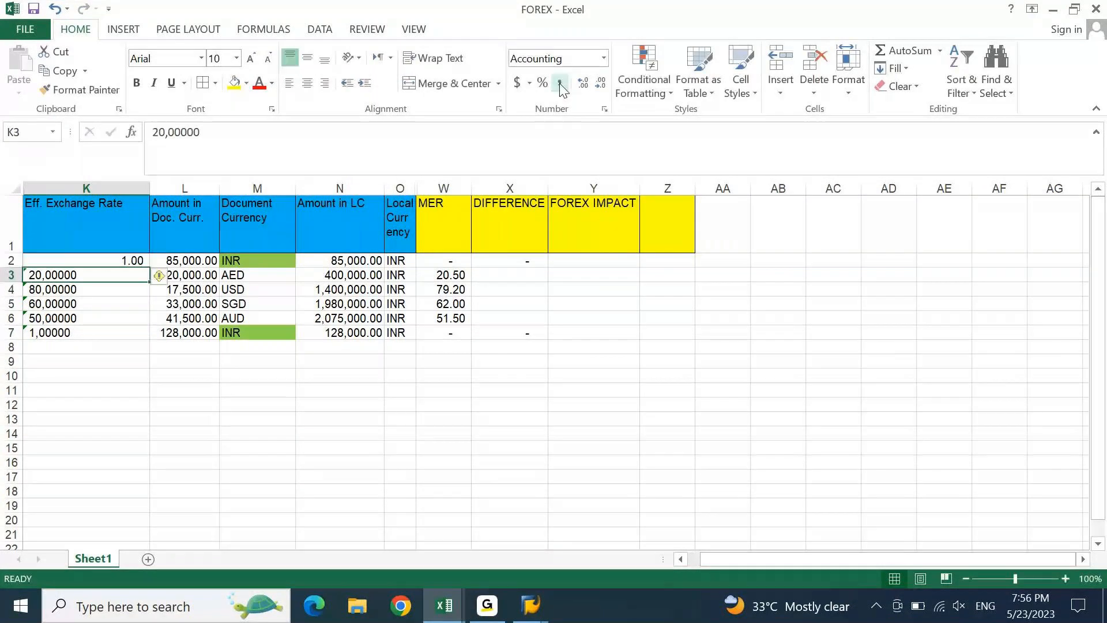
type("20")
key("Return")
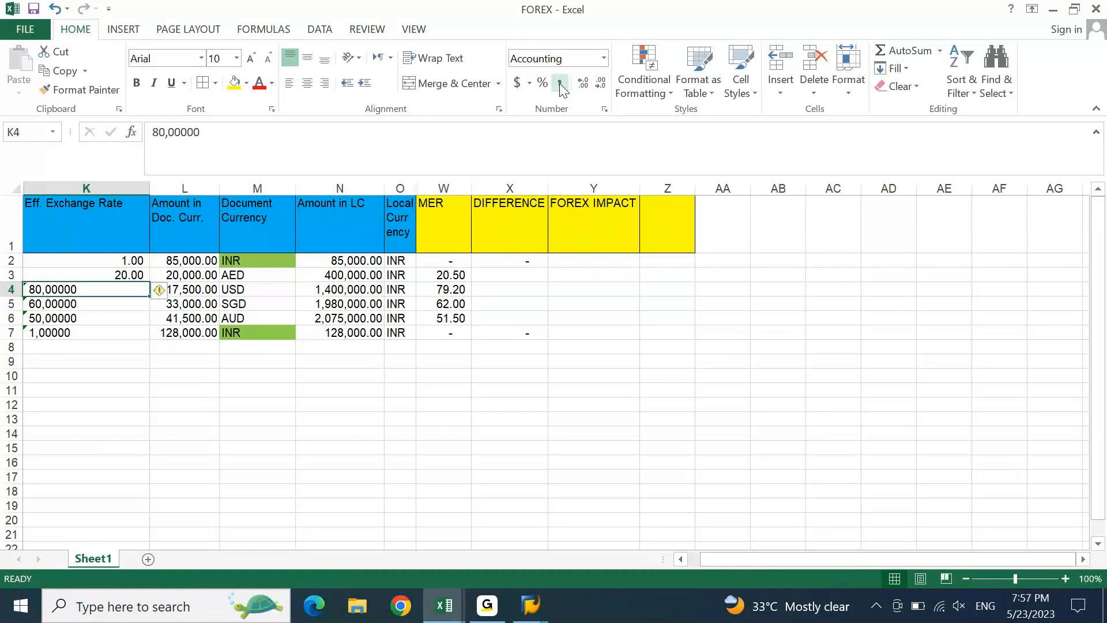
type("80")
key("Return")
type("60")
key("Return")
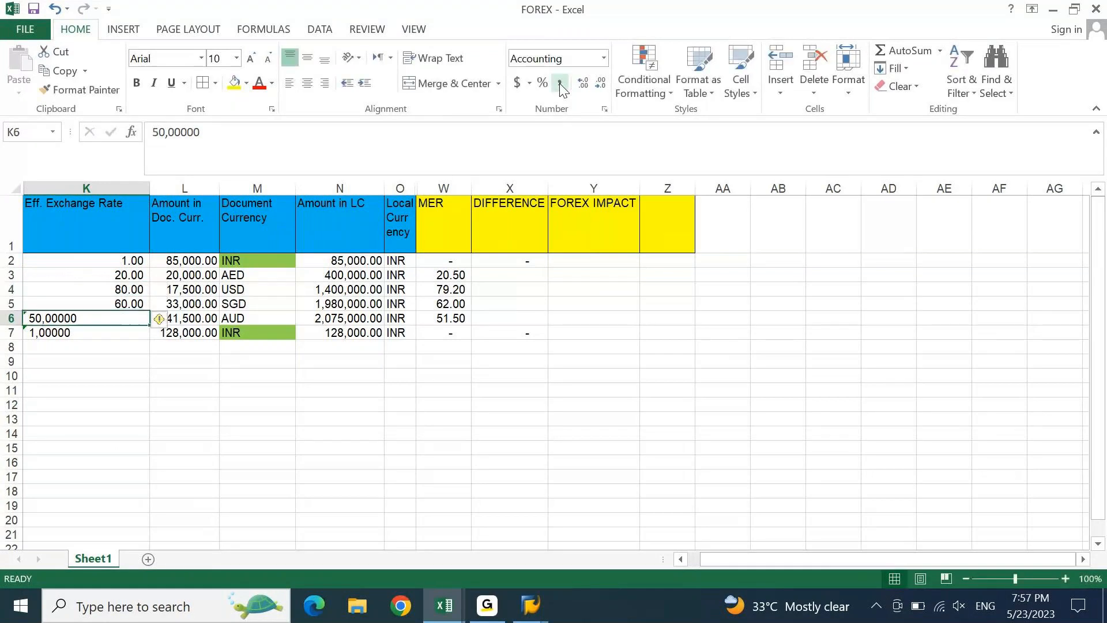
type("50")
key("Return")
type("1")
key("Return")
- Apply Comma Style to the six retyped rates so they show two decimals
key("ctrl+Up")
key("ctrl+Up")
key("Down")
key("ctrl+shift+Down")
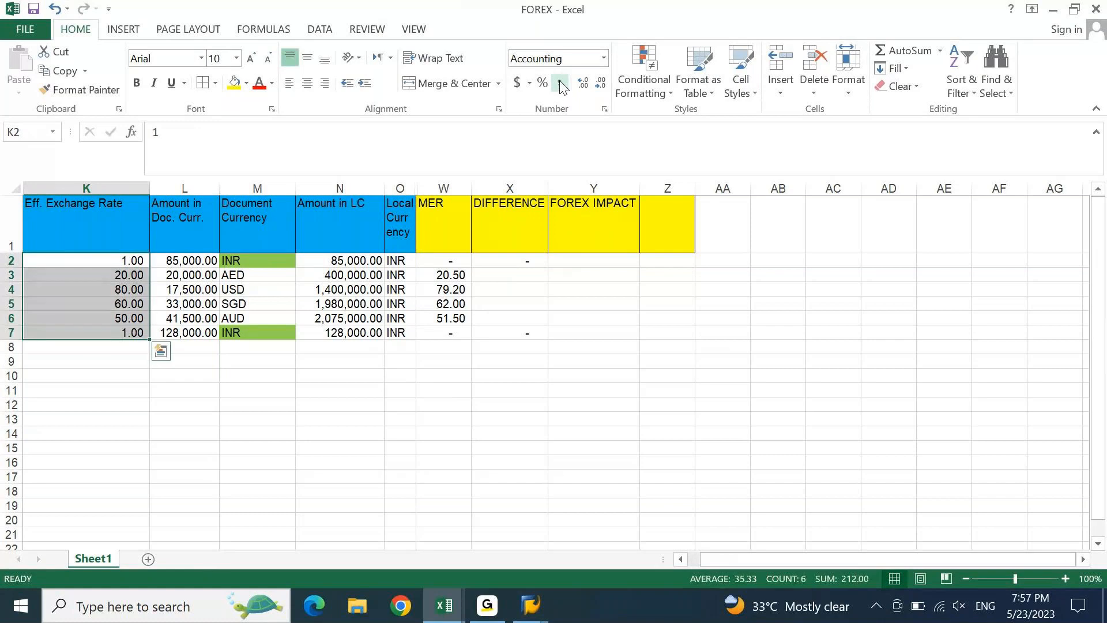
left_click(562, 85)
key("Right")
key("Right")
key("Right")
key("Right")
key("Right")
key("Right")
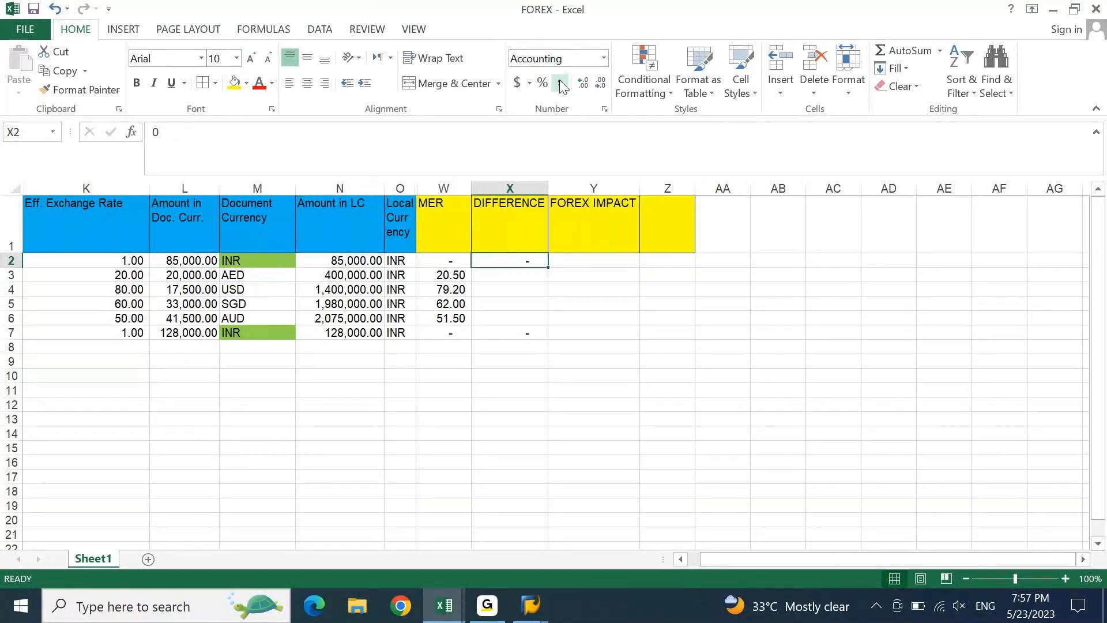
key("shift+Left")
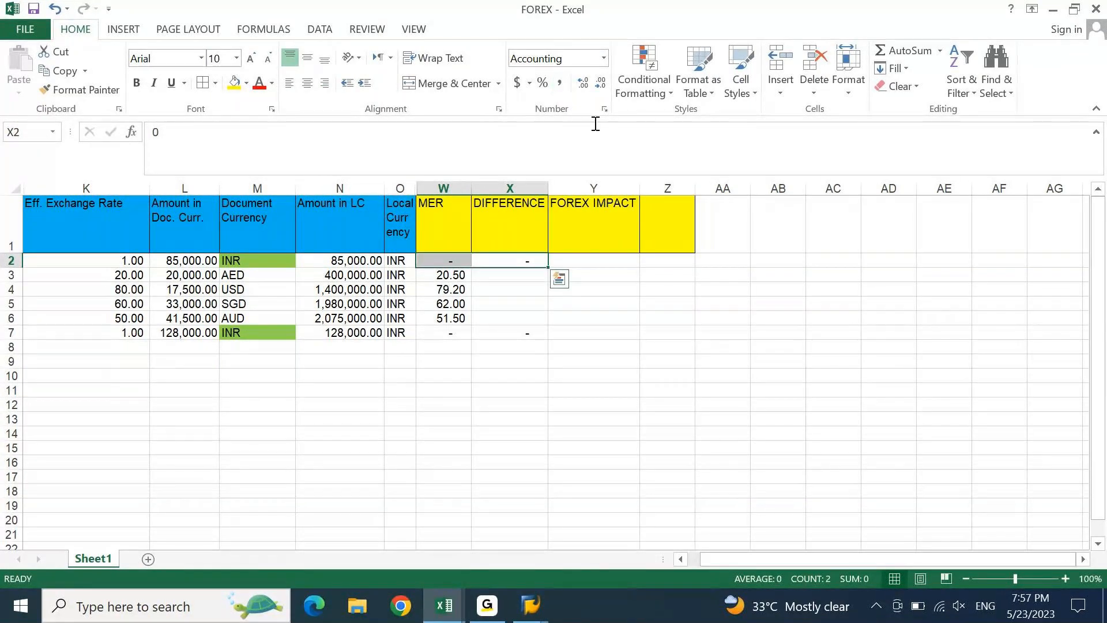
- Enter Difference formulas =K3-W3 and =K4-W4 for the AED and USD rows
left_click(528, 279)
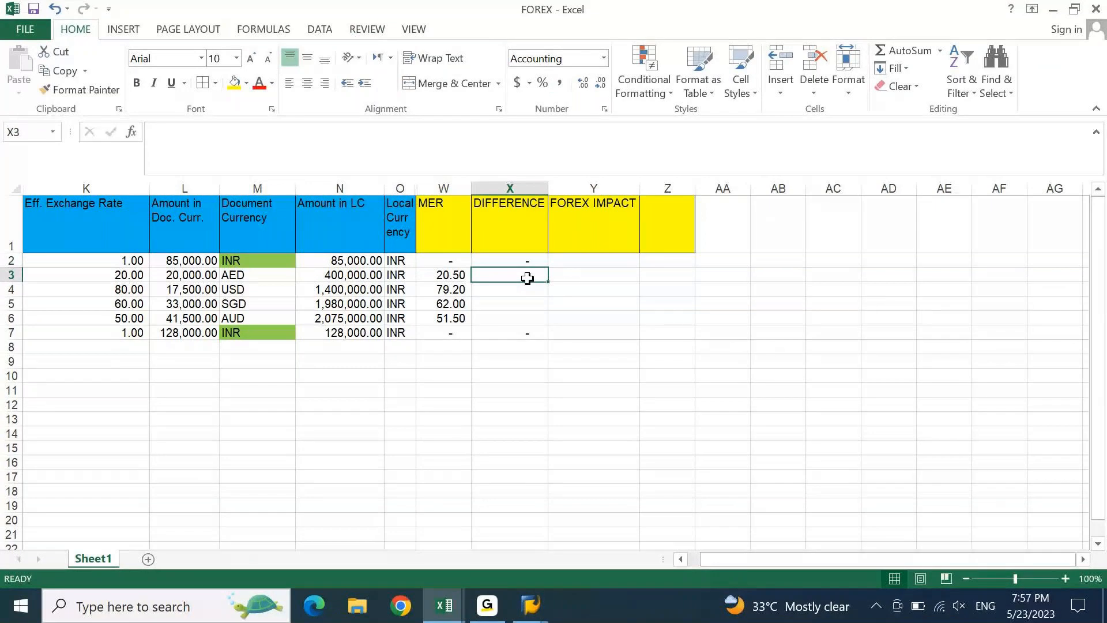
type("=")
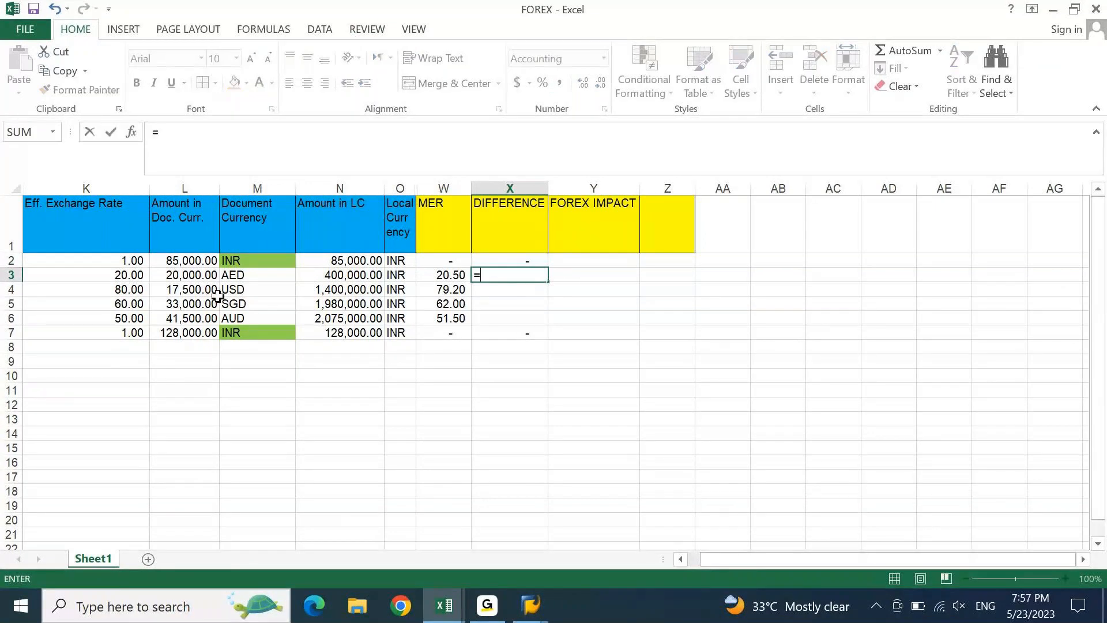
left_click(128, 277)
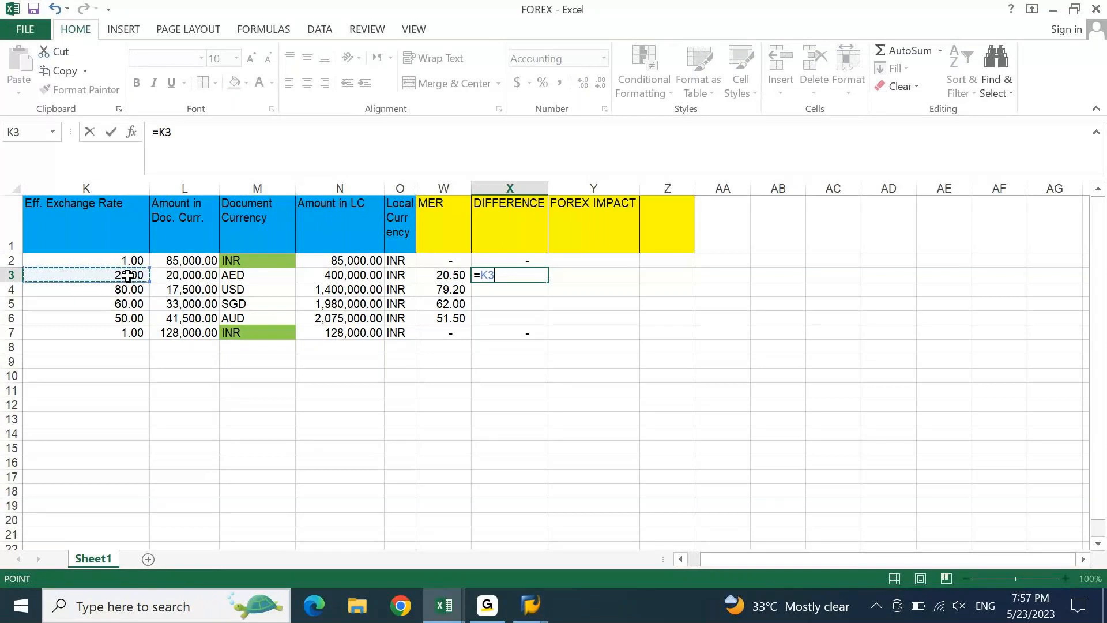
type("-")
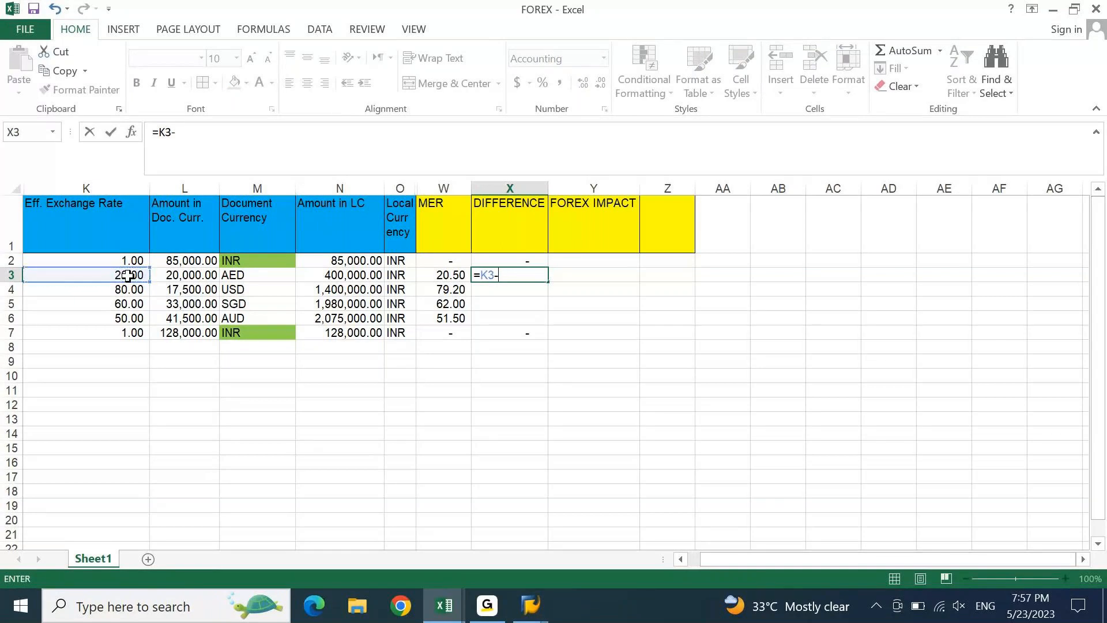
left_click(456, 275)
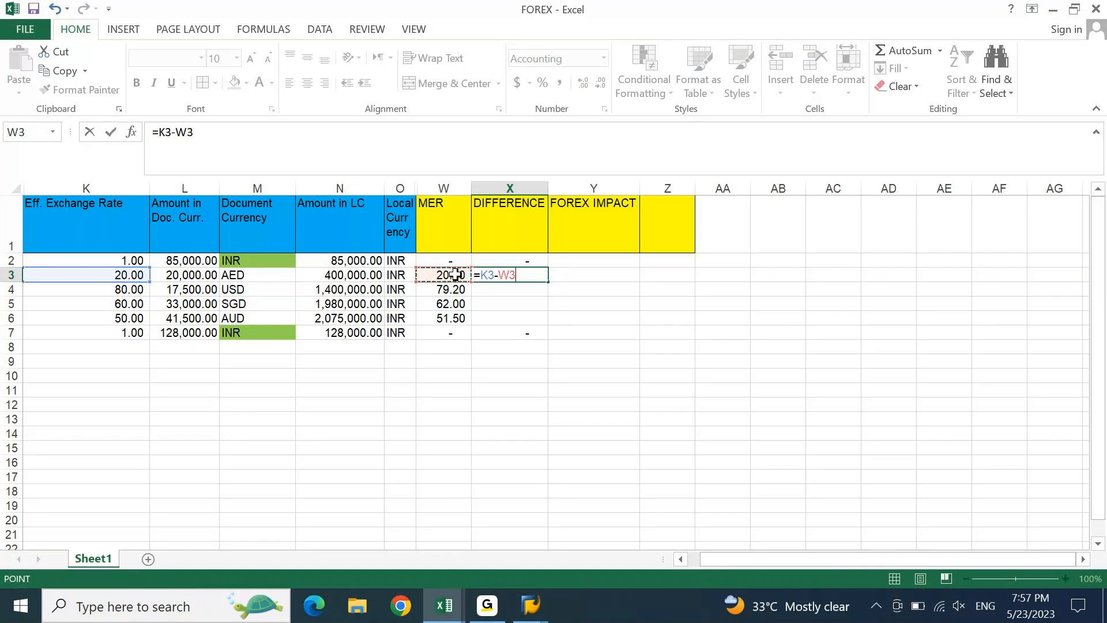
key("Return")
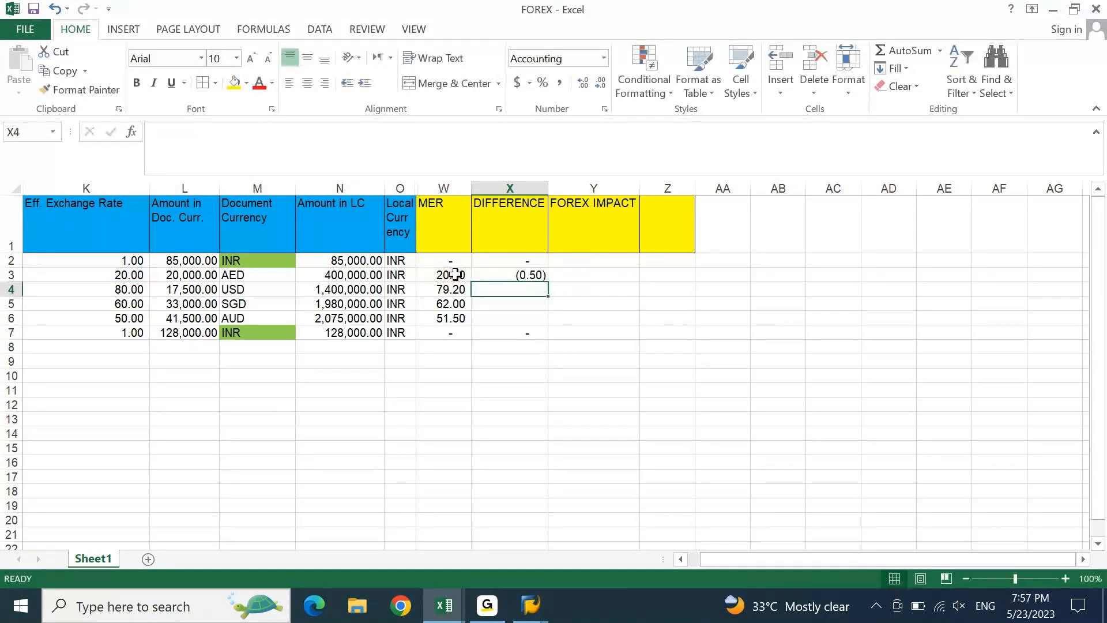
type("=")
key("Left")
key("Left")
key("Left")
key("Left")
key("Left")
key("Left")
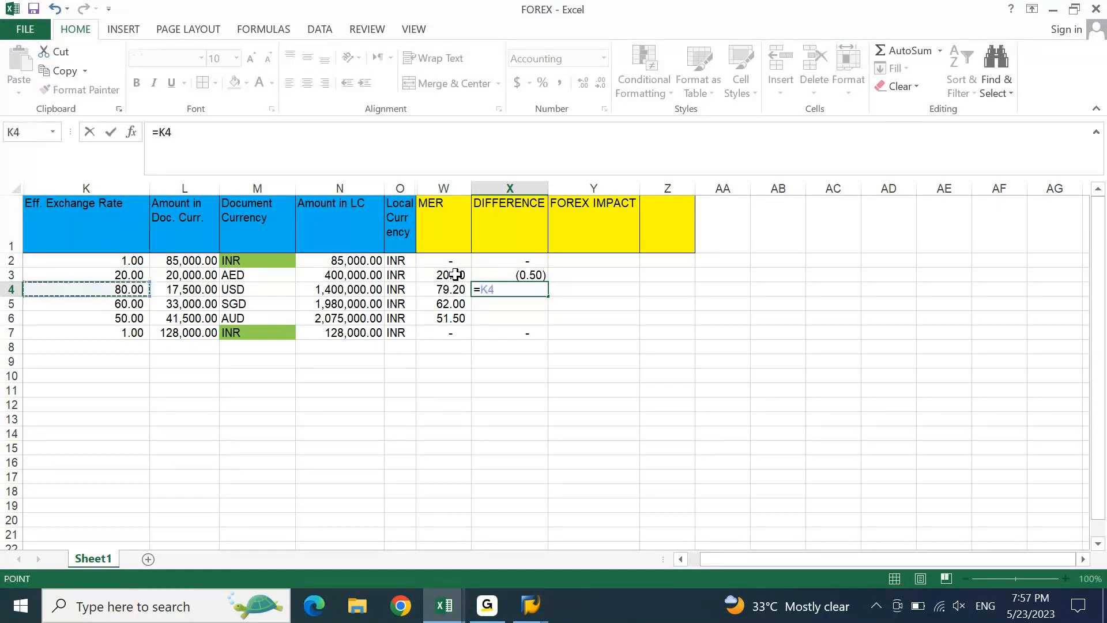
type("-")
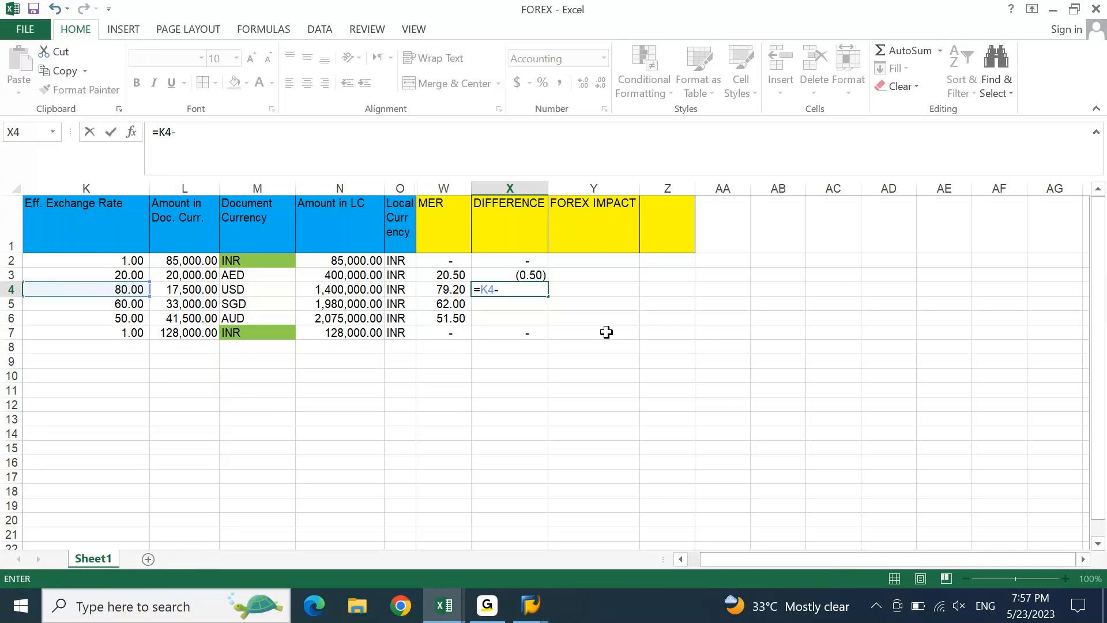
key("Left")
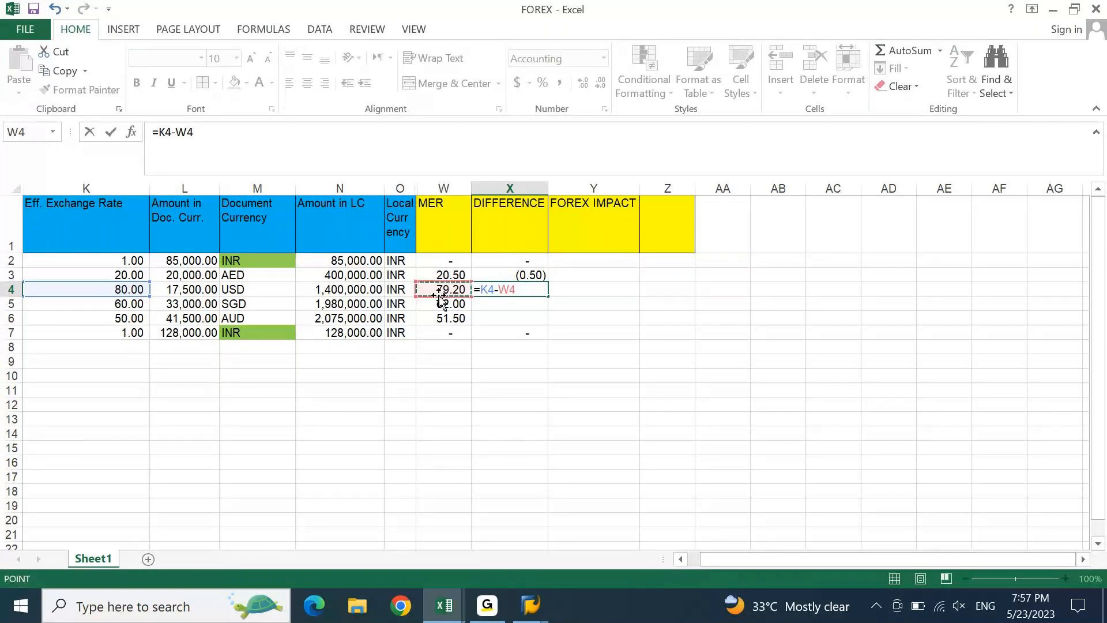
key("Return")
- Enter Difference formulas =K5-W5 and =K6-W6 for the SGD and AUD rows
type("=")
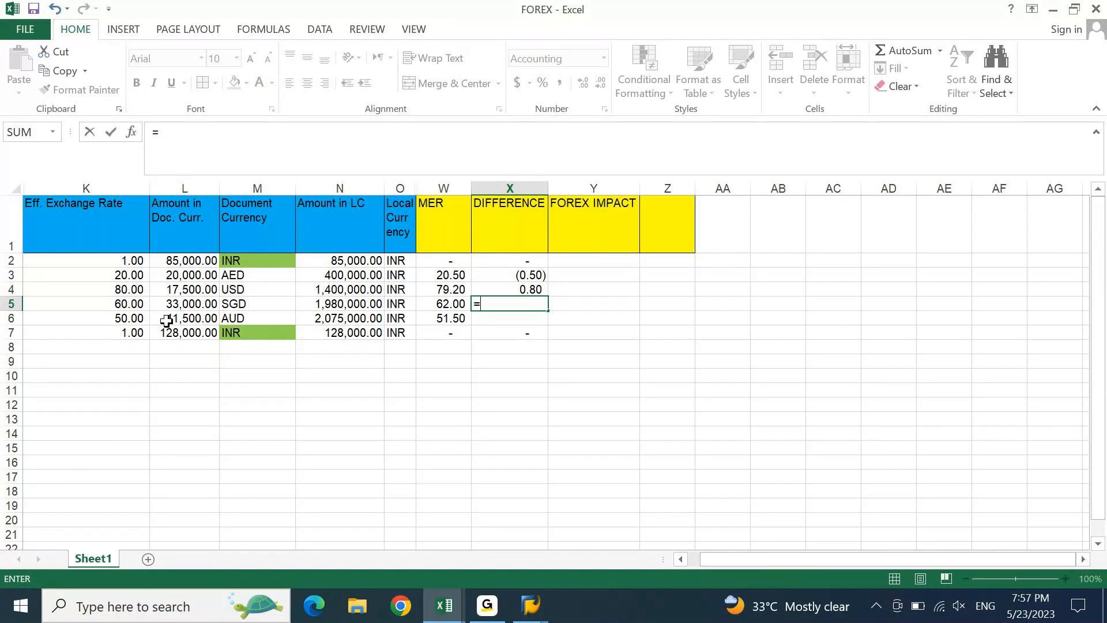
left_click(129, 304)
type("-")
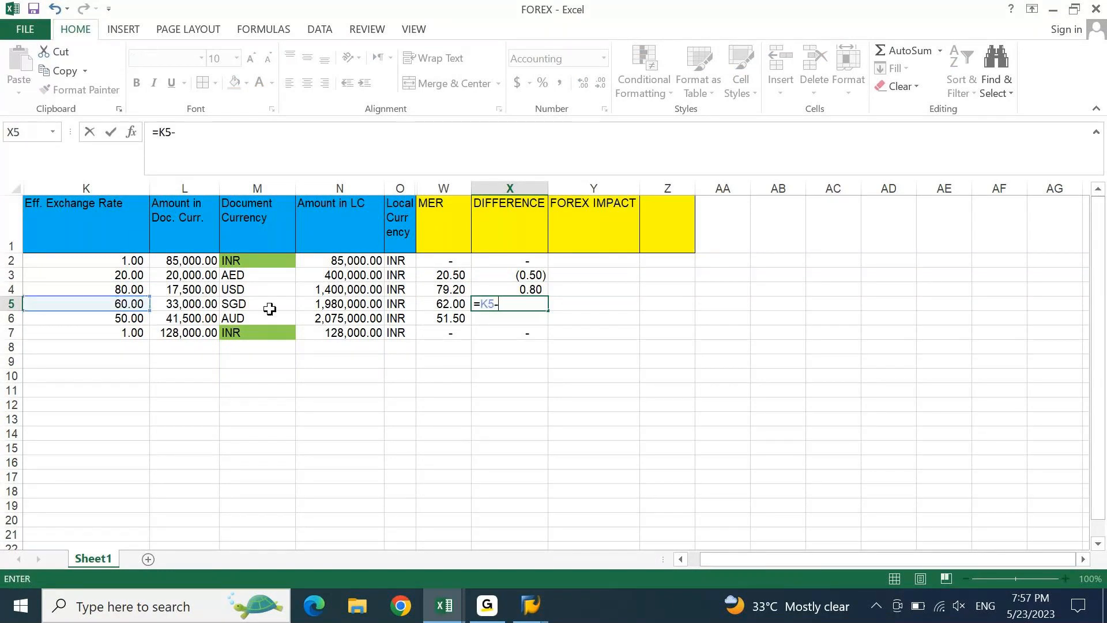
left_click(465, 303)
key("Return")
type("=")
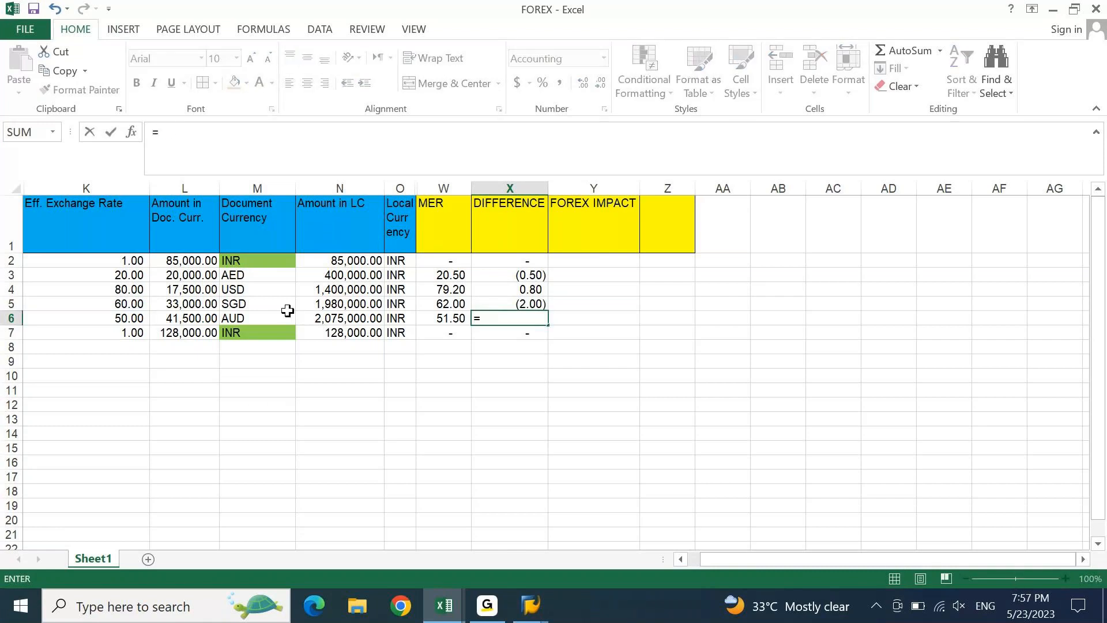
left_click(123, 315)
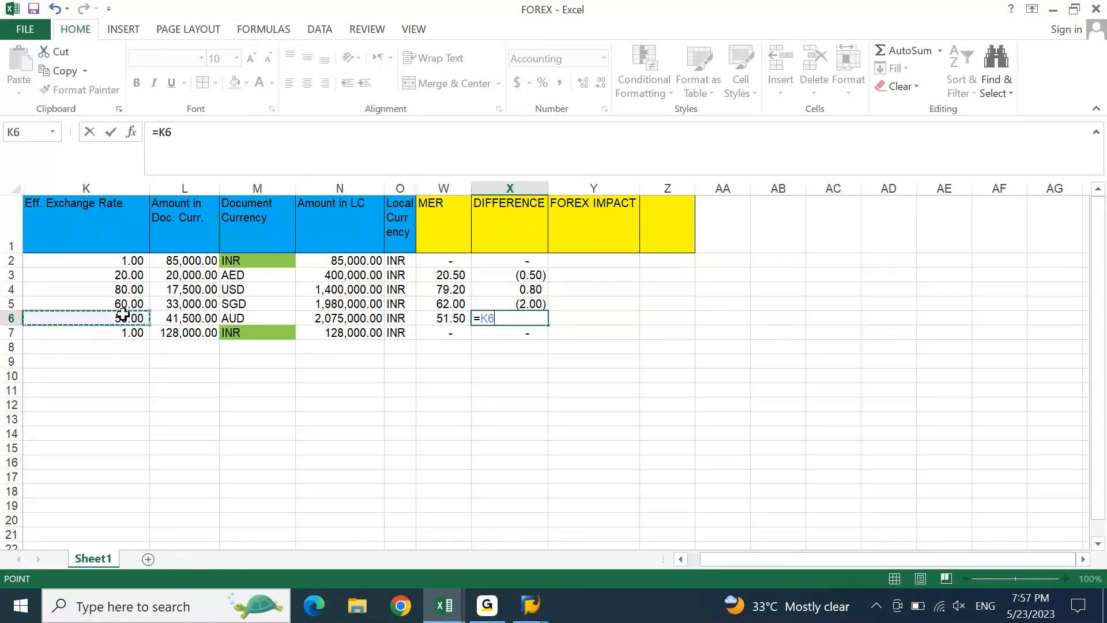
type("-")
left_click(457, 314)
key("Return")
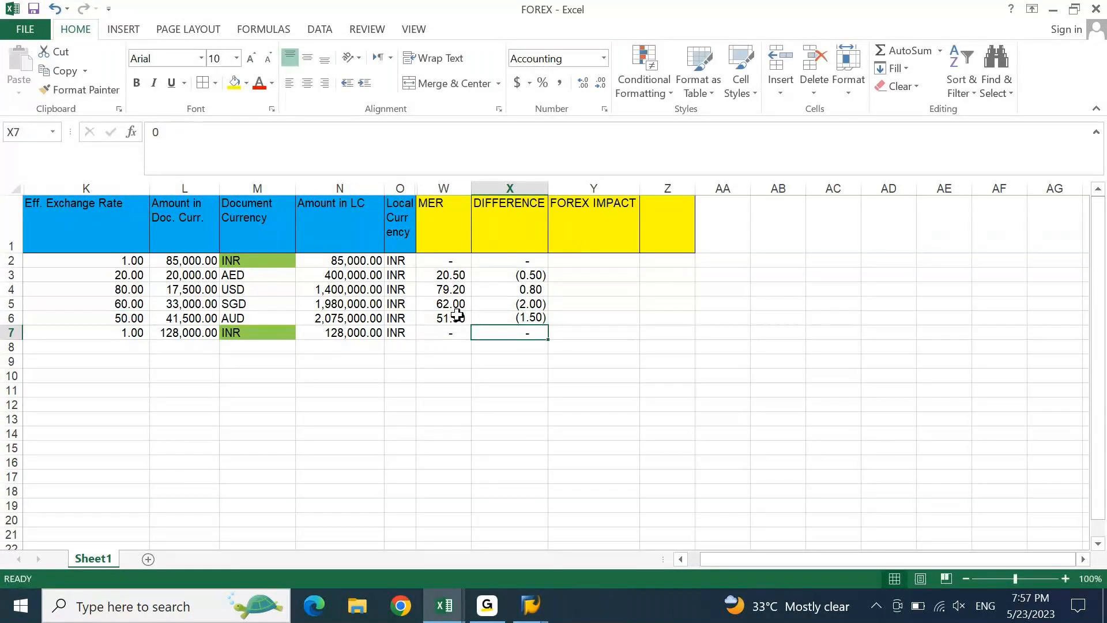
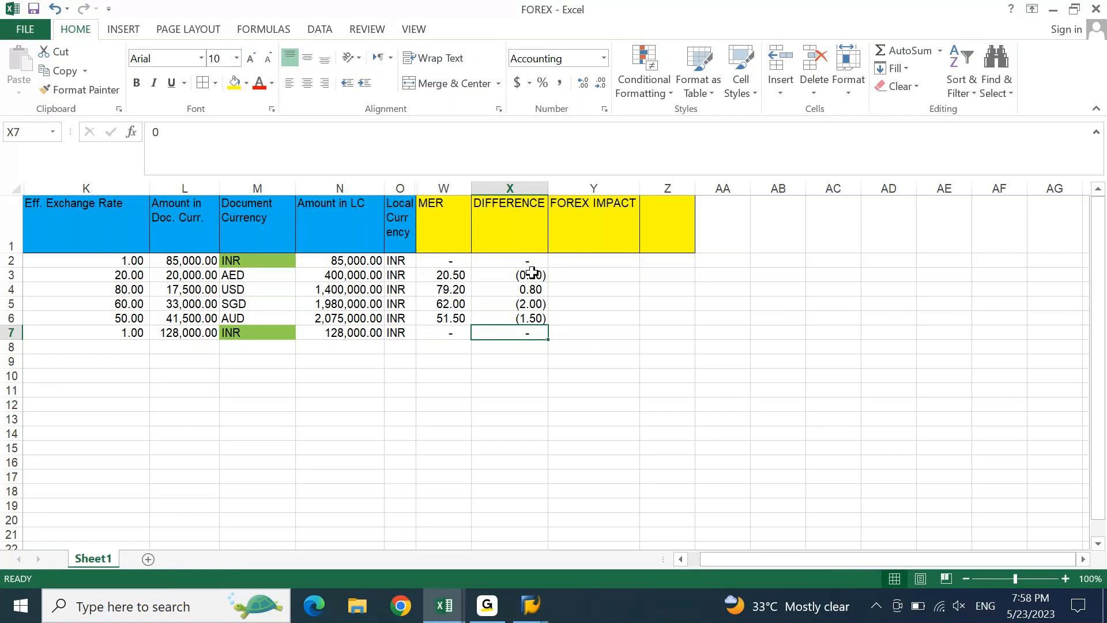
- Enter FOREX IMPACT formulas =X3*L3 and =X4*L4 for the AED and USD rows
left_click(587, 277)
type("=")
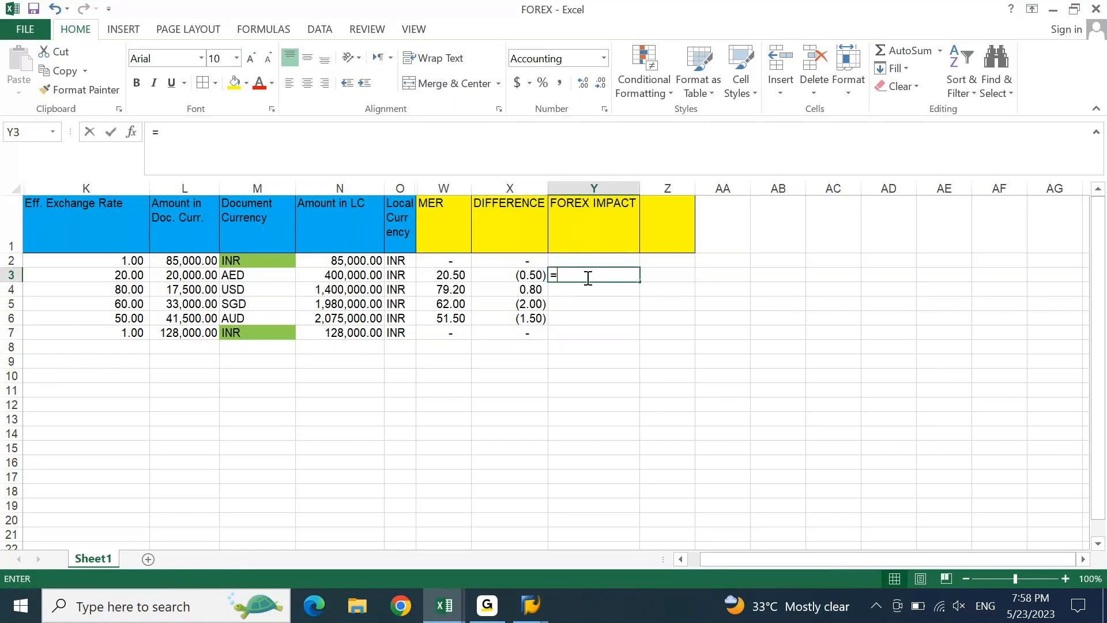
left_click(528, 275)
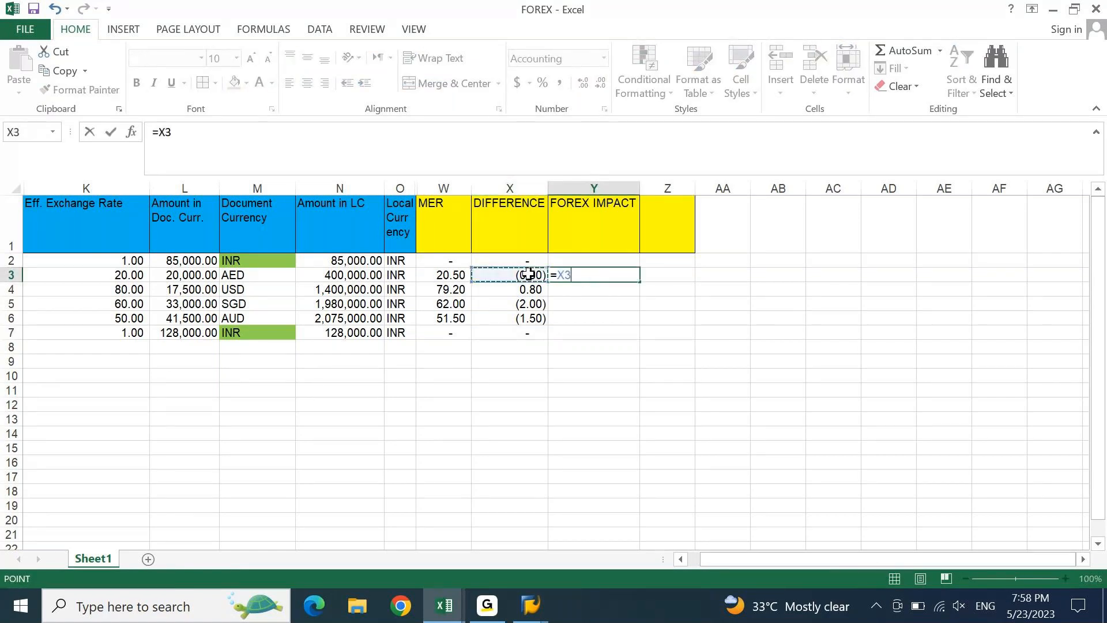
type("*")
left_click(198, 276)
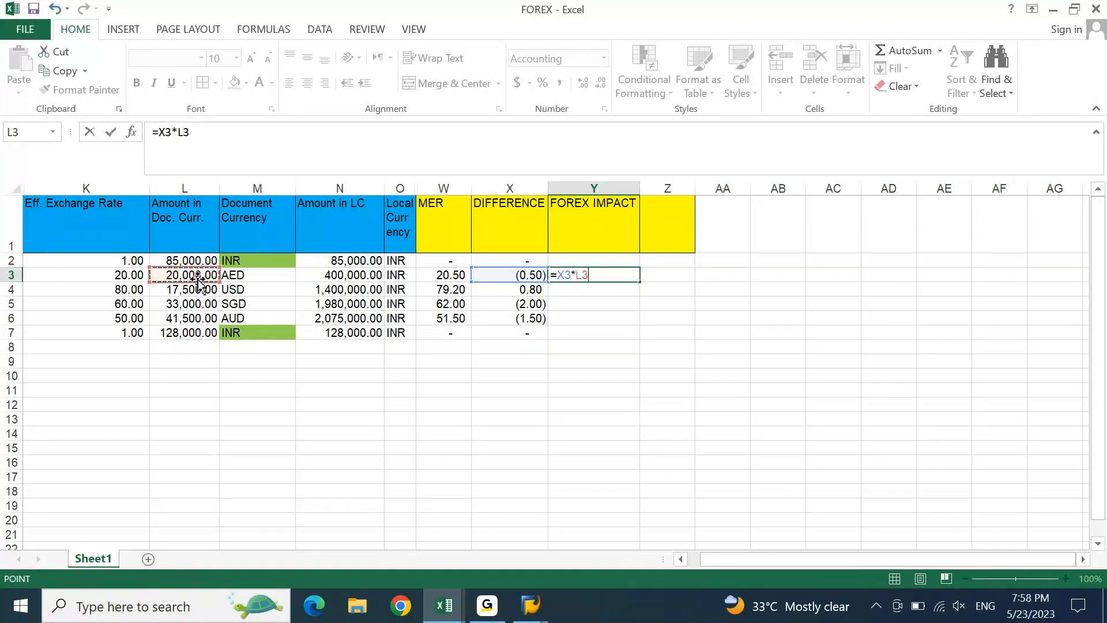
key("Return")
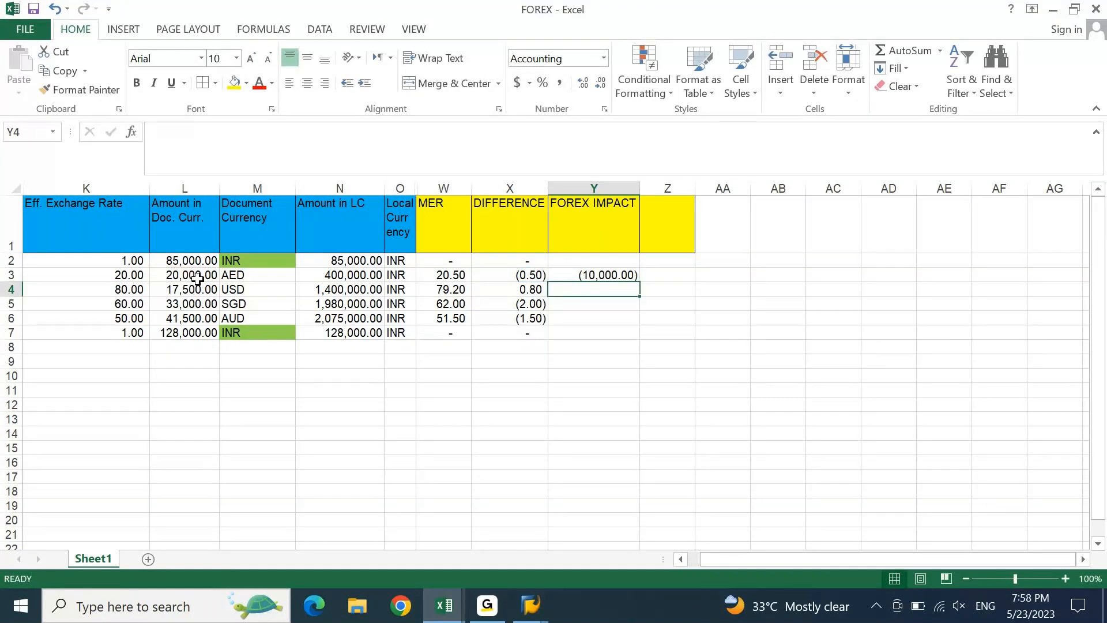
type("=")
key("Left")
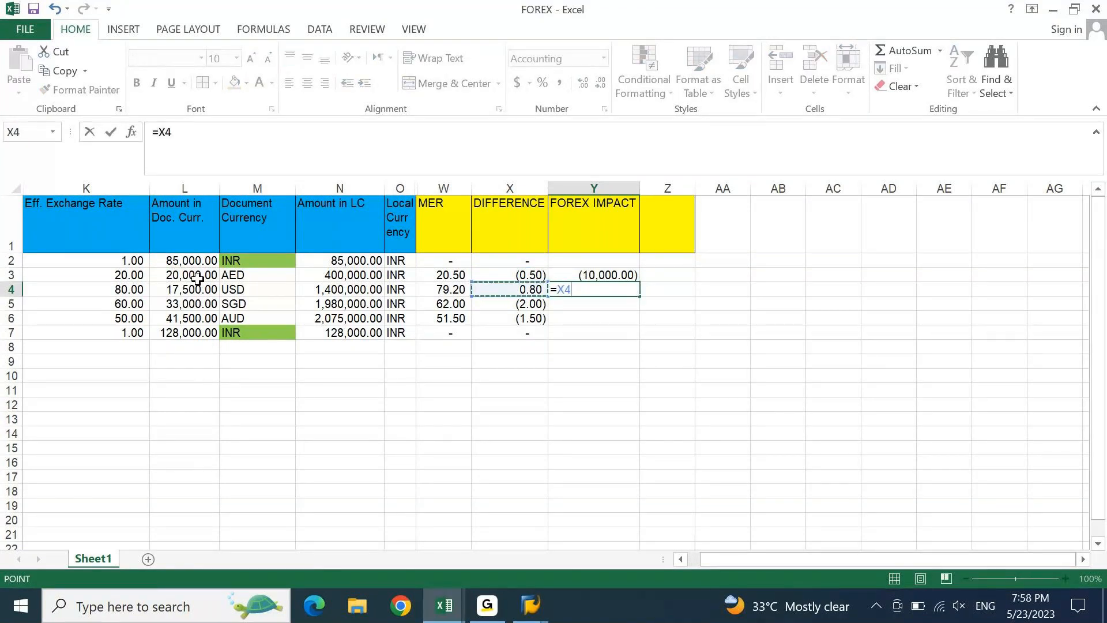
type("*")
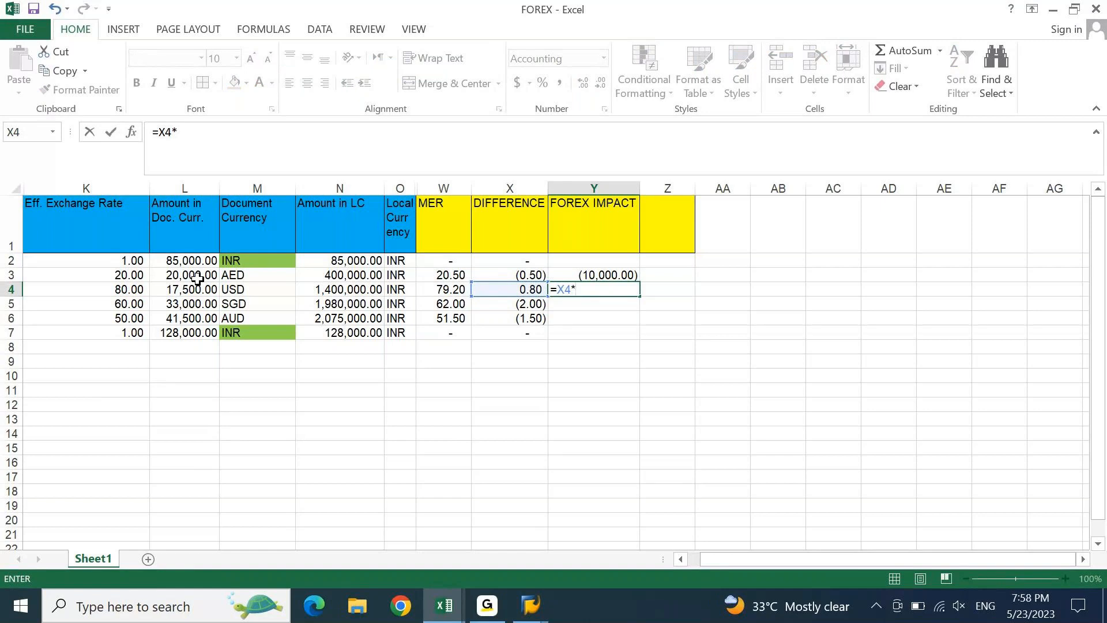
left_click(171, 293)
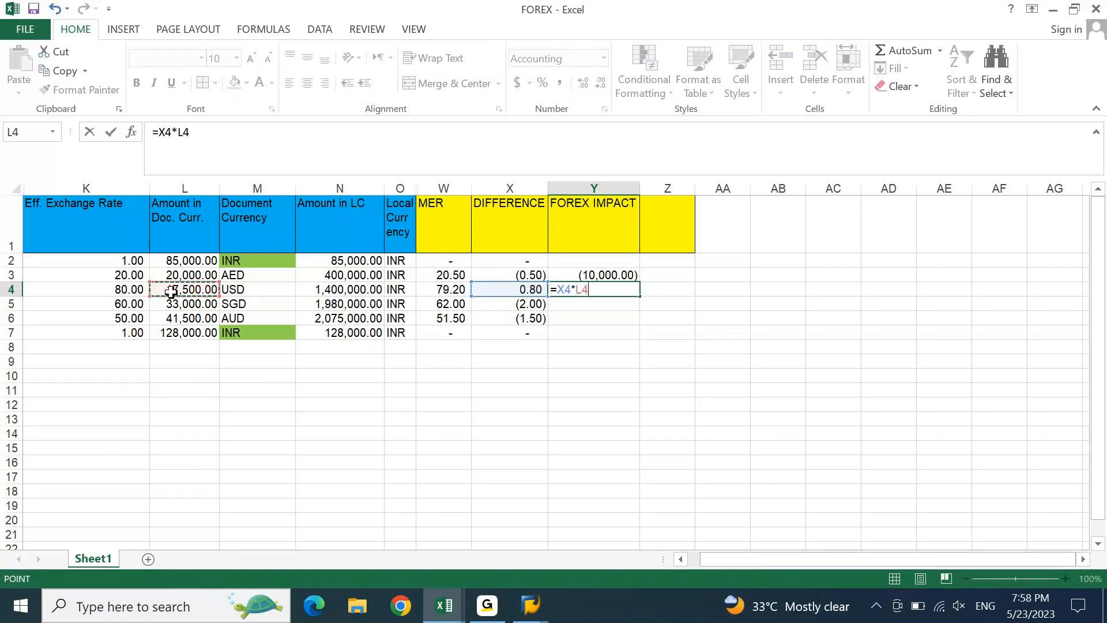
key("Return")
- Enter FOREX IMPACT formulas =X5*L5 and =X6*L6 for the SGD and AUD rows
type("=")
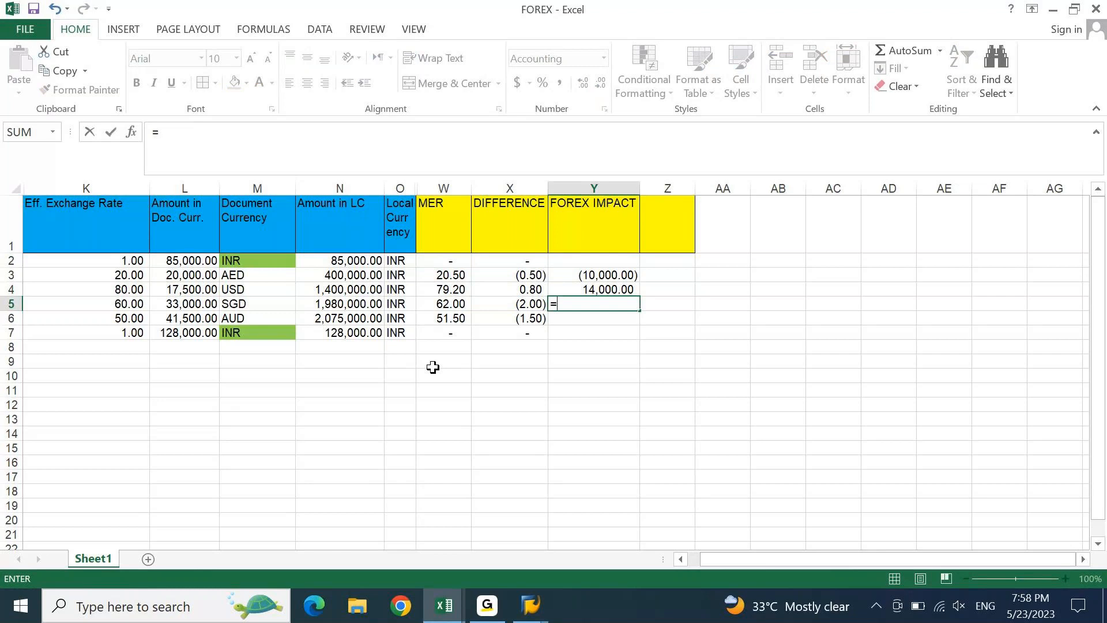
left_click(501, 309)
type("*")
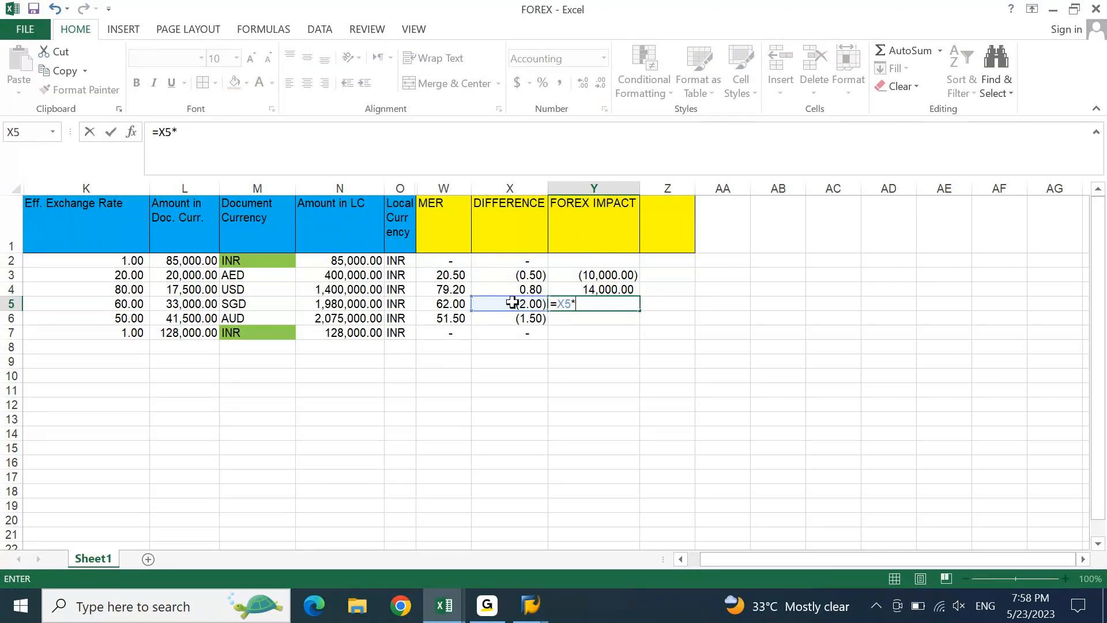
left_click(201, 305)
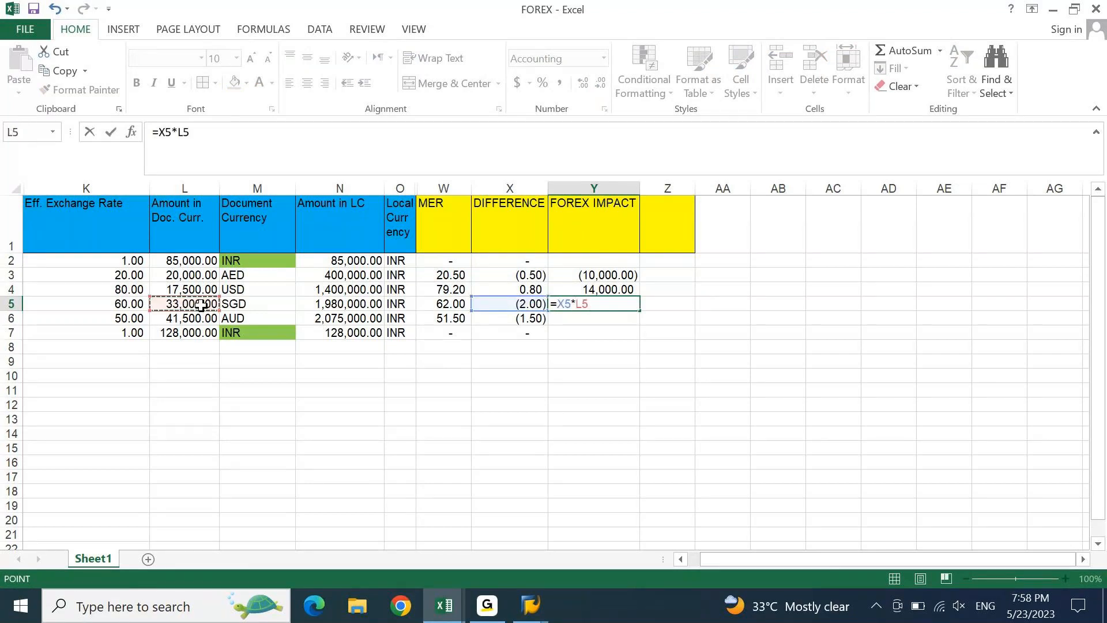
key("Return")
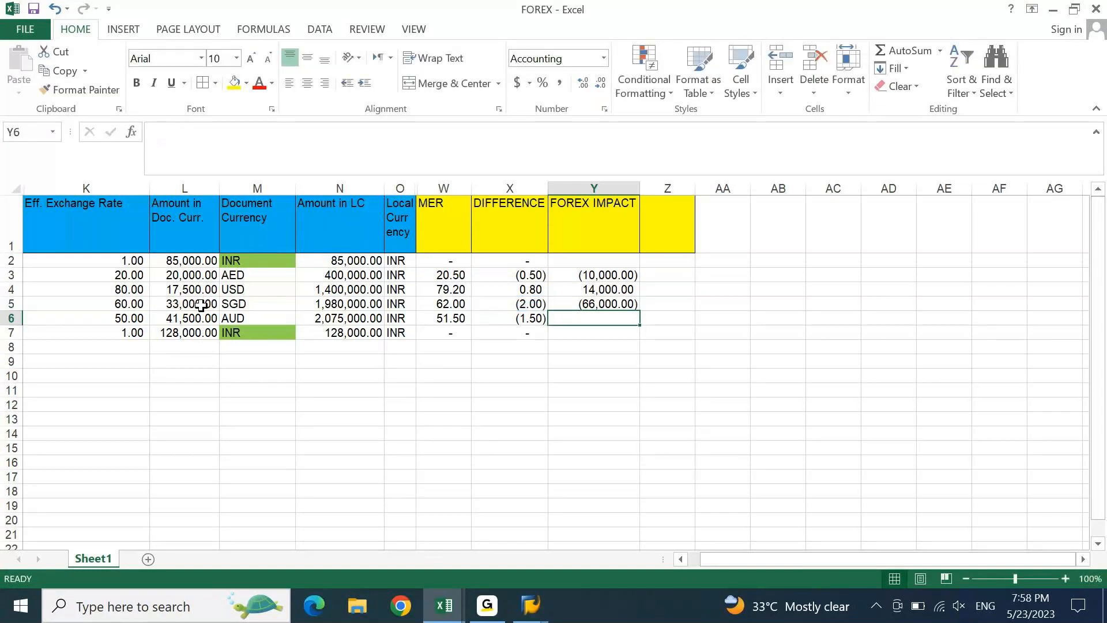
type("=")
left_click(514, 321)
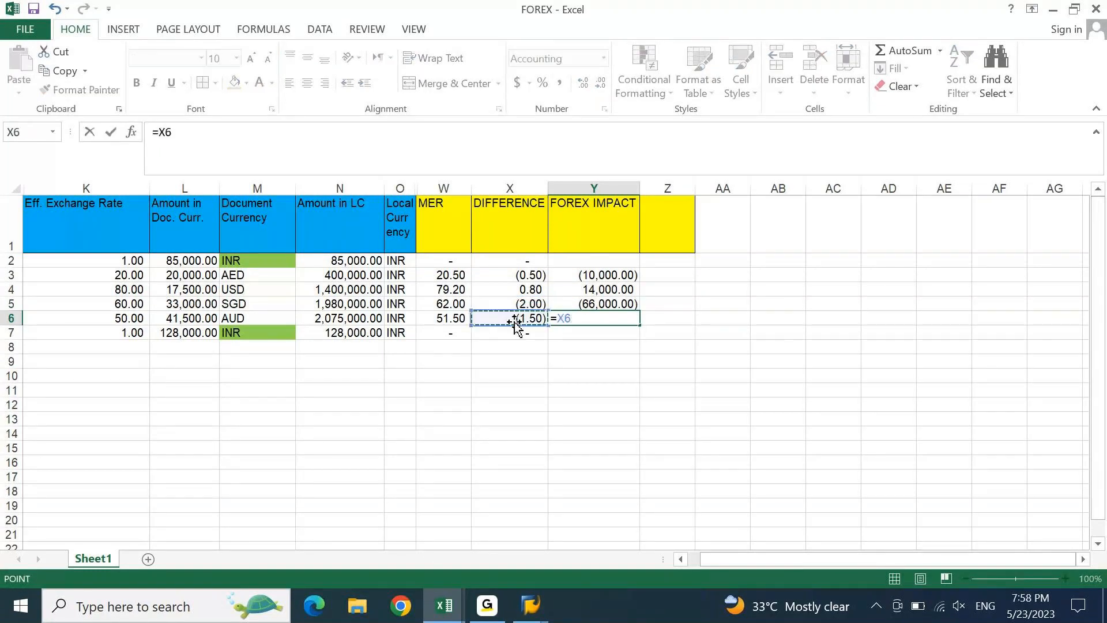
type("*")
left_click(178, 319)
key("Return")
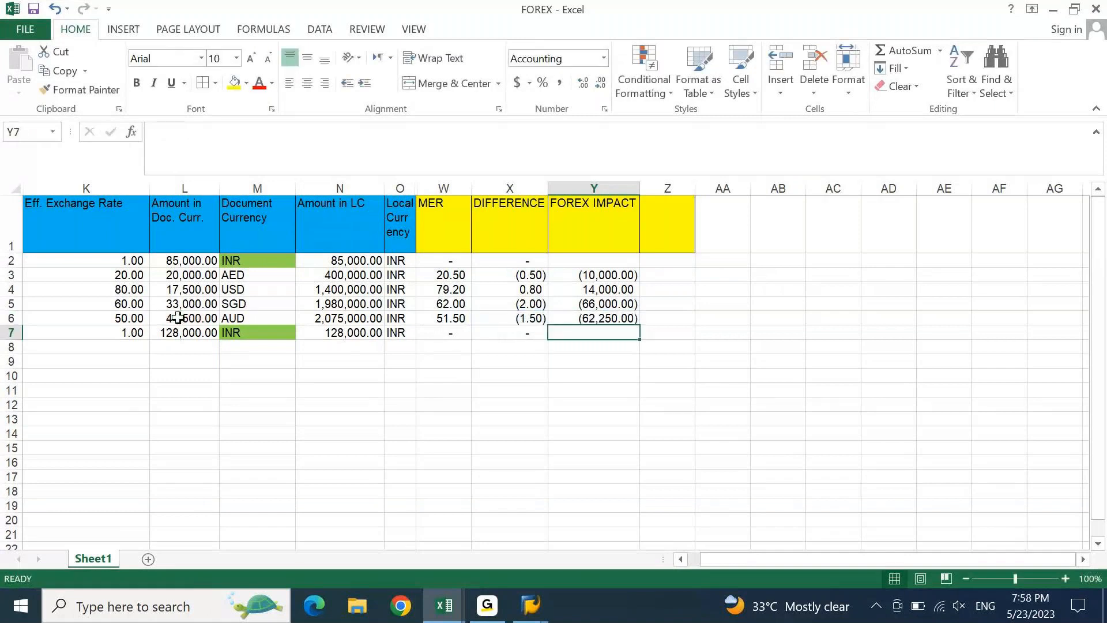
- Enter 0 as the FOREX IMPACT for the two INR rows in Y2 and Y7
key("Down")
key("Up")
key("Up")
key("Up")
key("Up")
key("Up")
key("Up")
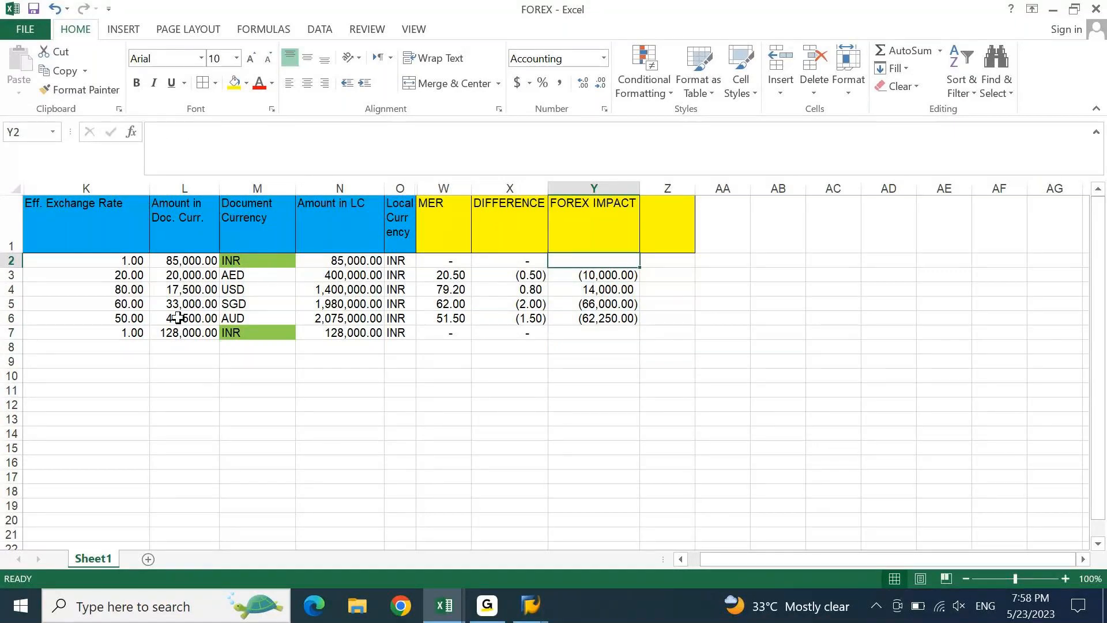
type("0")
key("Return")
key("Down")
key("Down")
key("Down")
key("Down")
type("0")
key("Return")
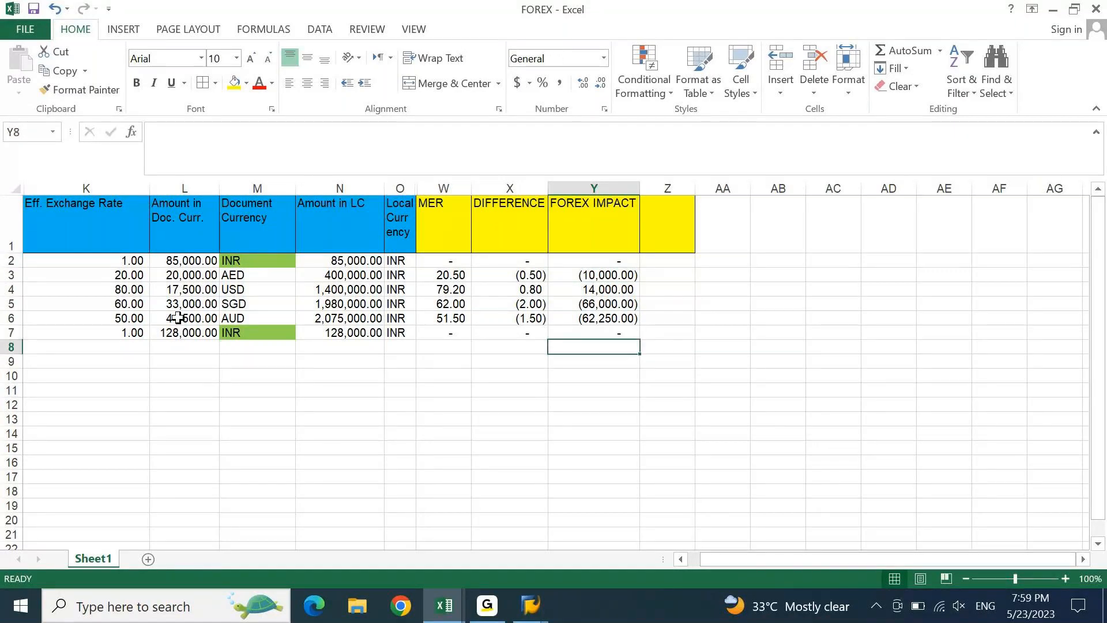
key("Up")
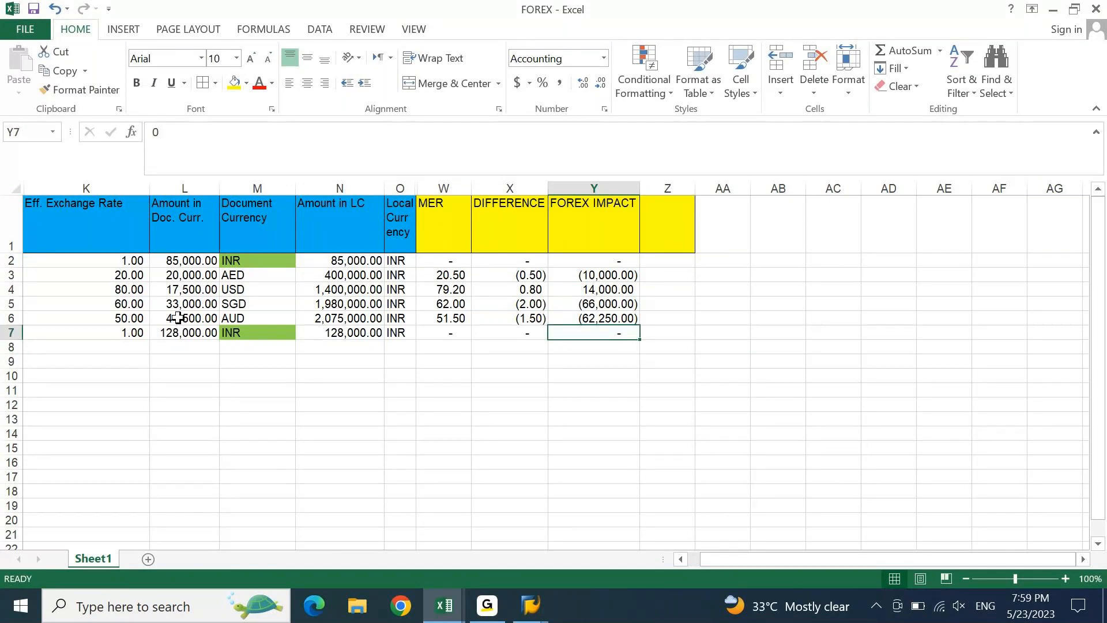
key("Right")
key("Up")
key("Up")
key("Up")
key("Up")
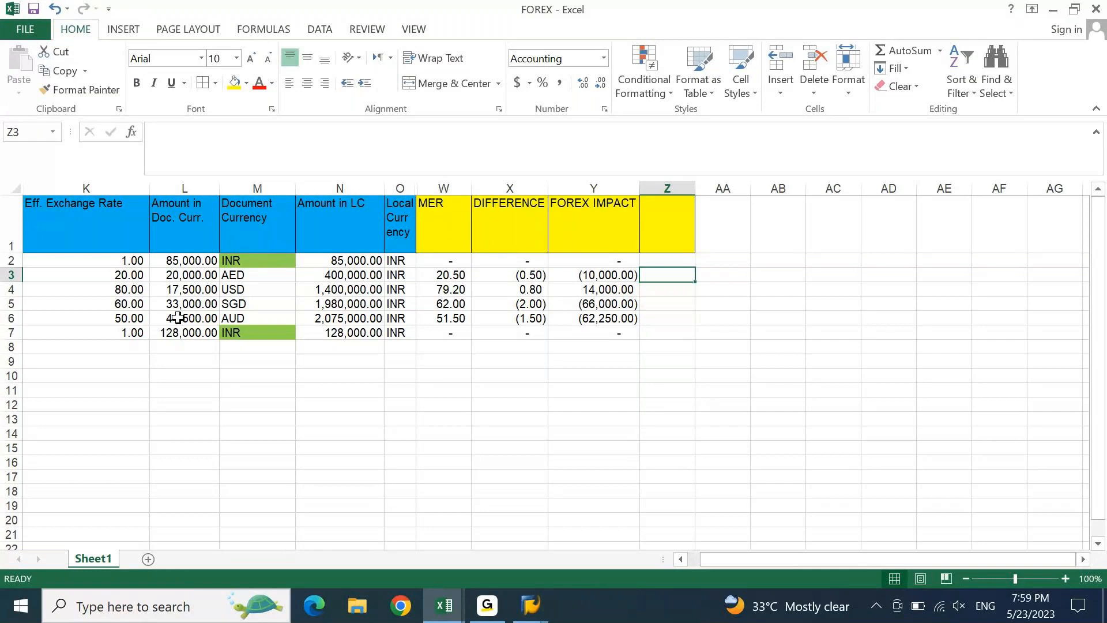
- Label Z3:Z6 as Gain, Loss, Gain and Gain for the AED, USD, SGD and AUD rows
type("gAIN")
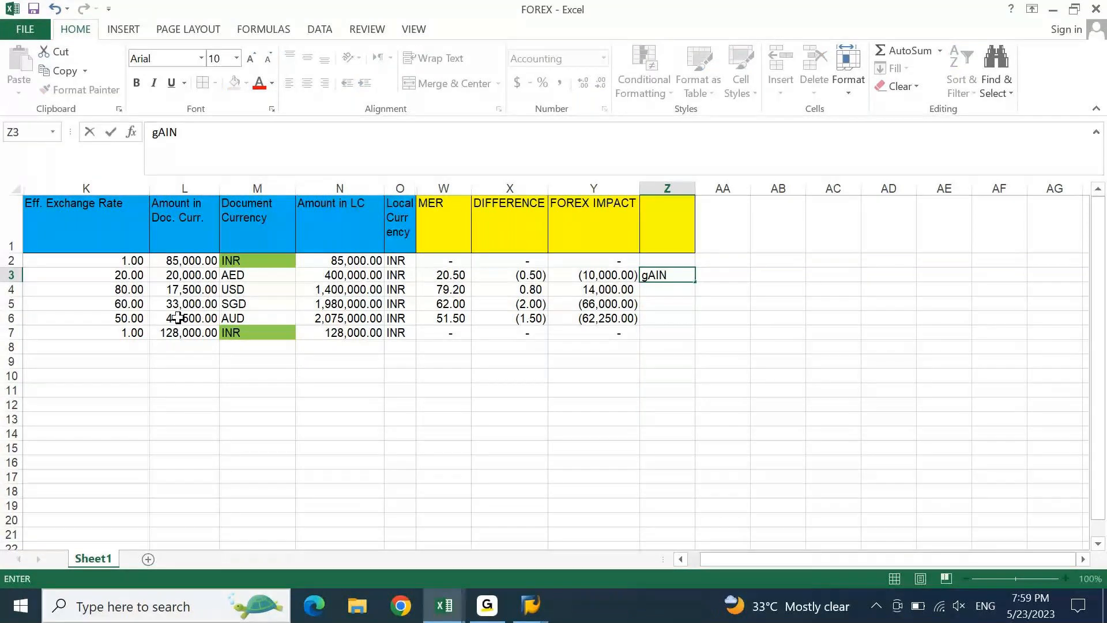
key("Return")
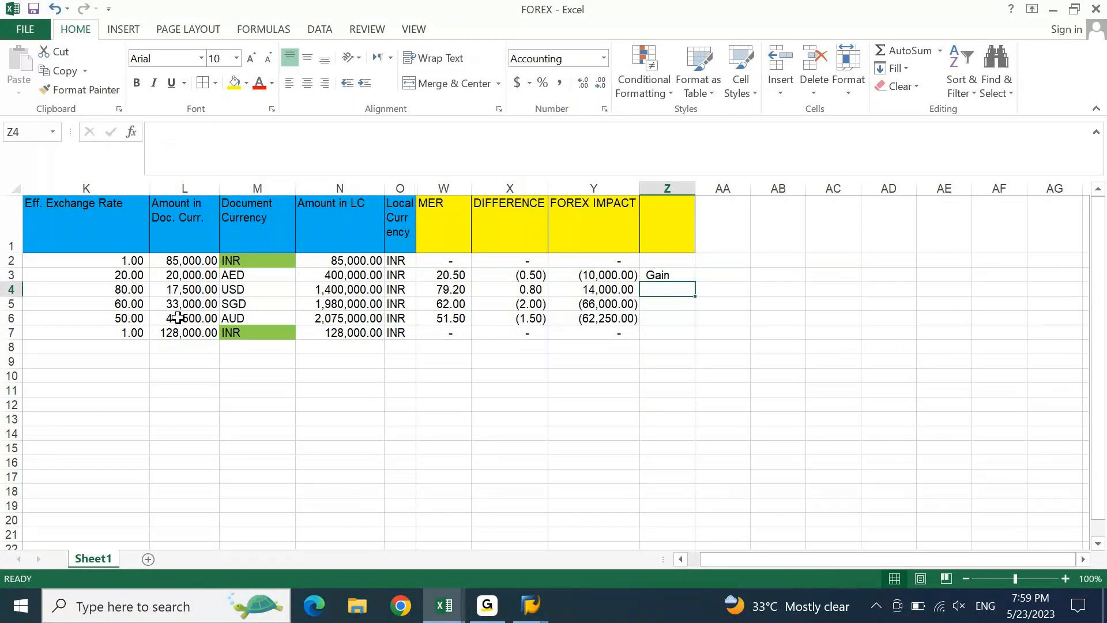
type("Loss")
key("Return")
type("Gain")
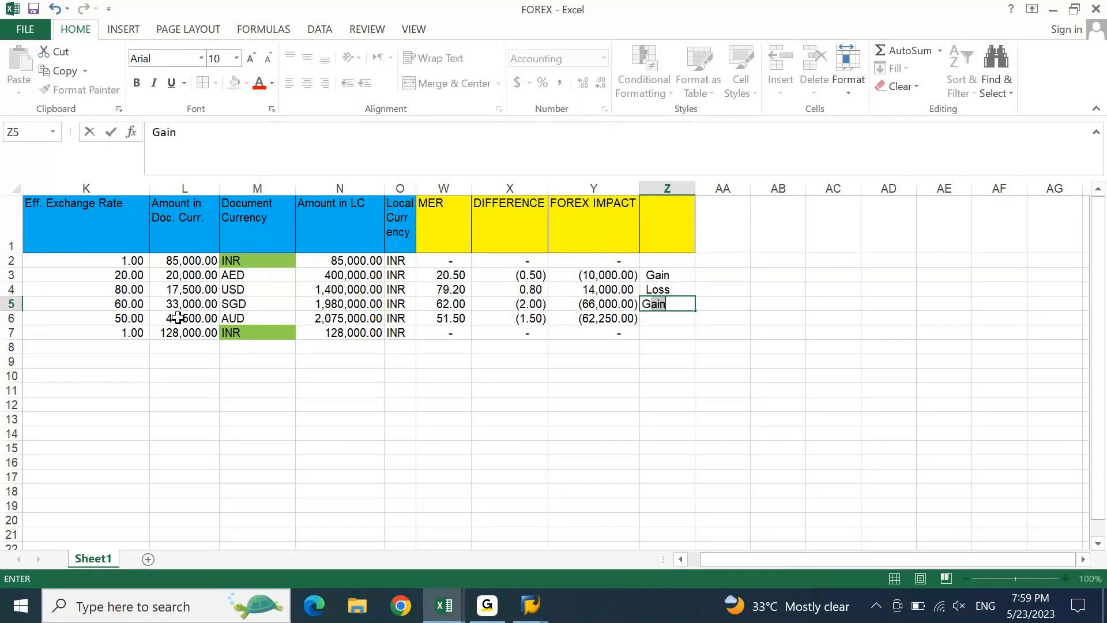
key("Return")
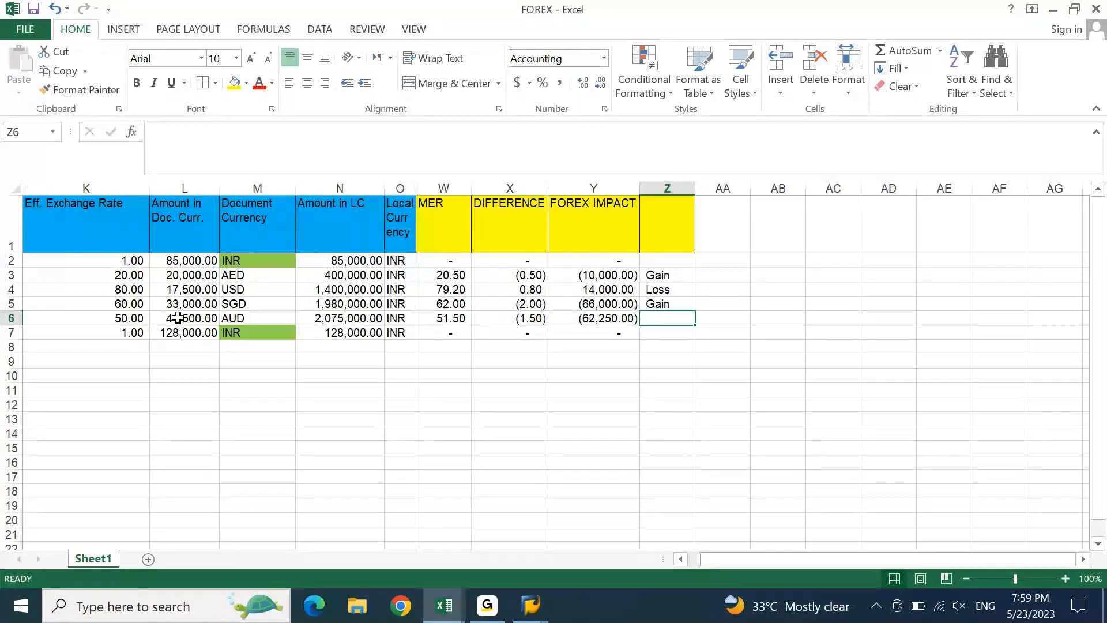
type("G")
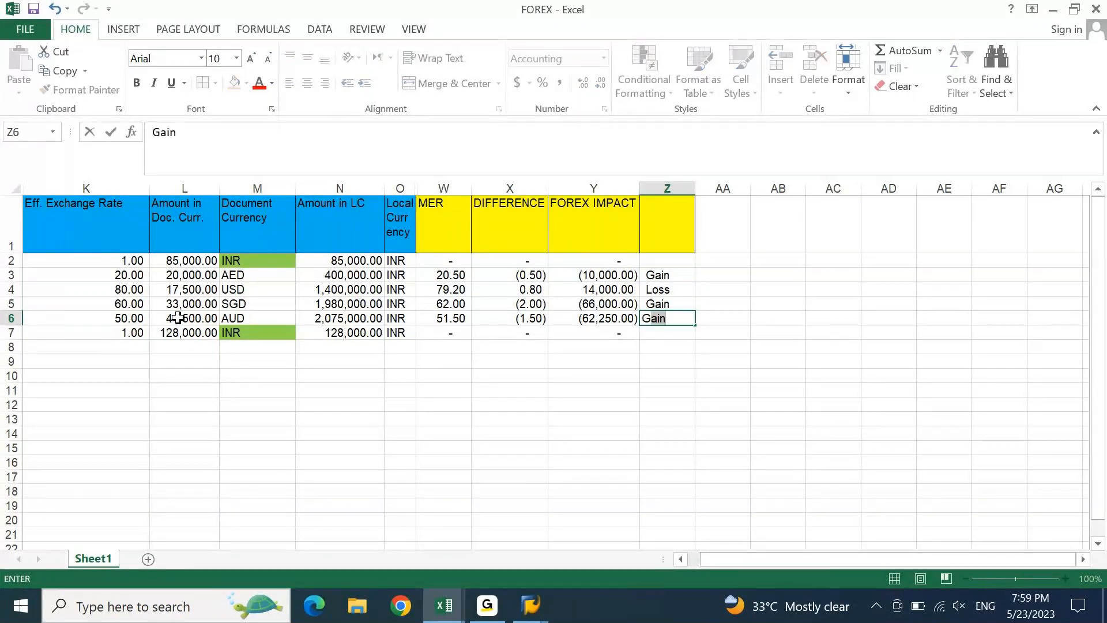
key("Return")
key("Left")
key("Down")
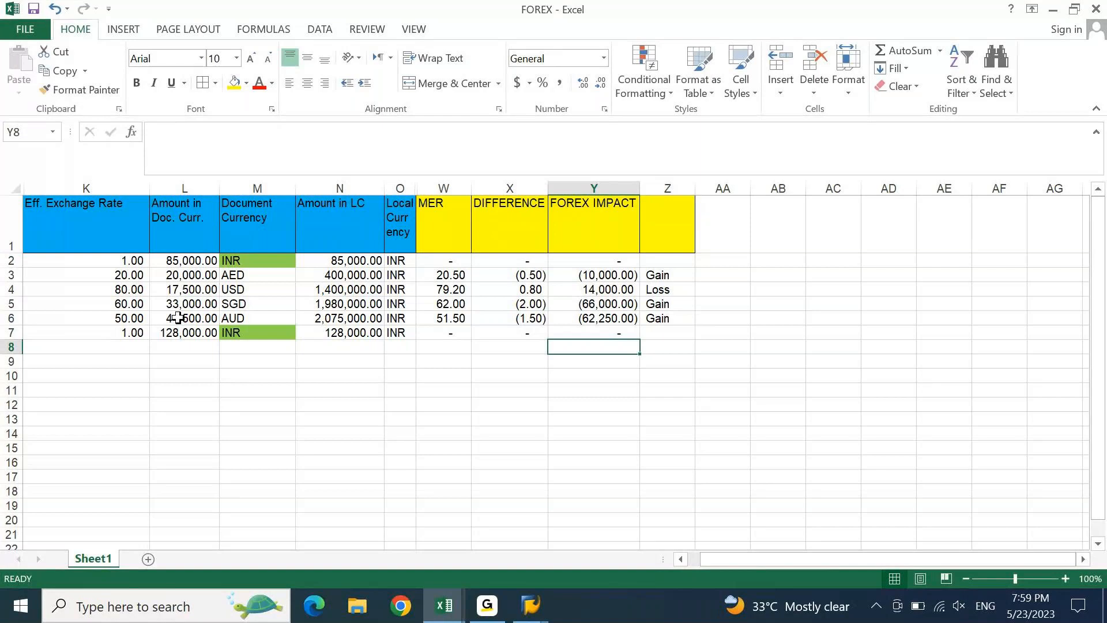
- AutoSum Y8 to a bold (124,250.00) total, label it 'Forex Gain' in bold, and autofit column Z
key("alt+equal")
key("alt+equal")
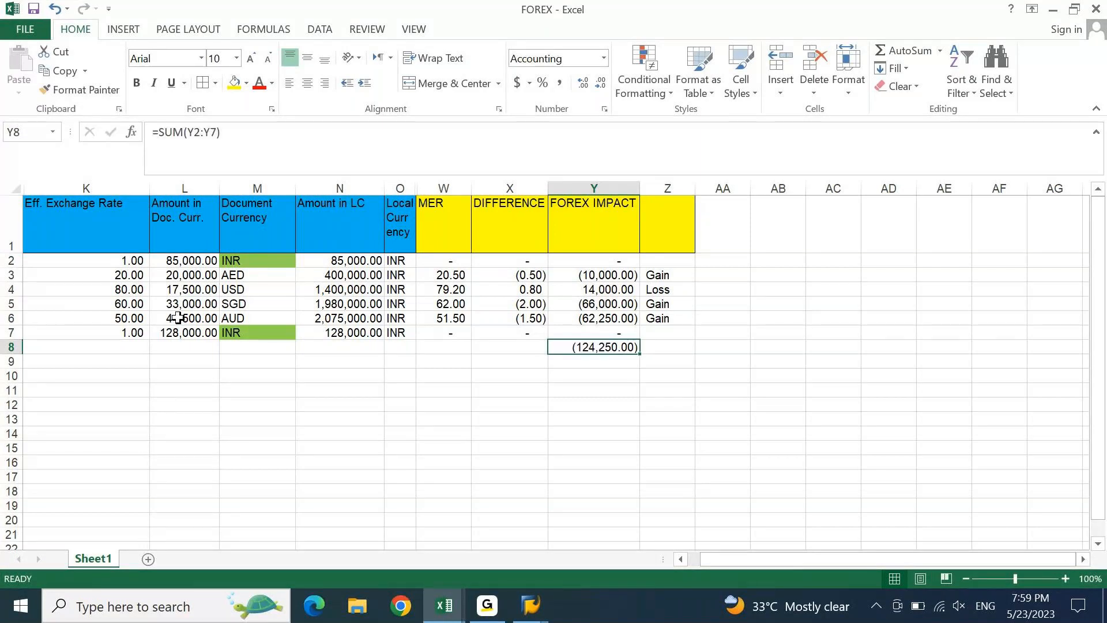
key("ctrl+b")
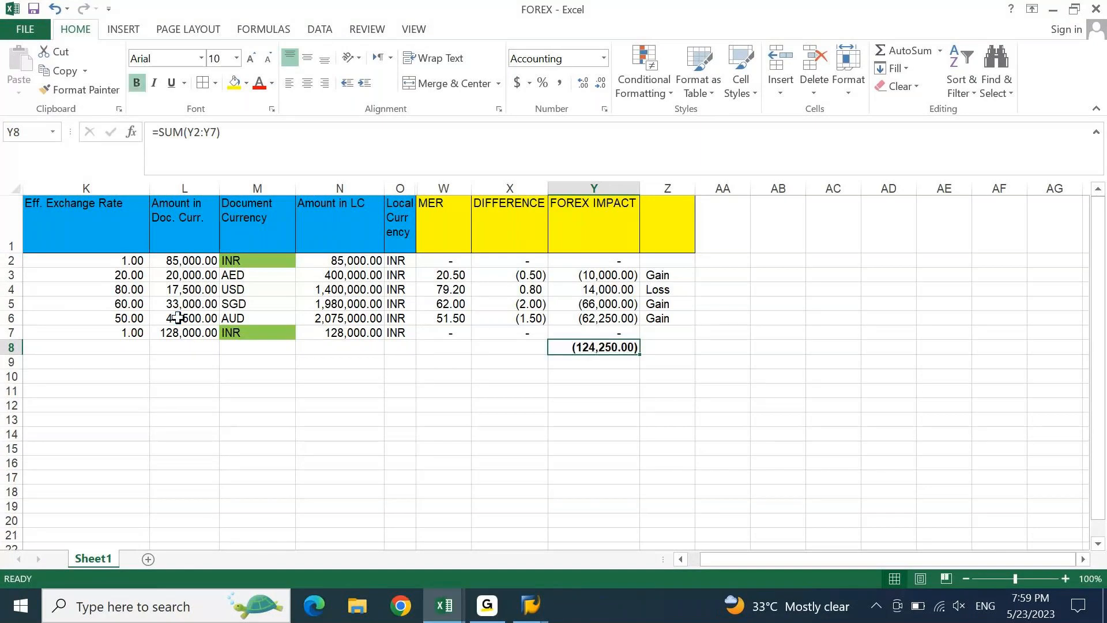
key("Right")
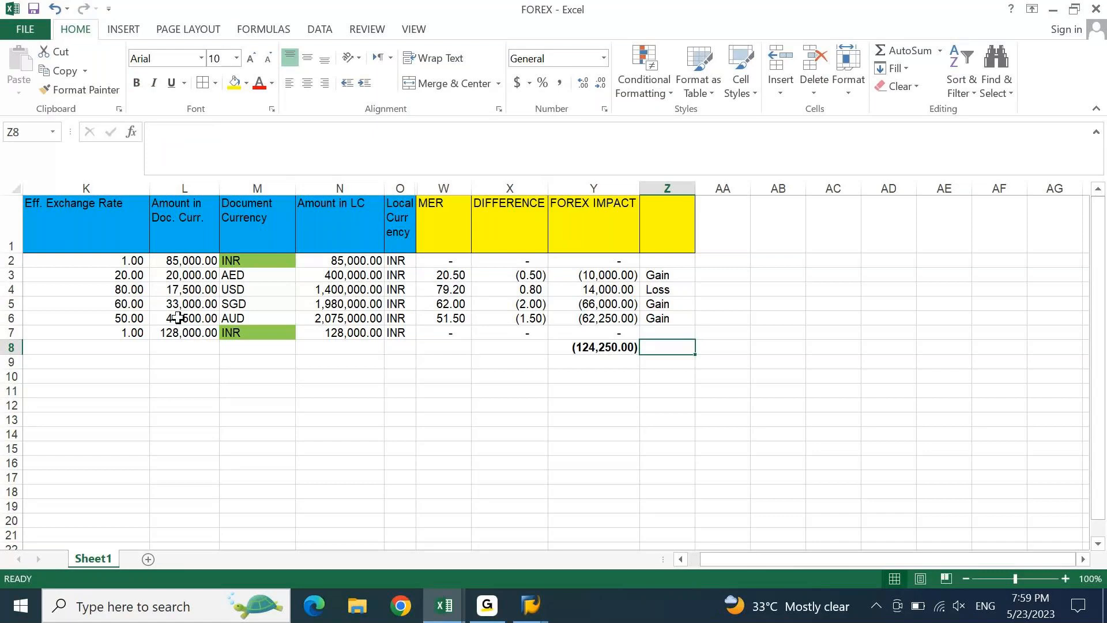
type("For")
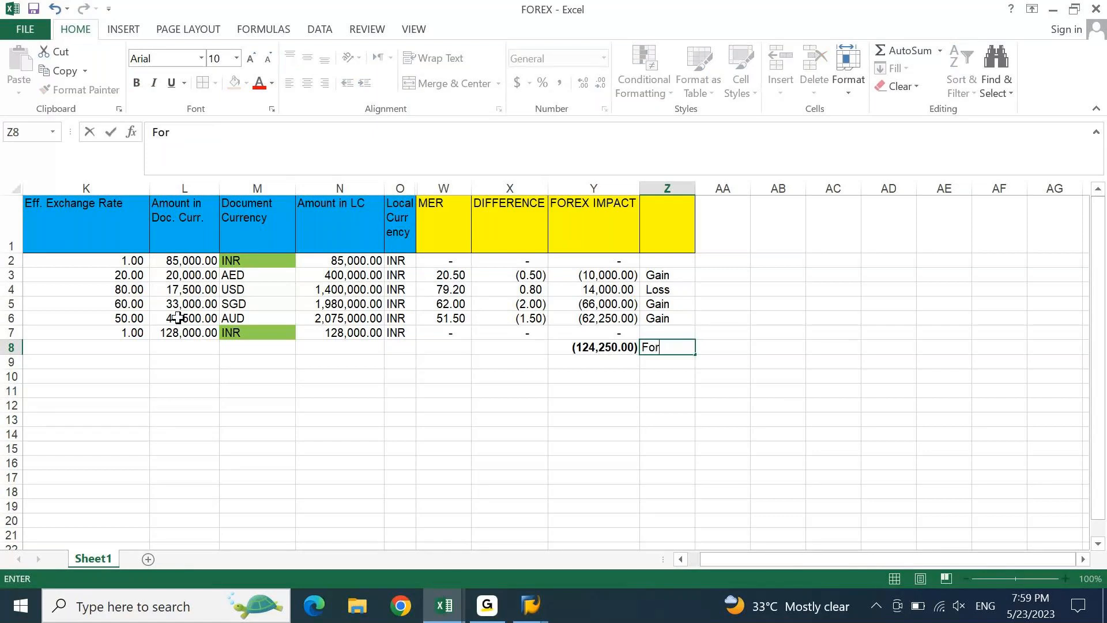
type("ex Gain")
key("ctrl+Return")
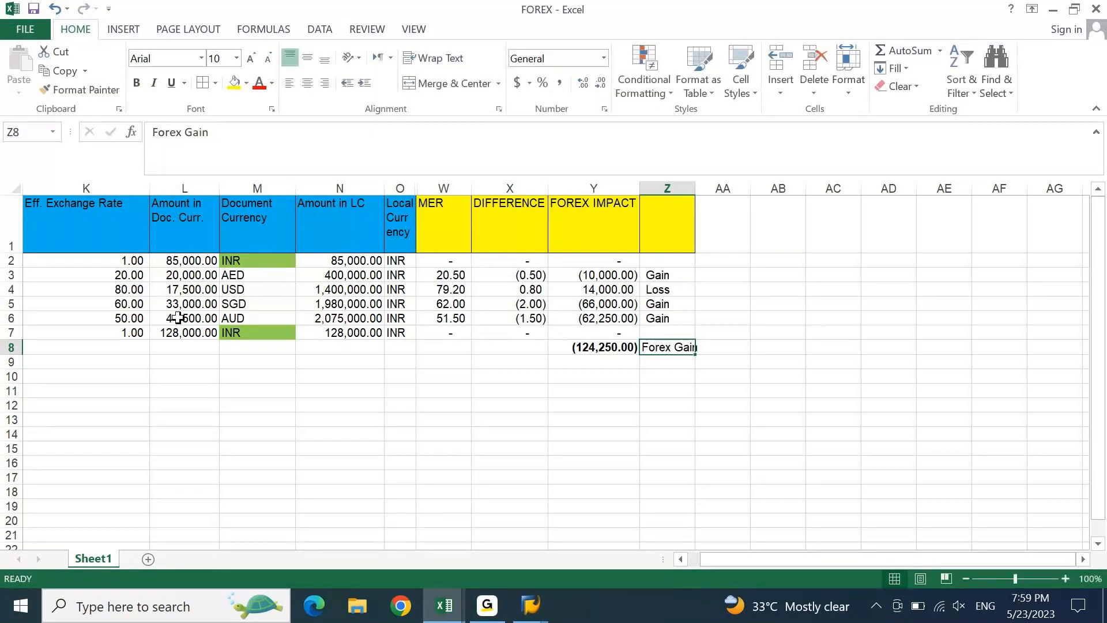
key("ctrl+b")
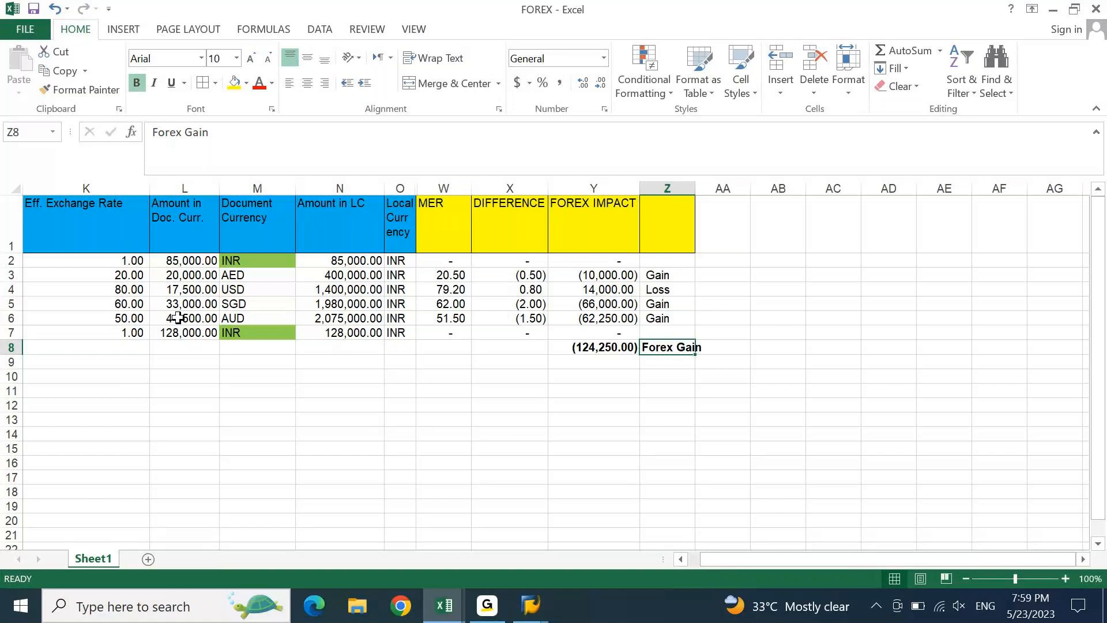
key("alt+o")
key("c")
key("a")
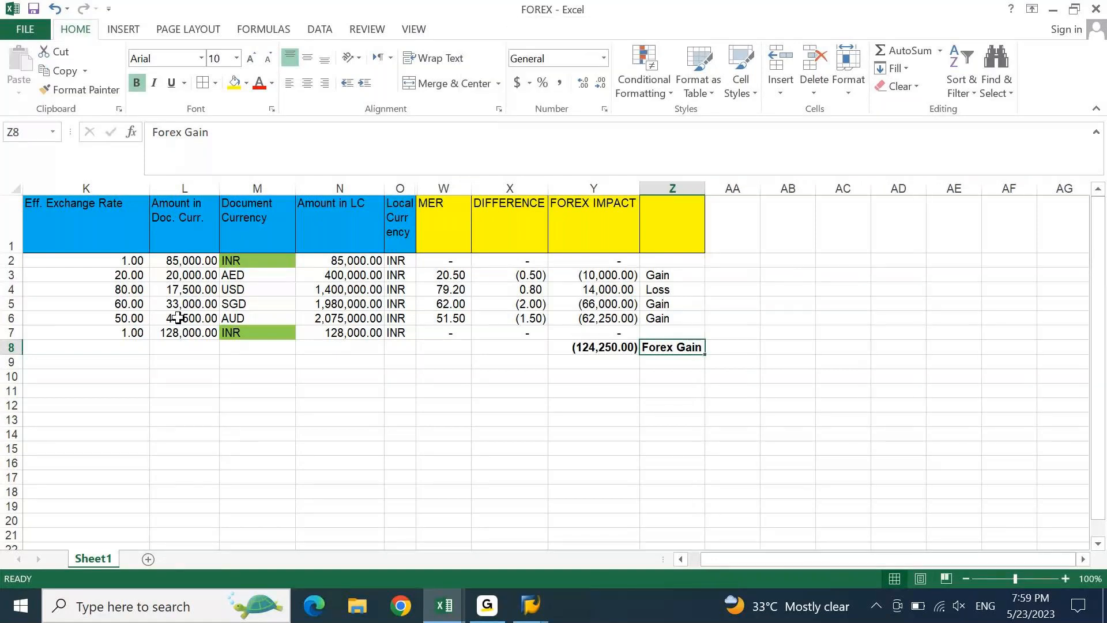
key("alt+Tab")
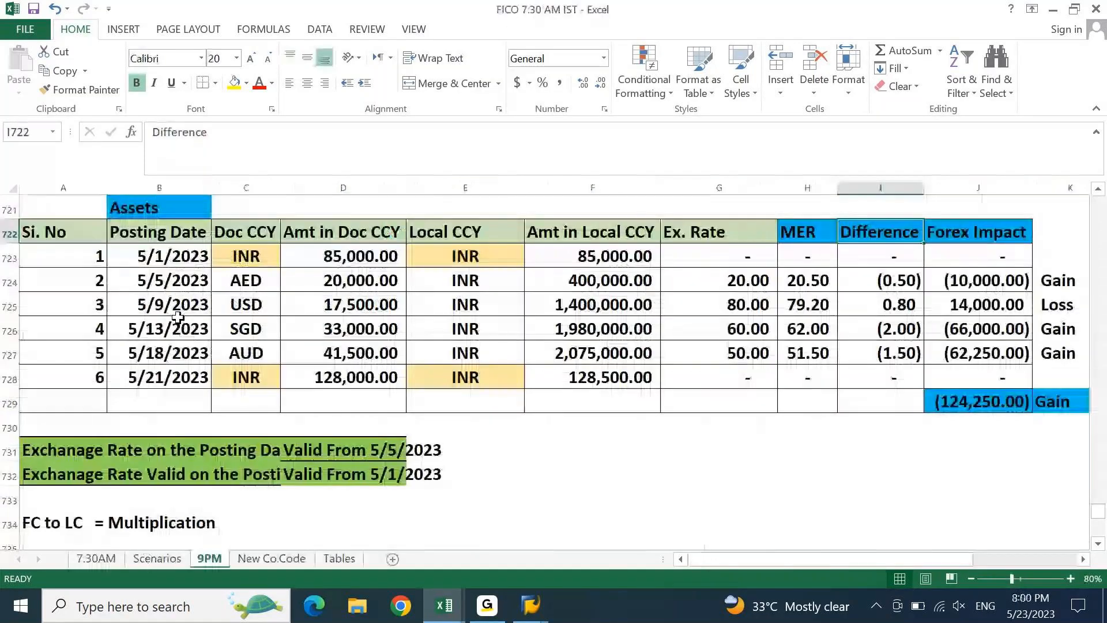
left_click(1012, 402)
key("Right")
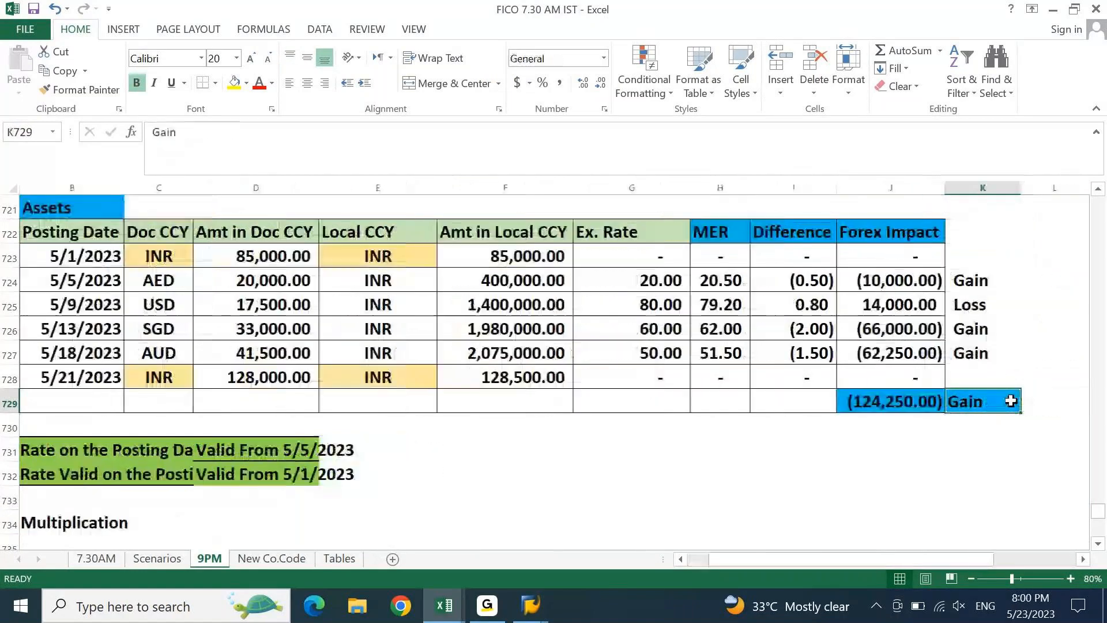
key("alt+Tab")
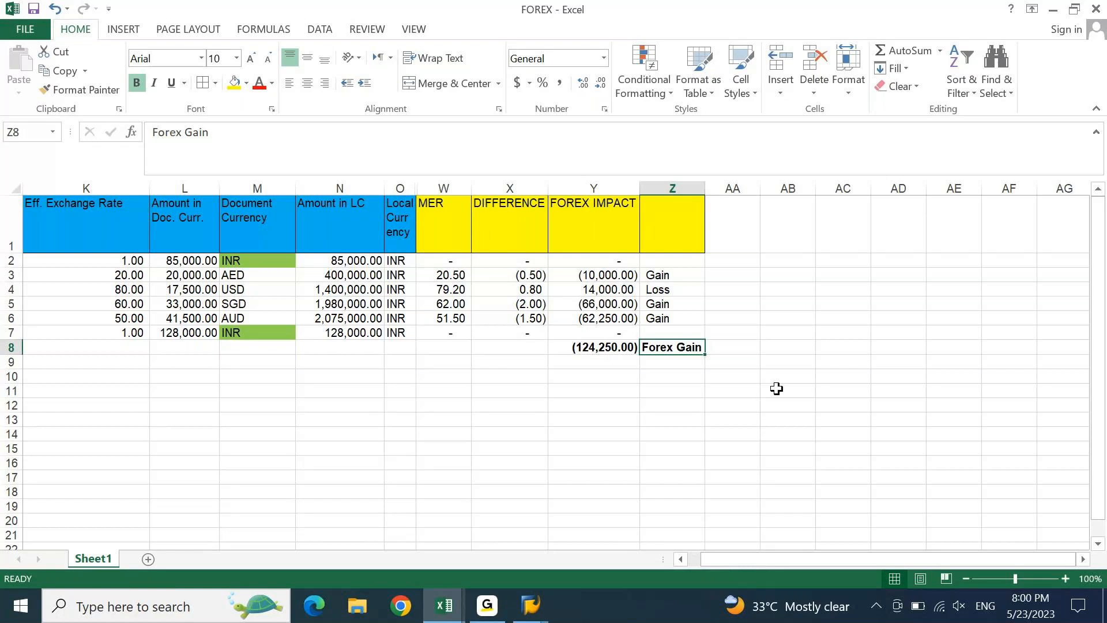
left_click(1074, 9)
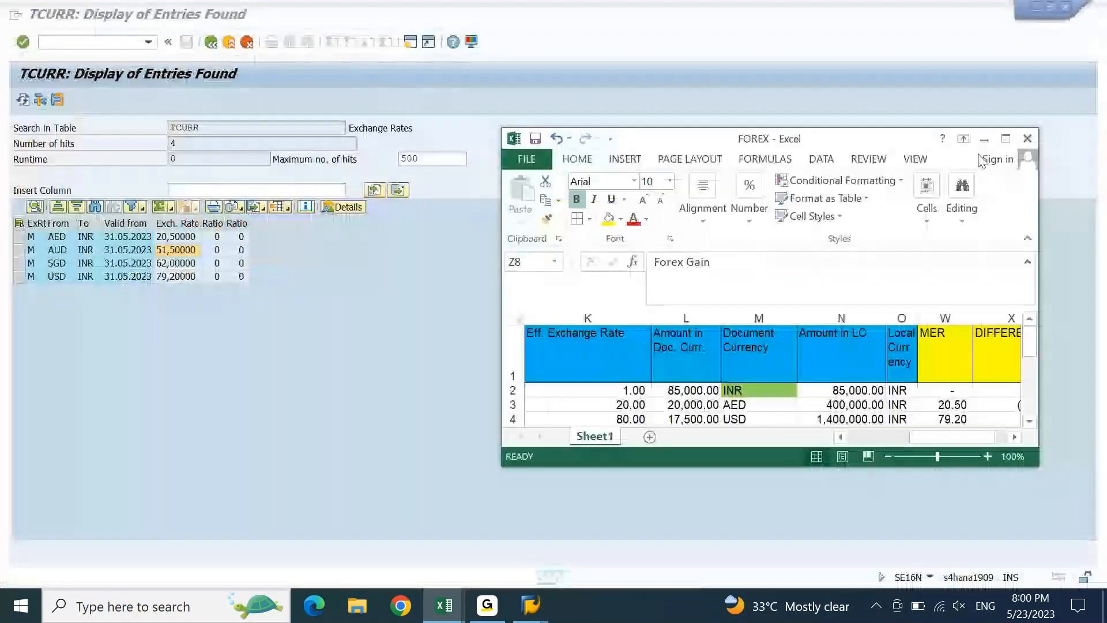
left_click(1008, 137)
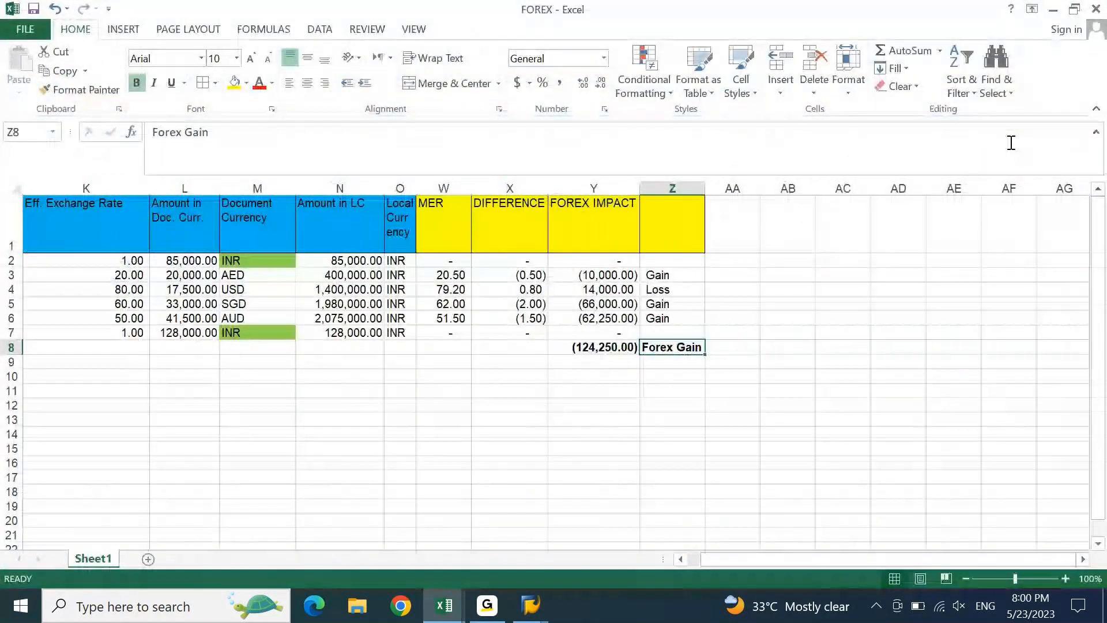
key("alt+Tab")
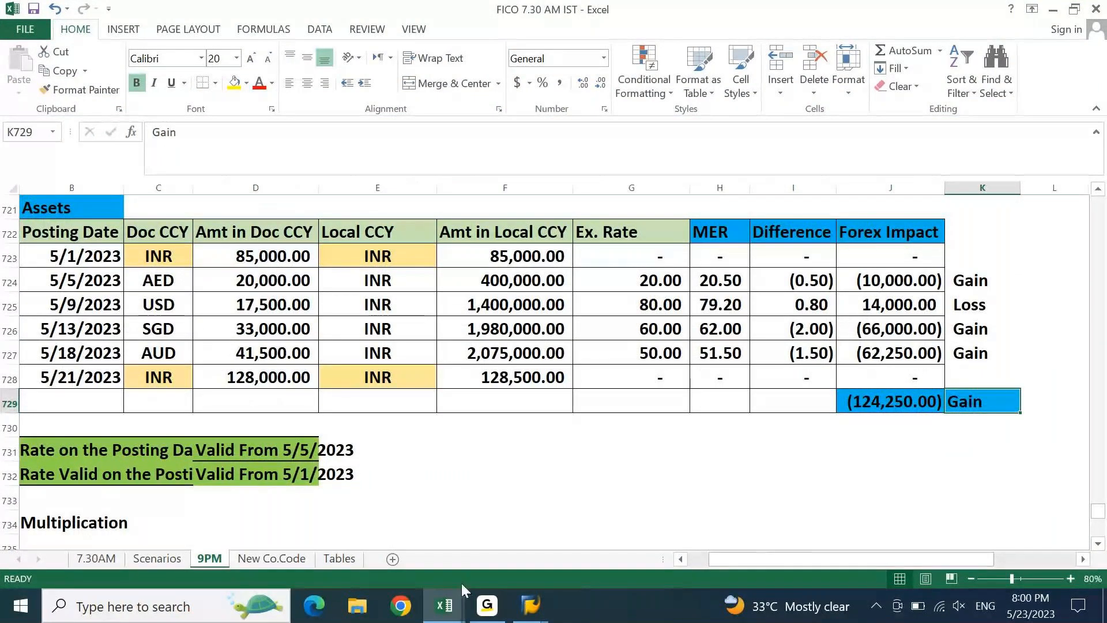
- Snip the FICO forex table from Posting Date down to its (124,250.00) Gain total with Snipping Tool
left_click(186, 612)
type("sni")
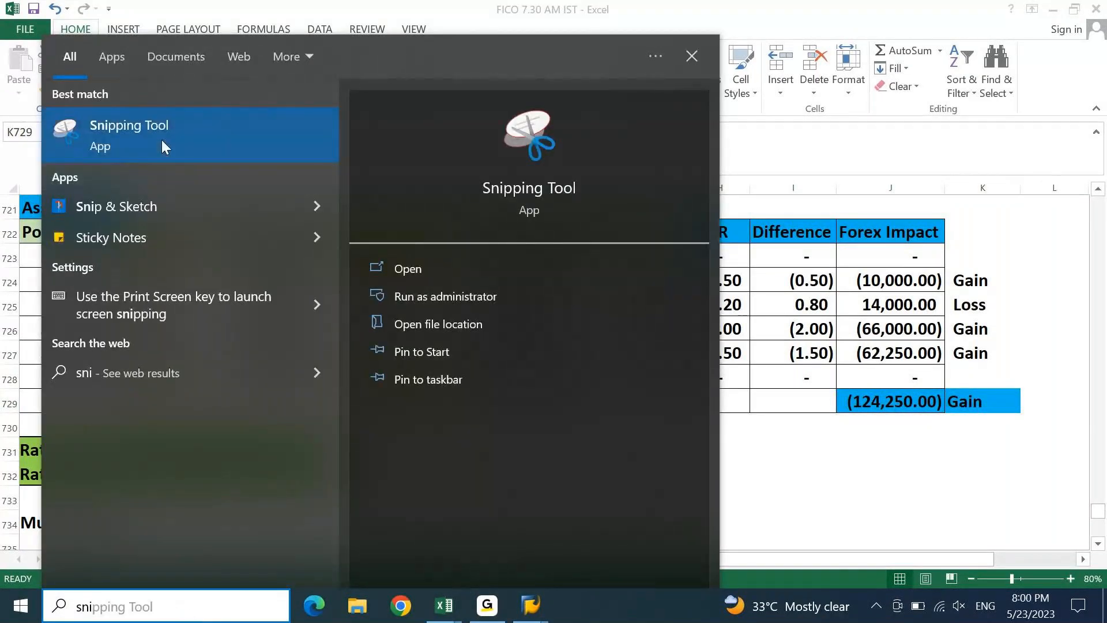
left_click(161, 139)
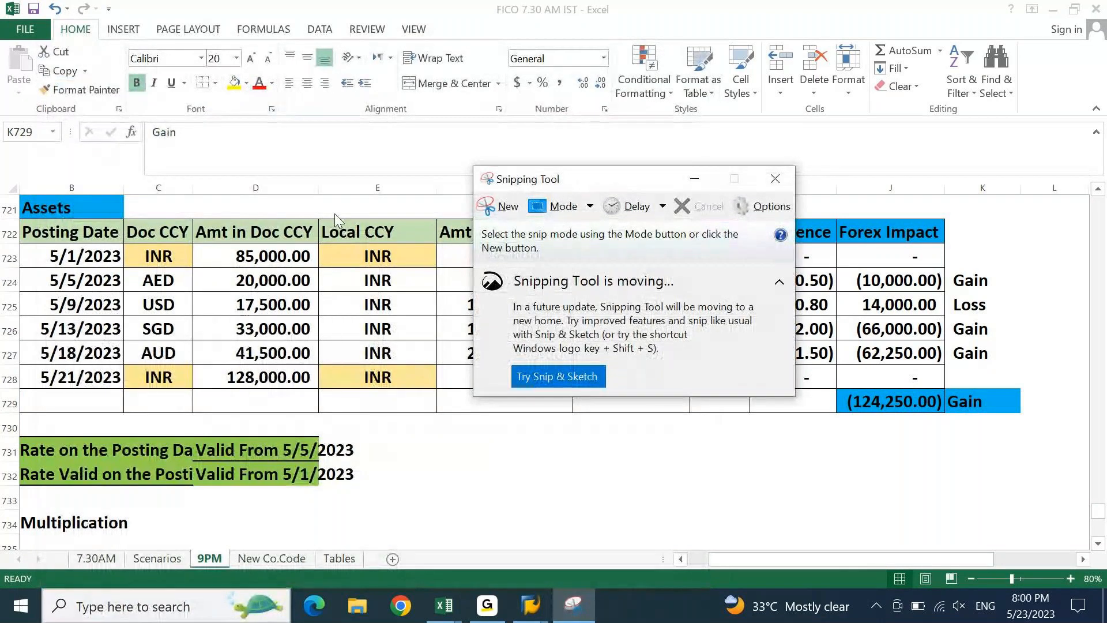
left_click(500, 206)
left_click_drag(50, 215, 1030, 421)
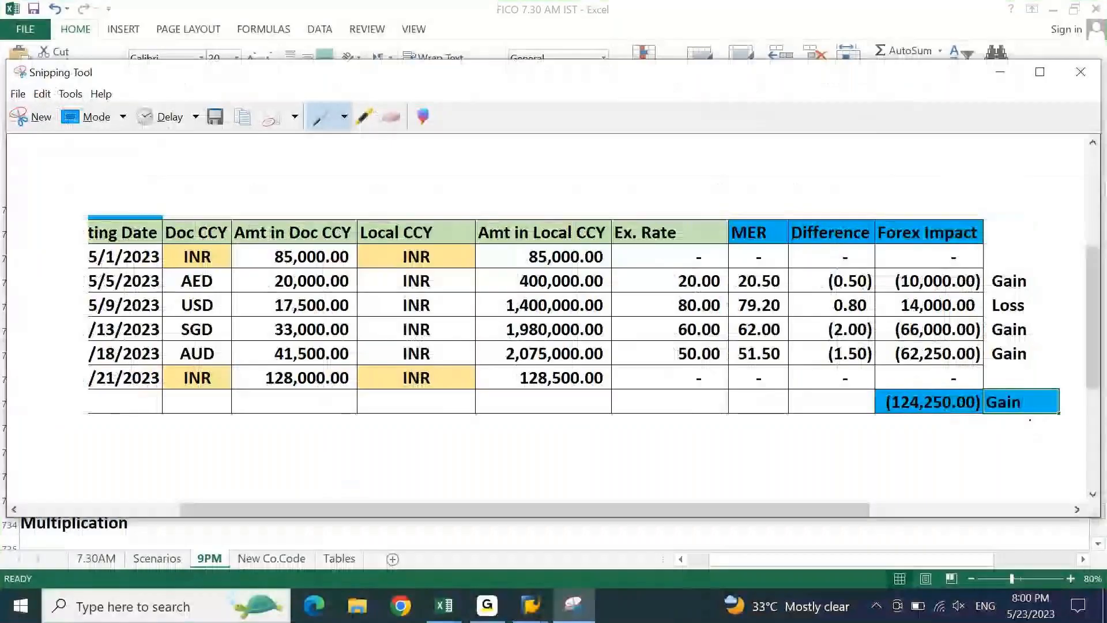
key("ctrl+n")
left_click_drag(16, 217, 1031, 421)
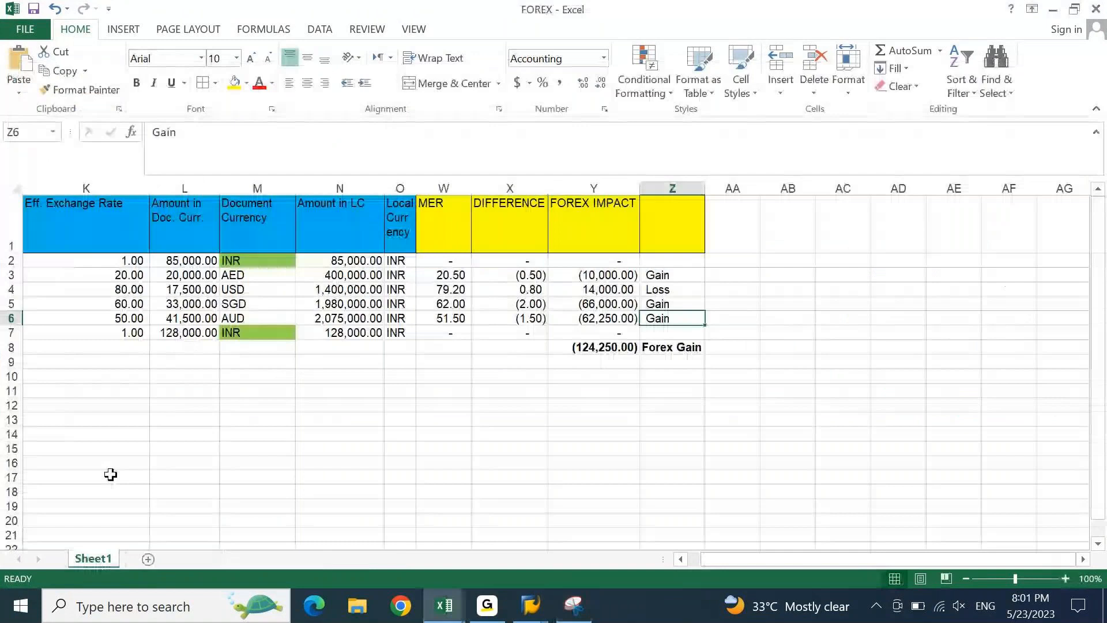
- Paste the table snip at K11, then shrink and position it beneath the data from row 10
left_click(43, 392)
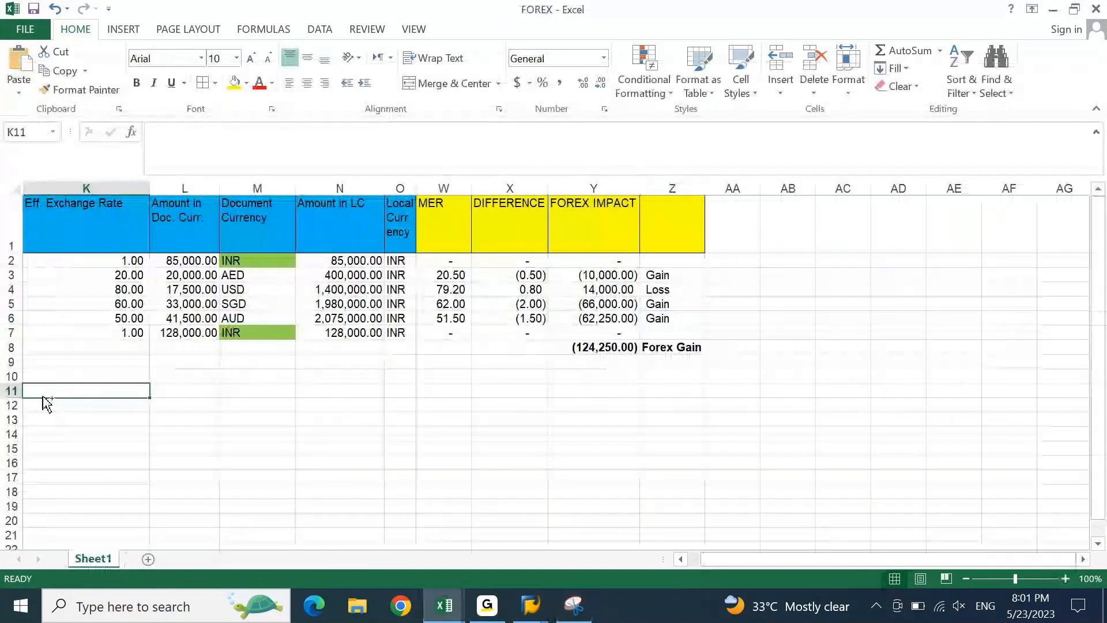
key("ctrl+v")
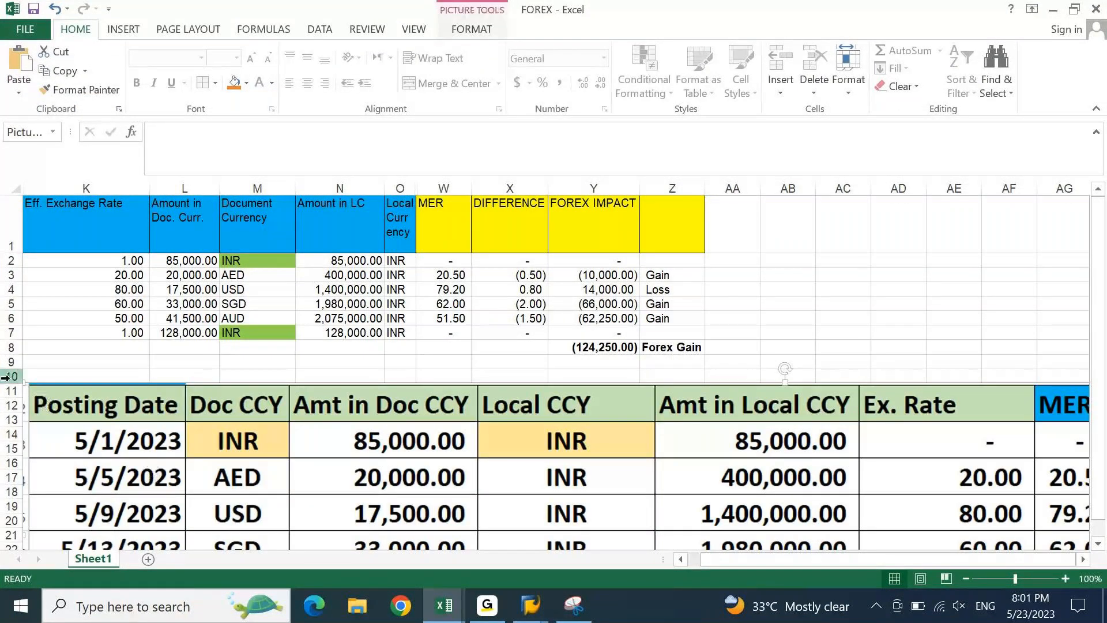
left_click_drag(83, 383, 190, 413)
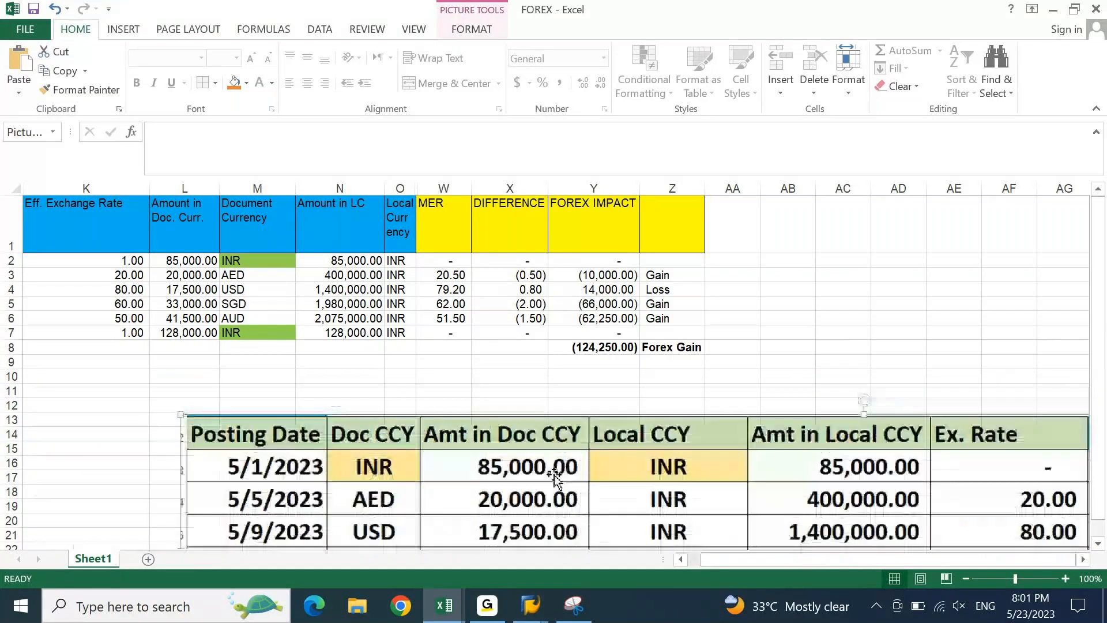
left_click_drag(555, 477, 374, 437)
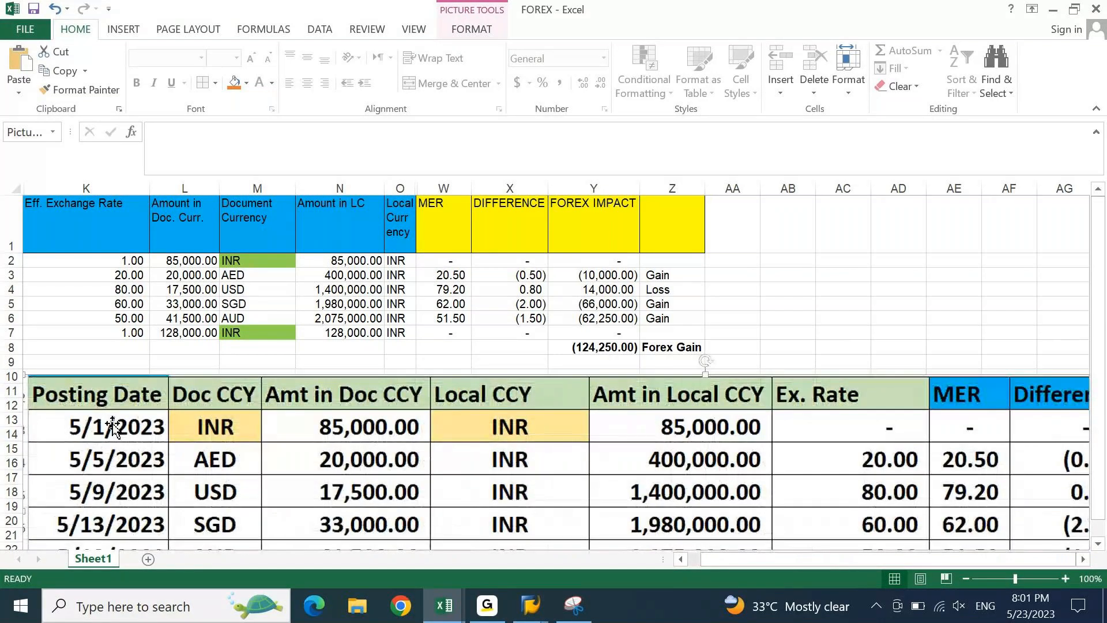
left_click_drag(26, 375, 509, 449)
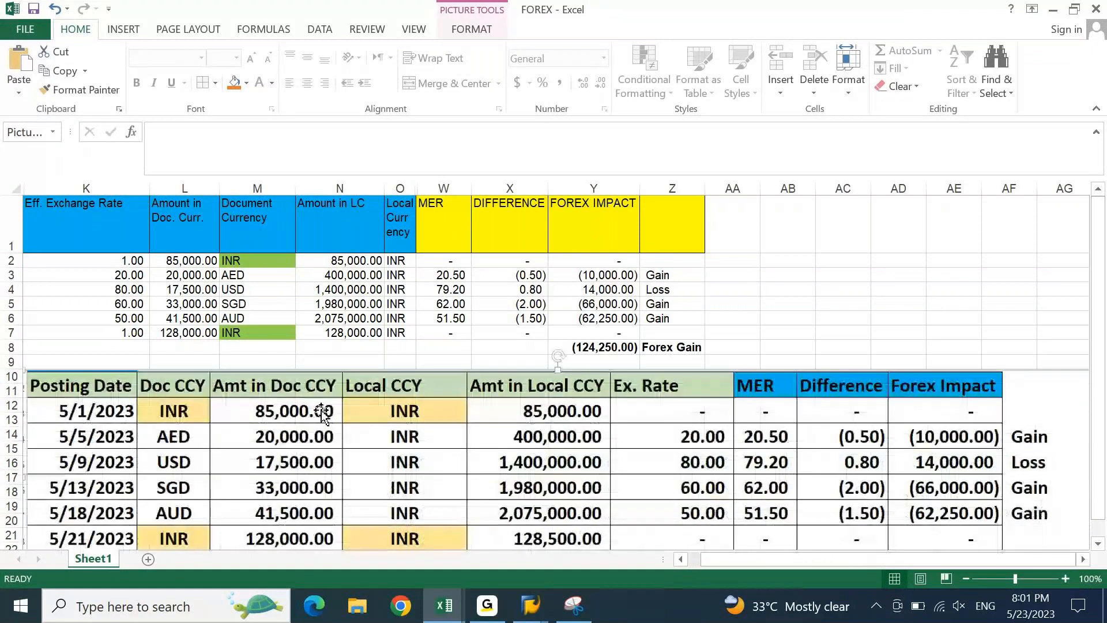
left_click_drag(25, 370, 315, 422)
left_click_drag(661, 482, 358, 431)
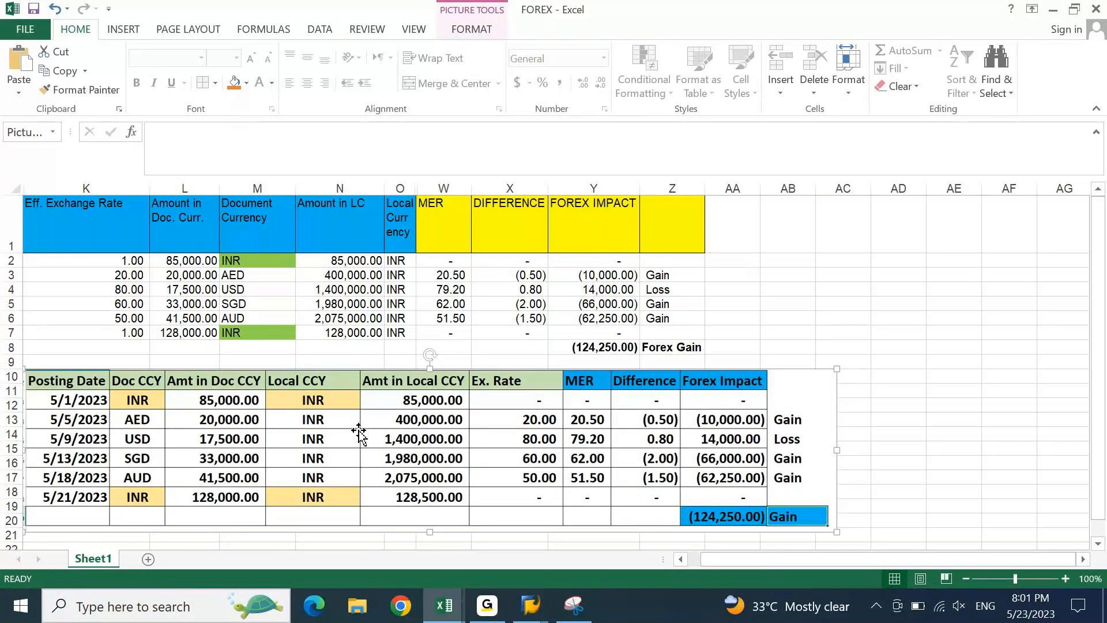
left_click(845, 319)
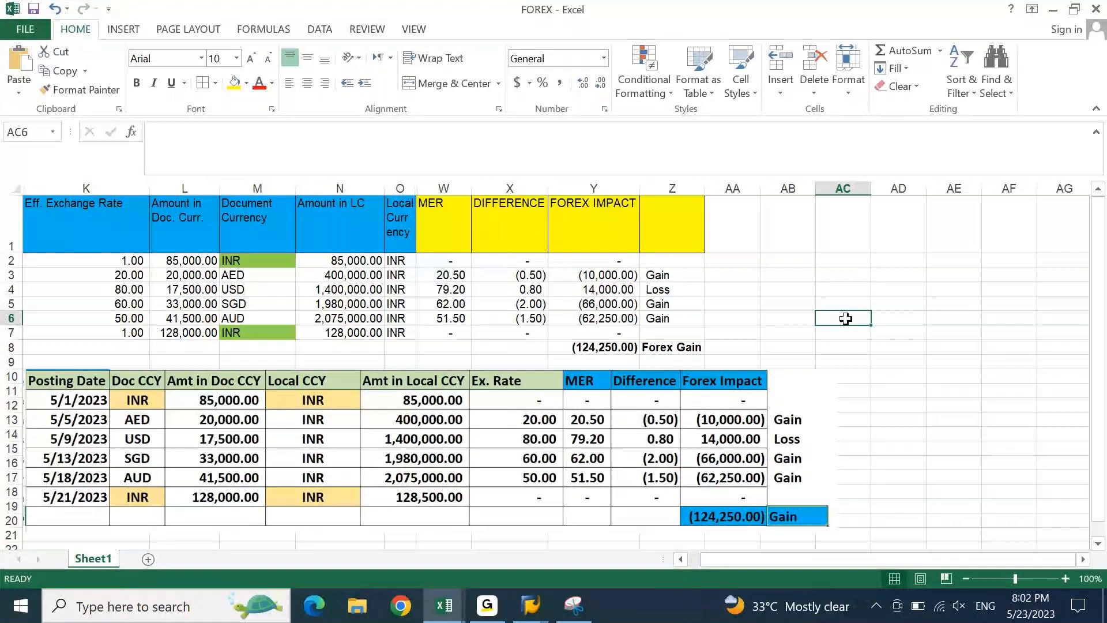
left_click(659, 346)
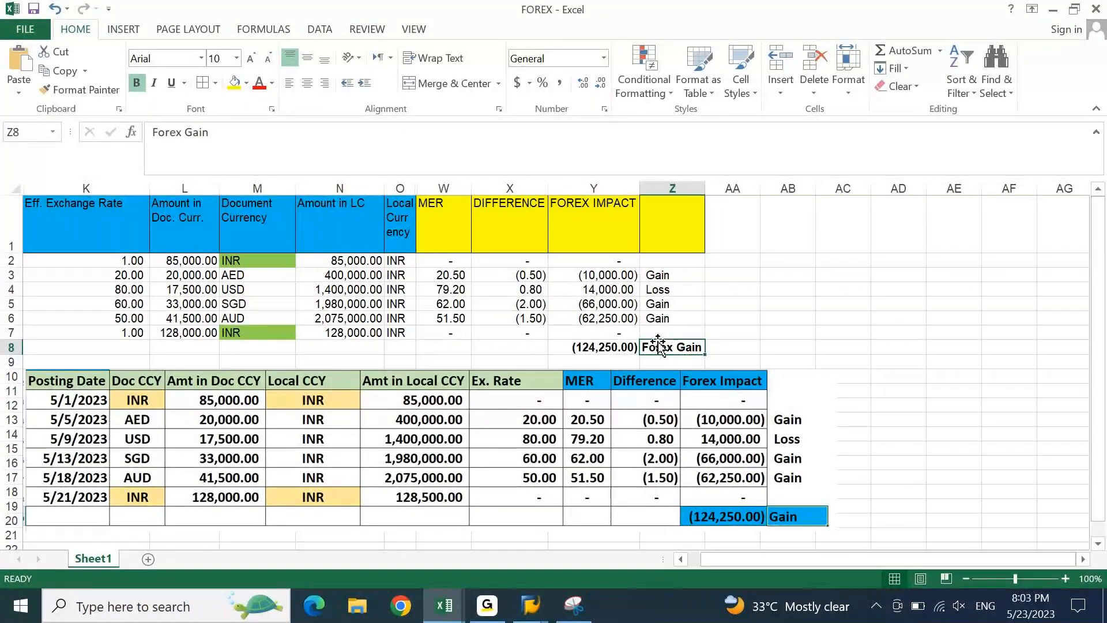
left_click(530, 605)
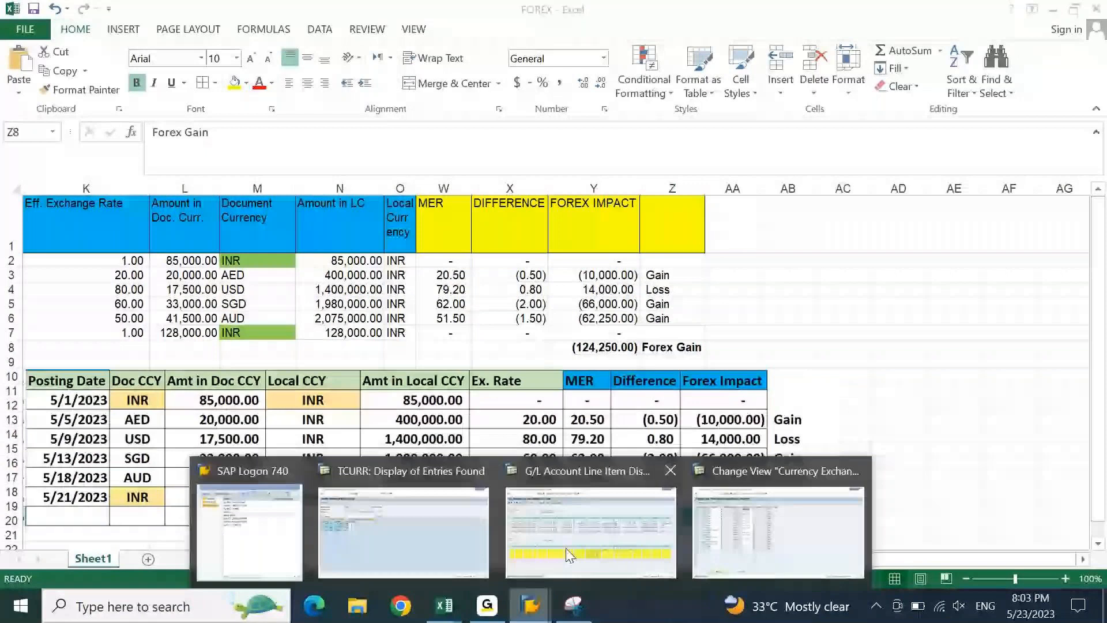
- Switch to SAP and start central G/L account maintenance with /nFS00
left_click(778, 530)
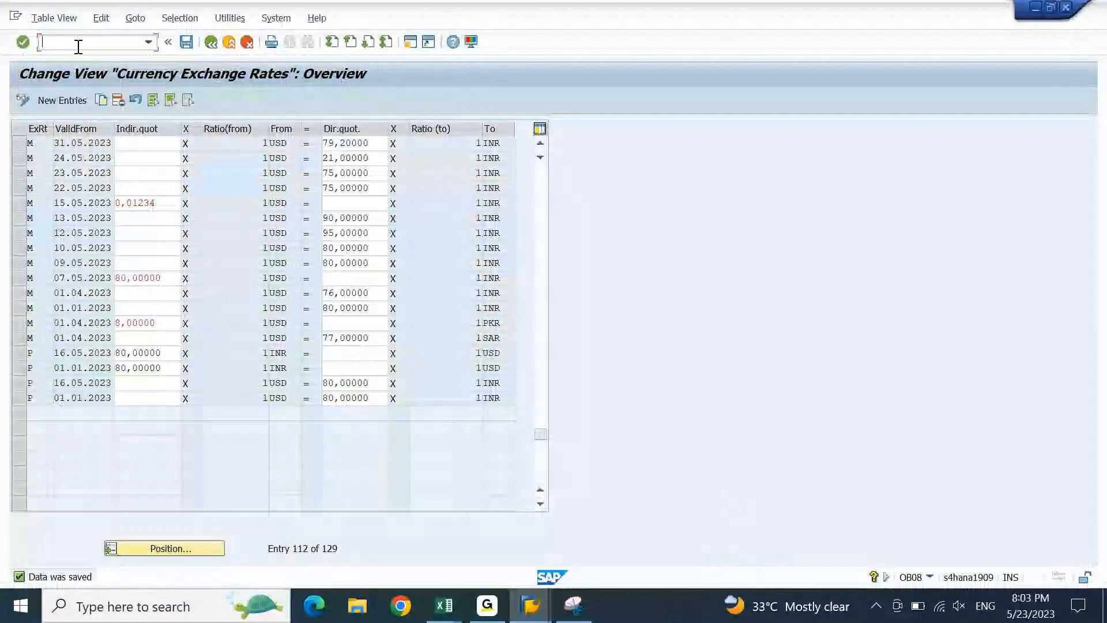
type("/mfs")
key("BackSpace")
key("BackSpace")
key("BackSpace")
type("nfs")
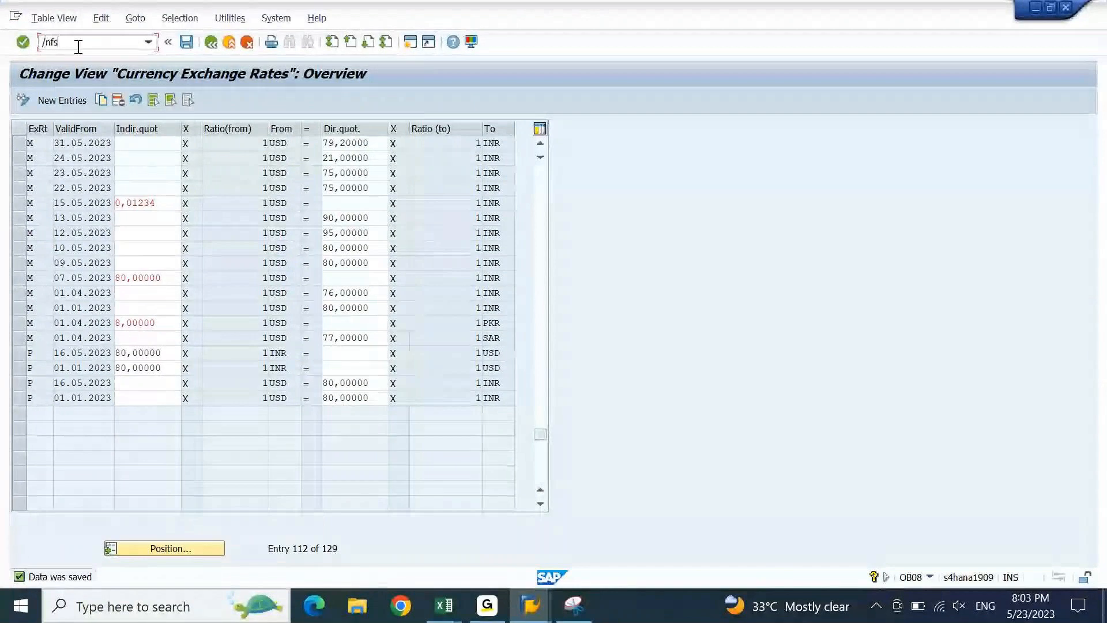
type("00")
key("Return")
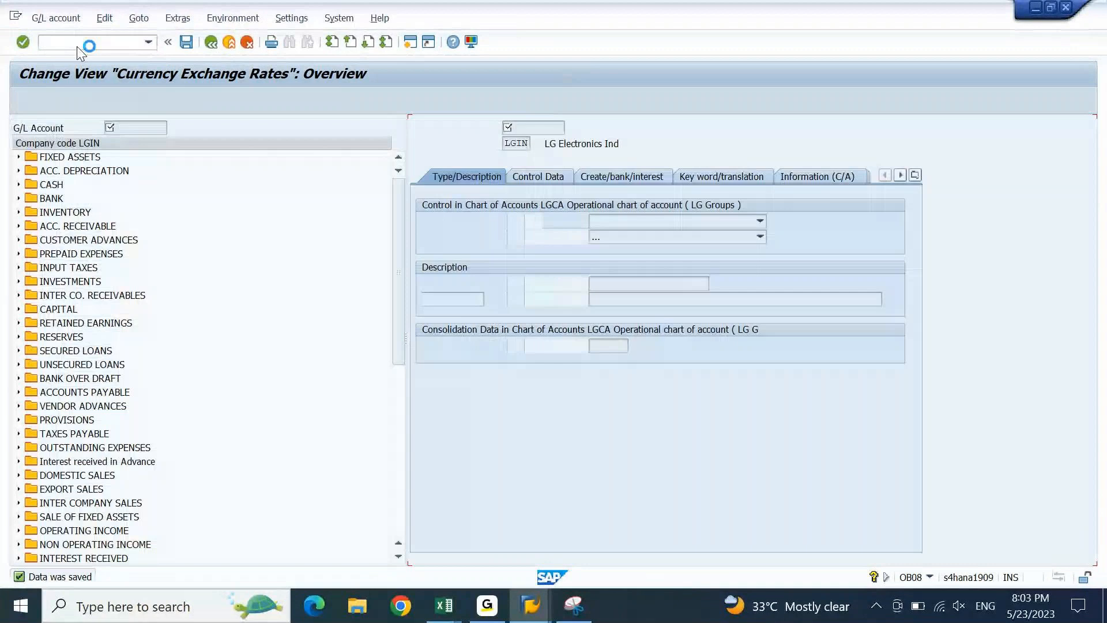
left_click(558, 177)
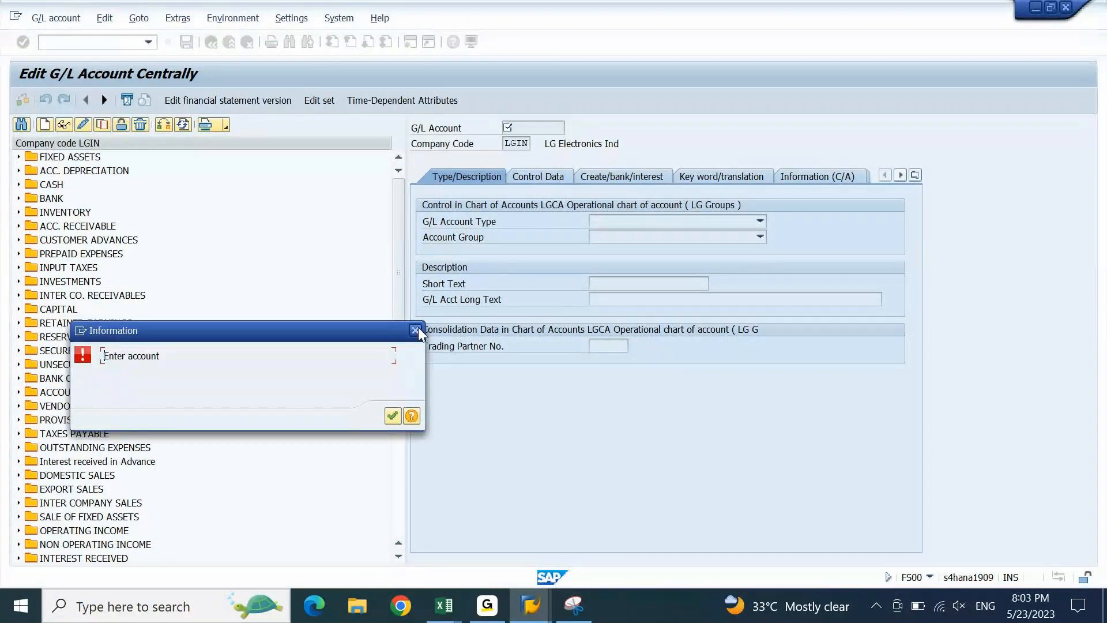
left_click(416, 329)
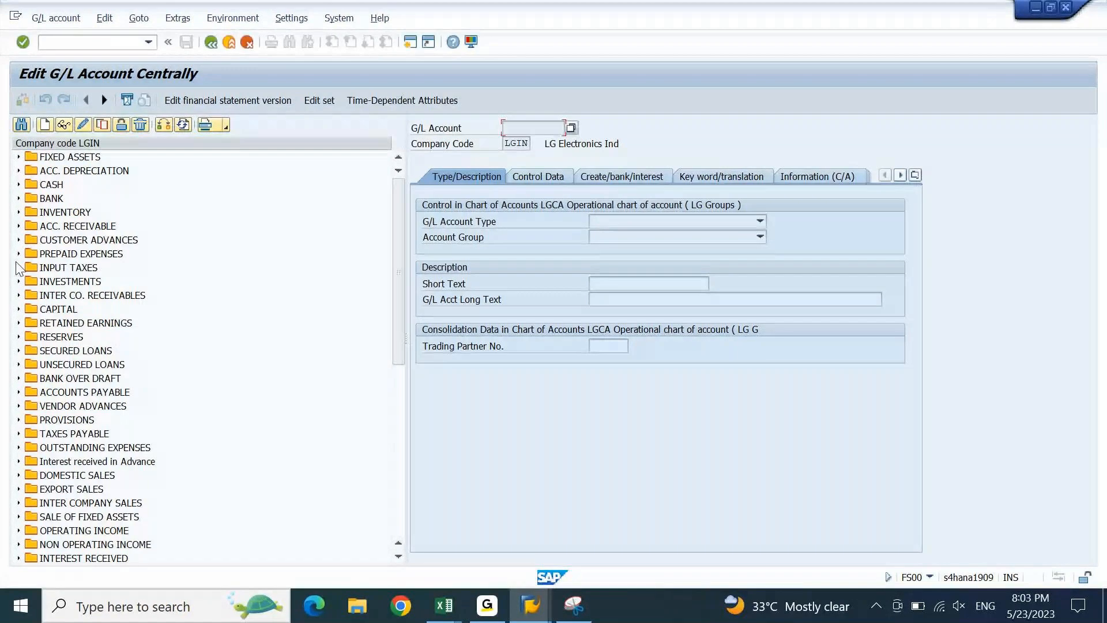
- Display account 12000002 HDFC Check Outgoing from the BANK folder and show its Control Data
left_click(19, 198)
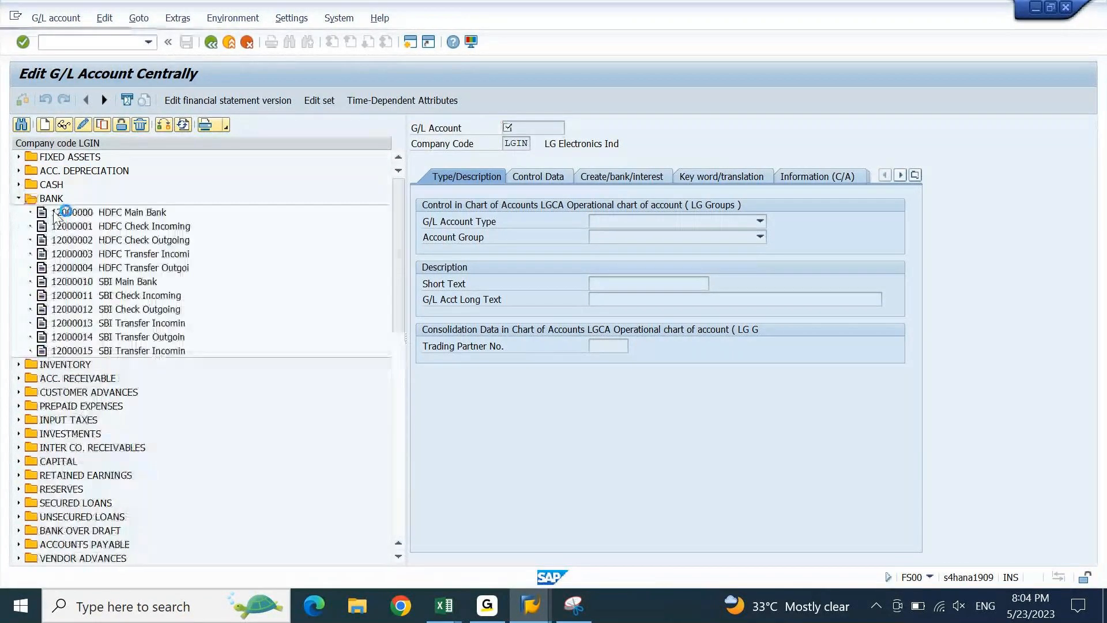
left_click(68, 241)
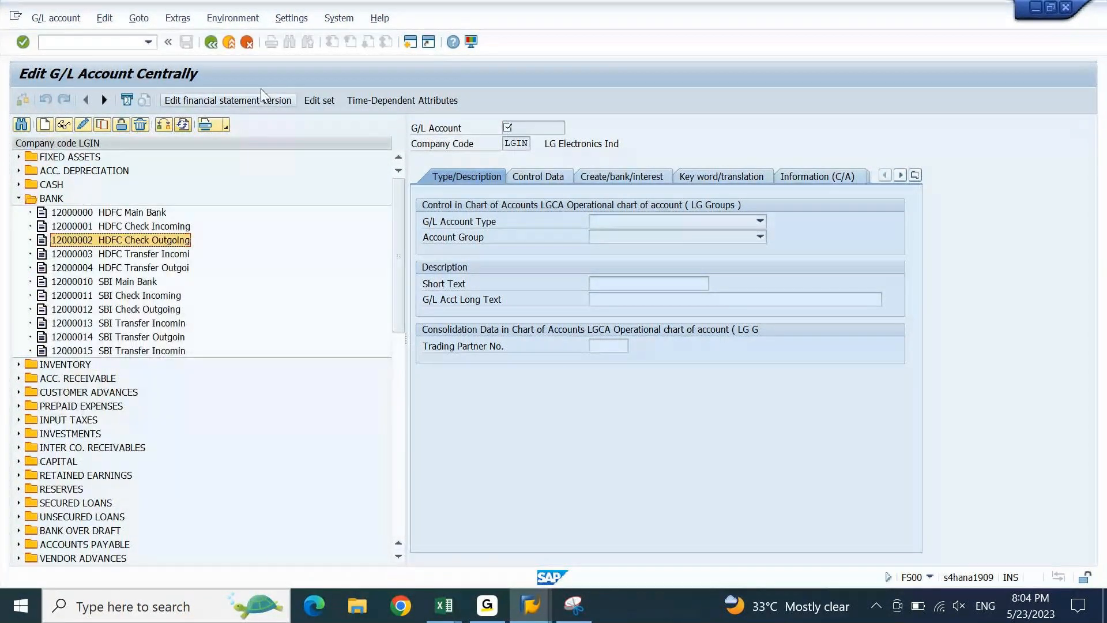
left_click(63, 126)
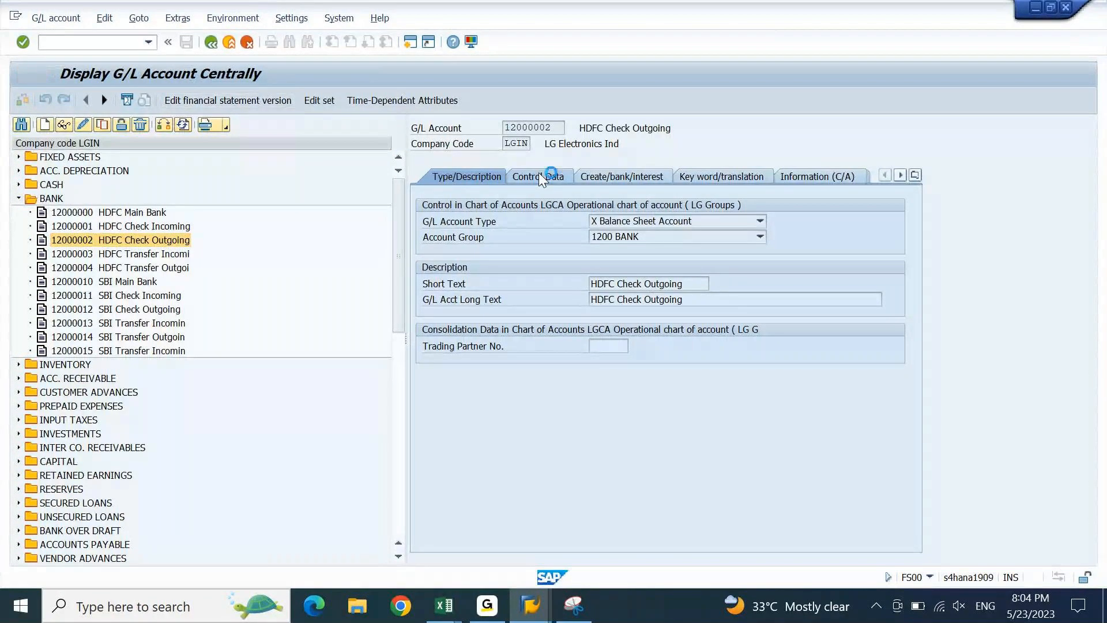
left_click(538, 173)
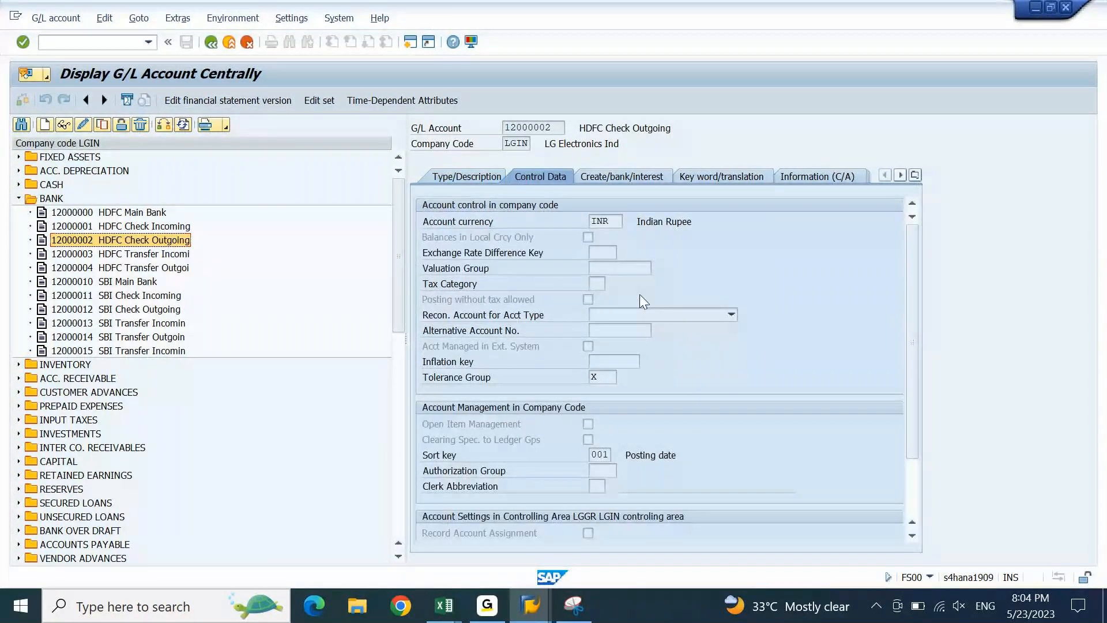
- Try the value search on the Exchange Rate Difference Key field, then bring up its F1 help
left_click(610, 254)
left_click(622, 252)
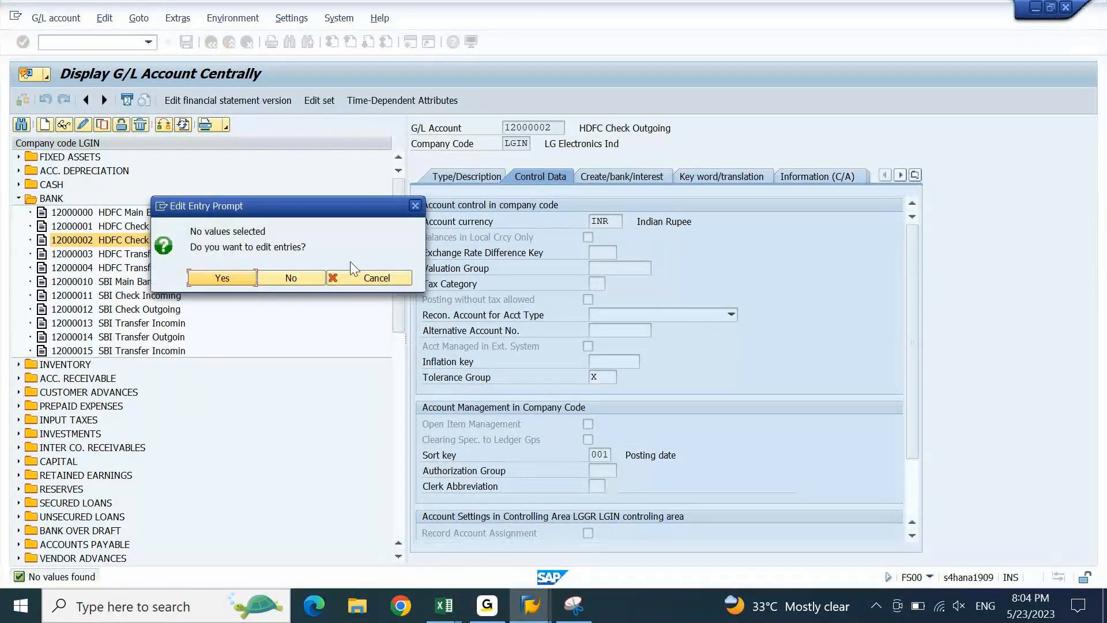
left_click(236, 276)
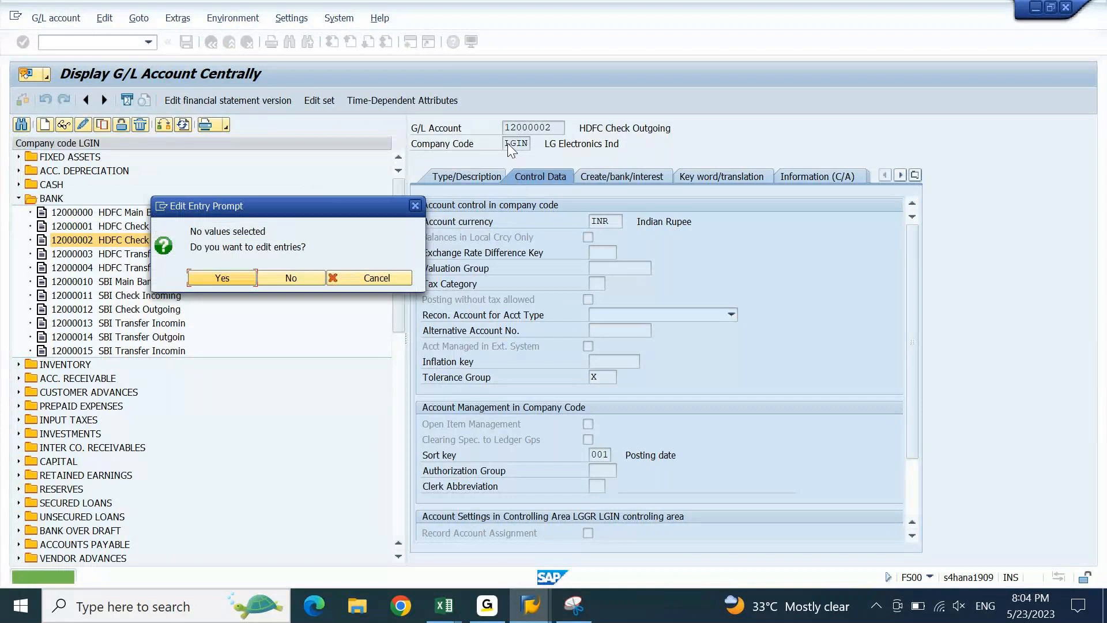
key("Escape")
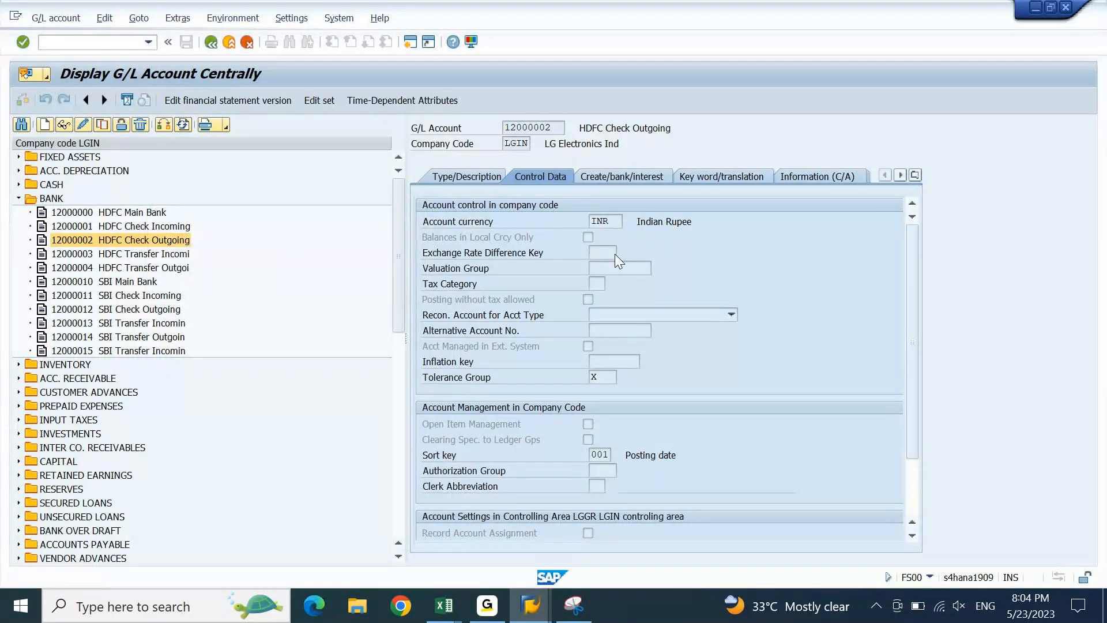
key("F1")
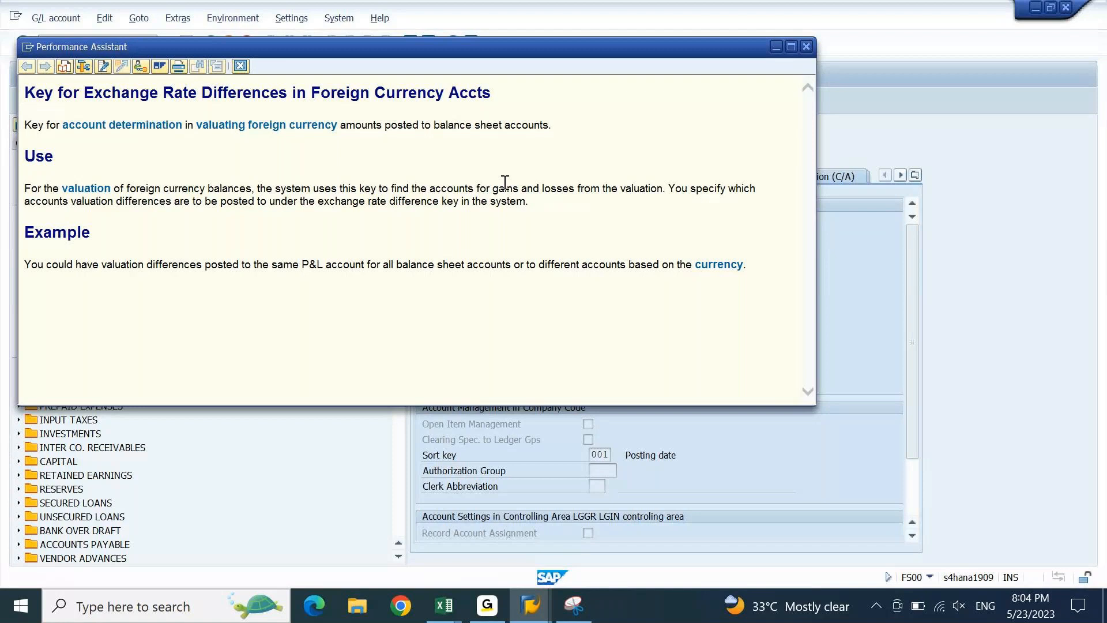
- Read the help on specifying valuation accounts, then close the exchange rate difference key help
left_click_drag(668, 191, 686, 211)
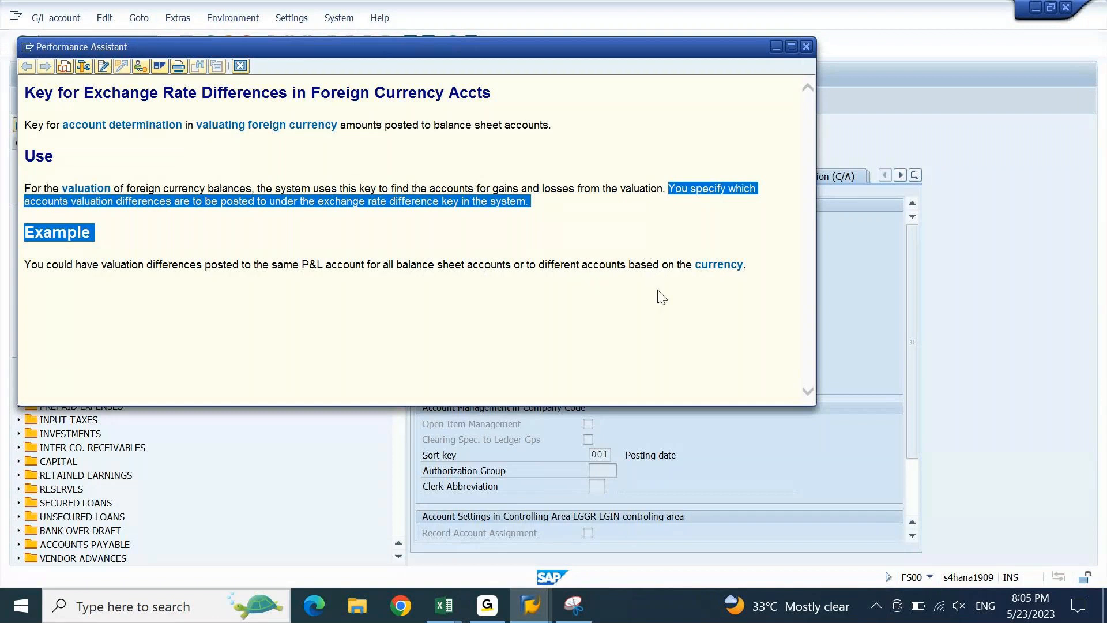
left_click(729, 296)
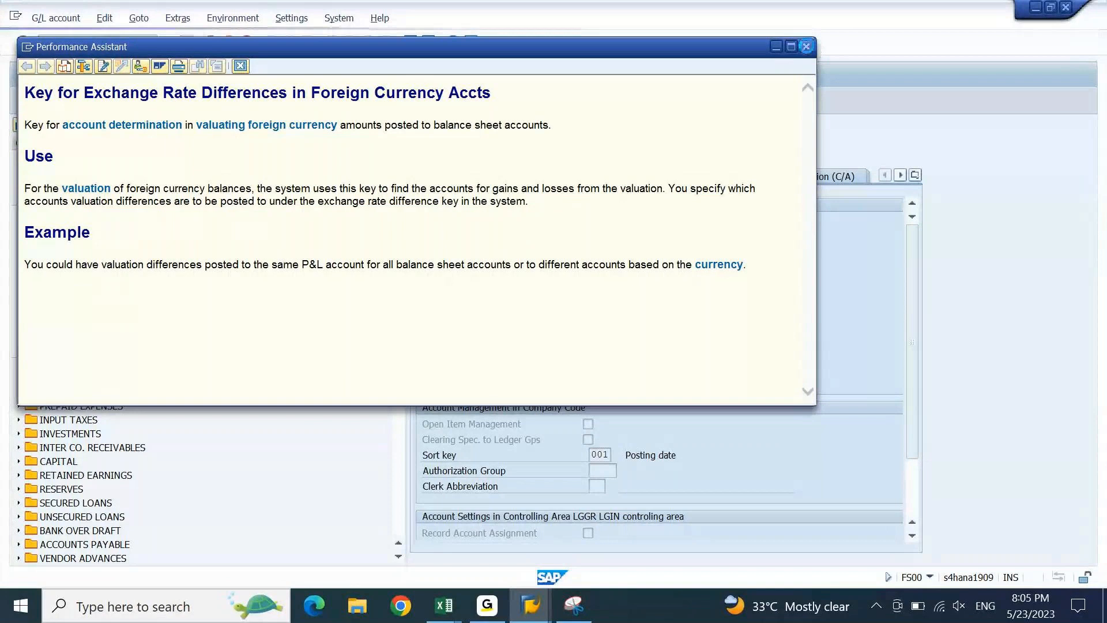
left_click(806, 46)
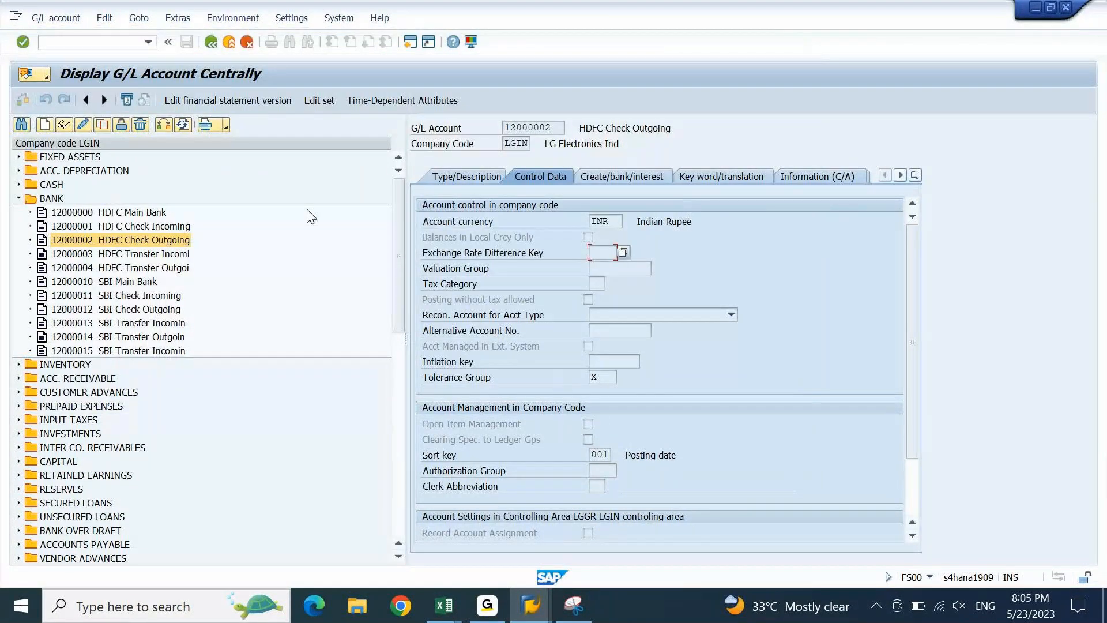
- Open a second session and display the SAP Reference IMG via SPRO
left_click(414, 45)
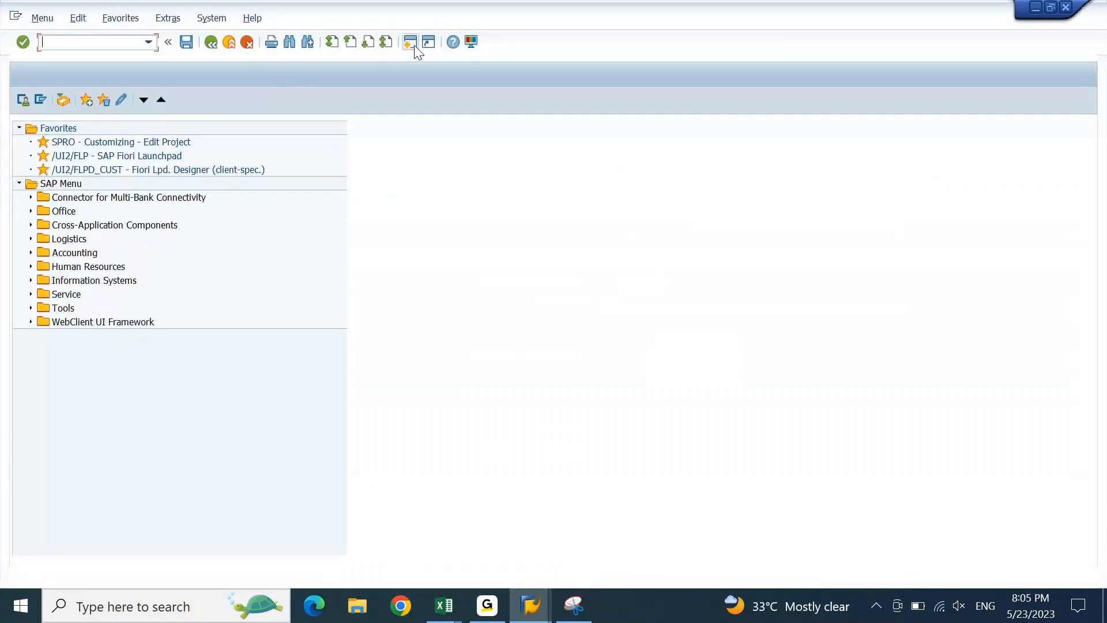
type("spro")
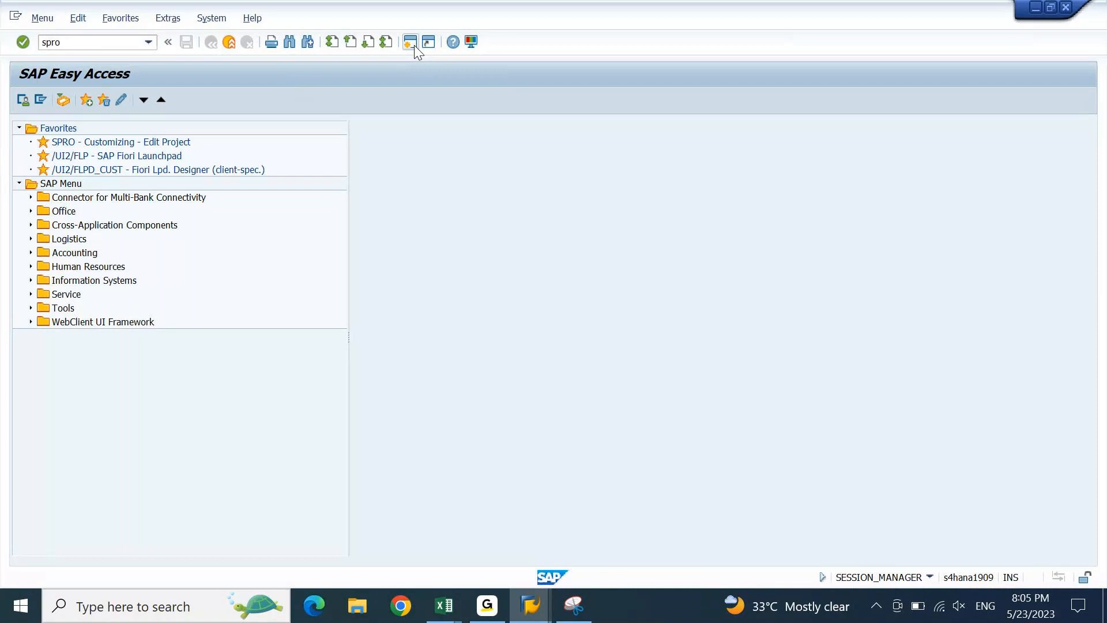
key("Return")
key("F5")
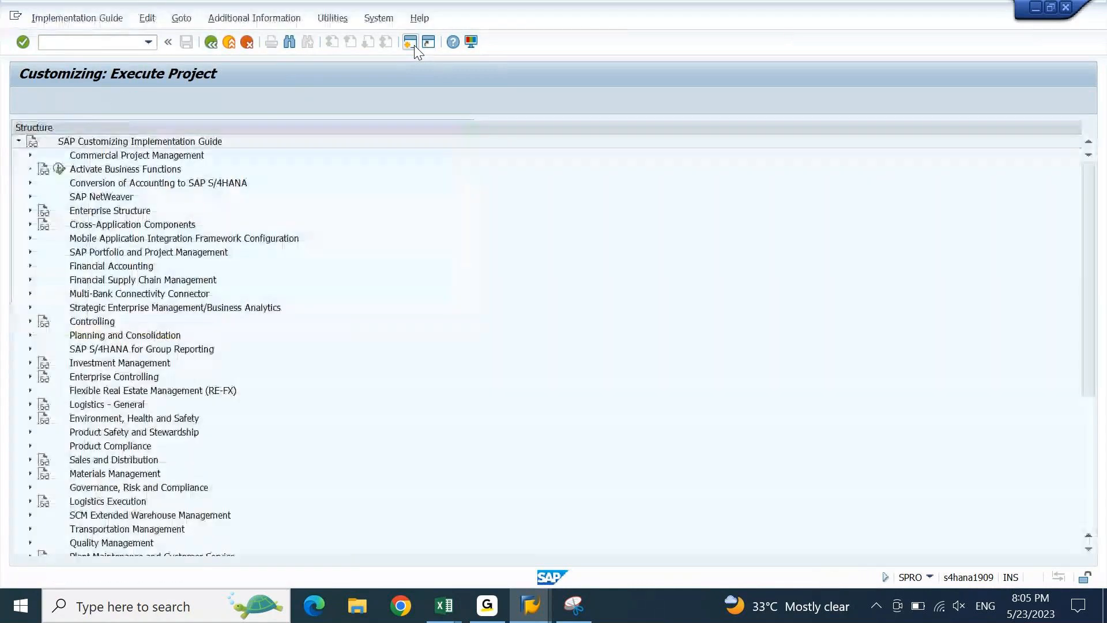
- Expand Financial Accounting > General Ledger Accounting > Periodic Processing > Valuate > Foreign Currency Valuation
double_click(105, 266)
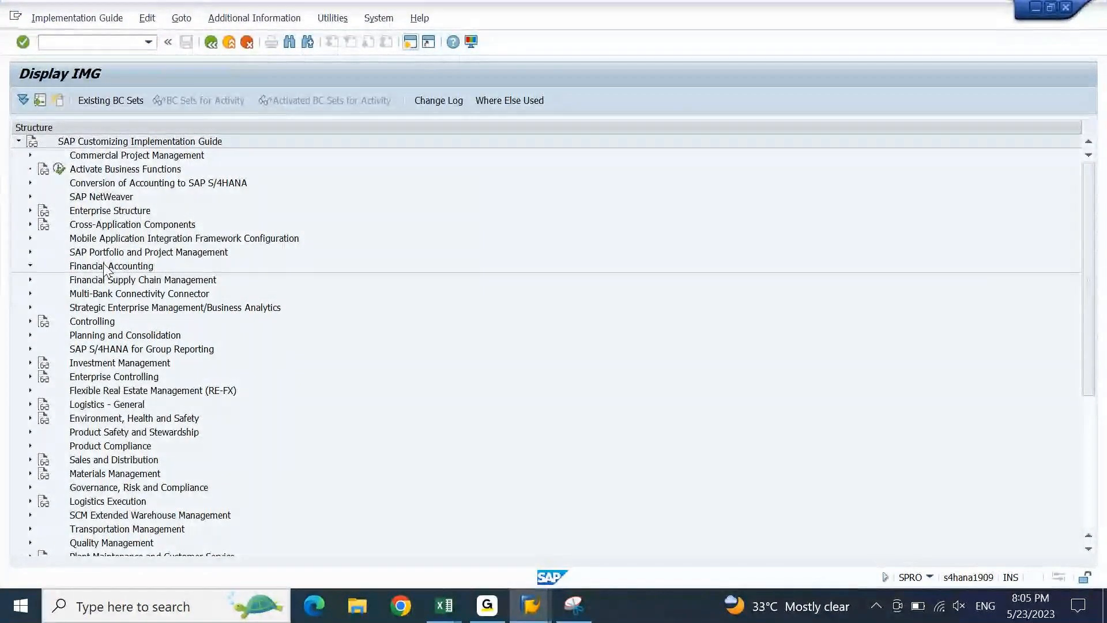
key("Down")
key("Down")
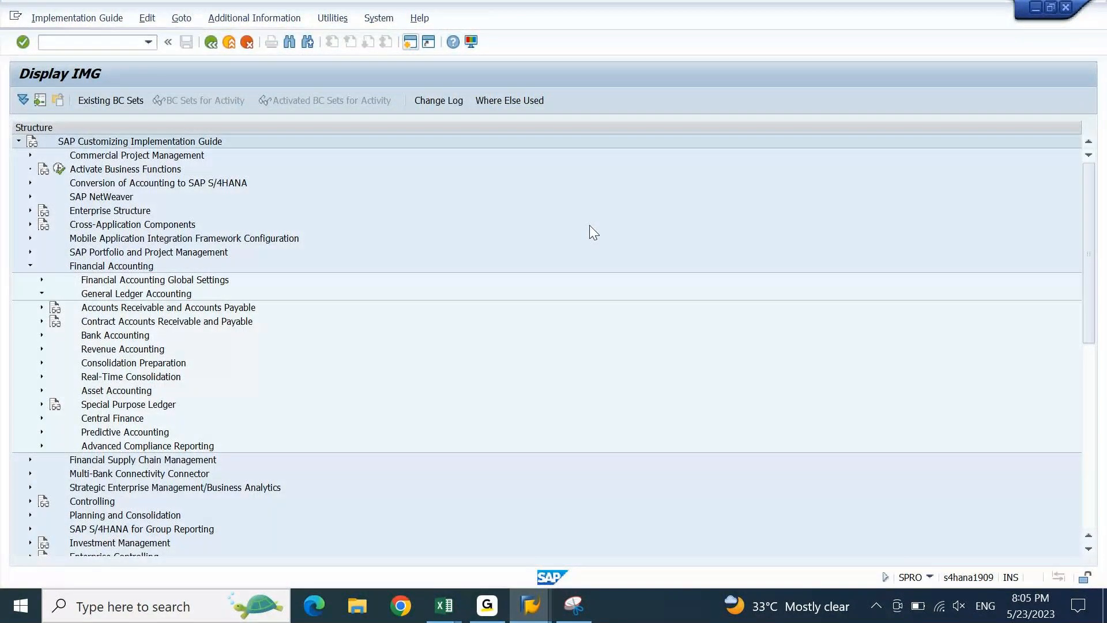
key("Right")
key("Down")
key("Down")
key("Down")
key("Down")
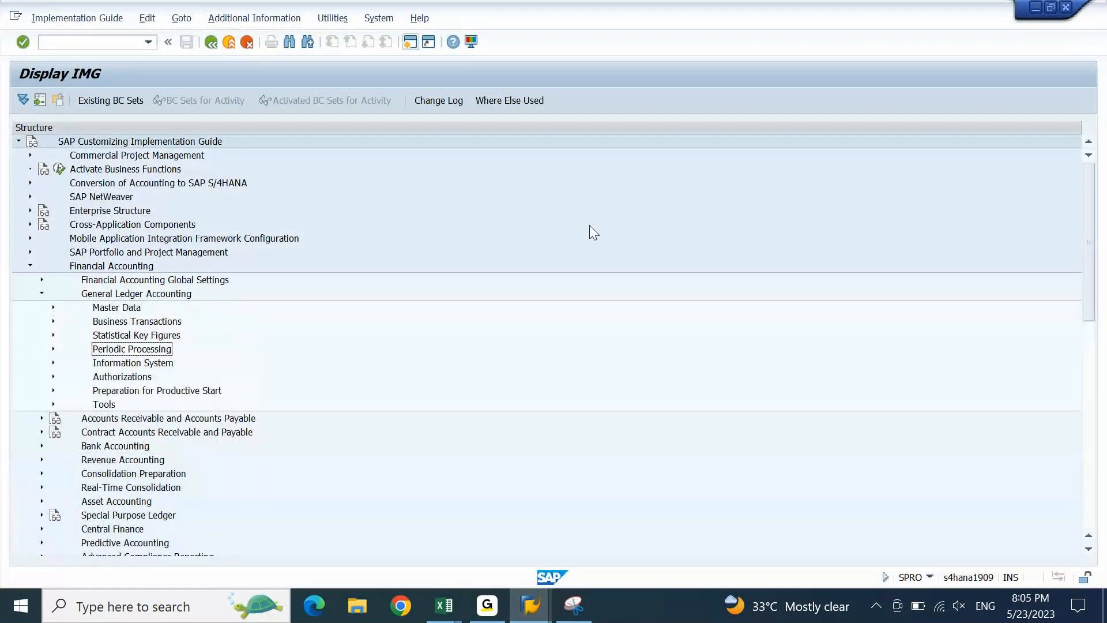
key("Right")
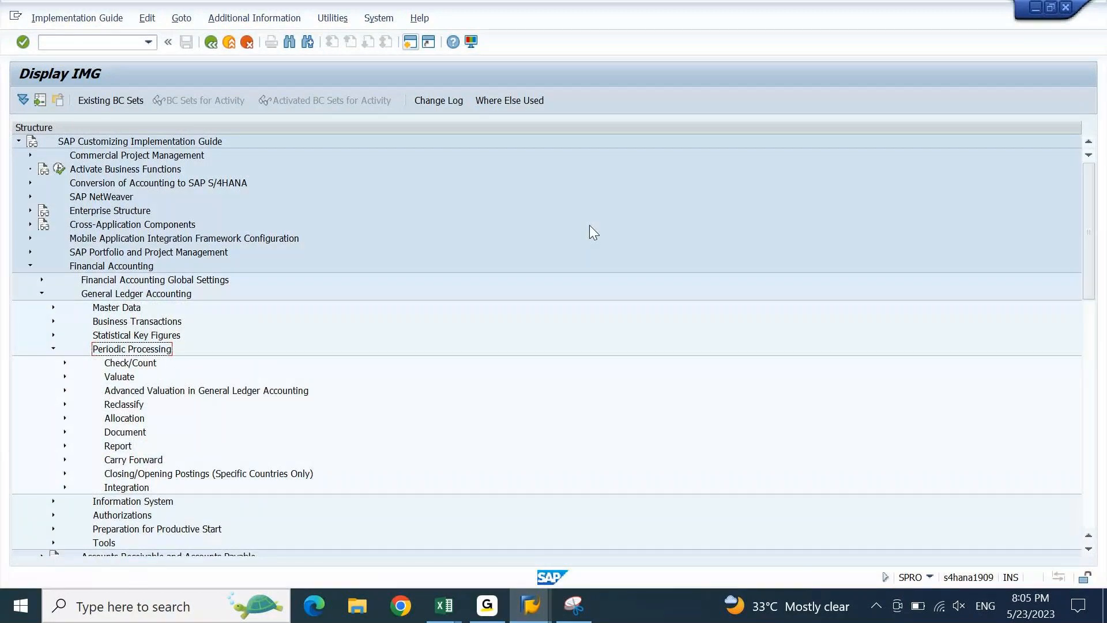
key("Down")
key("Down")
key("Right")
key("Down")
key("Down")
key("Down")
key("Down")
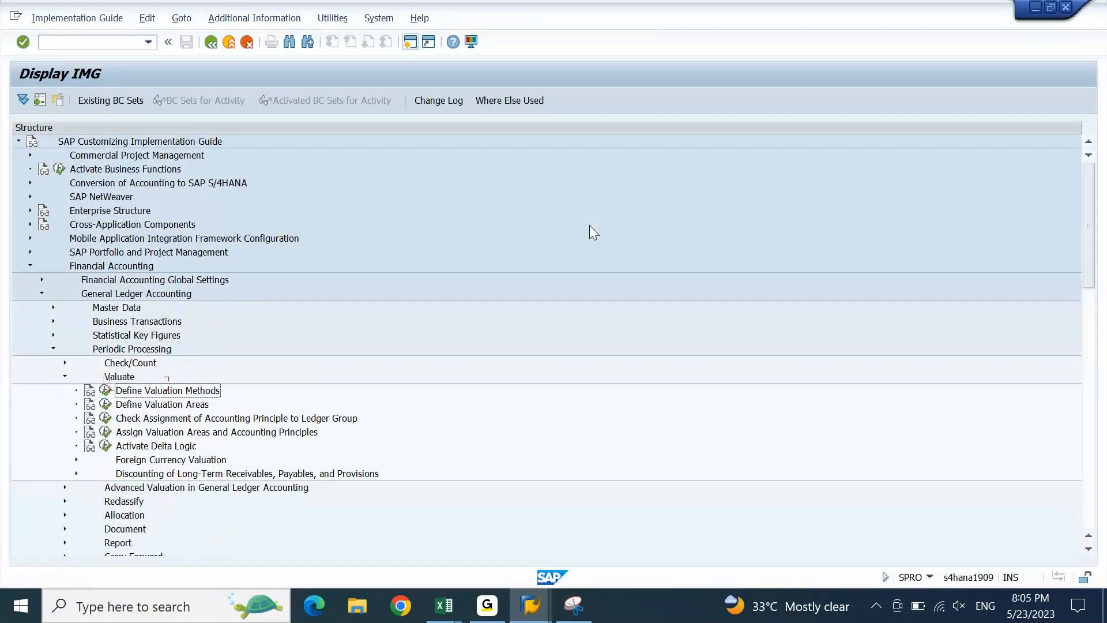
key("Up")
key("Up")
key("Down")
key("Down")
key("Down")
key("Down")
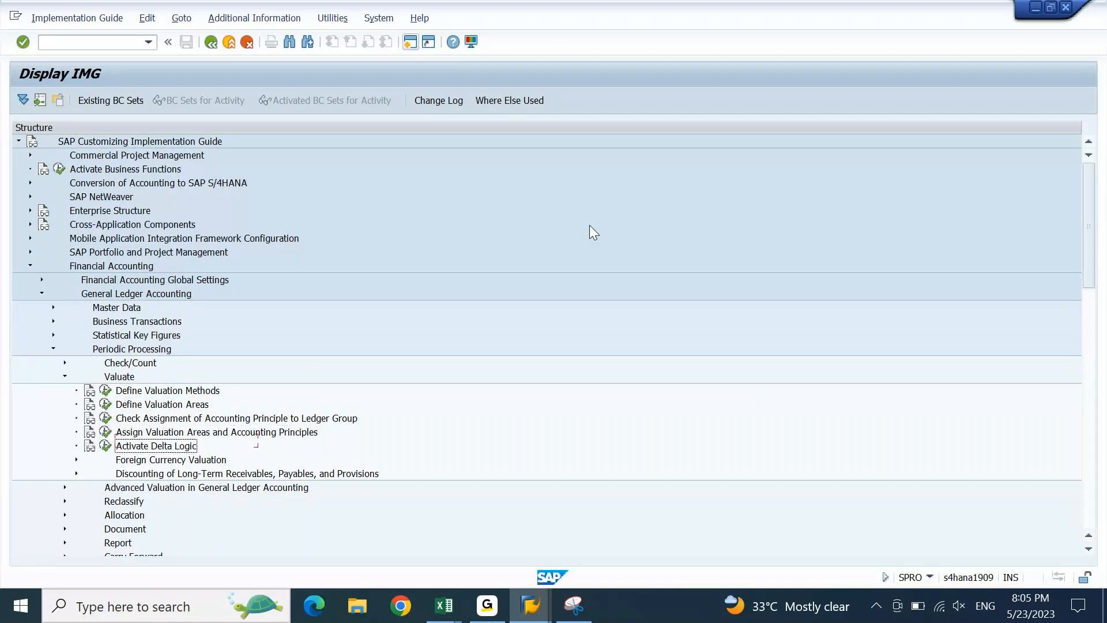
key("Right")
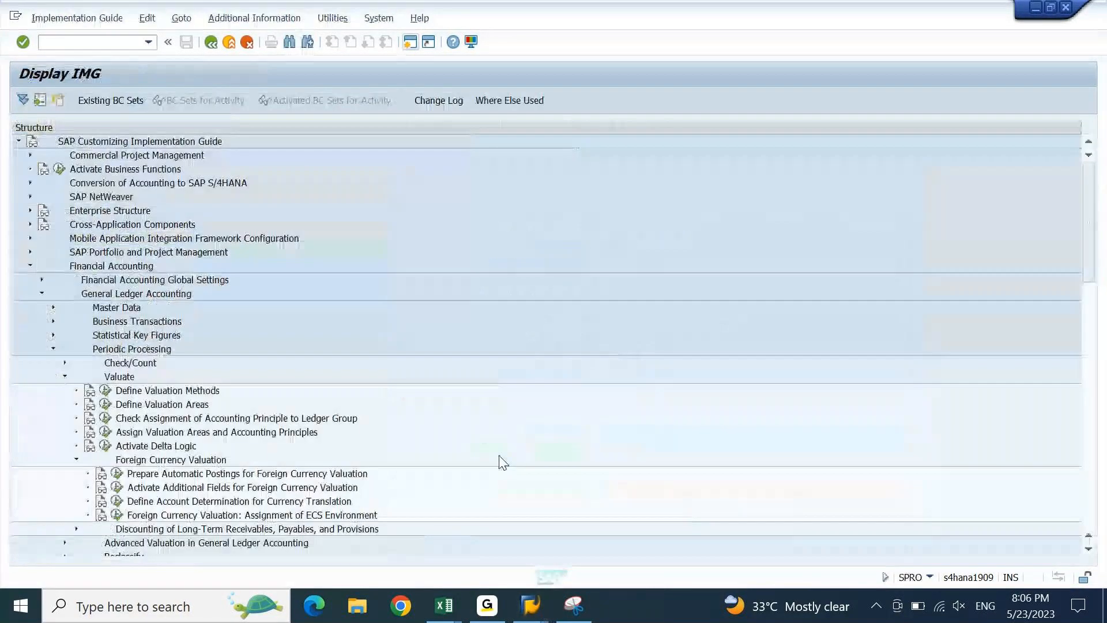
- Review the Activate Additional Fields and Prepare Automatic Postings activities for foreign currency valuation
left_click(501, 461)
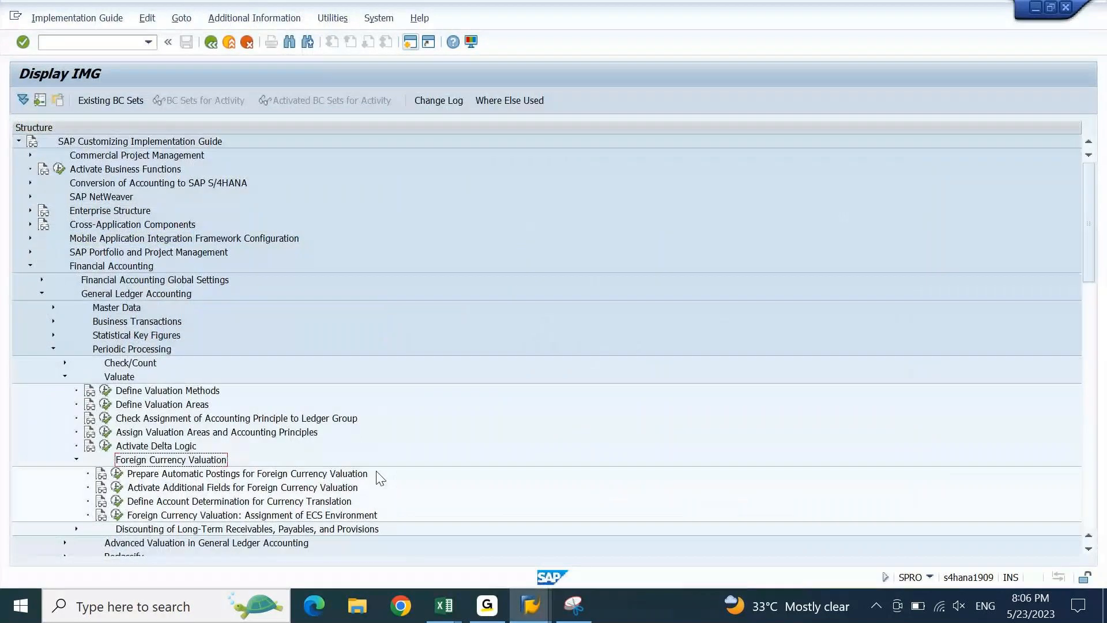
left_click(169, 529)
key("Up")
key("Up")
key("Up")
key("Up")
key("Up")
key("Up")
key("Up")
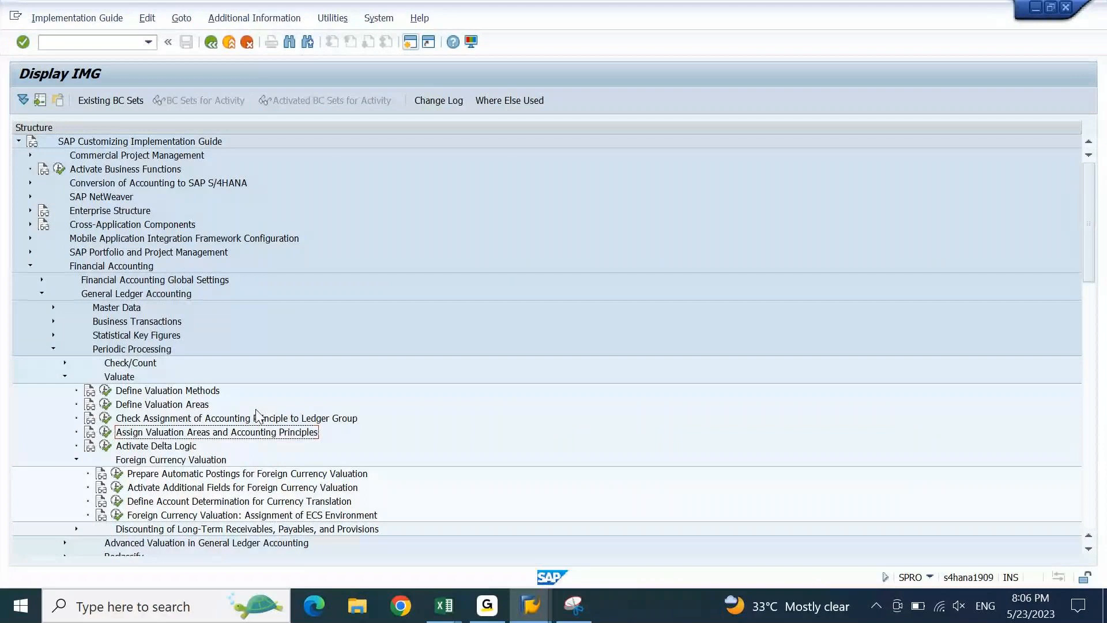
key("Up")
key("Up")
key("Down")
key("Down")
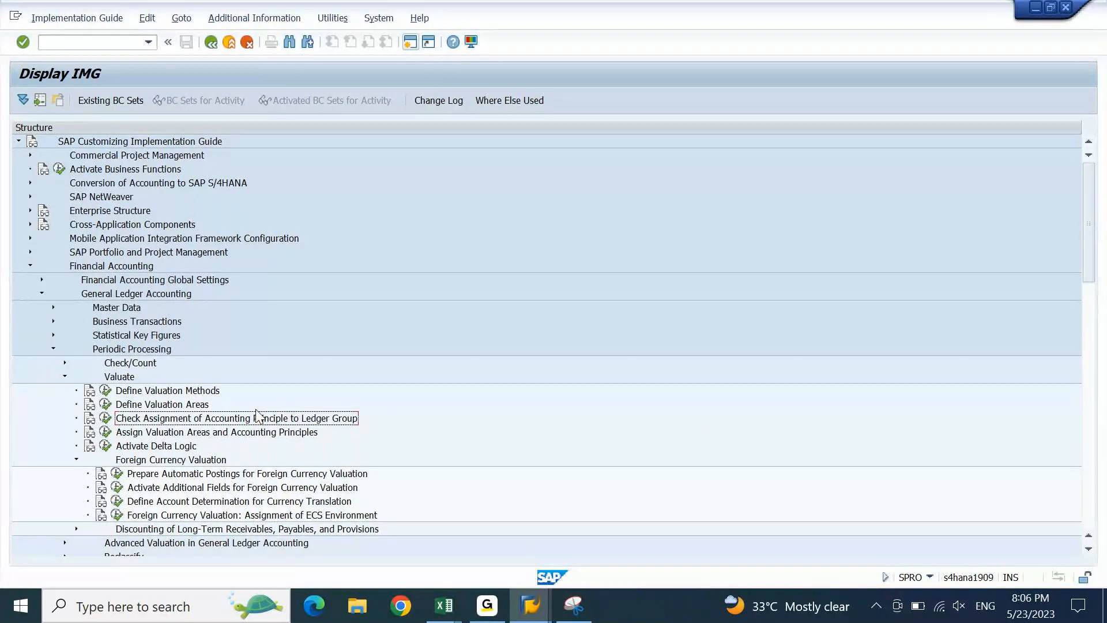
key("Down")
key("Down")
key("Down")
key("Down")
key("Down")
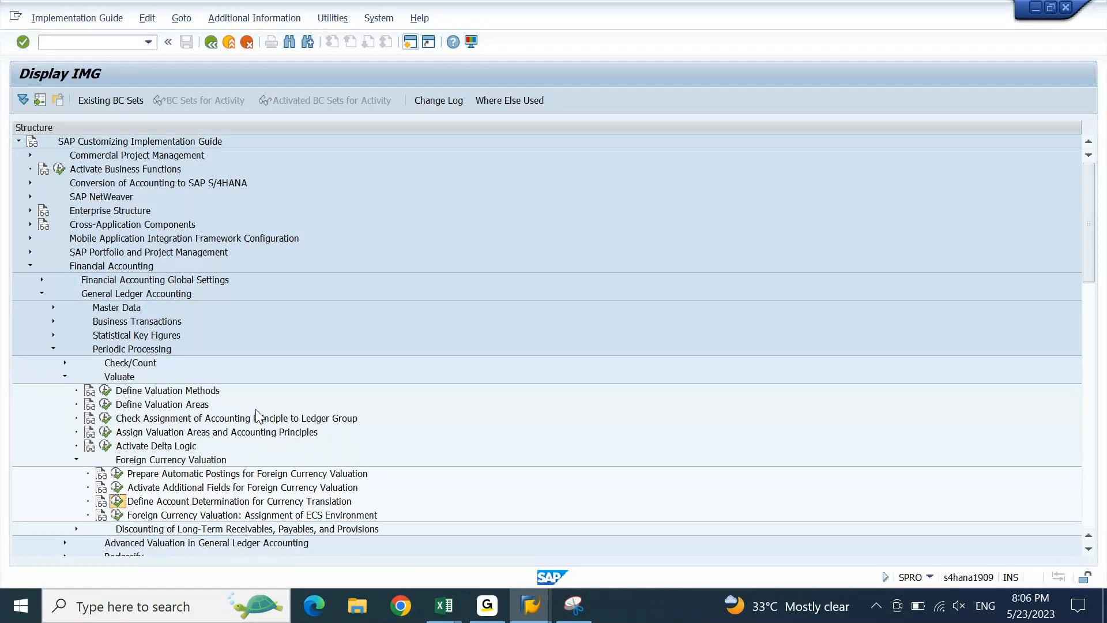
key("Up")
key("Return")
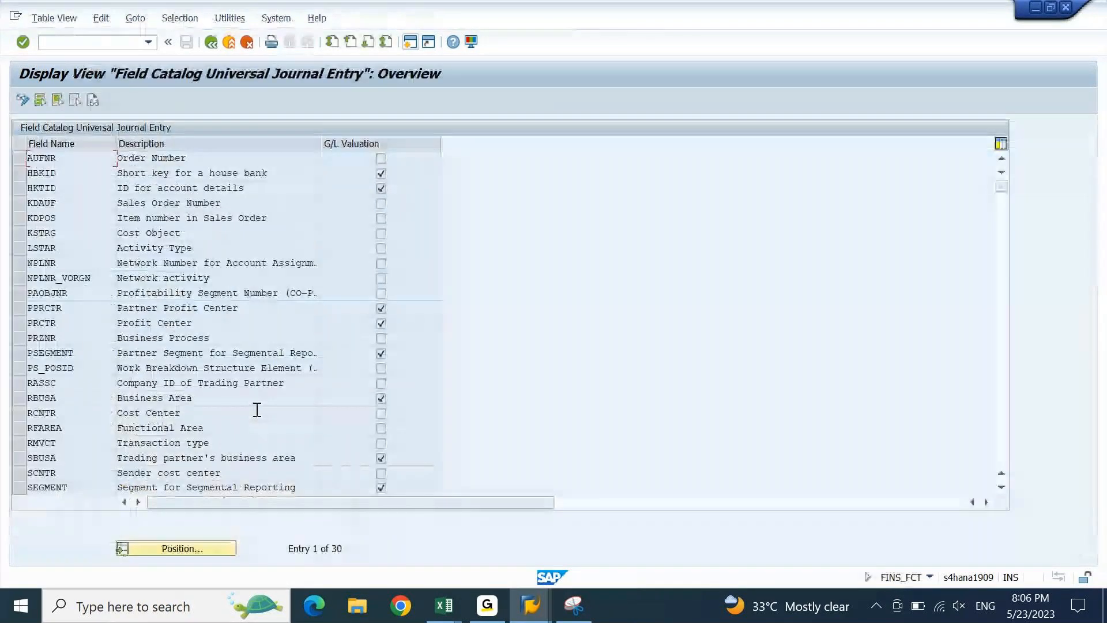
key("F3")
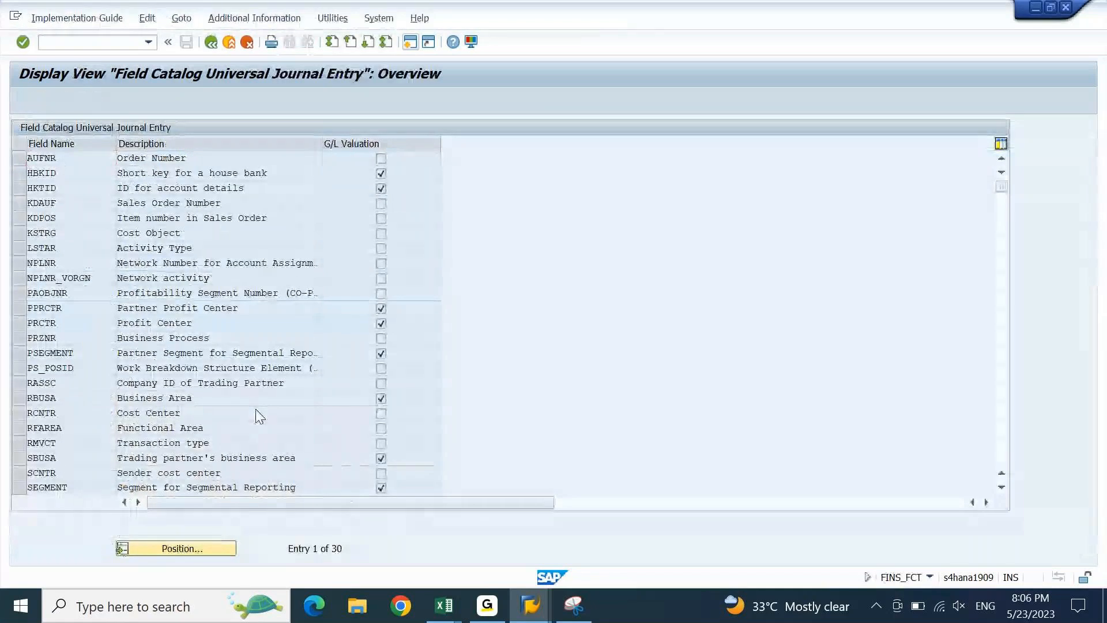
key("Up")
key("Return")
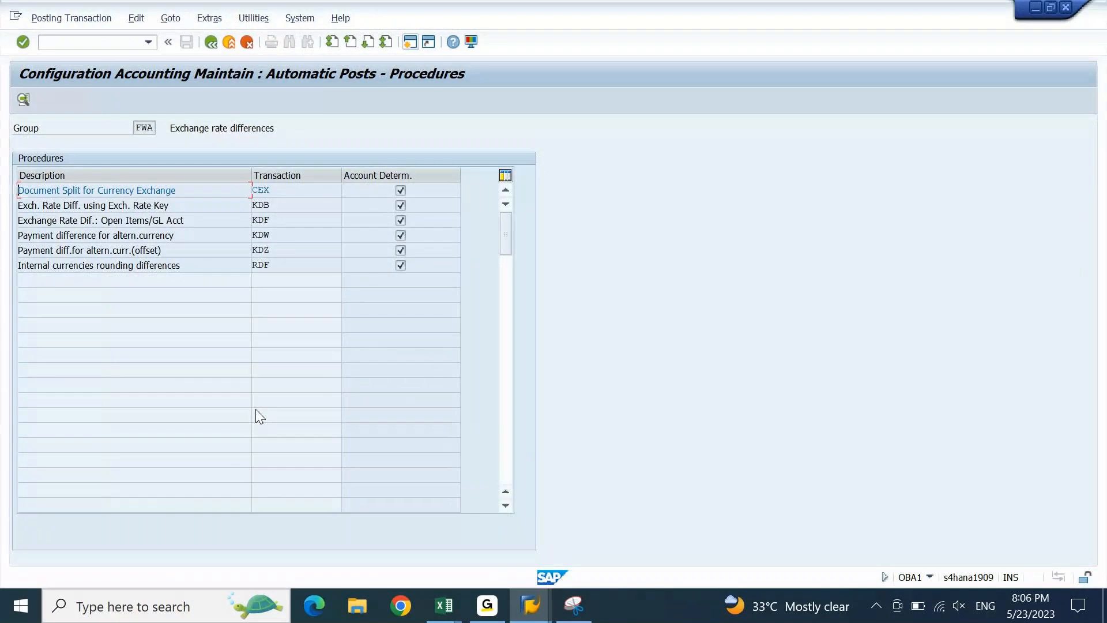
key("F3")
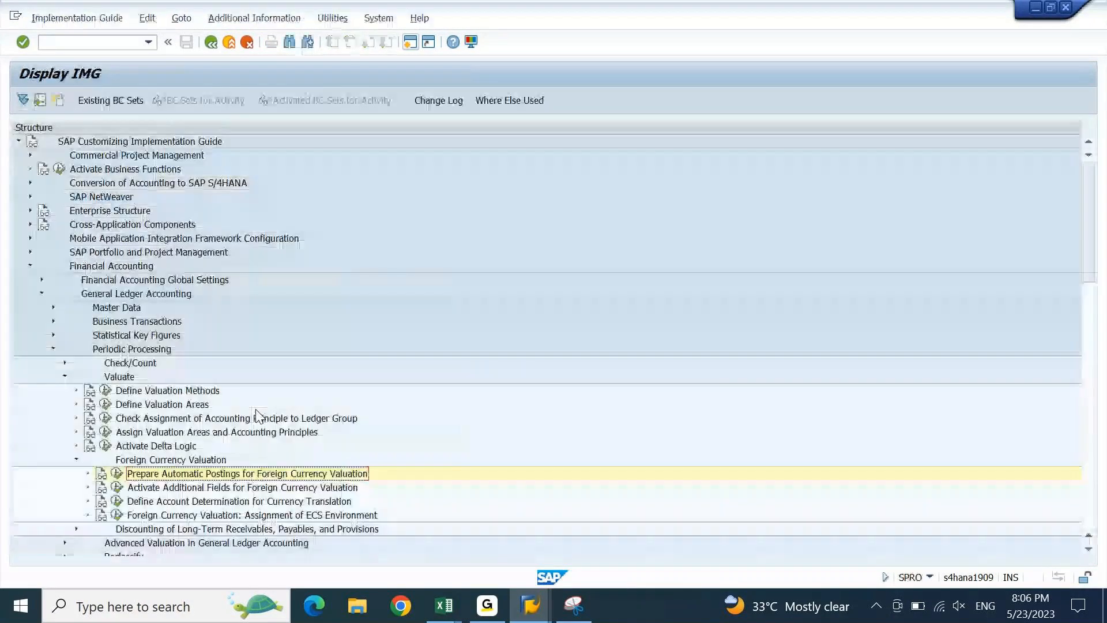
- Check the ECS environment activity, then open Define Valuation Methods
key("Down")
key("Down")
key("Down")
key("Return")
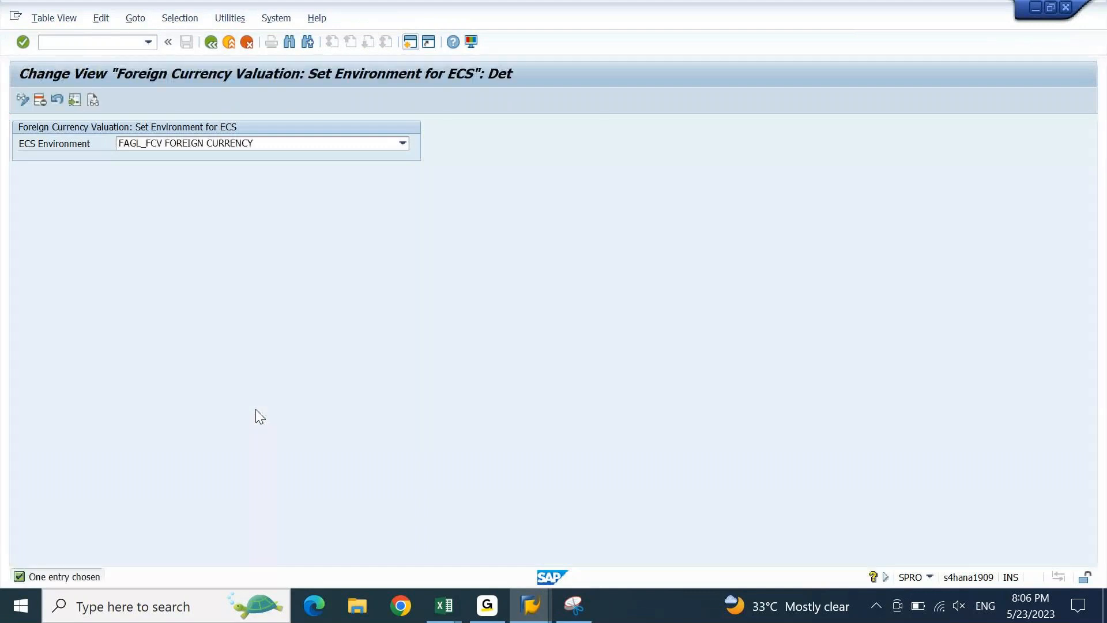
key("F3")
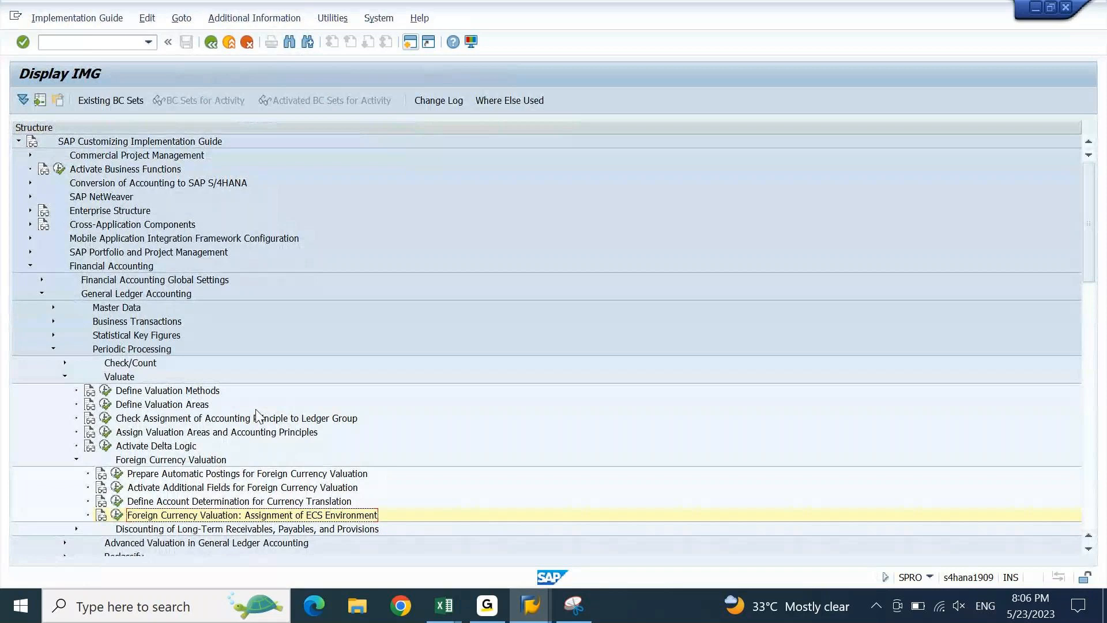
key("Up")
key("Up")
key("Up")
key("Up")
key("Up")
key("Up")
key("Up")
key("Up")
key("Up")
key("Return")
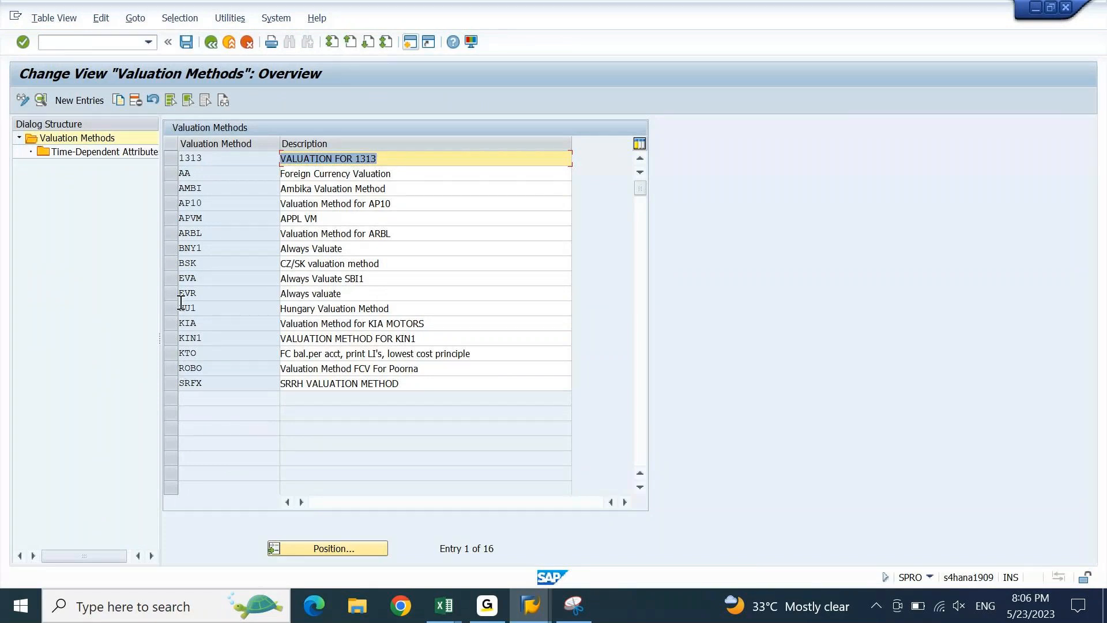
- Peek at APVM's time-dependent attributes, then open APVM details: lowest value principle, document type SA, rate type M
left_click(171, 218)
double_click(99, 153)
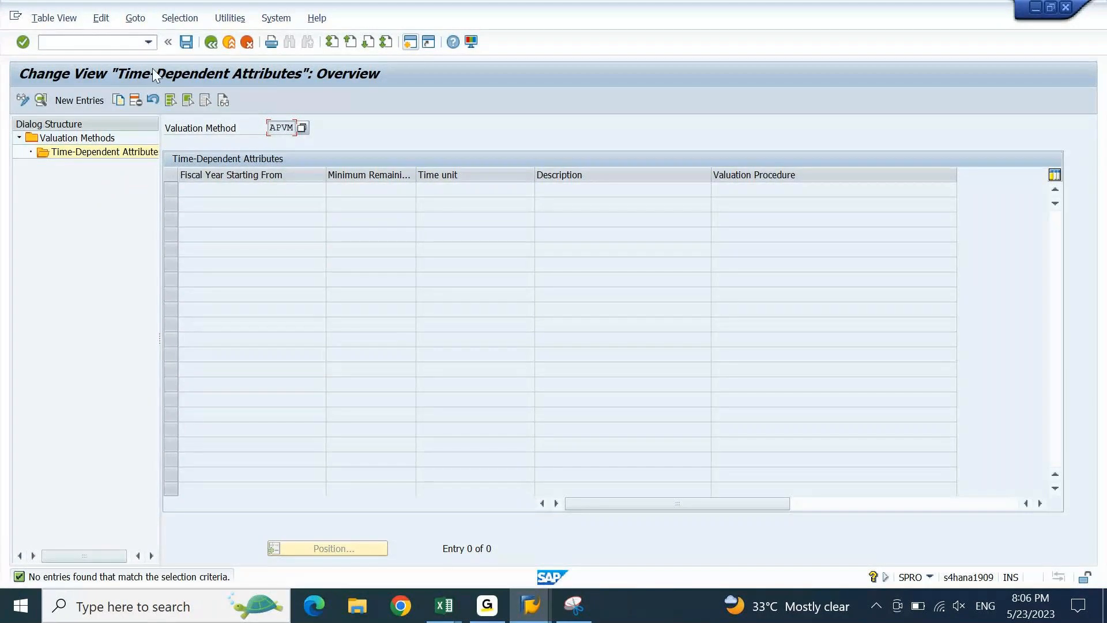
left_click(211, 43)
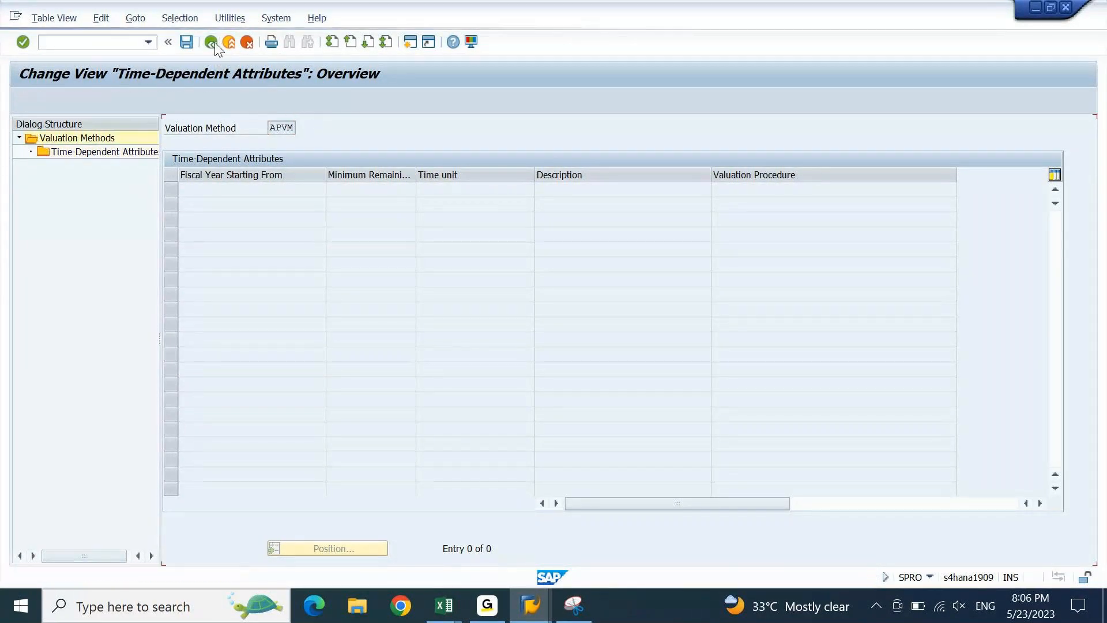
double_click(203, 212)
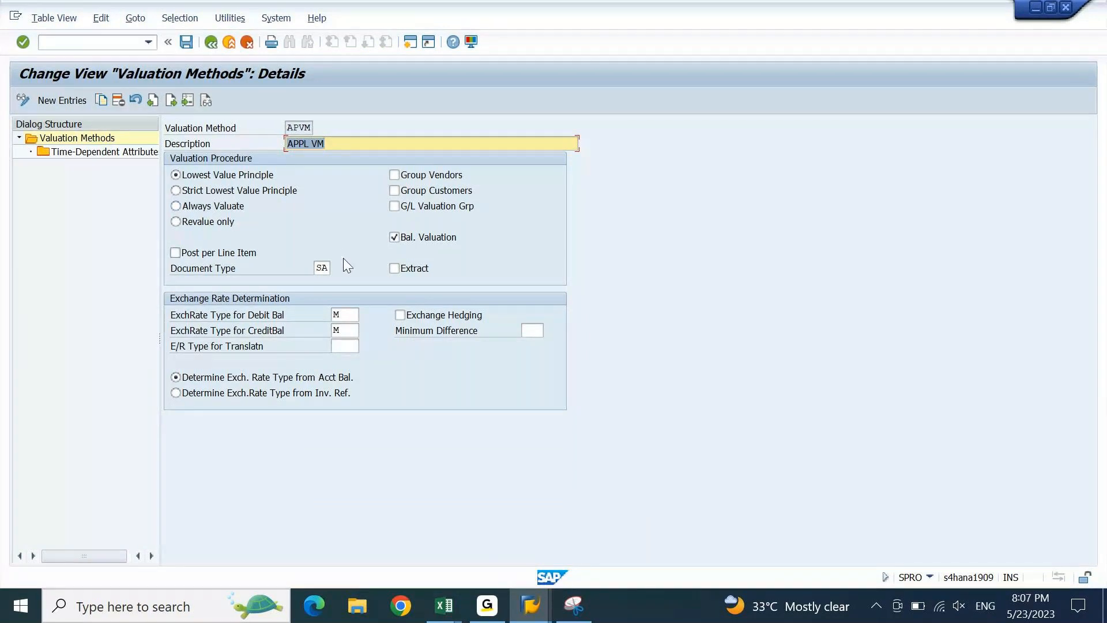
- Browse the available translation exchange rate types for APVM without choosing one
left_click(344, 347)
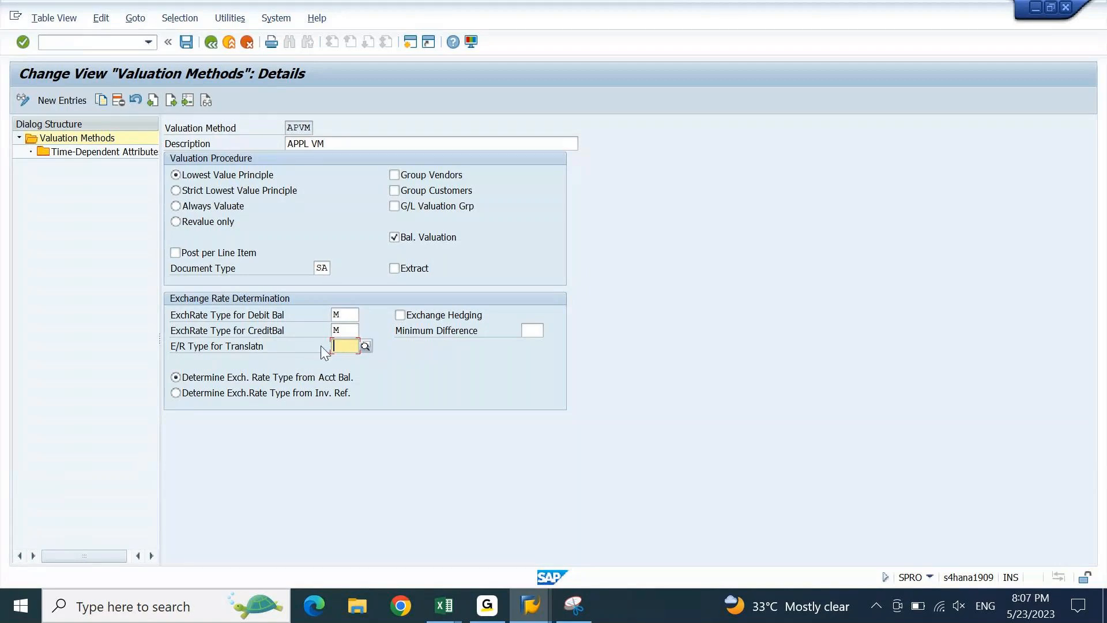
left_click(365, 346)
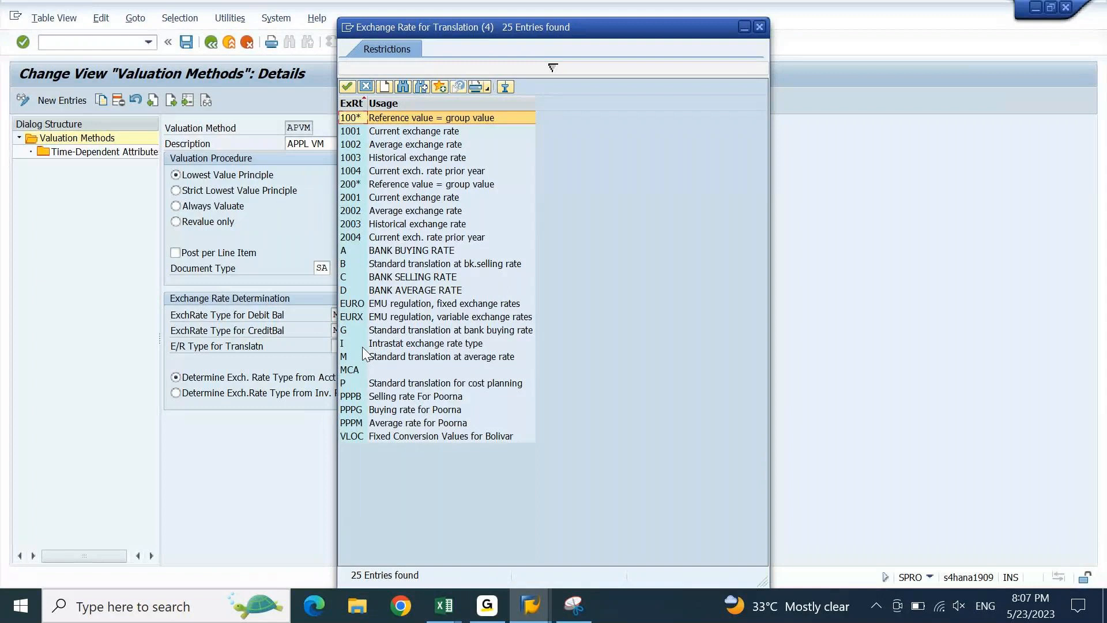
key("Escape")
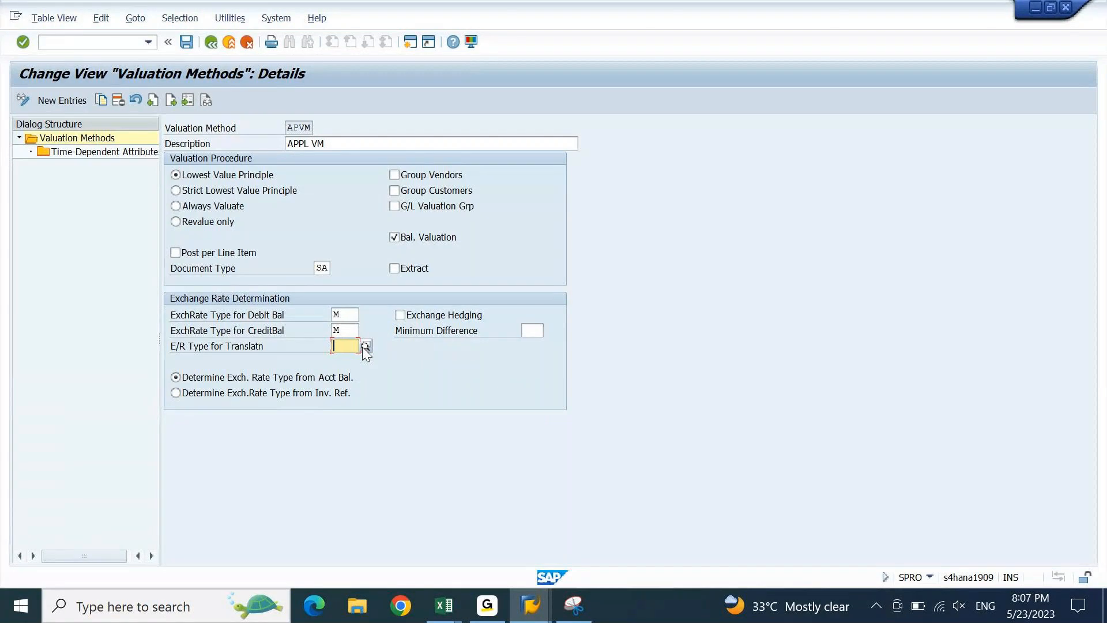
key("alt+Tab")
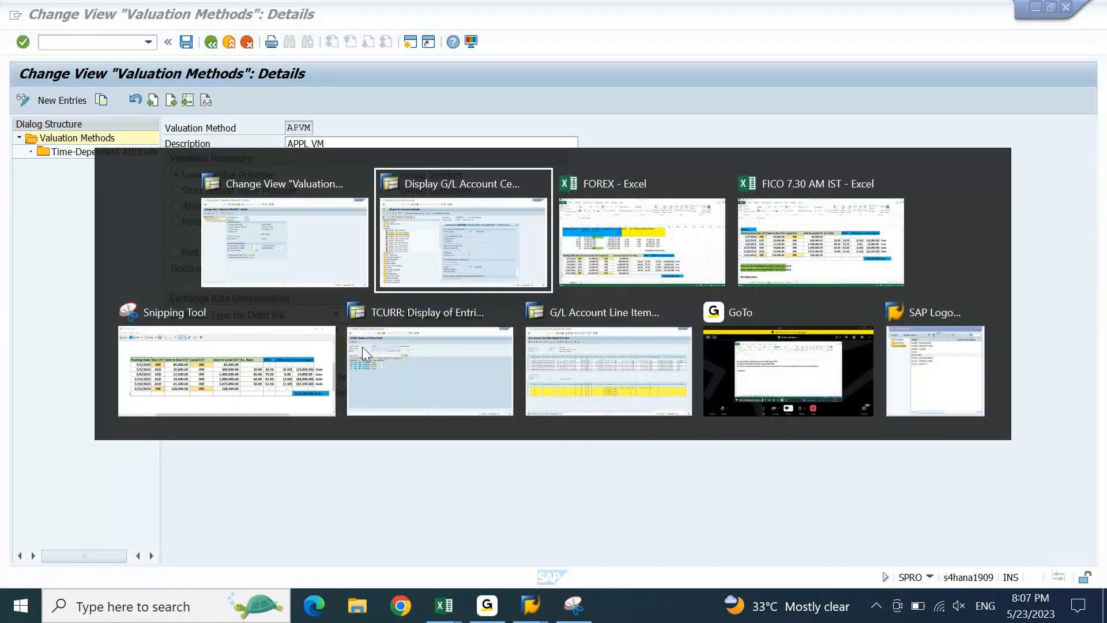
key("Escape")
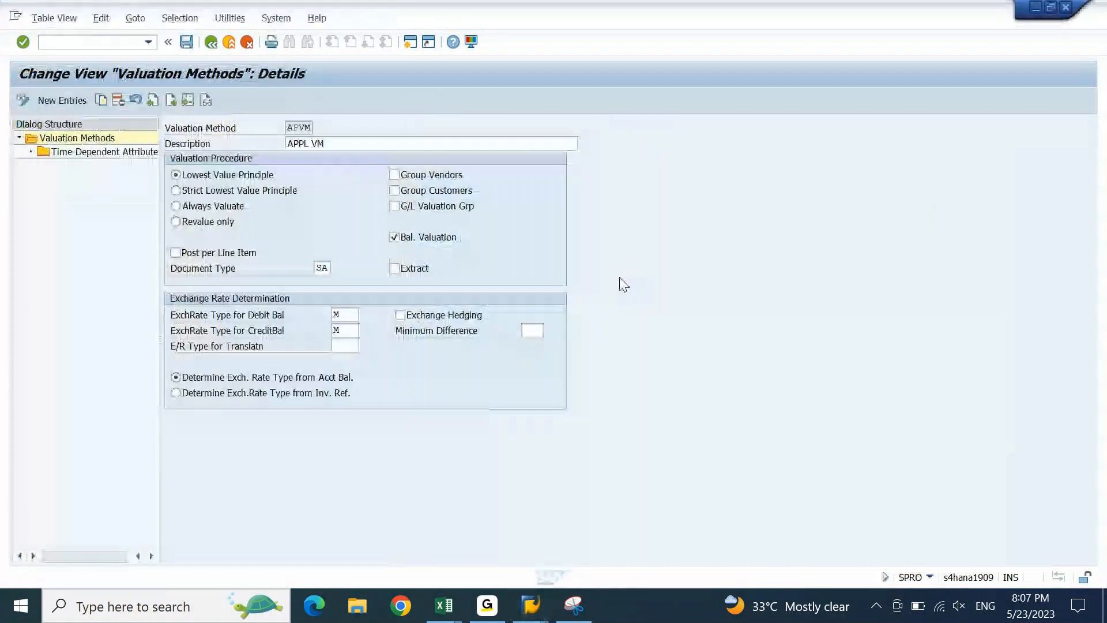
- Read the documentation and technical information for the E/R Type for Translatn field, then return to G/L account 12000002
left_click(235, 352)
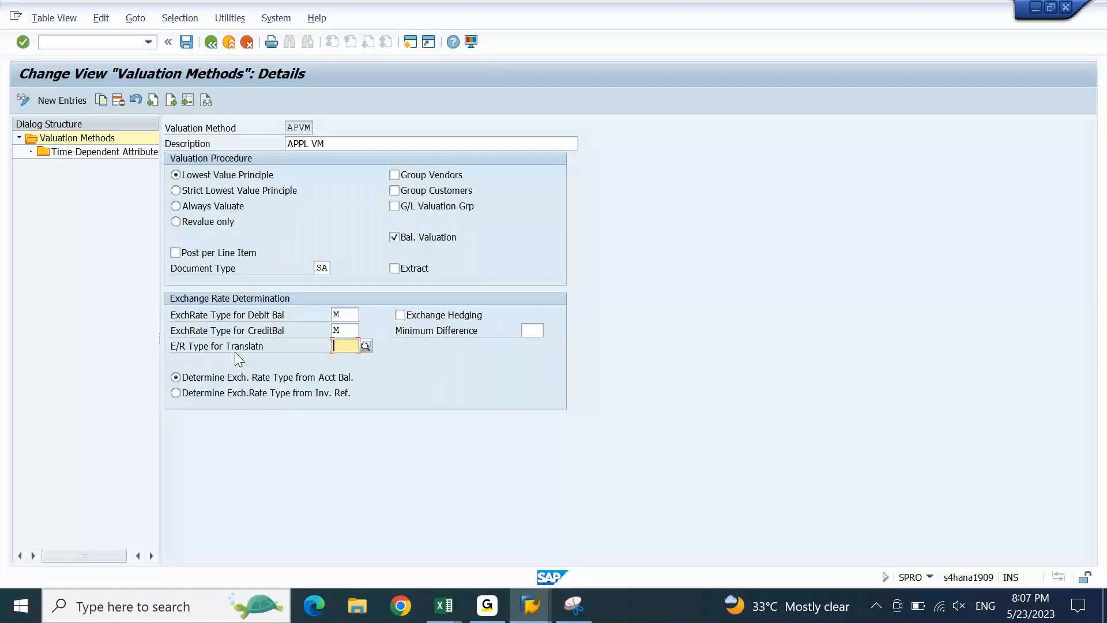
left_click(425, 378)
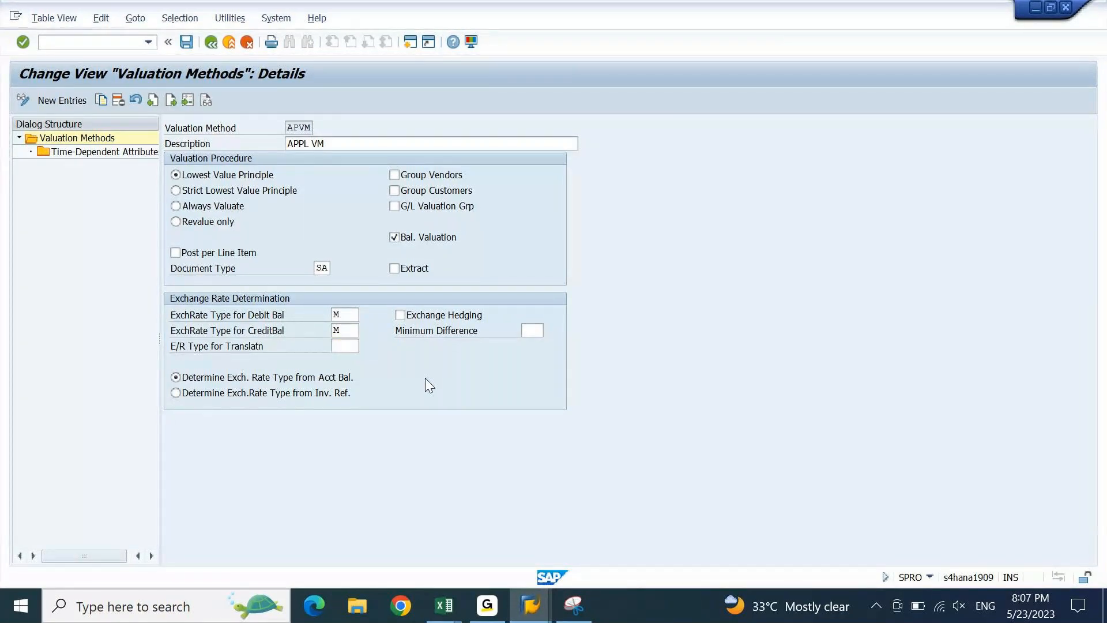
key("F1")
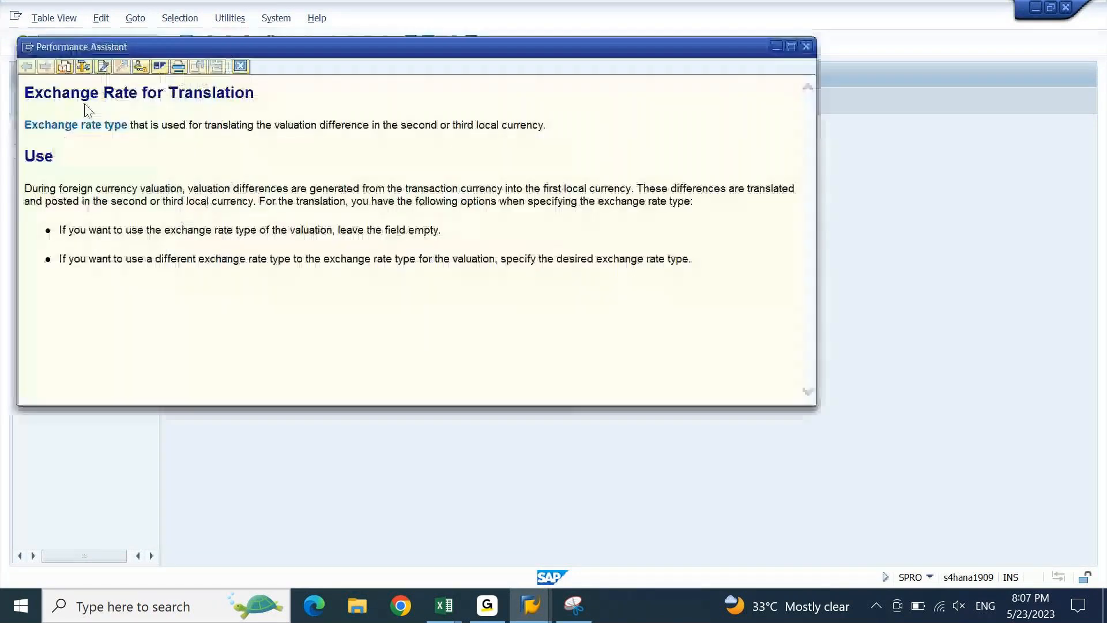
left_click(84, 67)
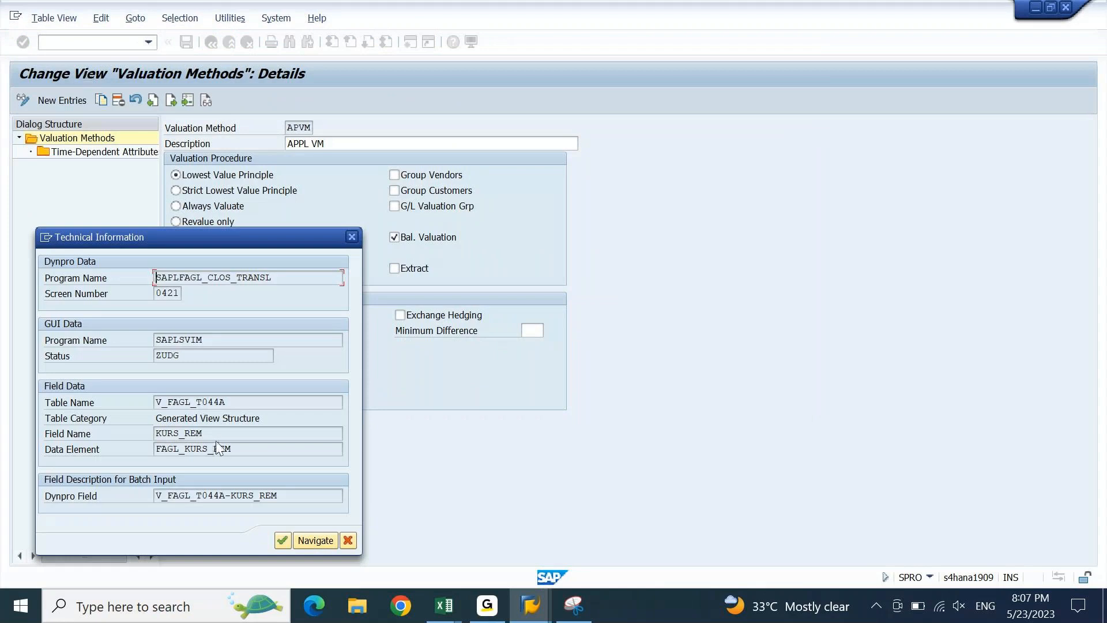
left_click(353, 238)
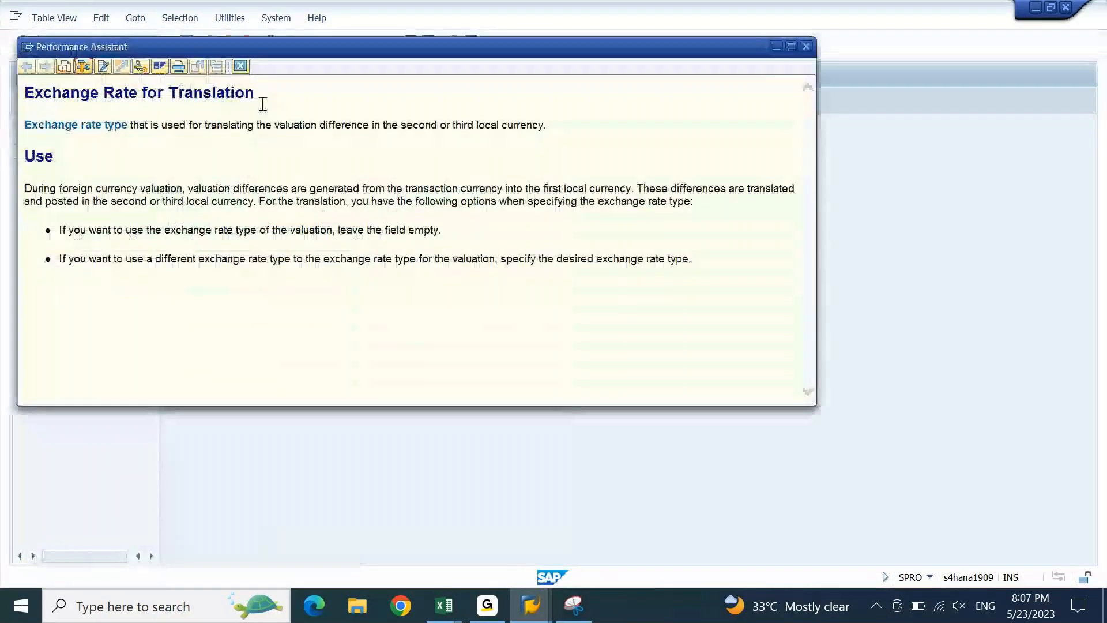
left_click(240, 66)
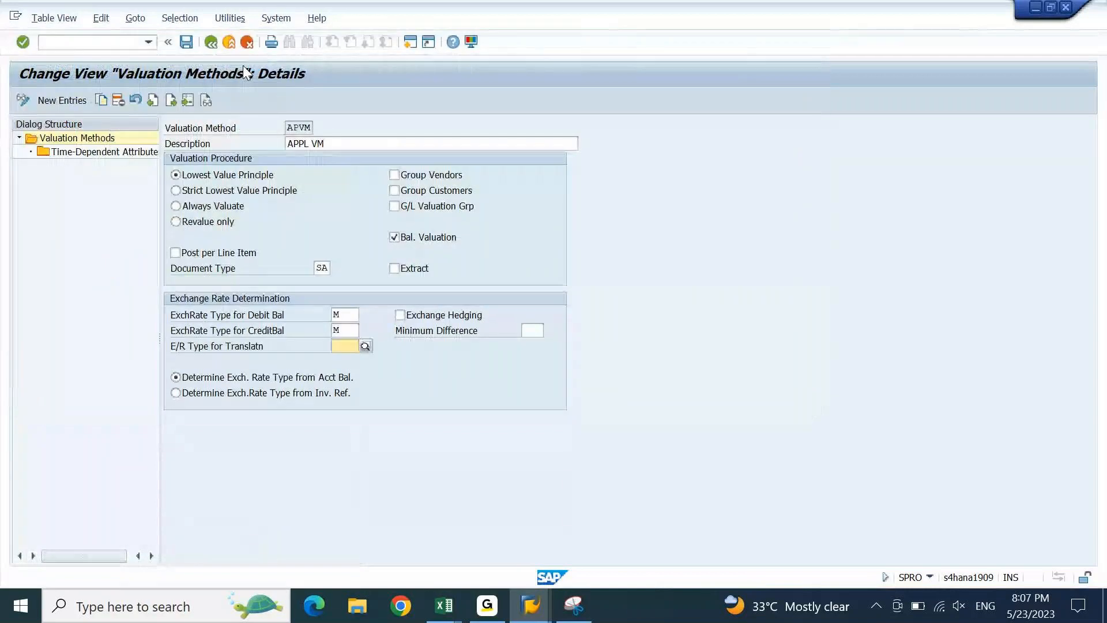
key("alt+Tab")
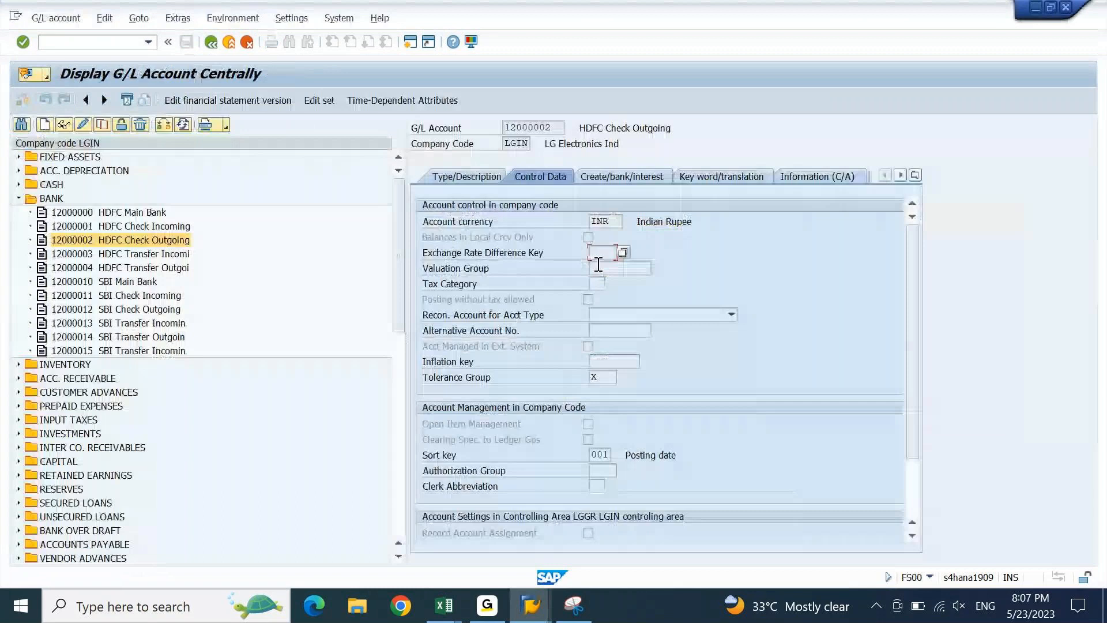
- Look up the Exchange Rate Difference Key help, identifying technical field KDFSL, then return to APVM
key("F1")
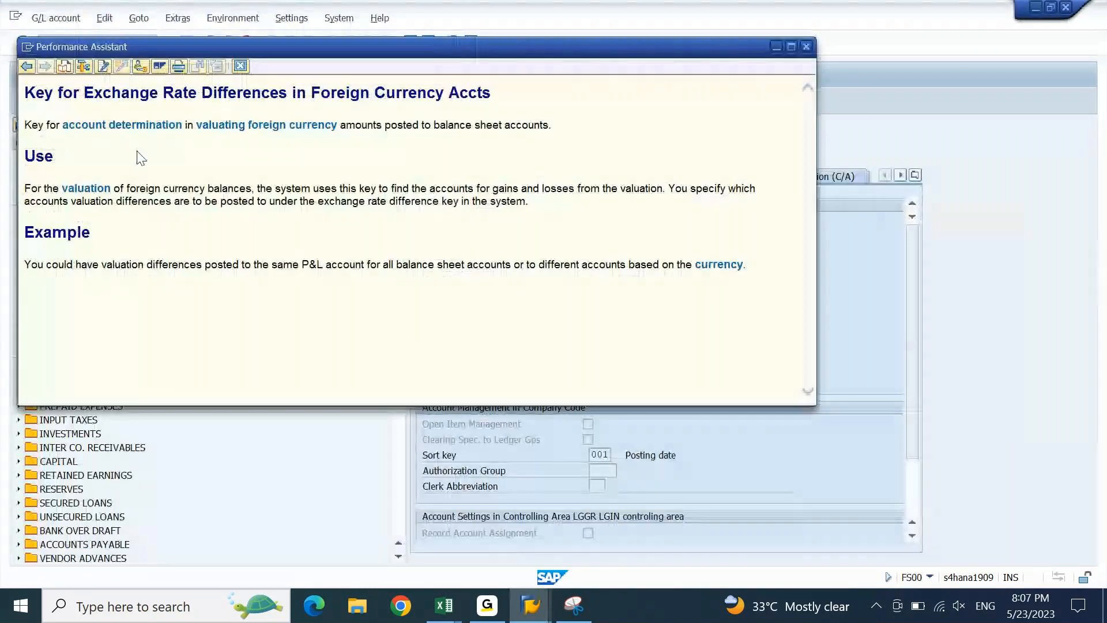
left_click(84, 68)
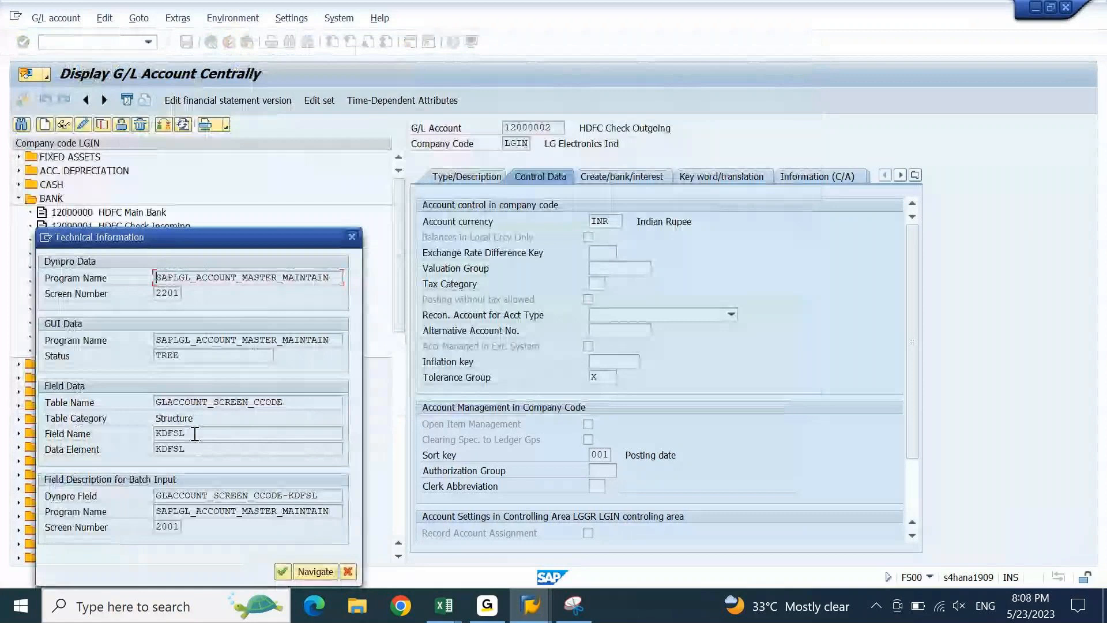
left_click(359, 237)
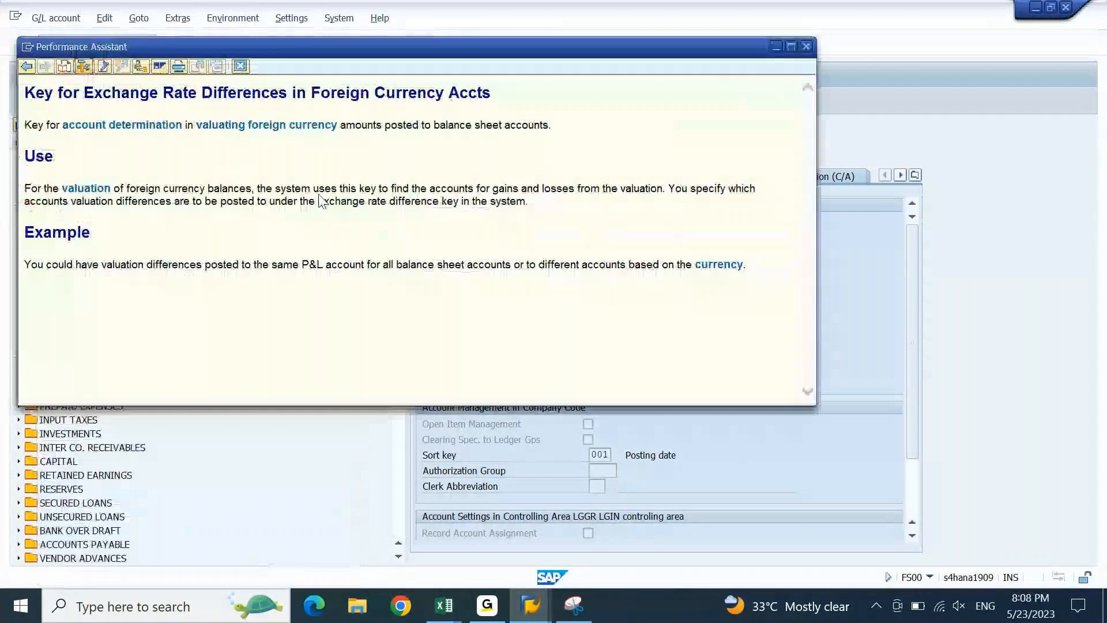
left_click(241, 67)
key("alt+Tab")
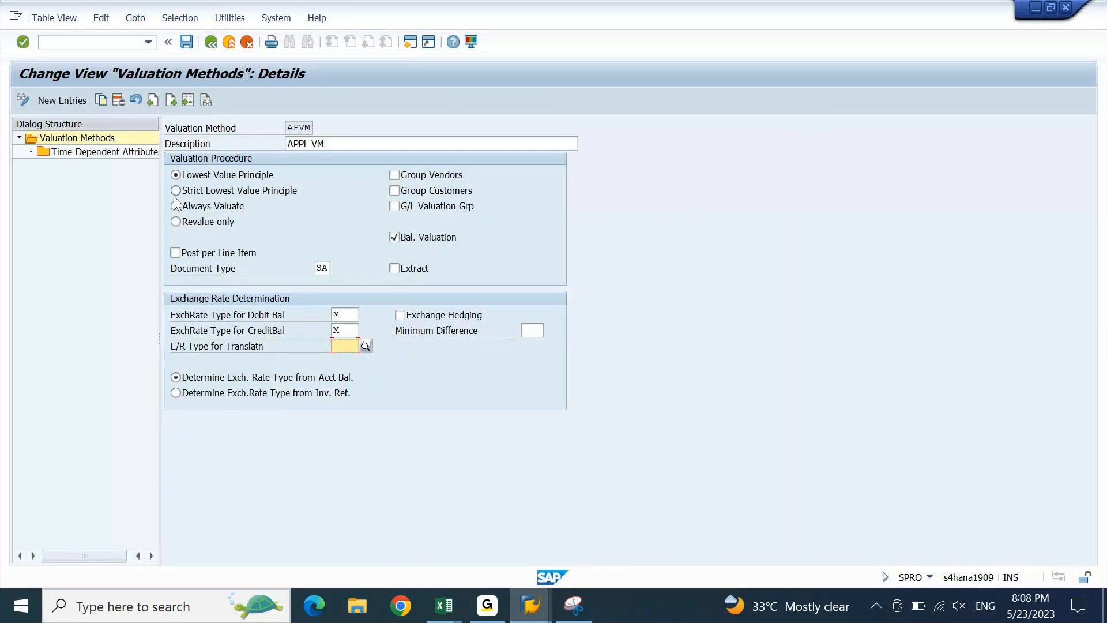
- Open APVM's time-dependent attributes, cancel a blank new entry, and back out to the IMG tree
double_click(125, 154)
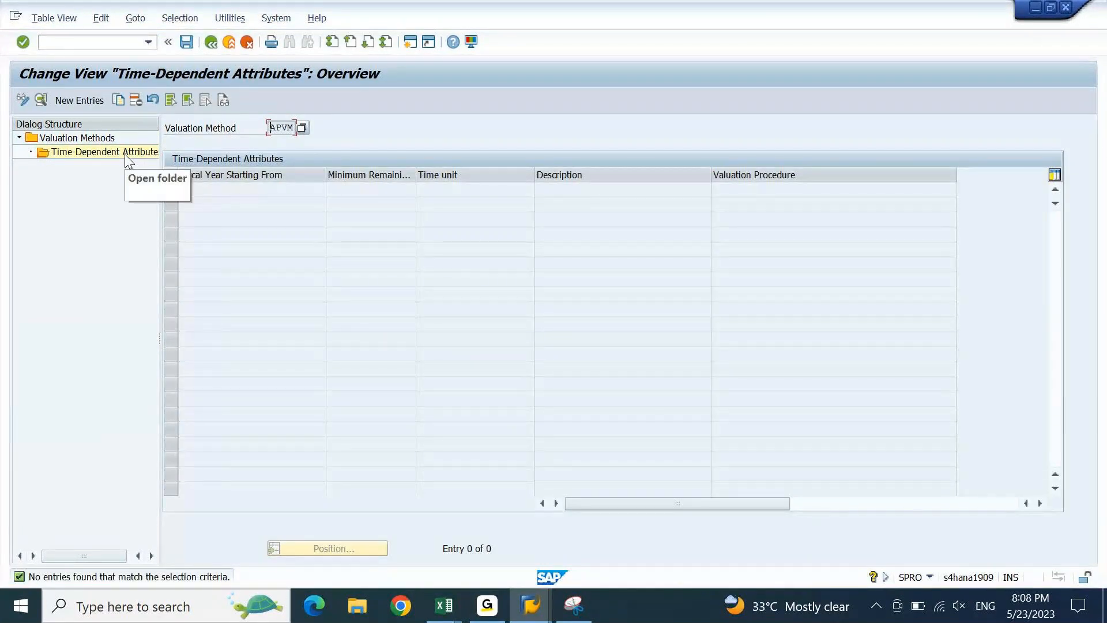
left_click(81, 96)
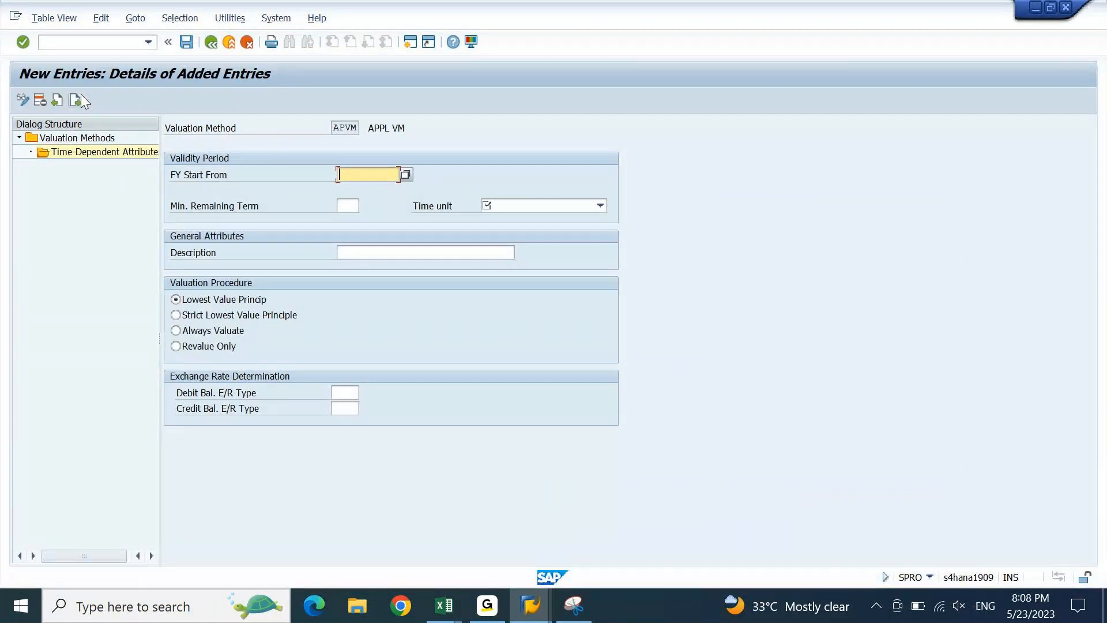
key("Return")
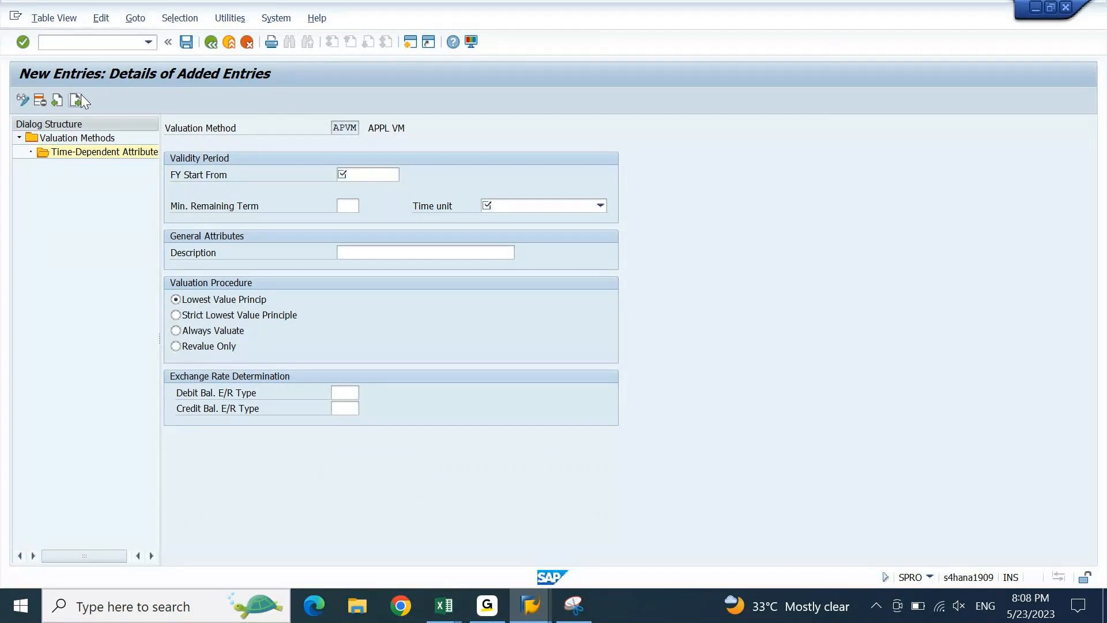
left_click(79, 98)
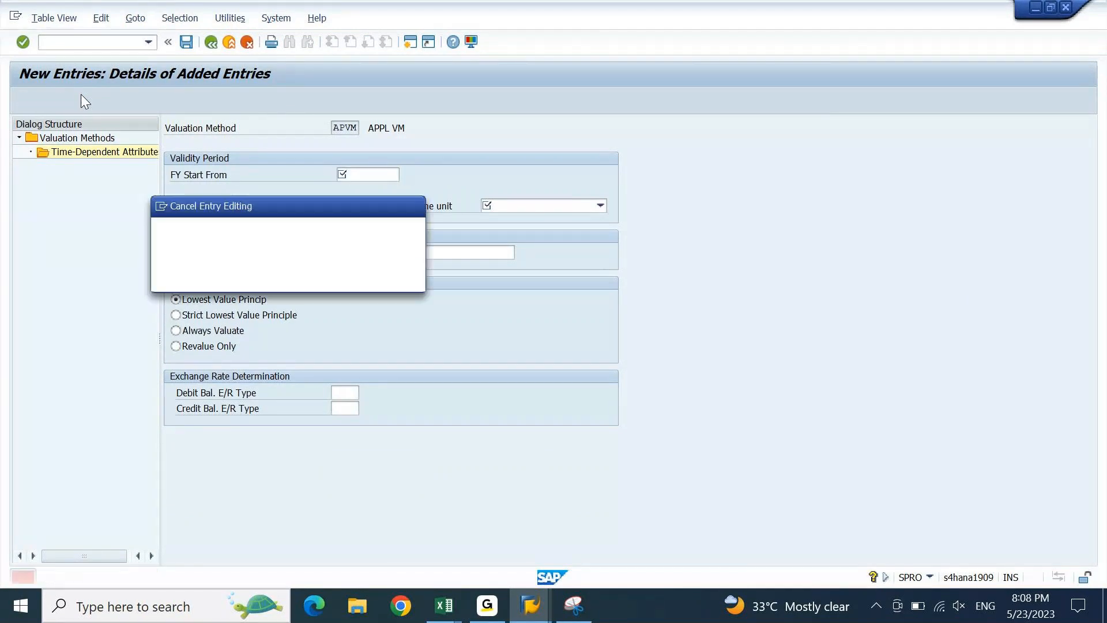
left_click(233, 278)
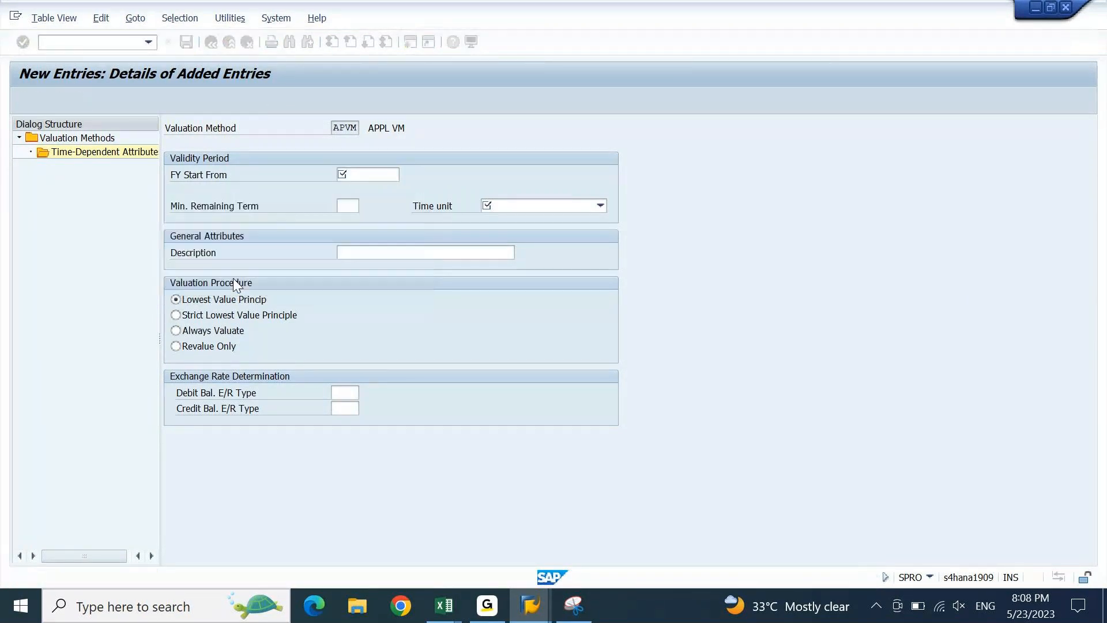
key("F3")
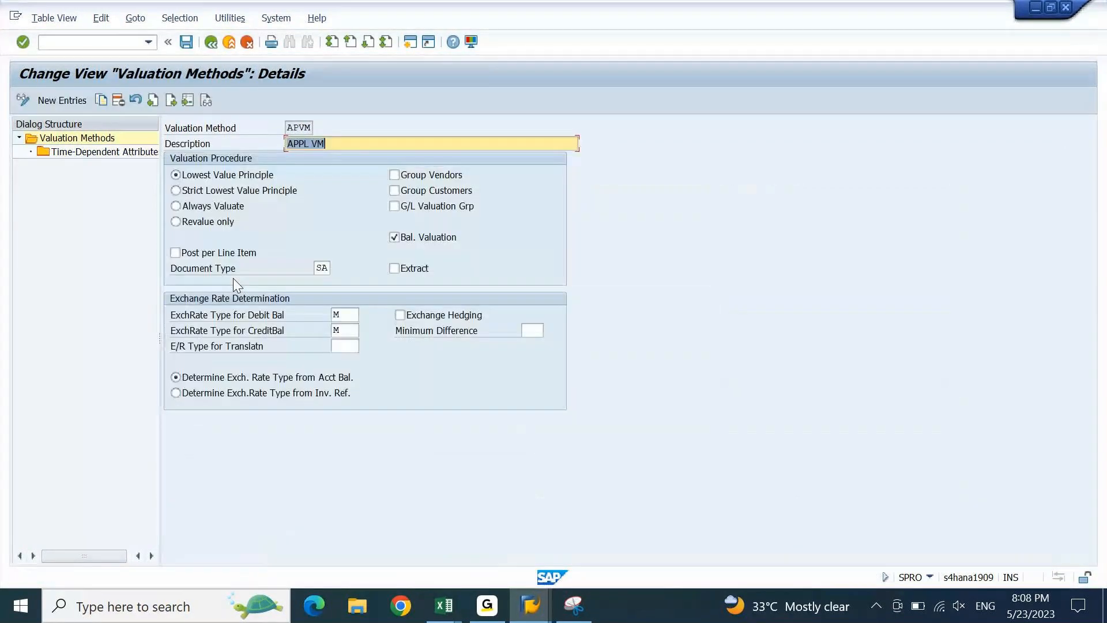
key("F3")
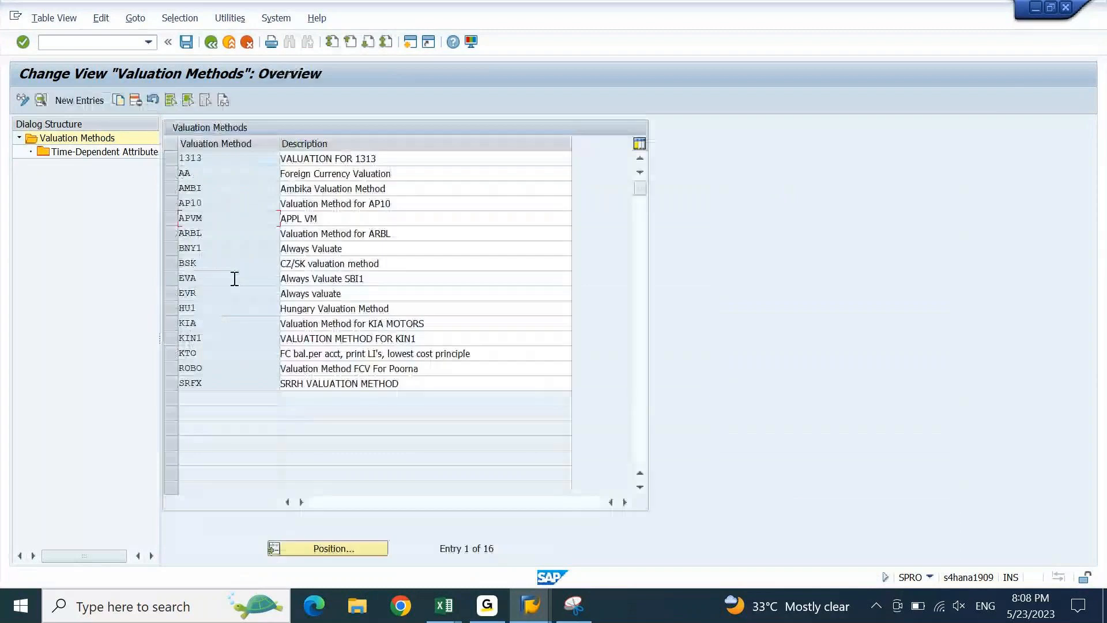
key("F3")
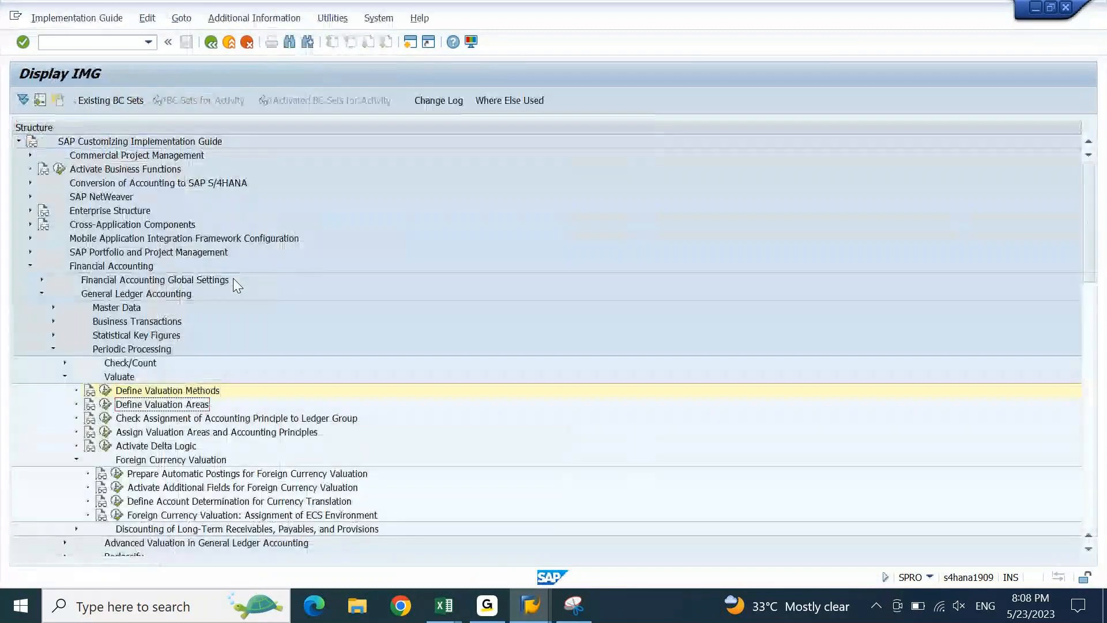
- Review the table of defined valuation areas
key("F2")
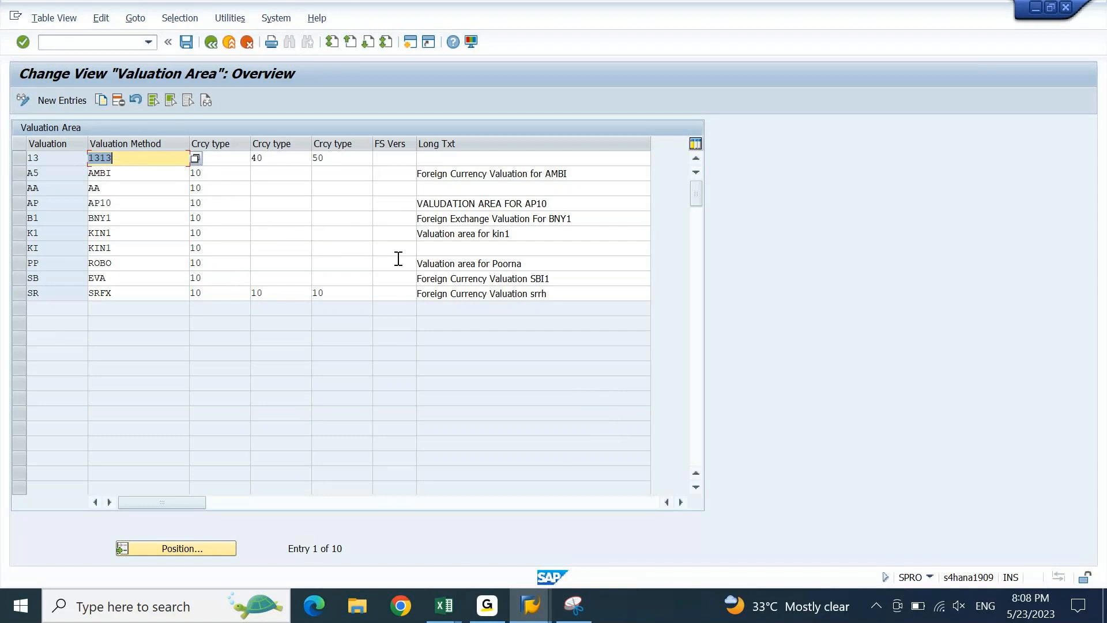
left_click(682, 502)
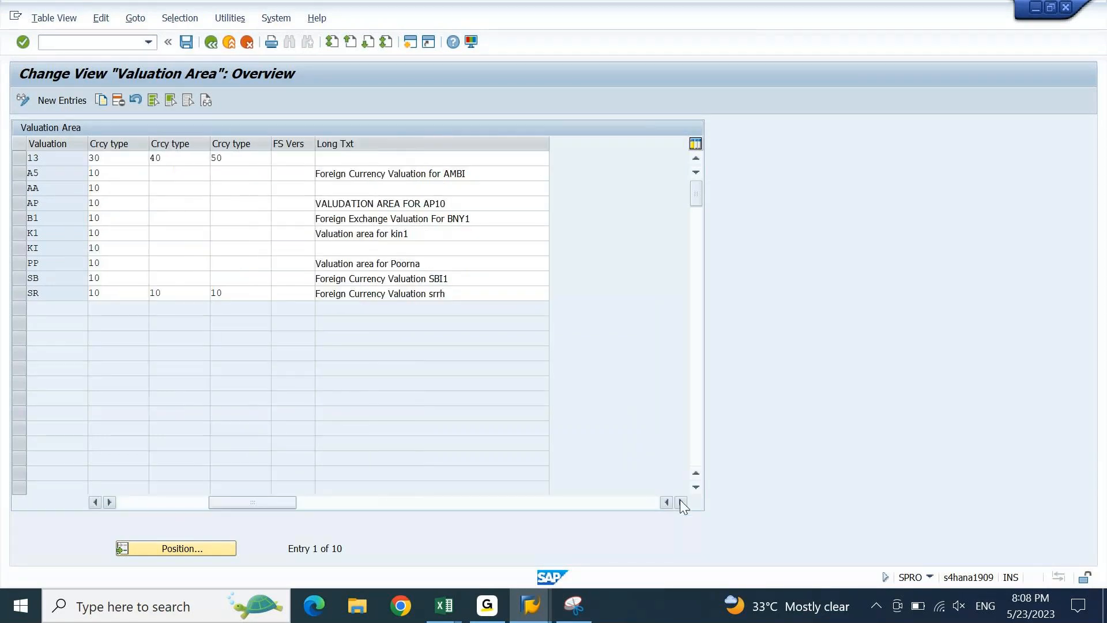
key("F3")
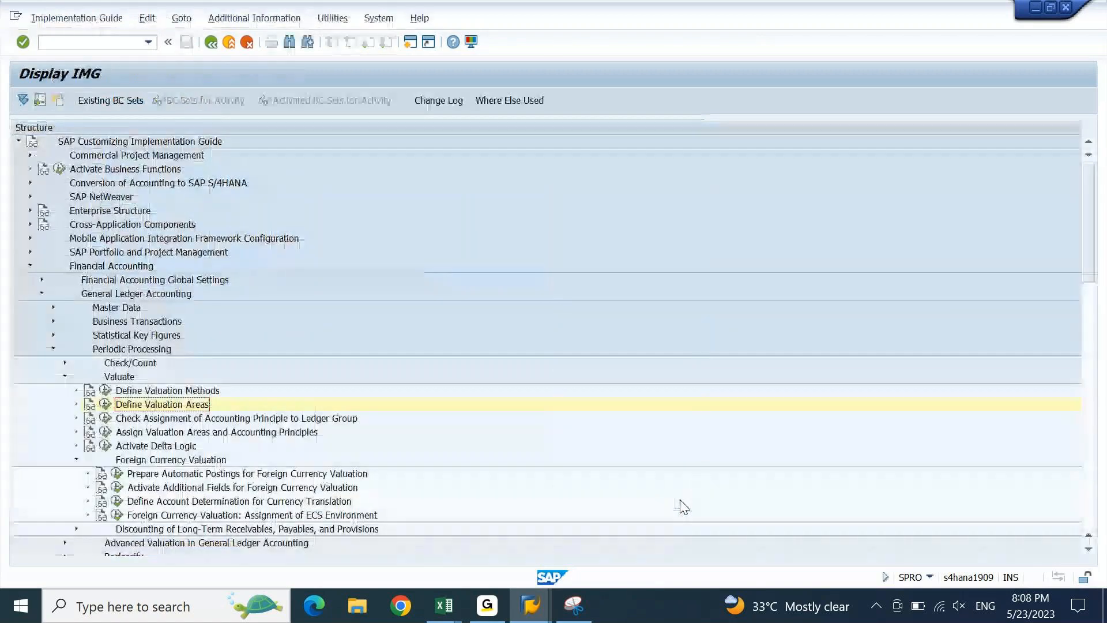
- Run Define Account Determination for Currency Translation, reaching the LGCA work area prompt
key("Down")
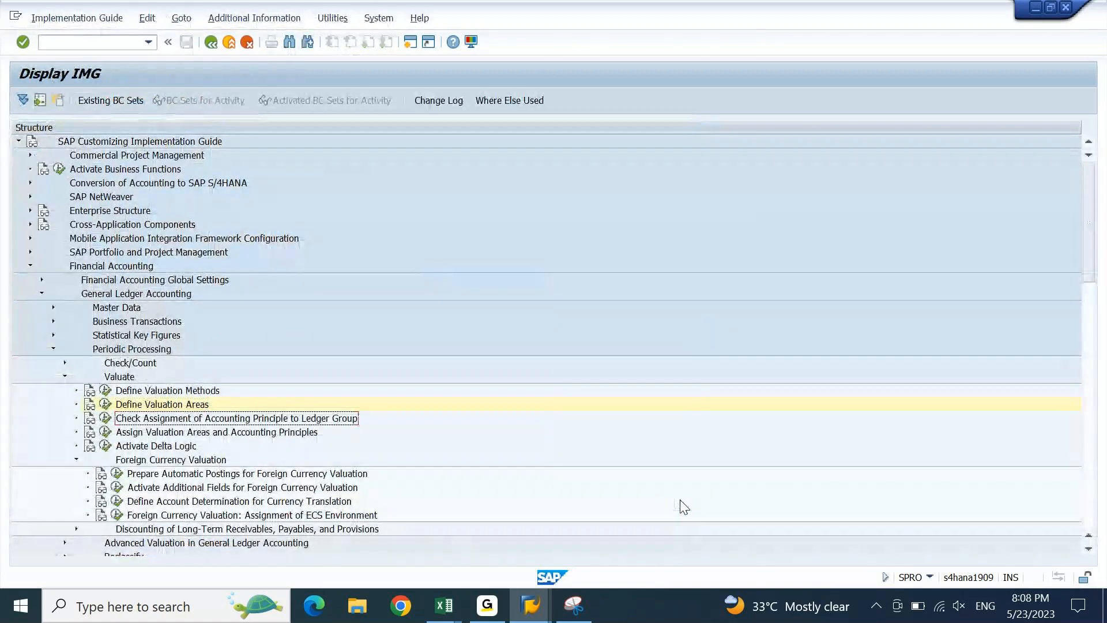
key("Down")
key("Down")
key("Down")
key("Down")
key("Down")
key("Down")
key("Down")
key("Down")
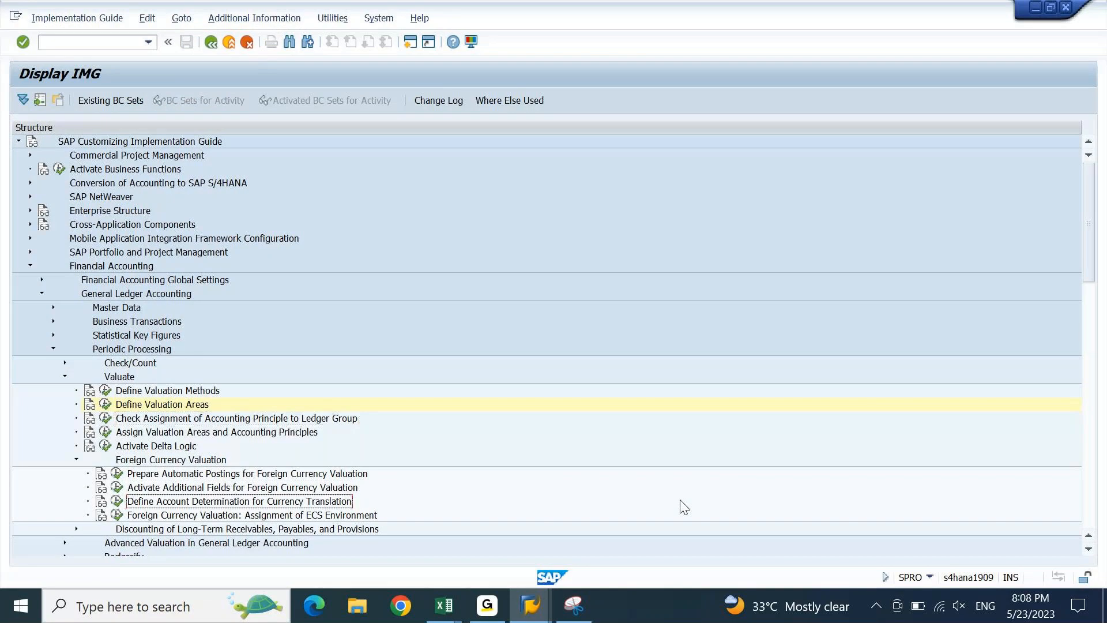
key("Up")
key("Up")
key("Return")
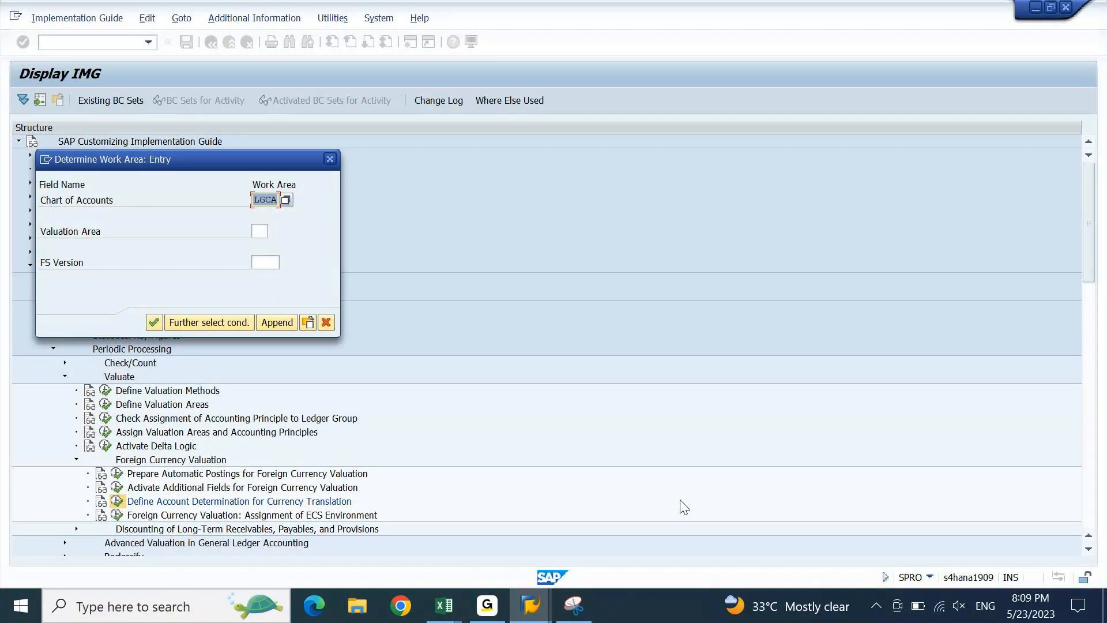
- Confirm work area LGCA, find no translation-of-balances account entries, and return to the IMG tree
key("Return")
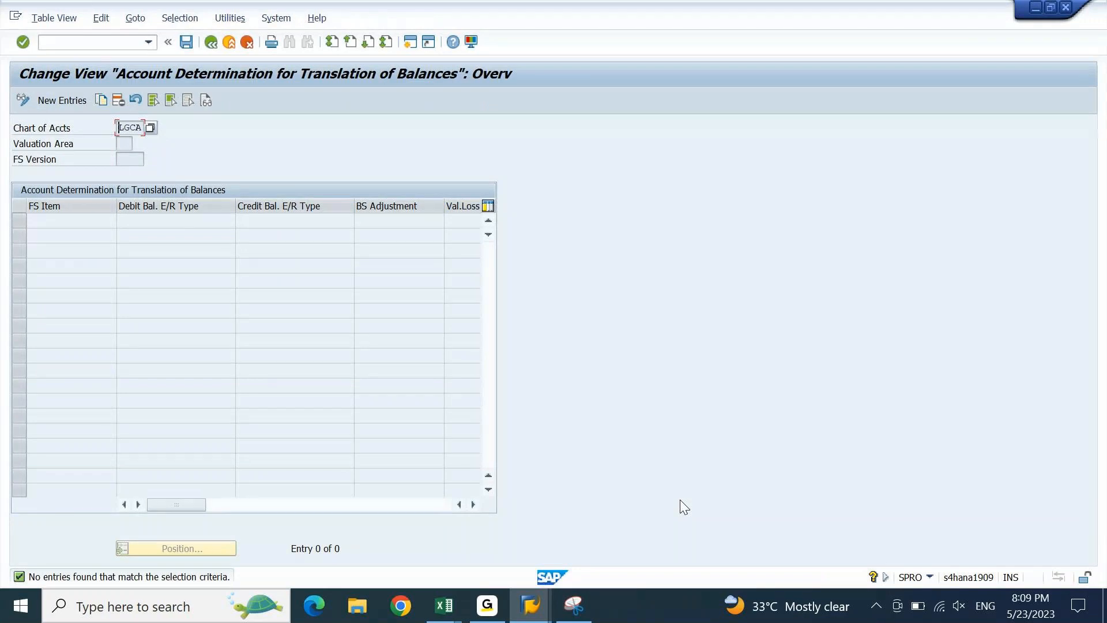
left_click(473, 504)
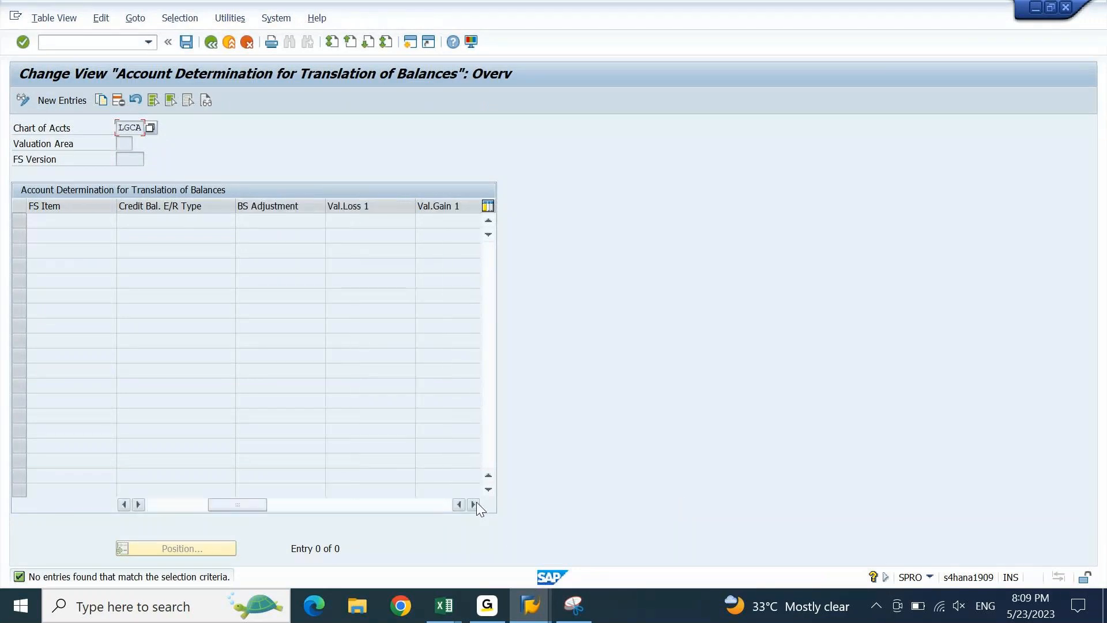
left_click(475, 503)
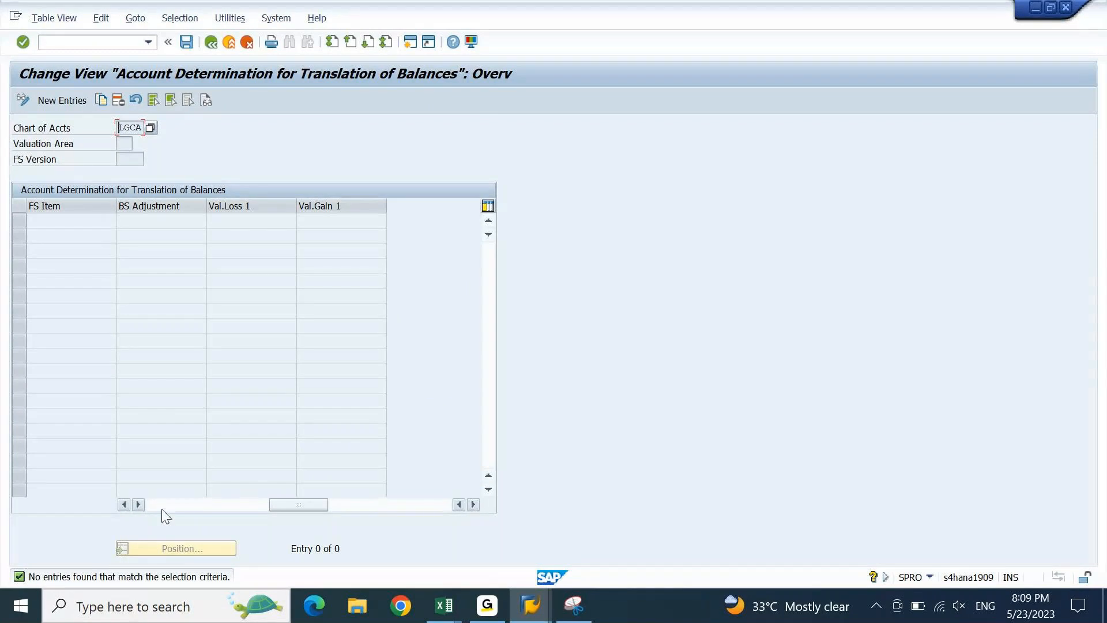
left_click(123, 504)
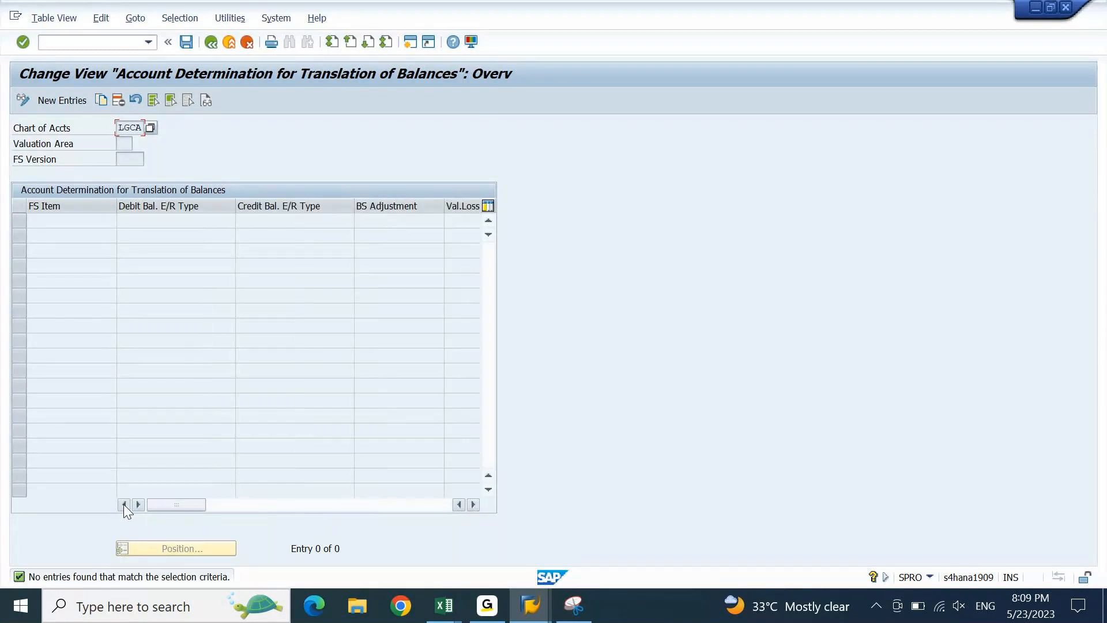
key("F3")
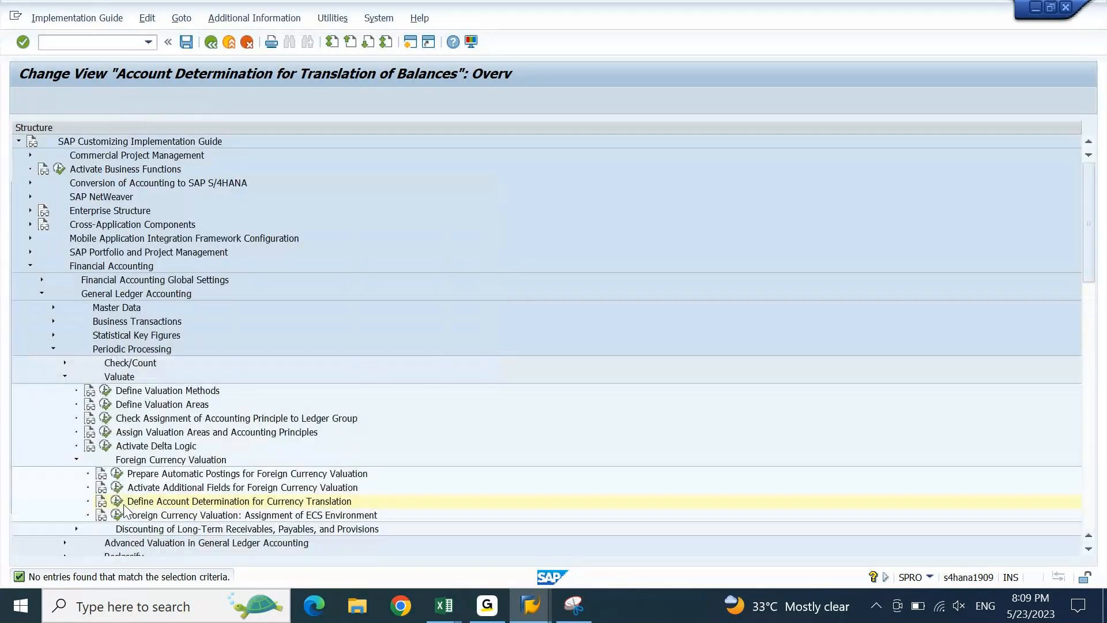
- Switch SAP sessions and run OBA1 to list the FWA exchange rate difference procedures
key("F3")
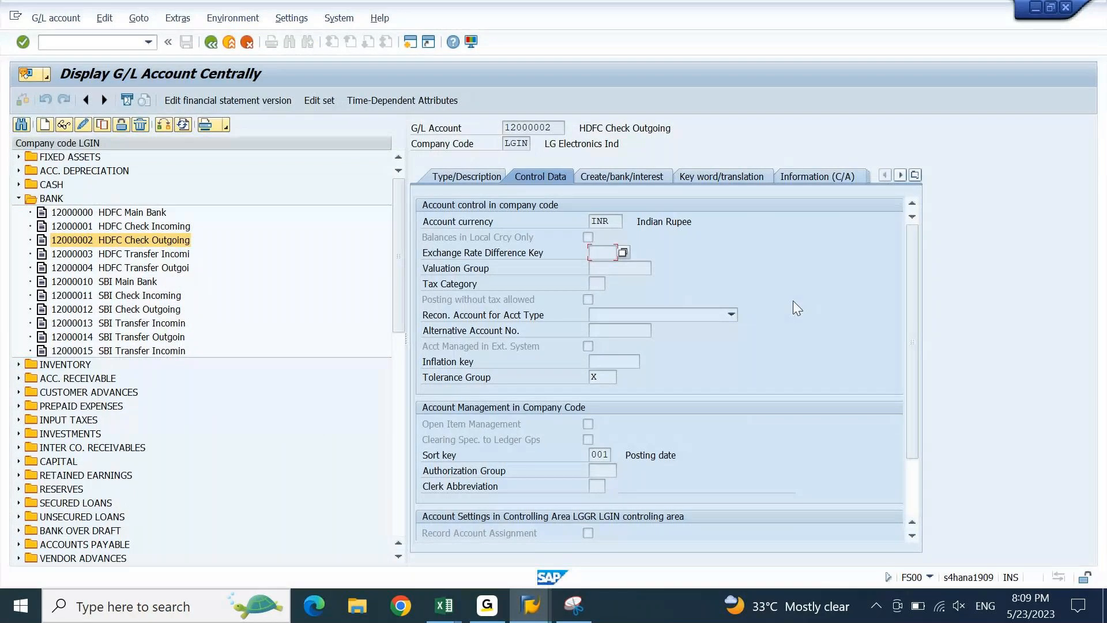
key("alt+Tab")
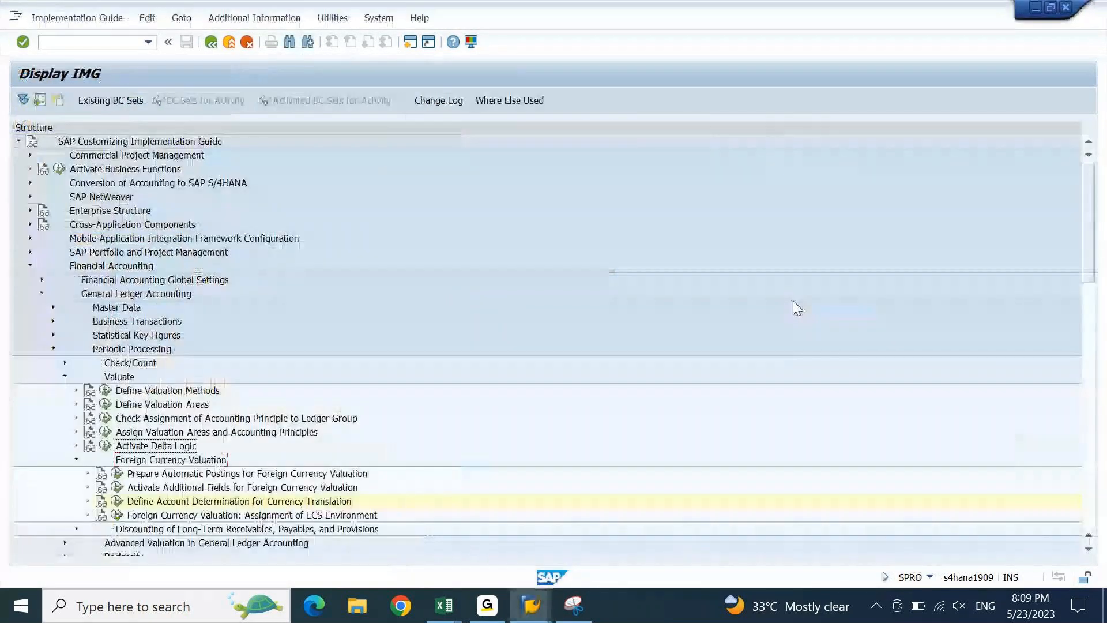
key("alt+Tab")
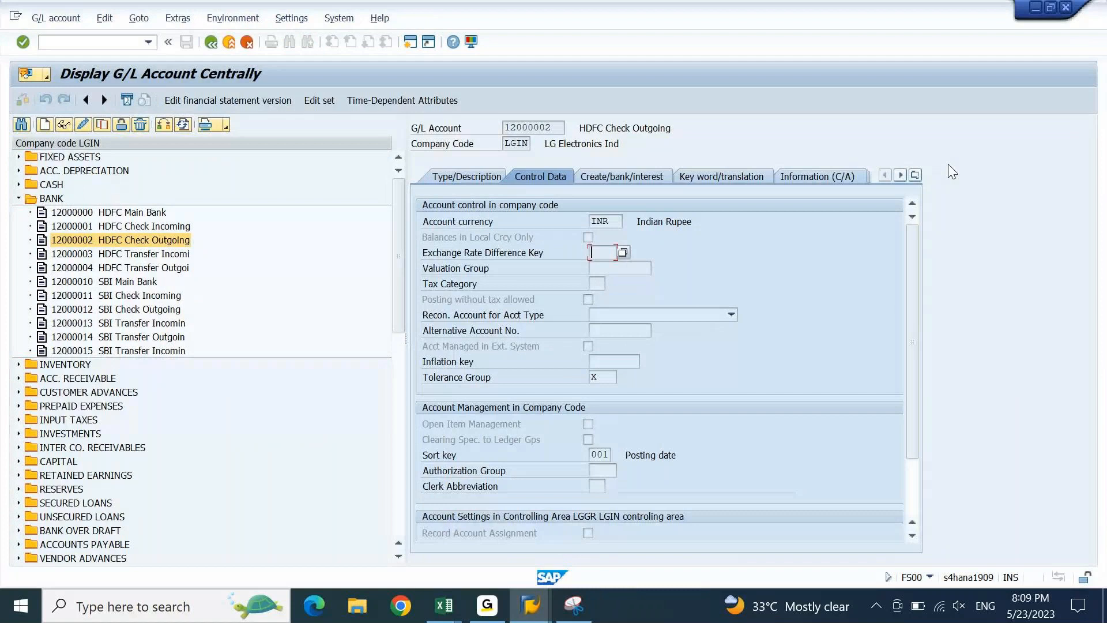
key("alt+Tab")
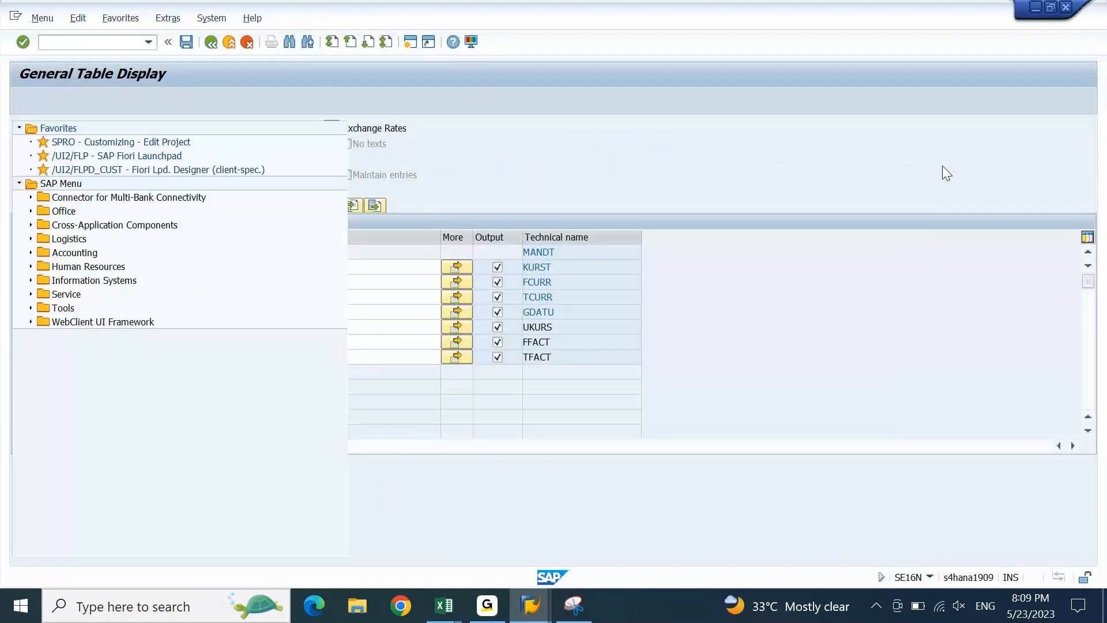
type("oba1")
key("Return")
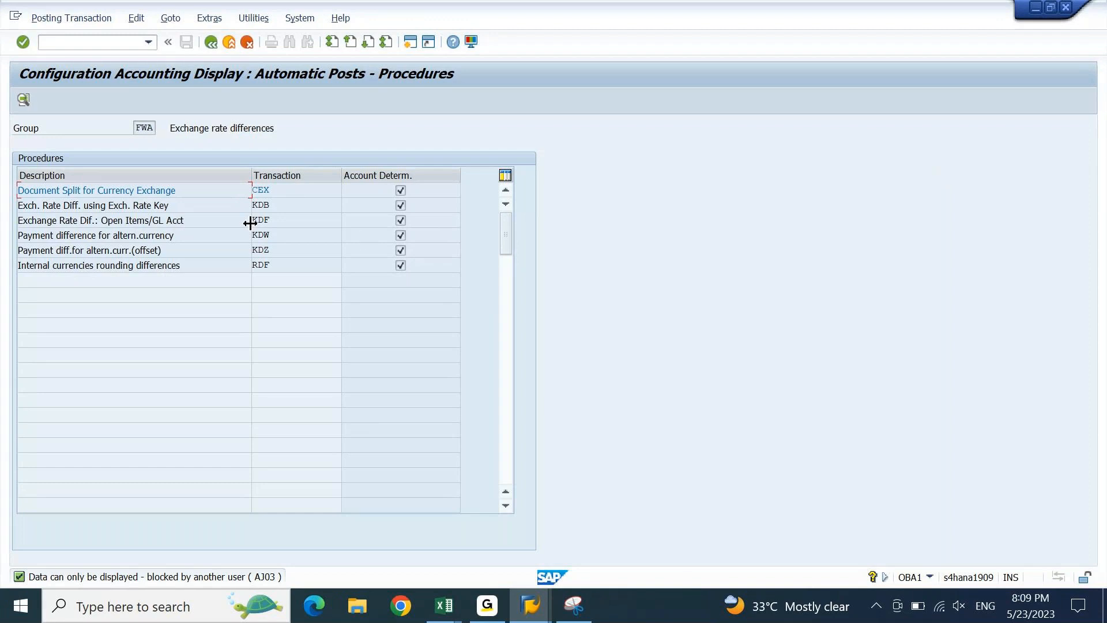
- Open the KDB procedure's account assignments for chart of accounts LGCA
double_click(199, 204)
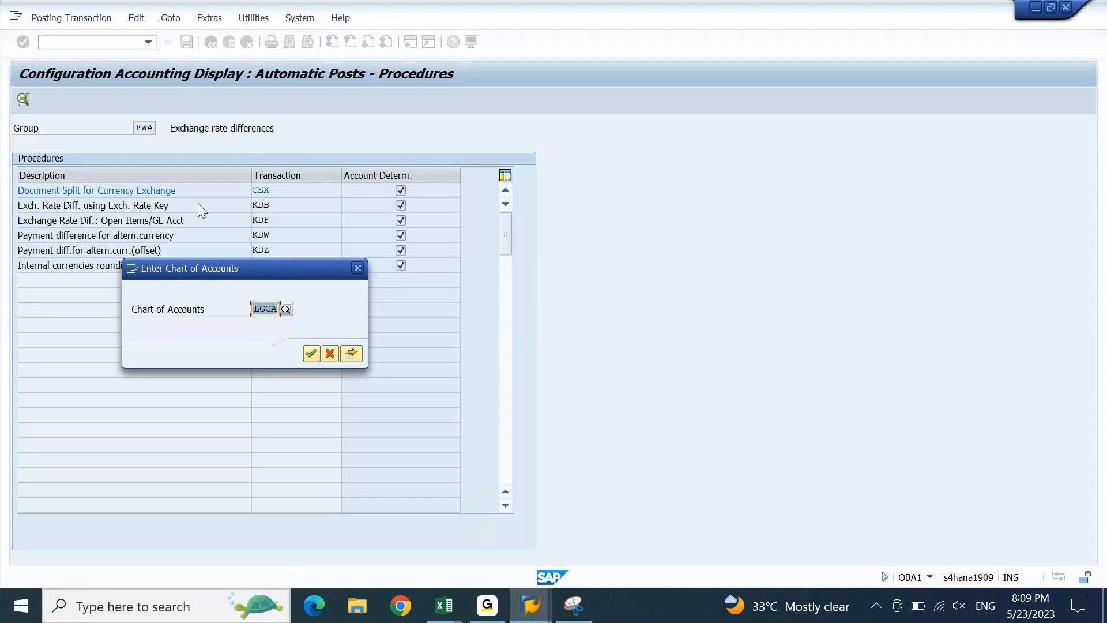
left_click(358, 268)
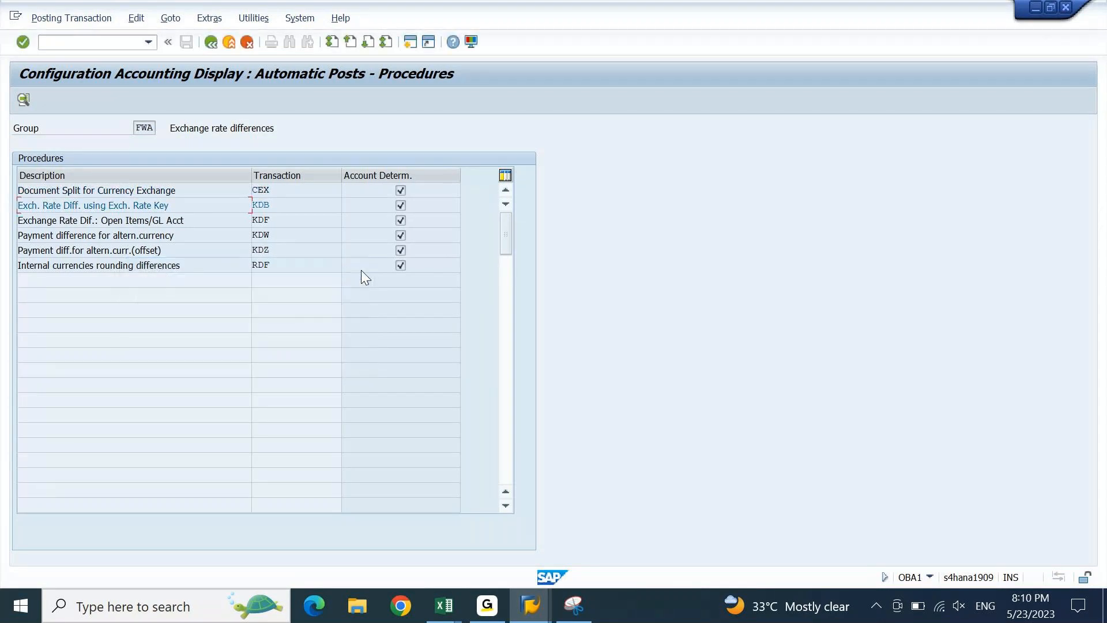
double_click(258, 206)
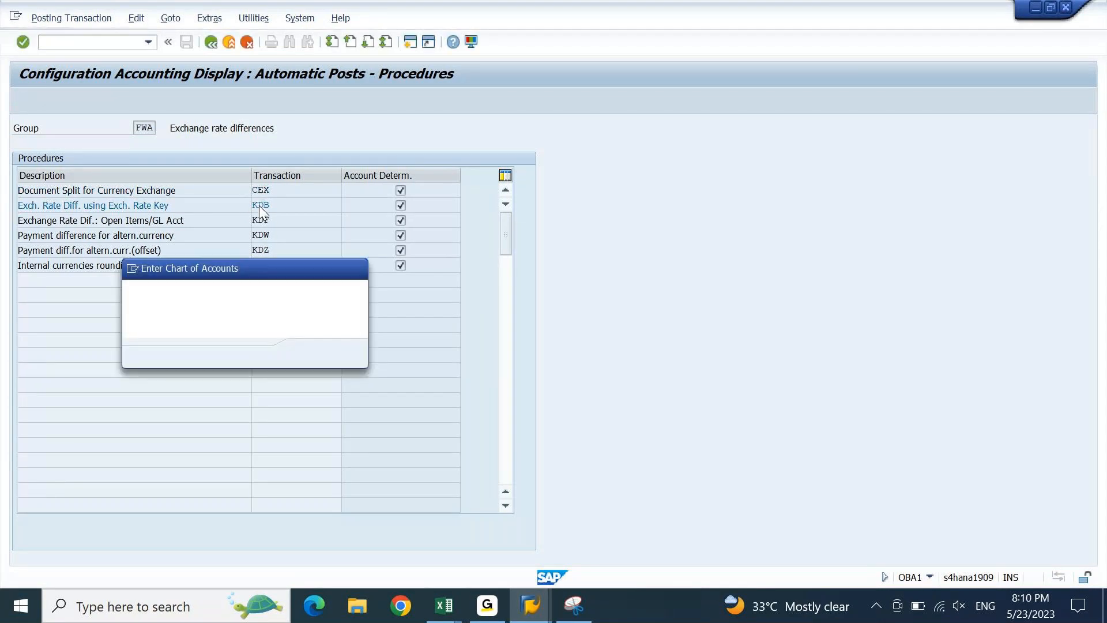
key("Return")
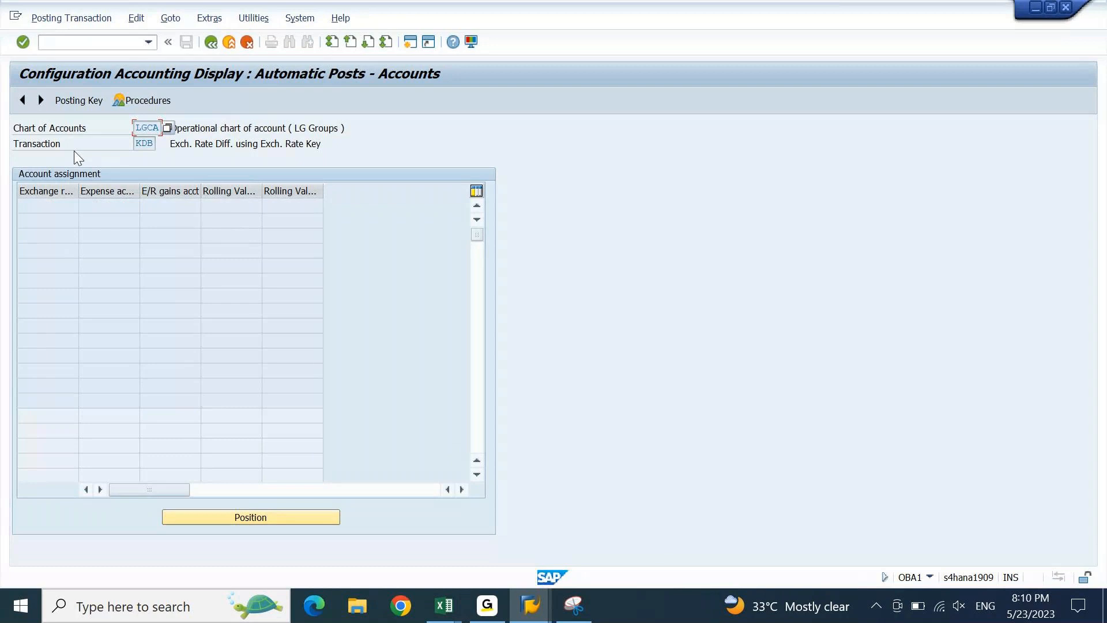
- Try switching the KDB assignment to change mode and resize the exchange rate difference key column
left_click(54, 19)
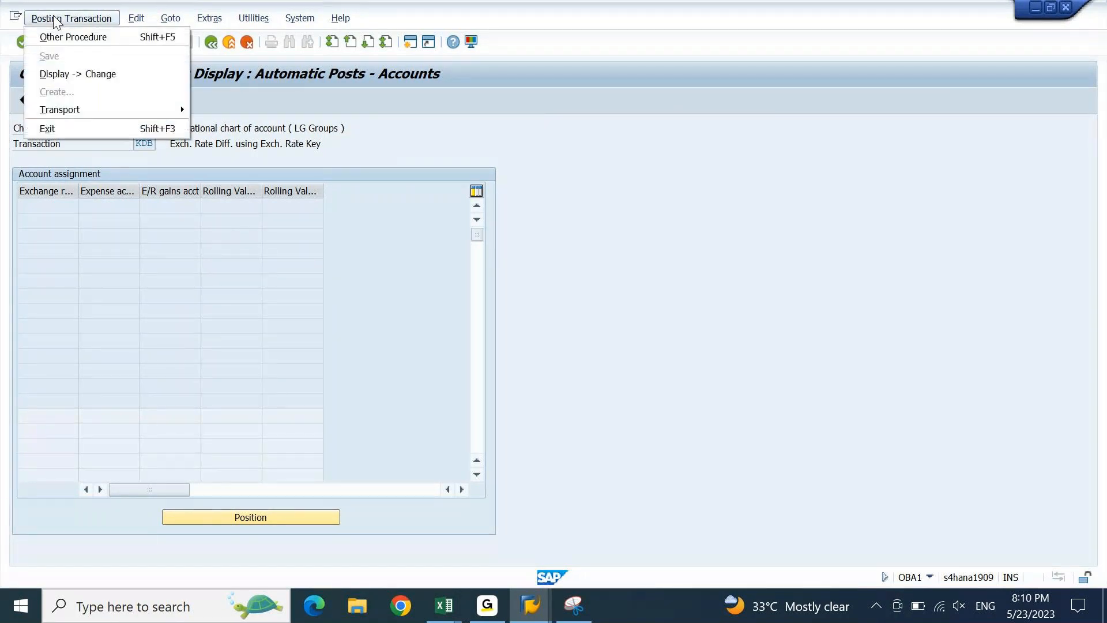
left_click(102, 74)
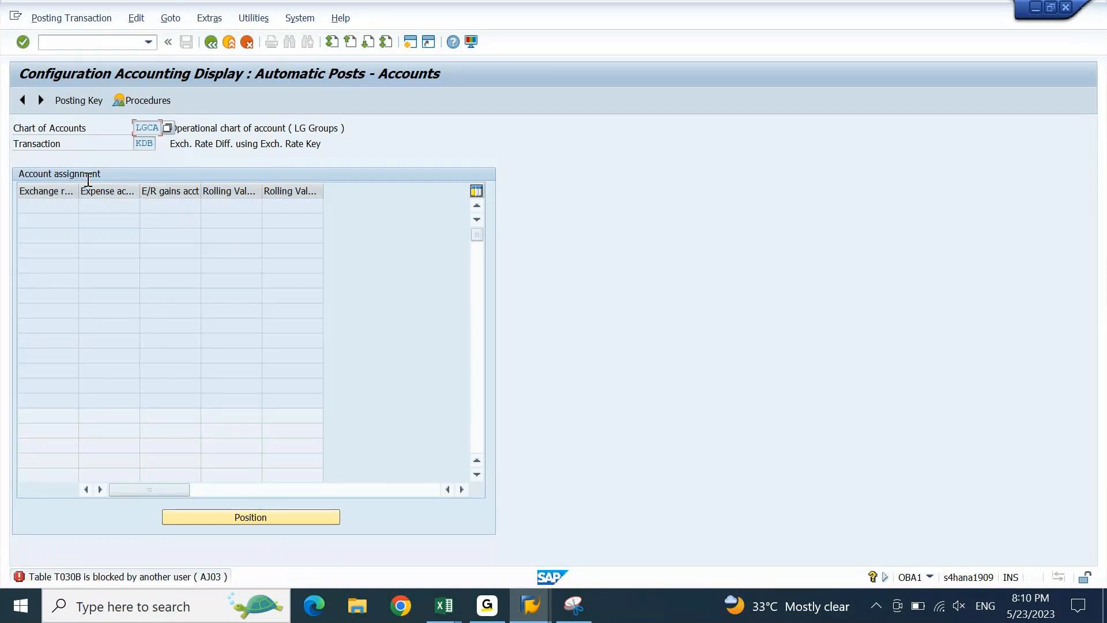
left_click_drag(78, 191, 191, 183)
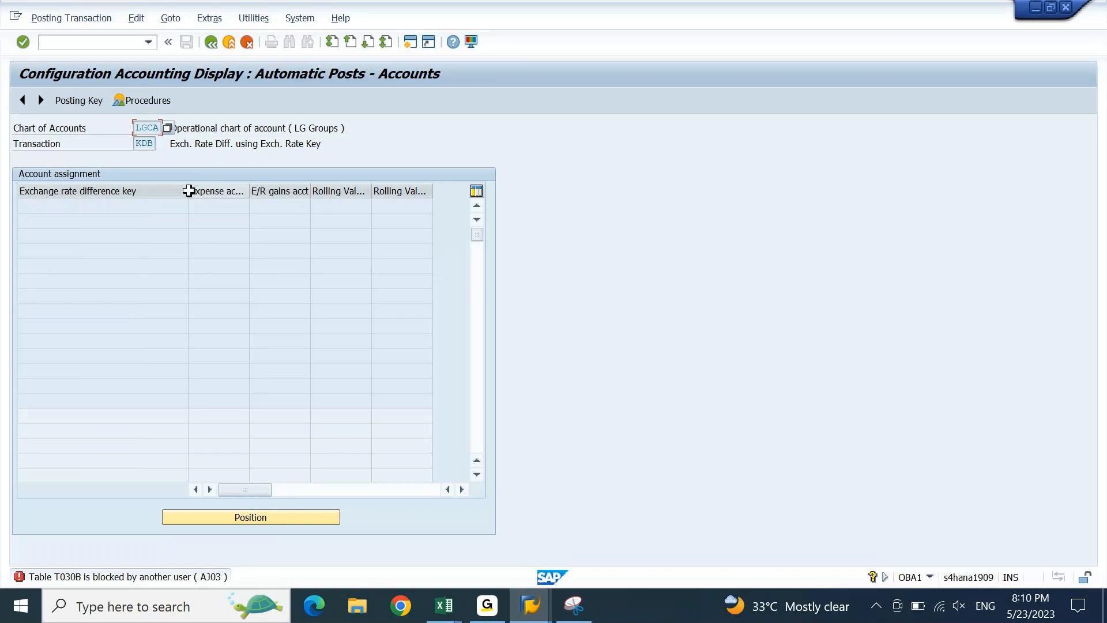
left_click_drag(187, 191, 147, 194)
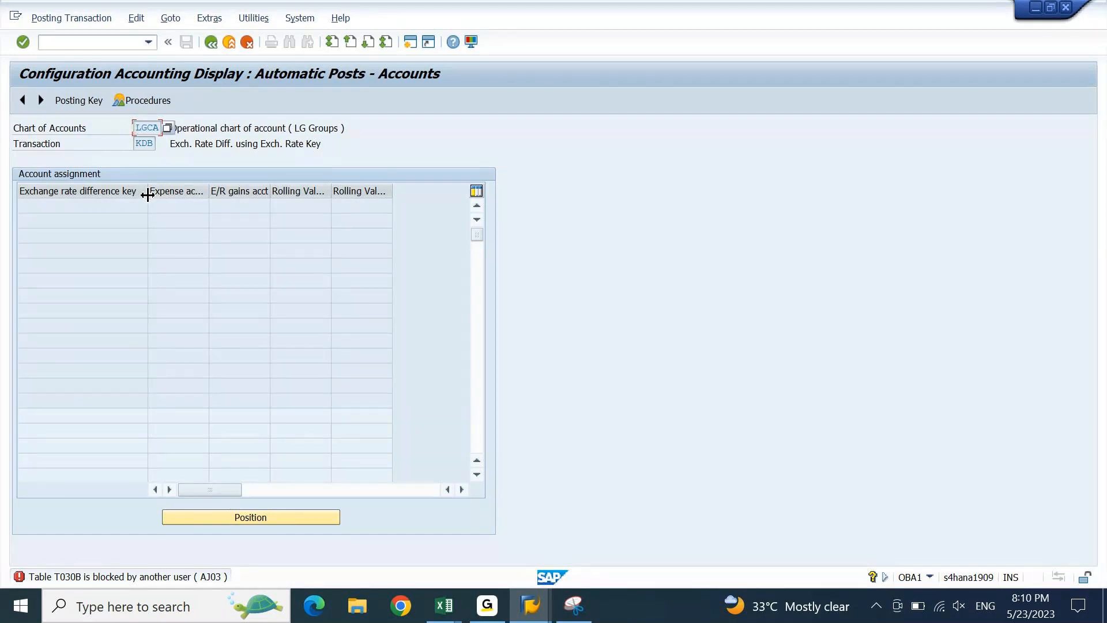
left_click(323, 143)
key("F3")
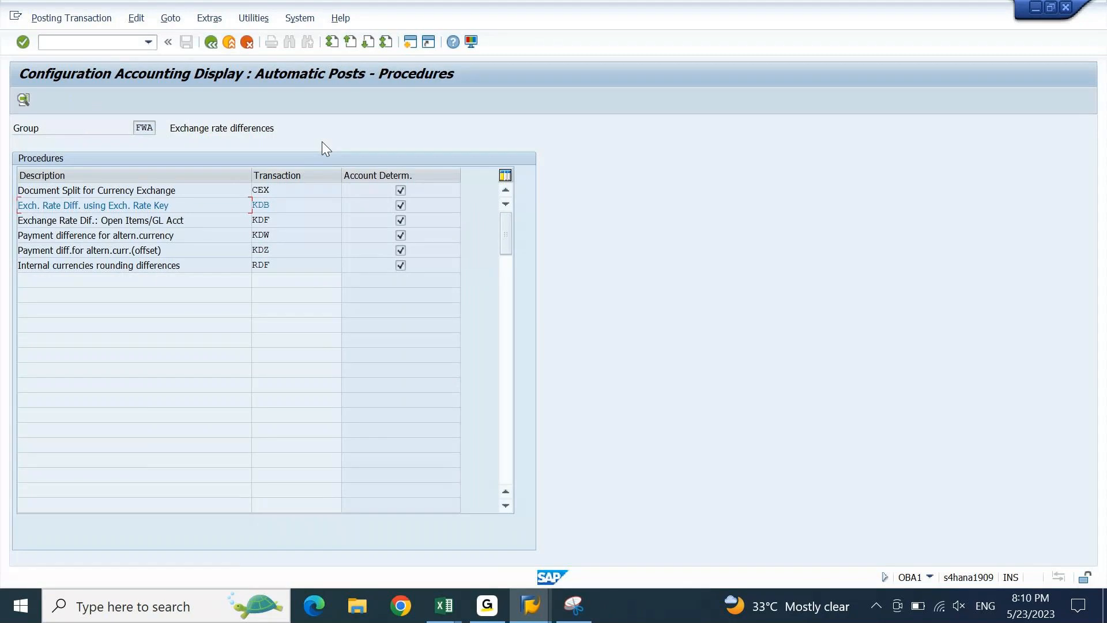
- Reopen the KDB account assignments and widen the exchange rate difference key column
left_click(302, 217)
double_click(297, 203)
double_click(297, 202)
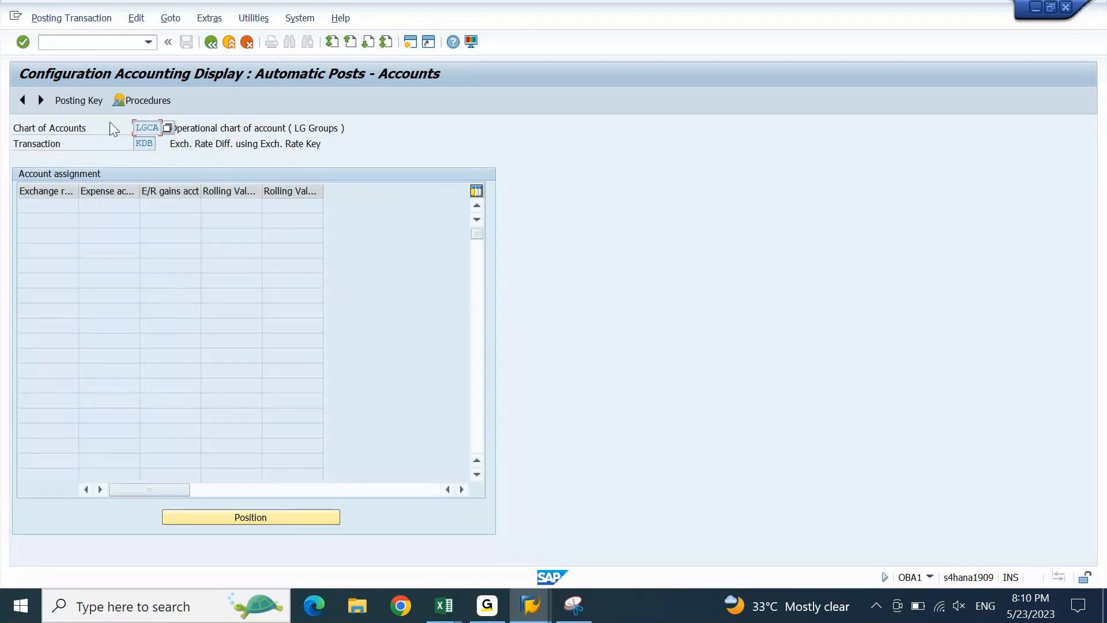
left_click_drag(78, 191, 148, 185)
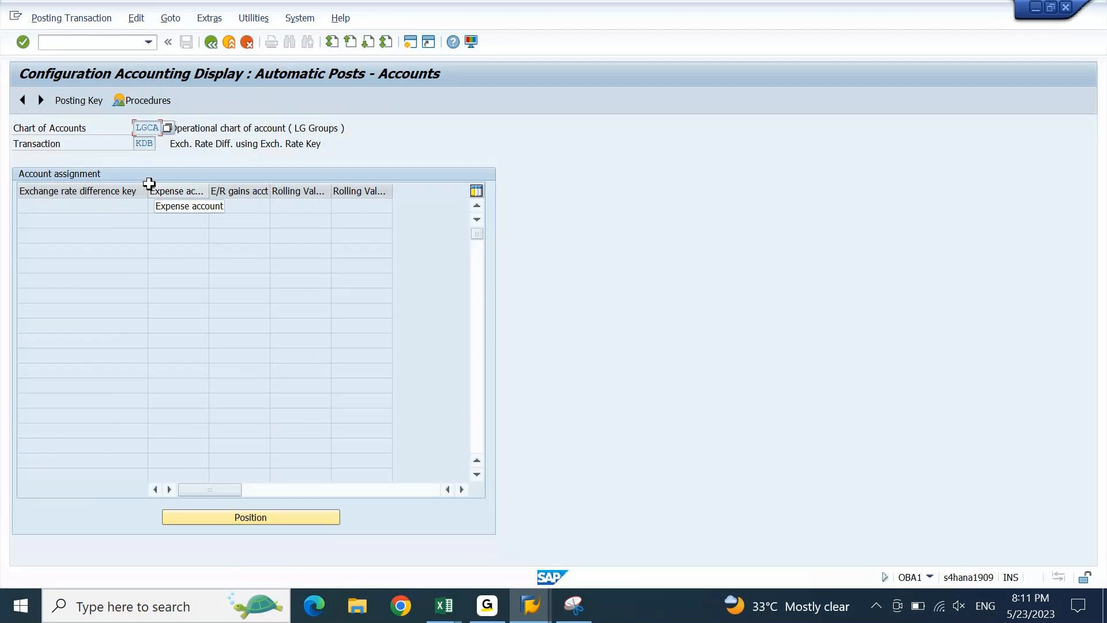
key("alt+Tab")
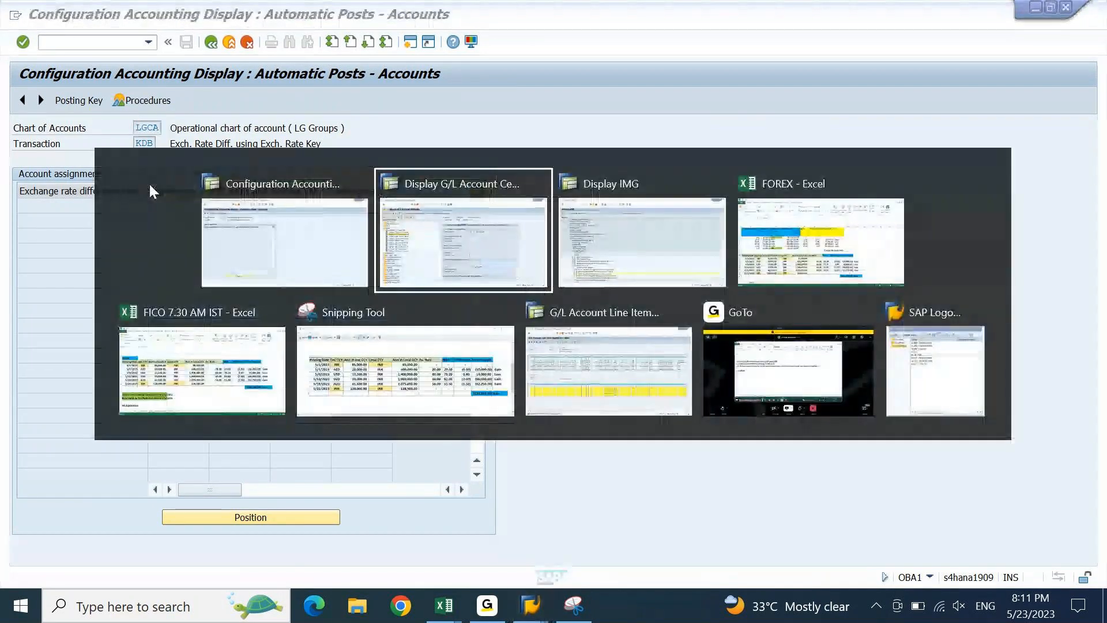
- Display G/L account 12000002 HDFC Check Outgoing and select its empty Exchange Rate Difference Key field
key("alt+Tab")
key("alt+shift+Tab")
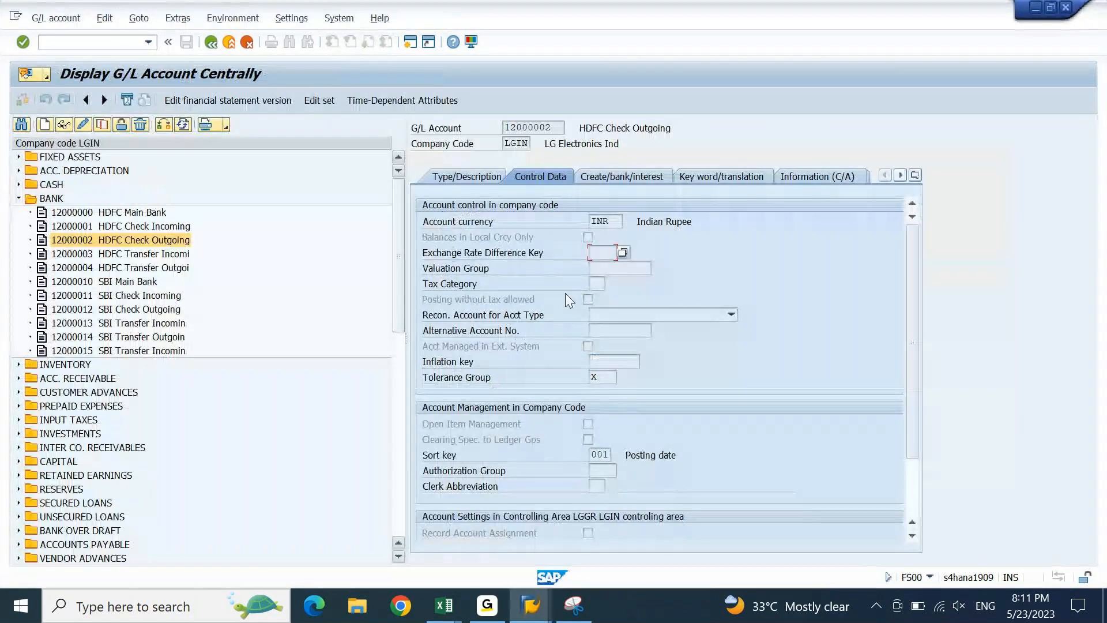
left_click(615, 254)
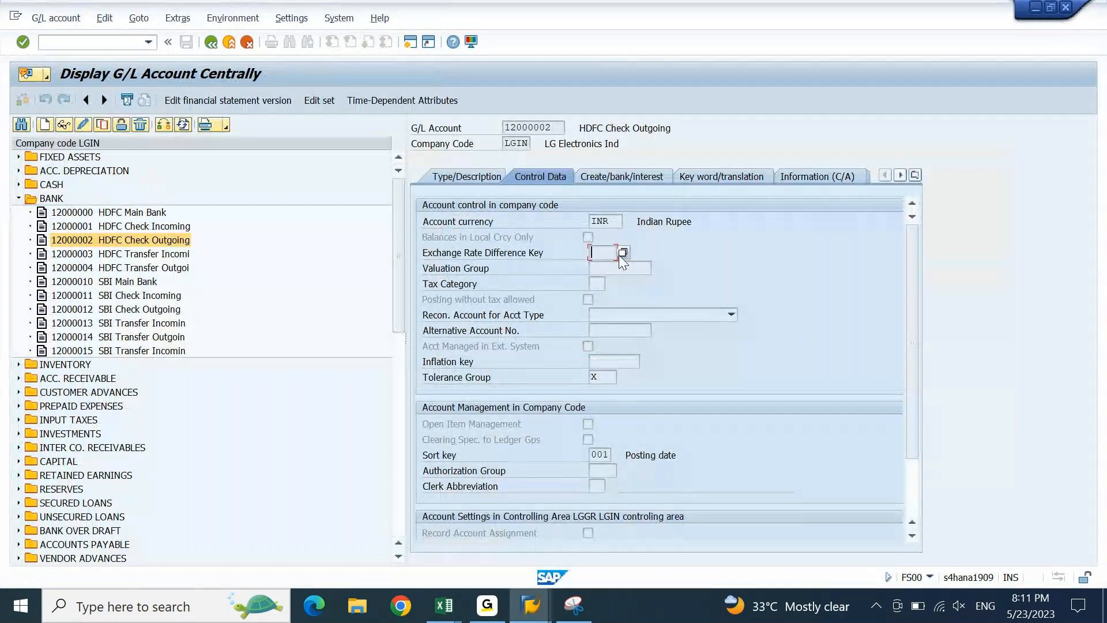
left_click(591, 424)
key("alt+Tab")
key("alt+Tab")
key("alt+Tab")
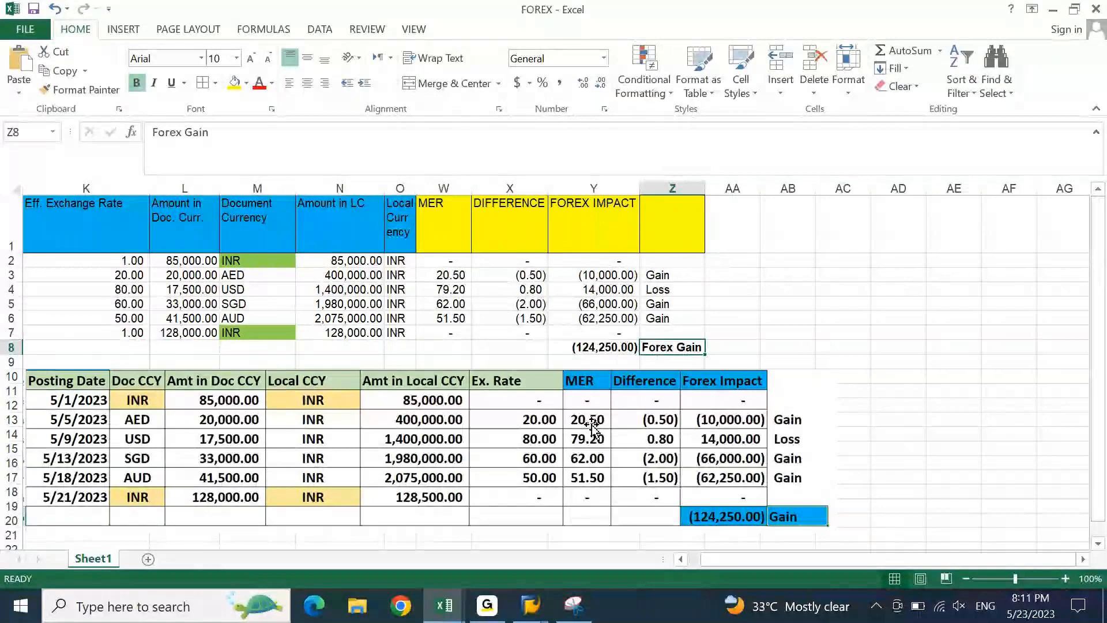
left_click(602, 279)
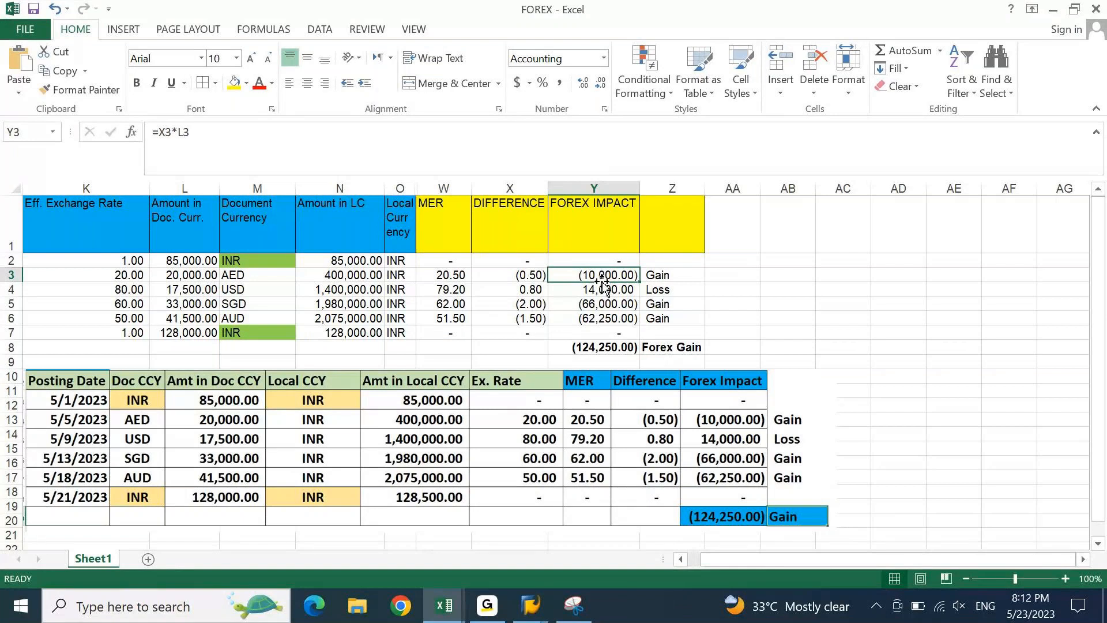
key("Right")
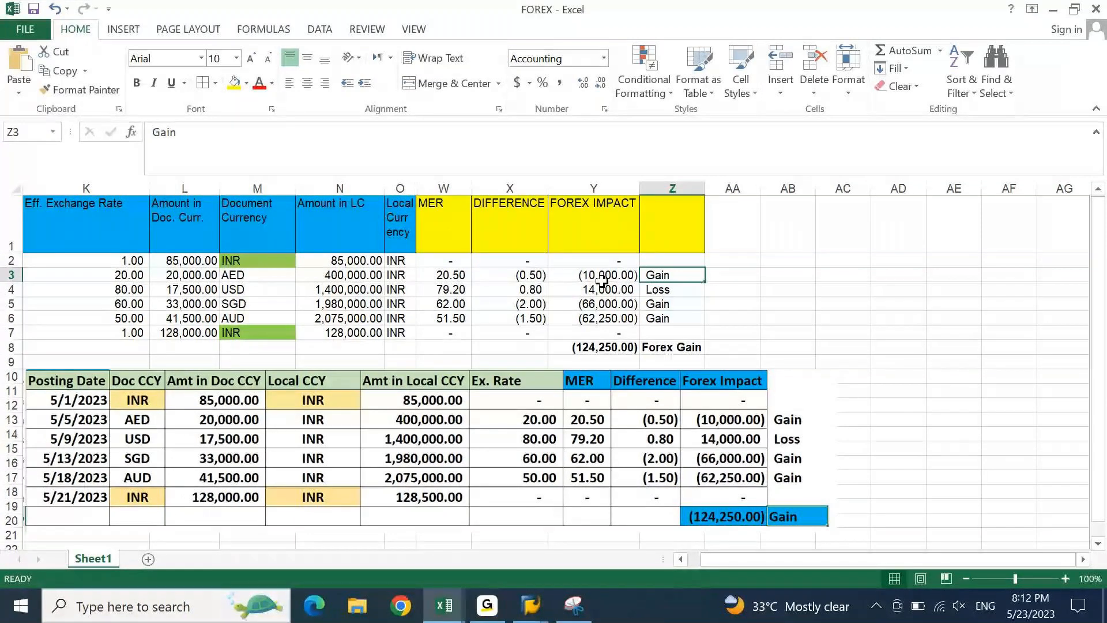
key("Home")
key("Right")
key("Right")
key("Right")
key("Right")
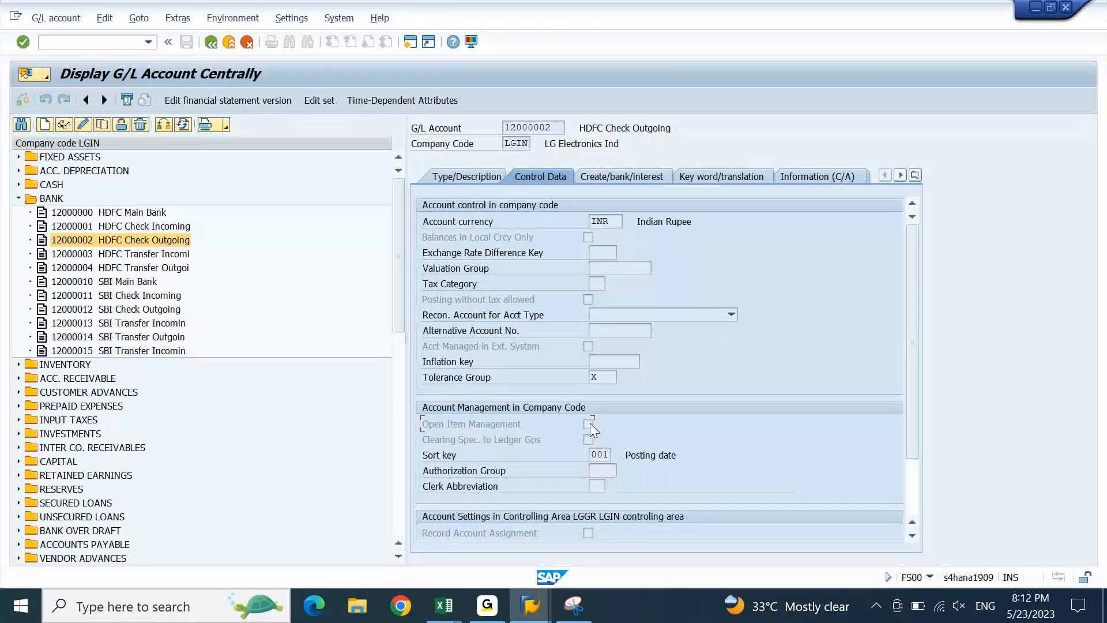
- Back in OBA1, open the KDF open-item procedure for chart LGCA and start a new entry
key("alt+Tab")
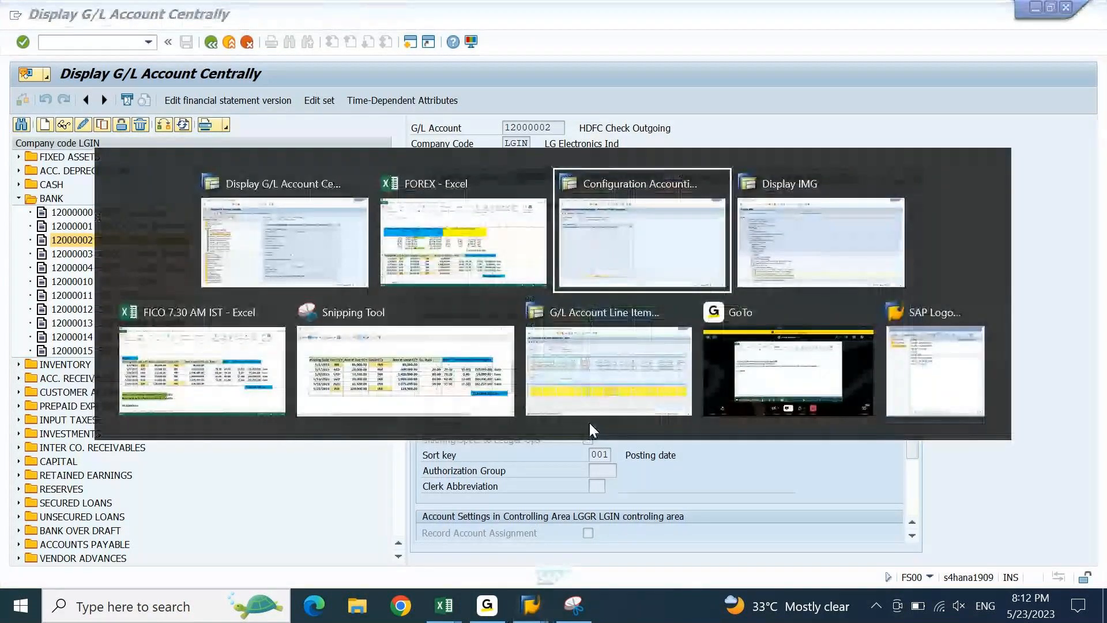
key("F3")
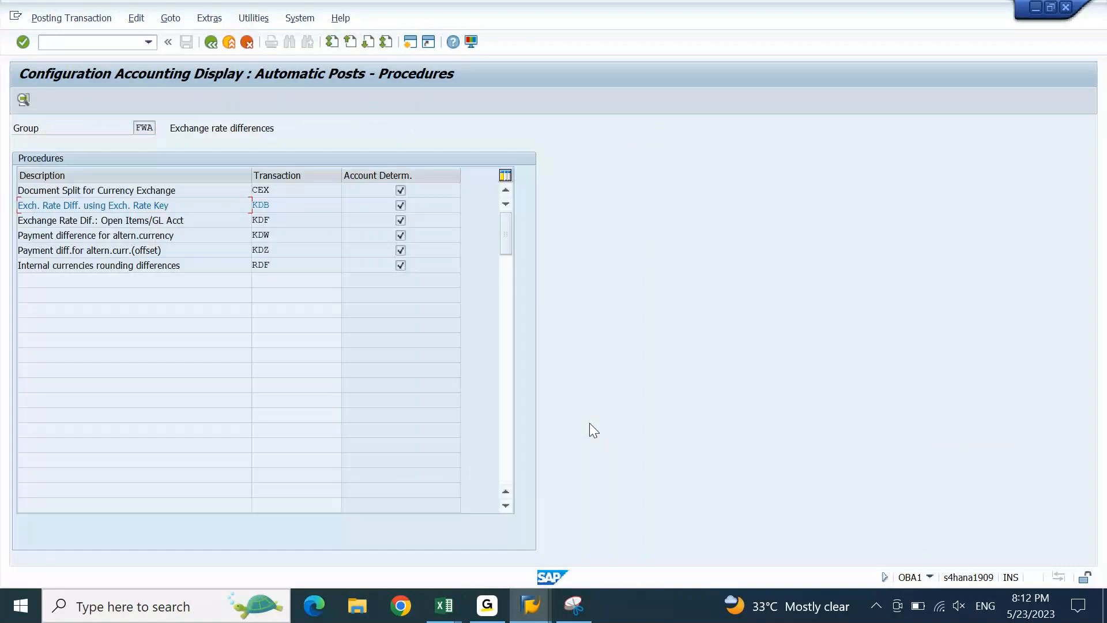
left_click(269, 219)
left_click_drag(104, 223, 193, 221)
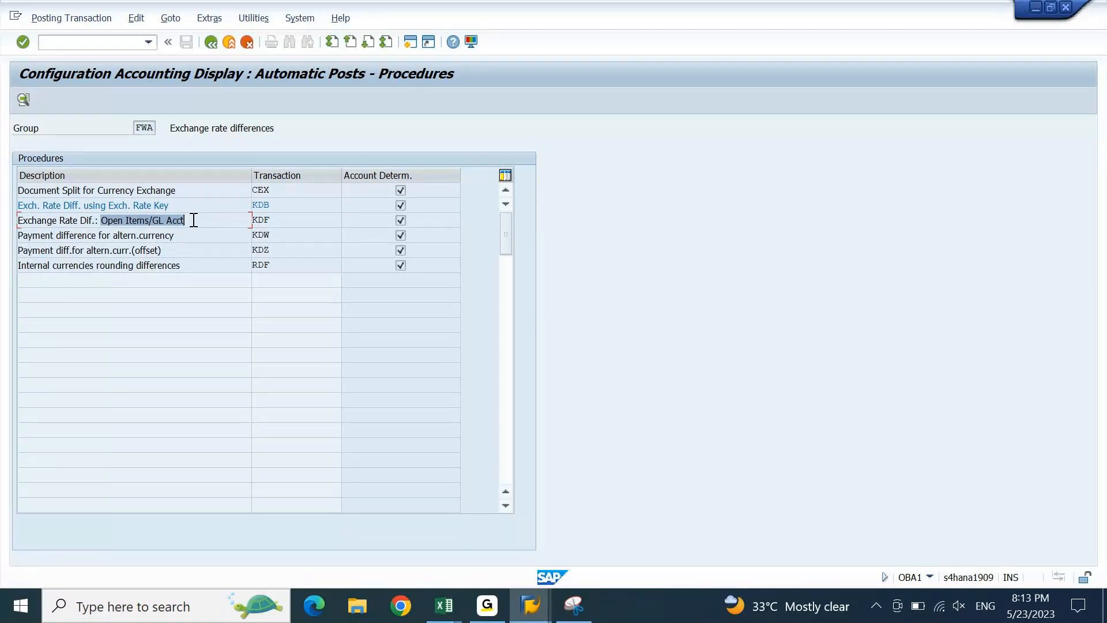
double_click(194, 220)
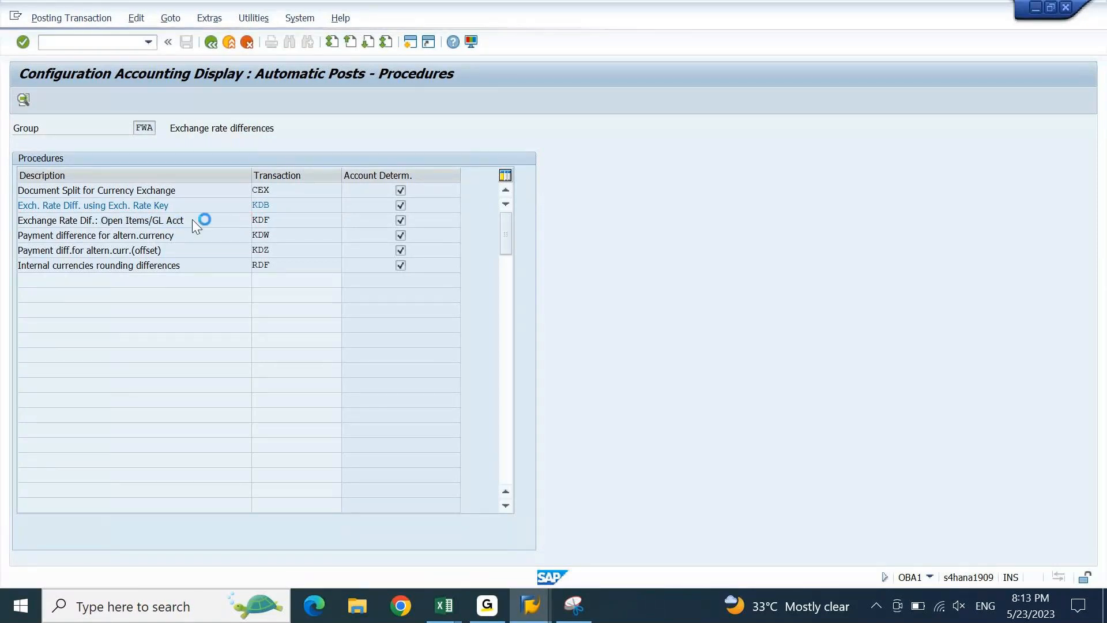
left_click(81, 100)
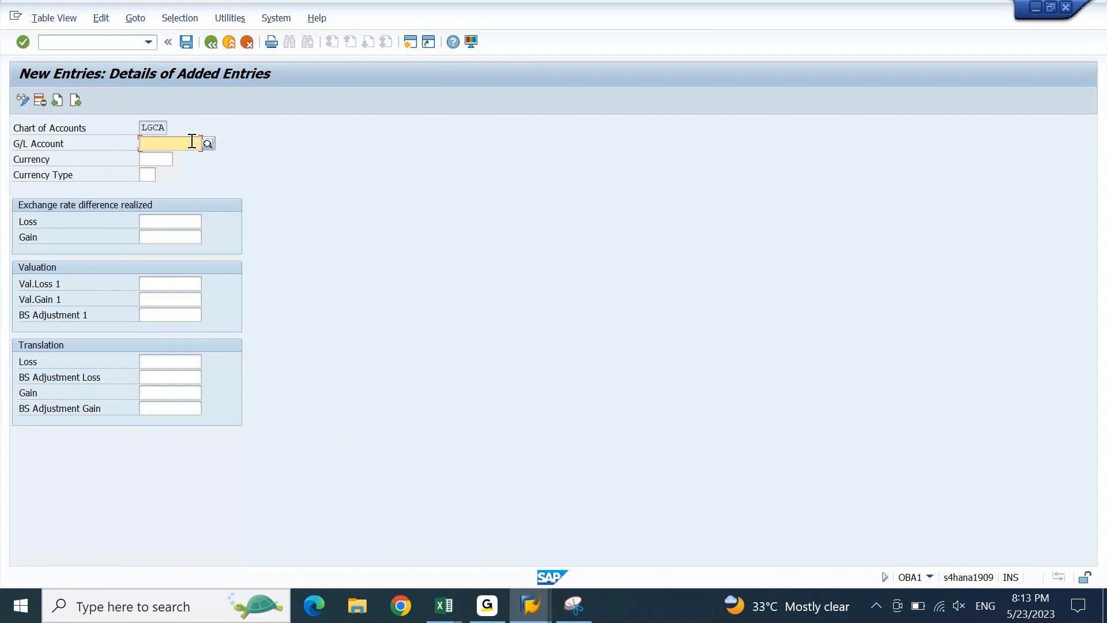
- Paste G/L account 12000002 into the new KDF entry and review its loss account fields
key("alt+Tab")
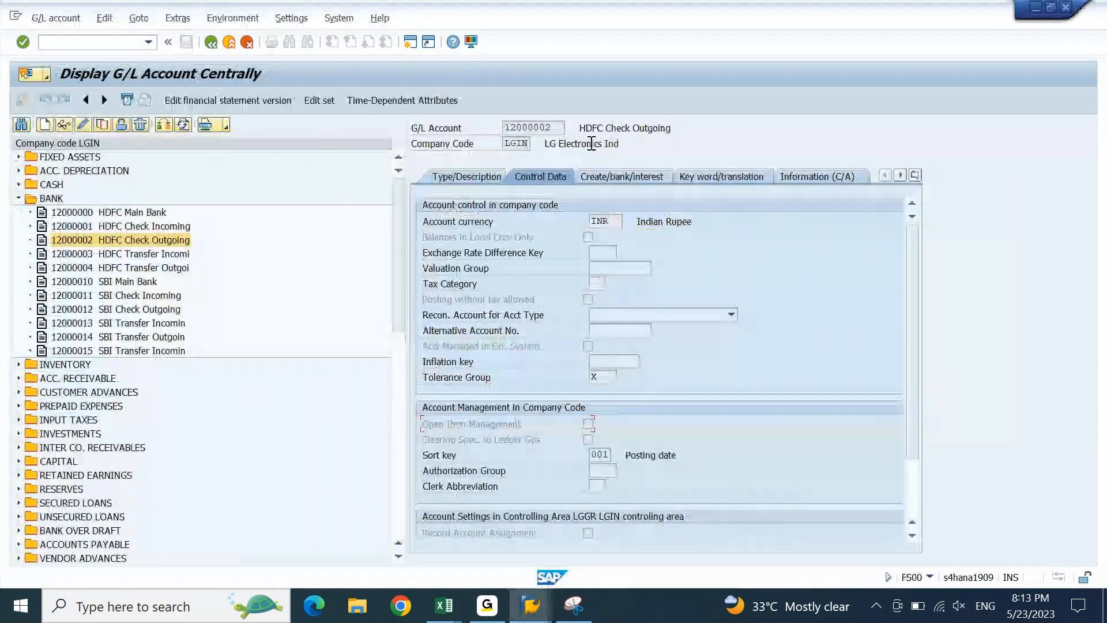
key("alt+Tab")
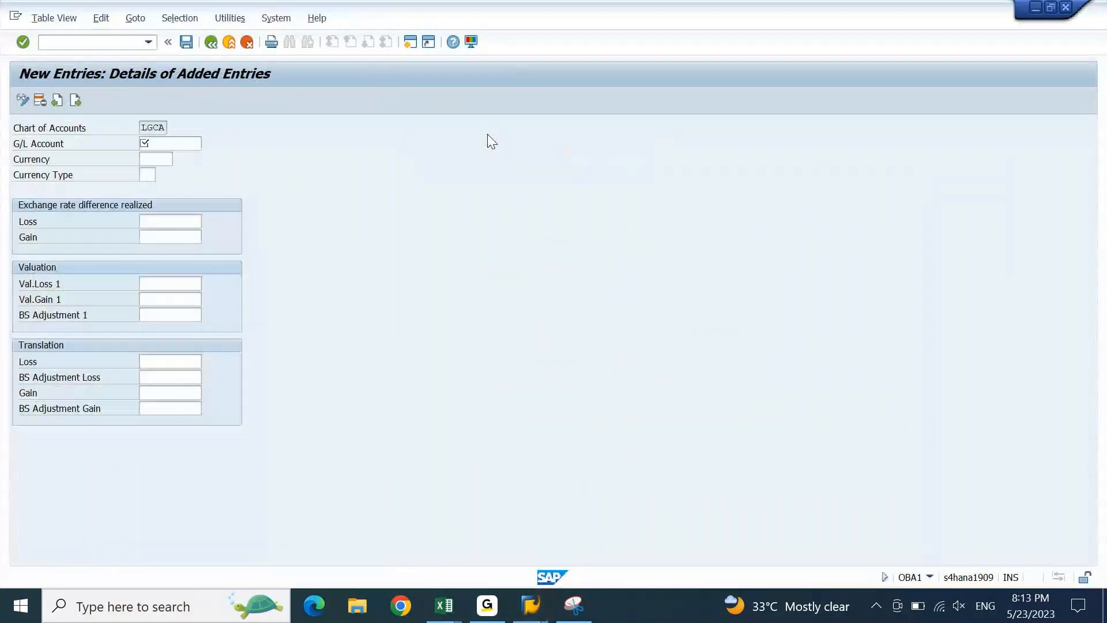
type("12000002")
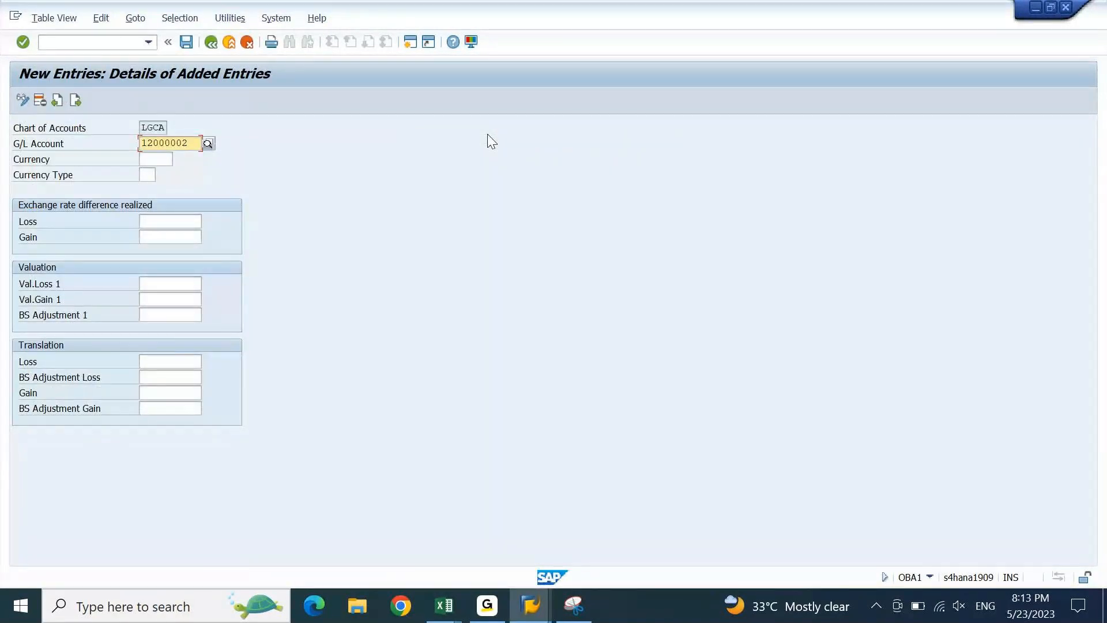
key("Tab")
key("Tab")
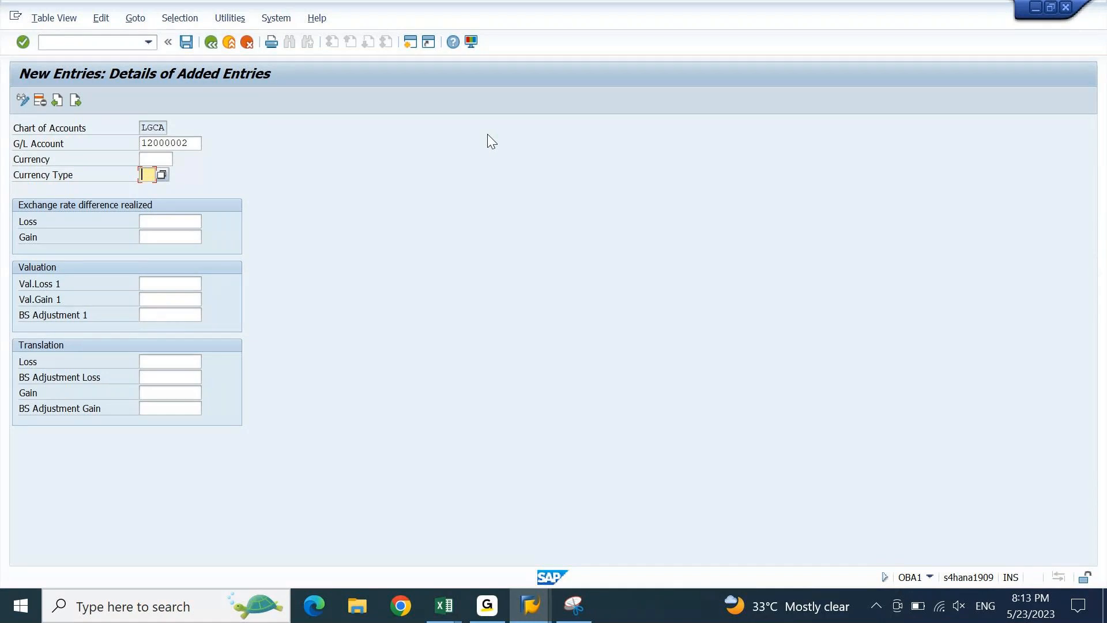
left_click(198, 216)
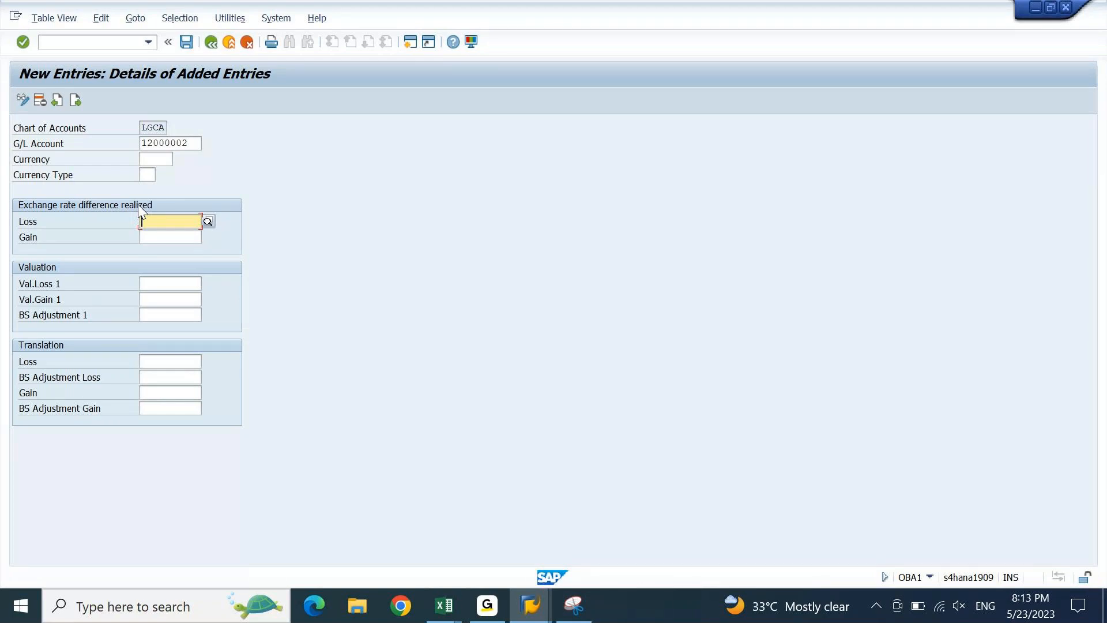
left_click(154, 284)
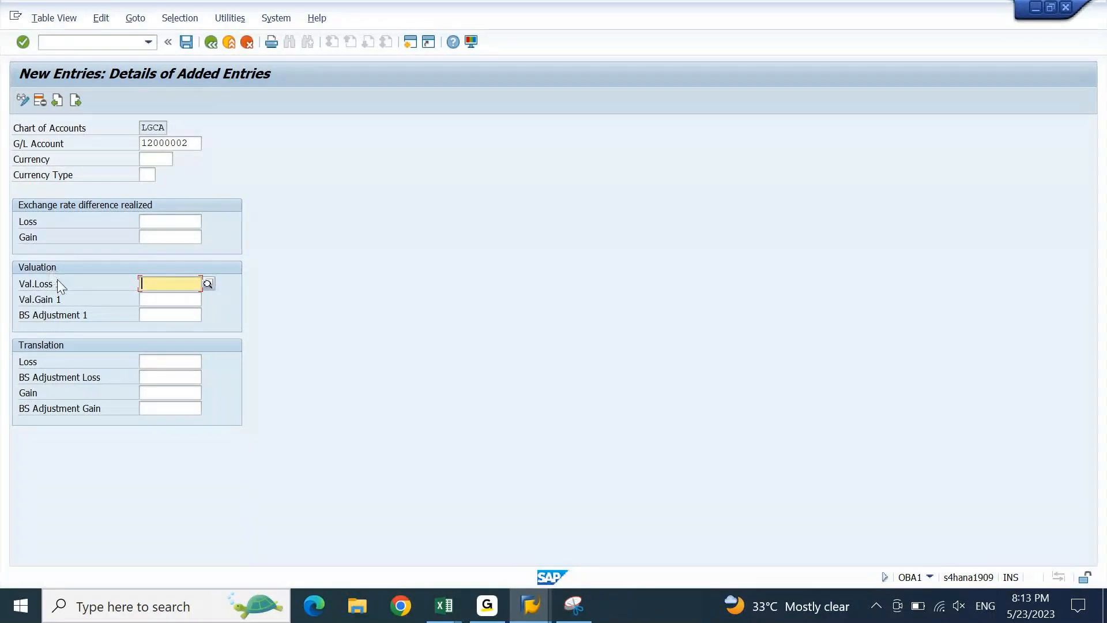
left_click(67, 298)
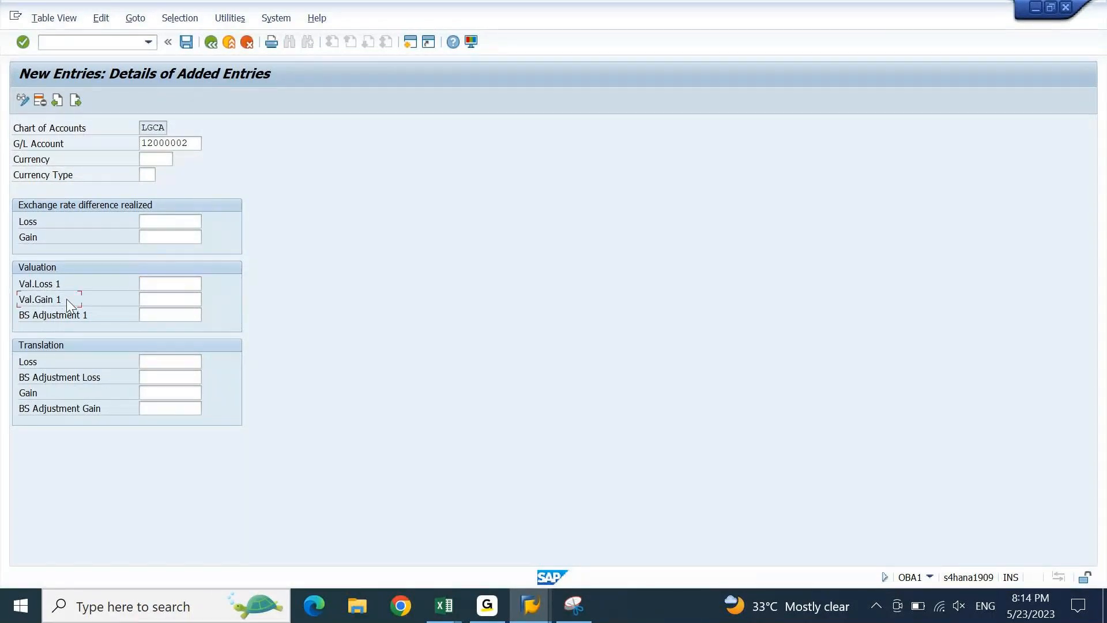
- Copy 12000002 into BS Adjustment 1, check the valuation accounts, then cancel the entry
left_click(173, 316)
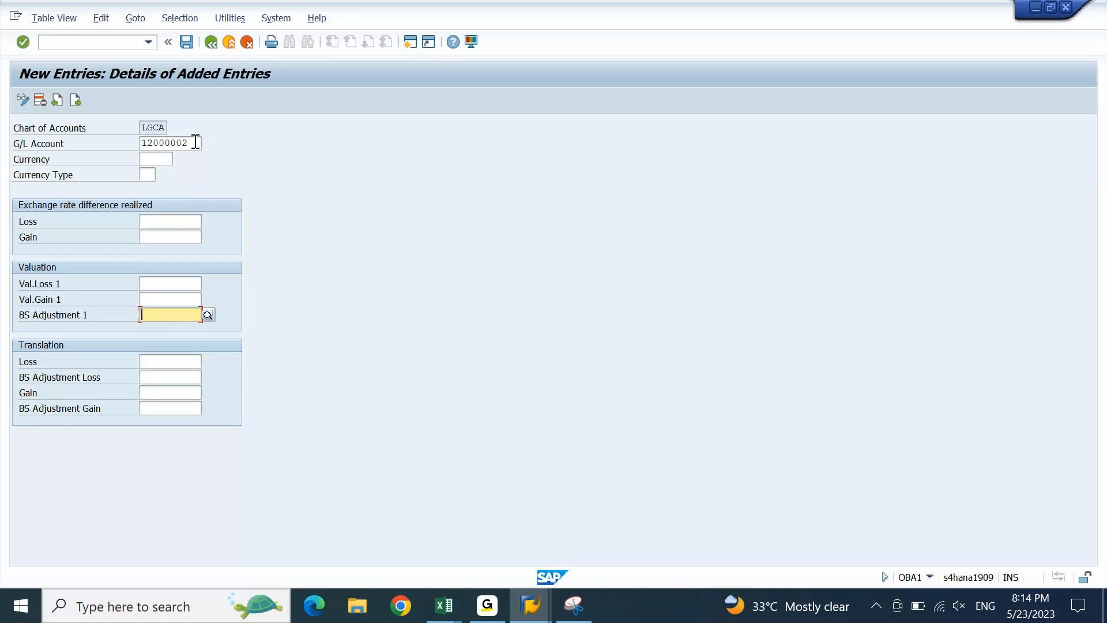
left_click_drag(192, 140, 140, 142)
key("ctrl+c")
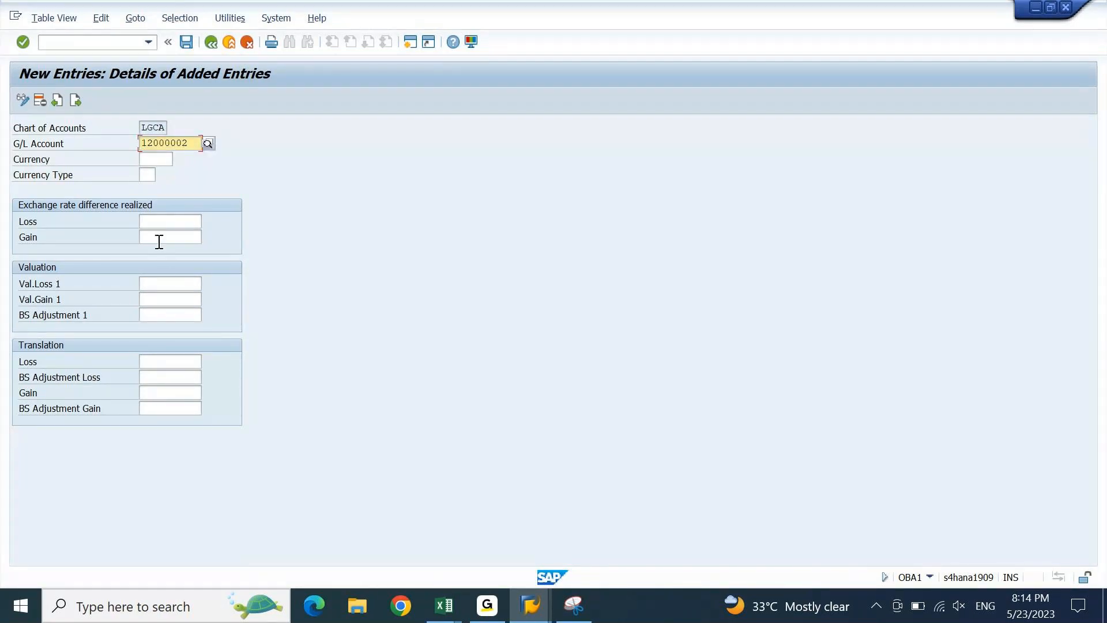
left_click(176, 318)
key("ctrl+v")
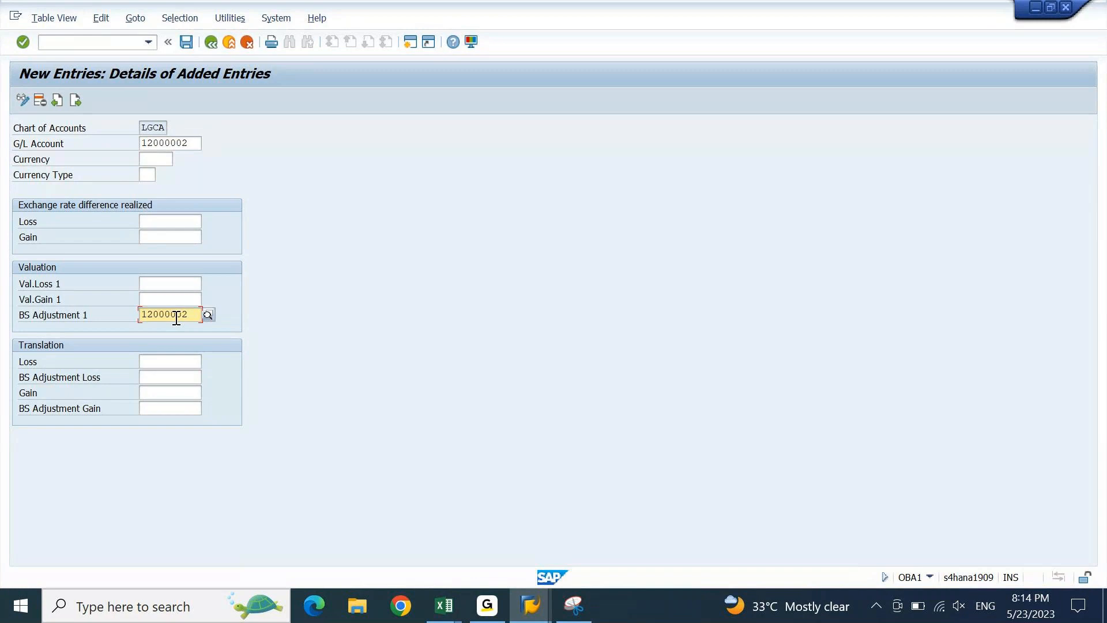
left_click(175, 286)
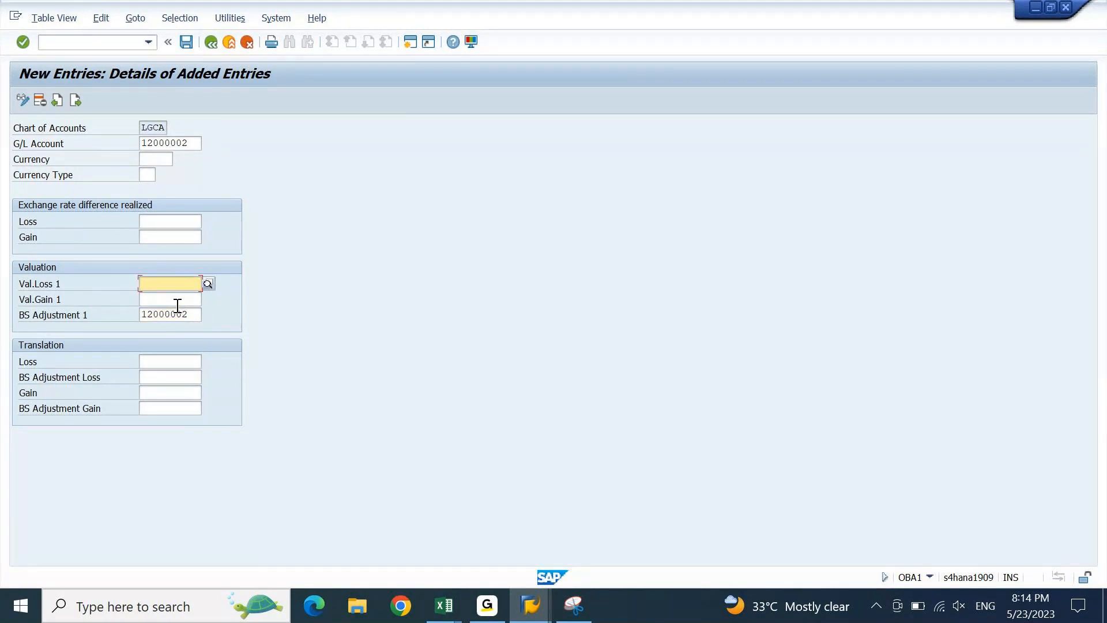
left_click(178, 305)
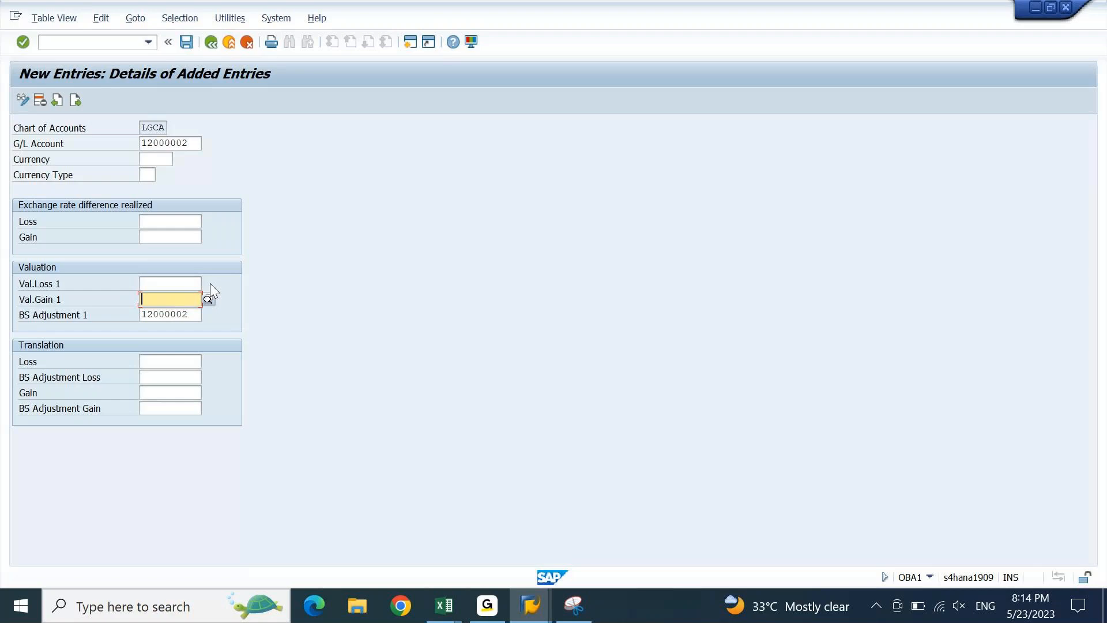
key("F12")
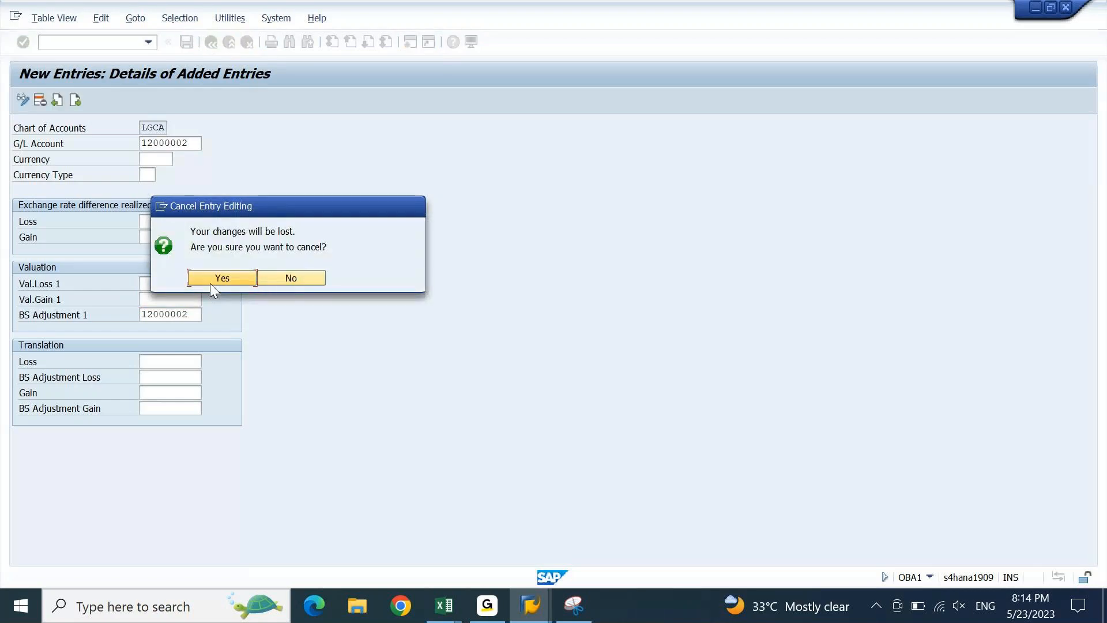
- Discard the unsaved KDF entry and open the KDB account assignments in change mode
left_click(210, 282)
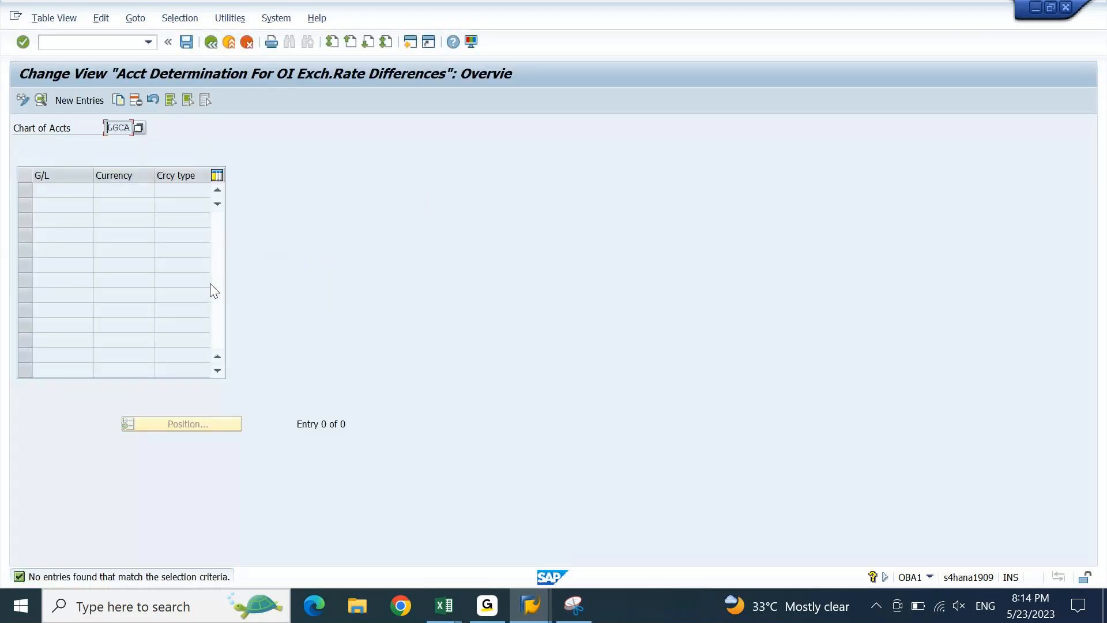
key("F12")
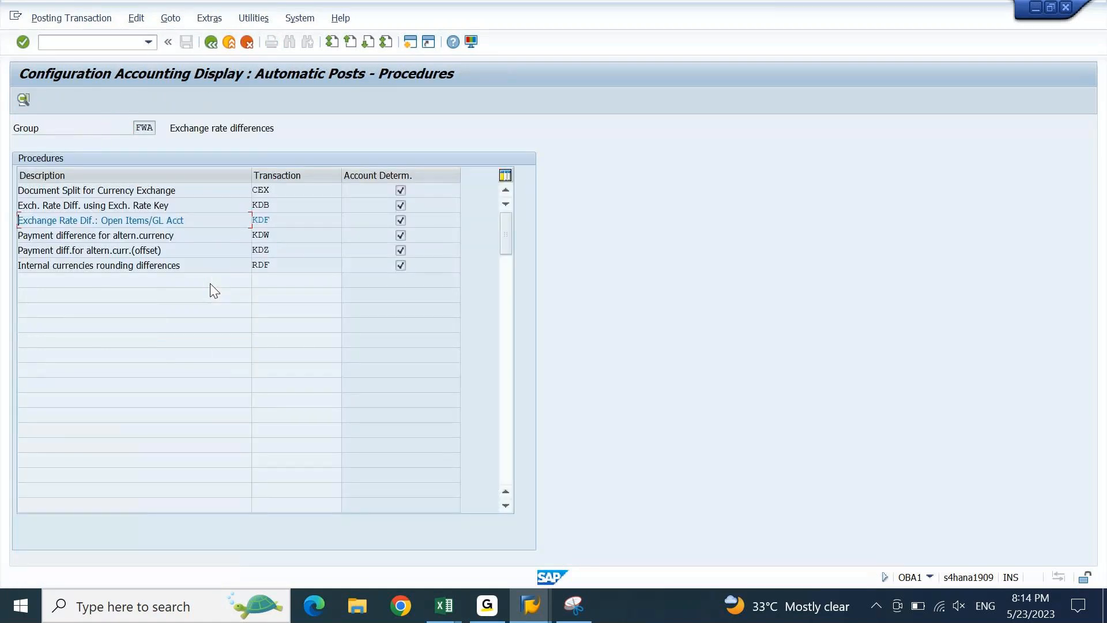
left_click(167, 205)
double_click(289, 206)
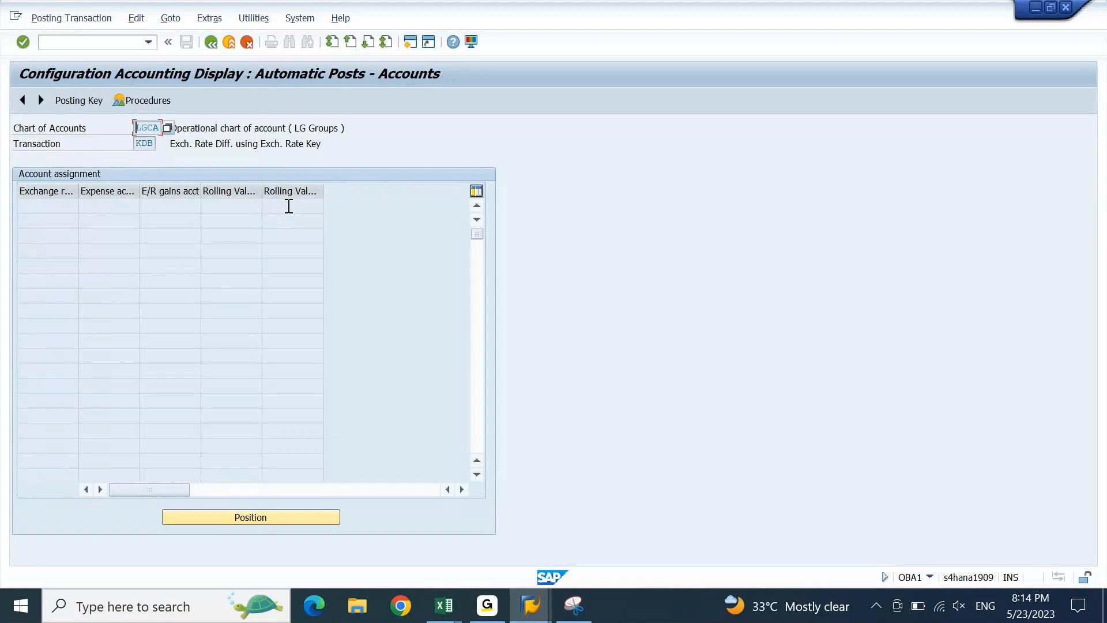
left_click(66, 18)
left_click(71, 72)
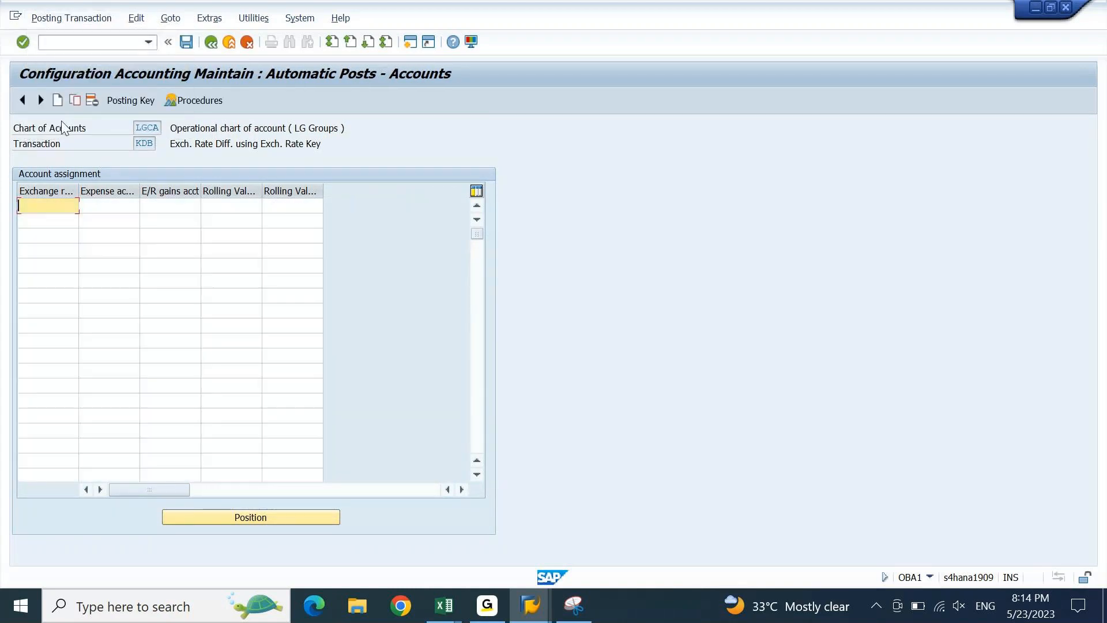
- Enter LGIN as the new exchange rate difference key in the KDB table
left_click_drag(79, 190, 124, 194)
type("1234")
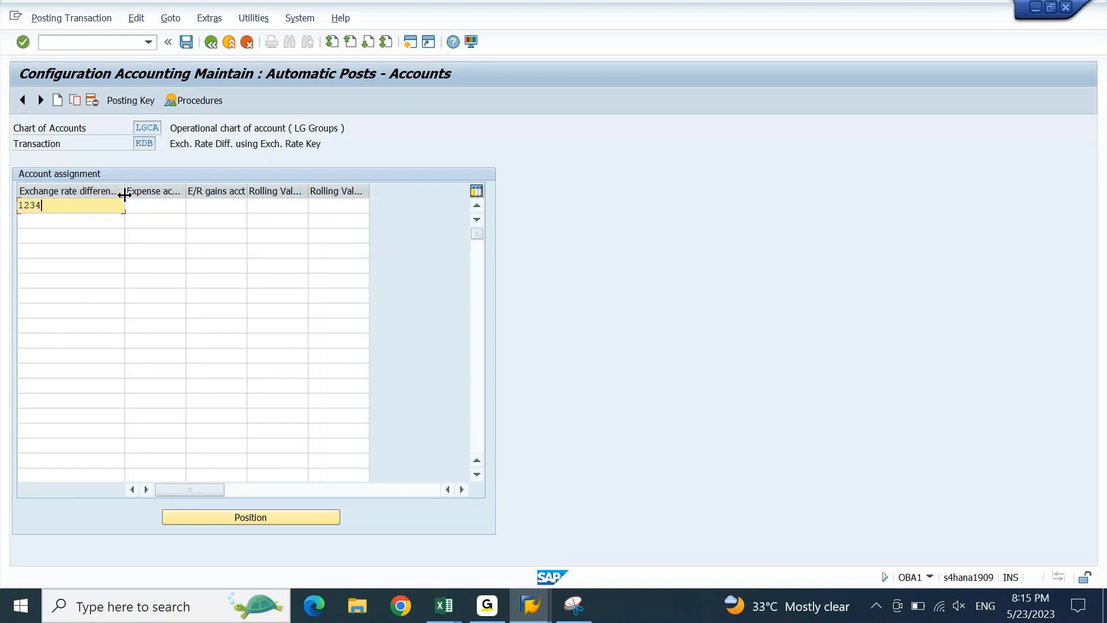
key("shift+Home")
key("alt+Tab")
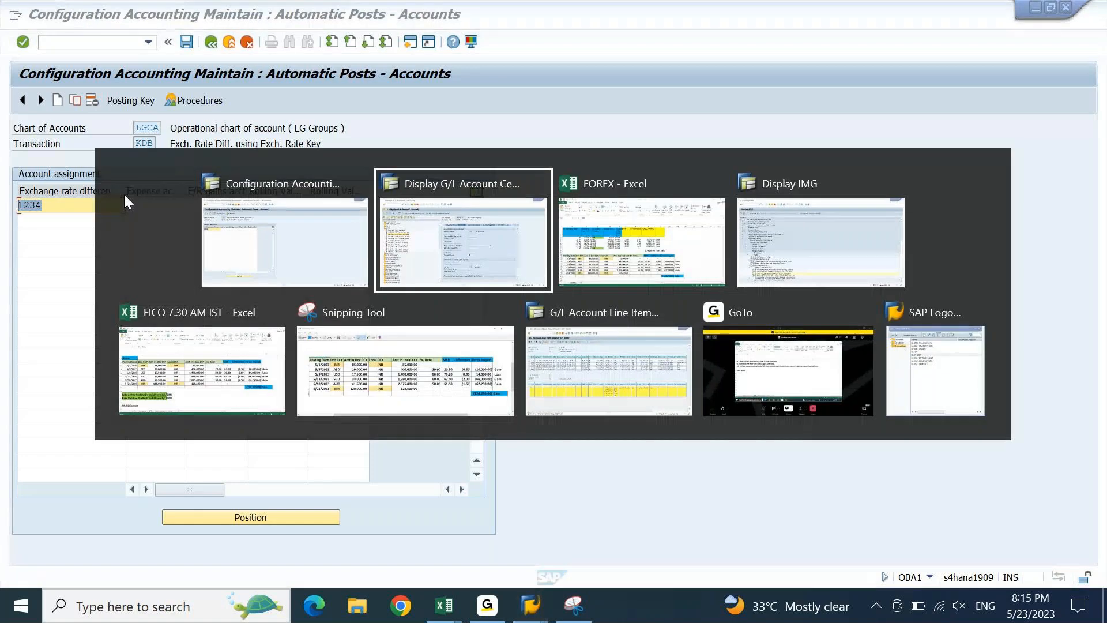
key("Escape")
type("lgin")
key("Return")
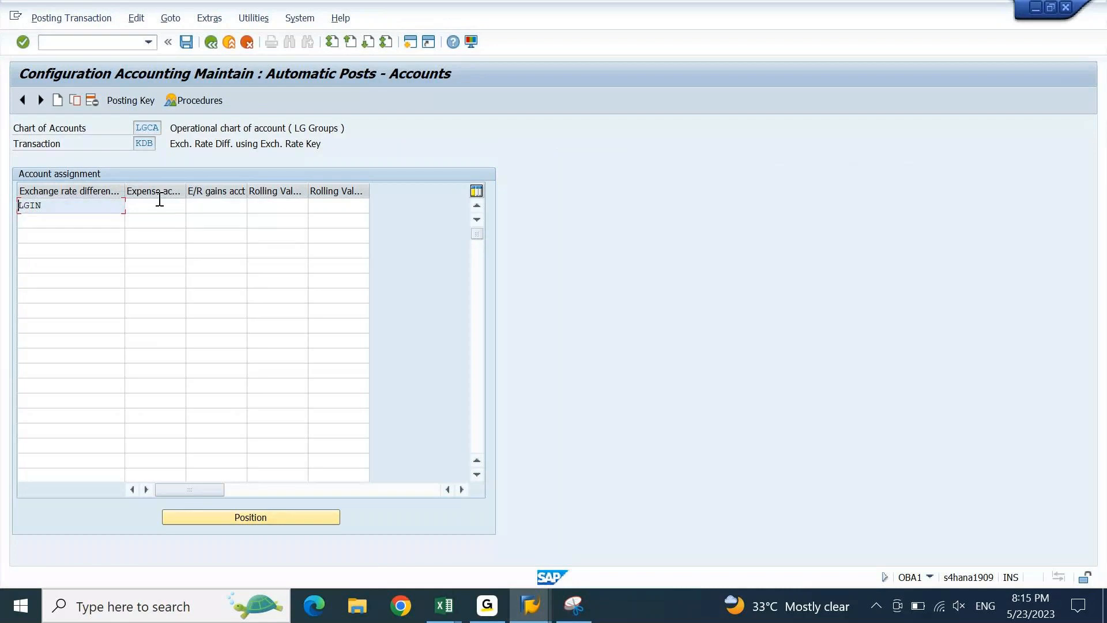
- Review the Expense, E/R gains and rolling valuation account columns for key LGIN
left_click_drag(185, 190, 220, 190)
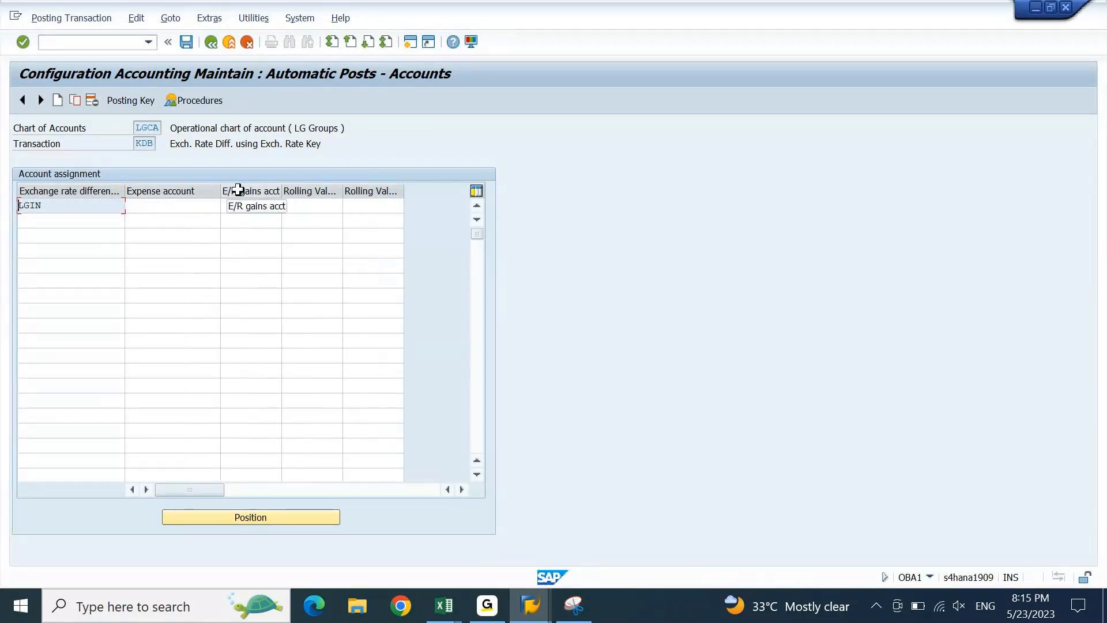
left_click(189, 208)
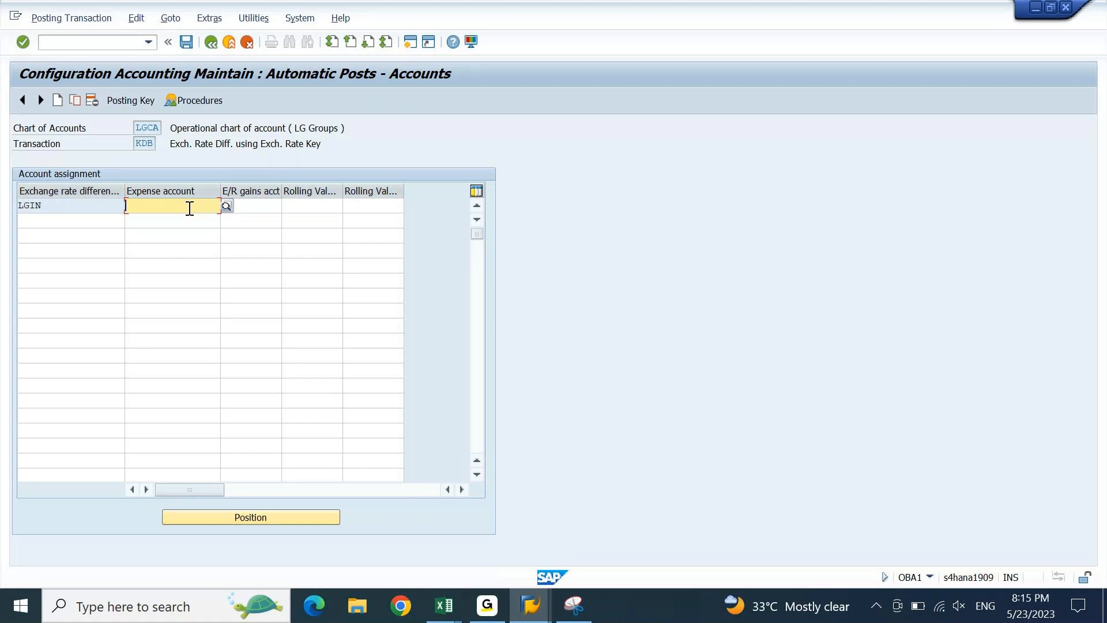
left_click(272, 208)
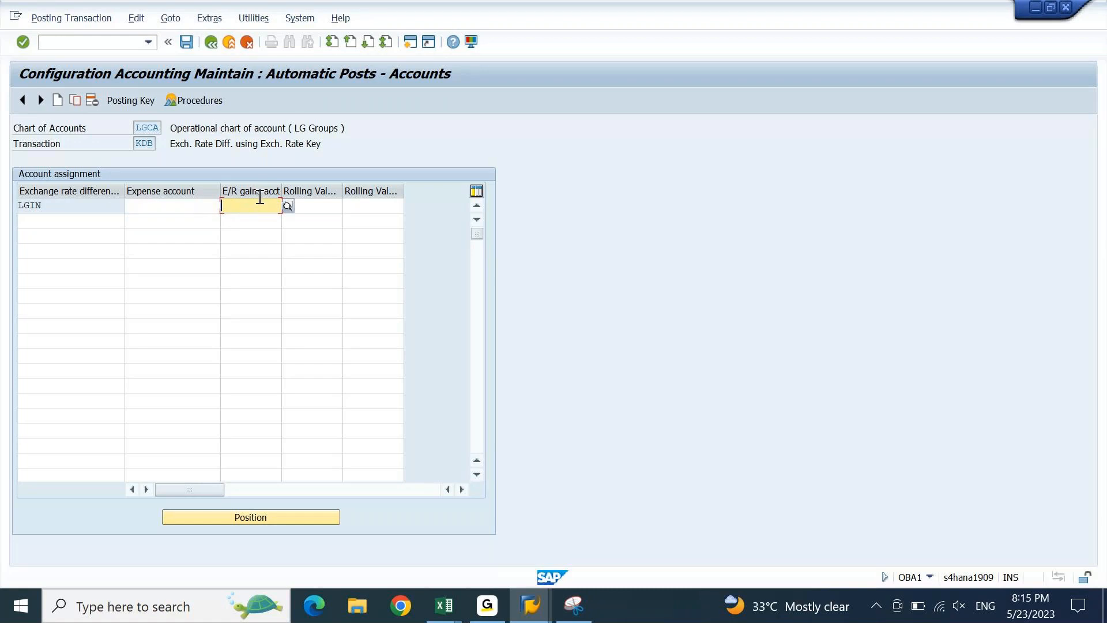
left_click_drag(282, 190, 339, 183)
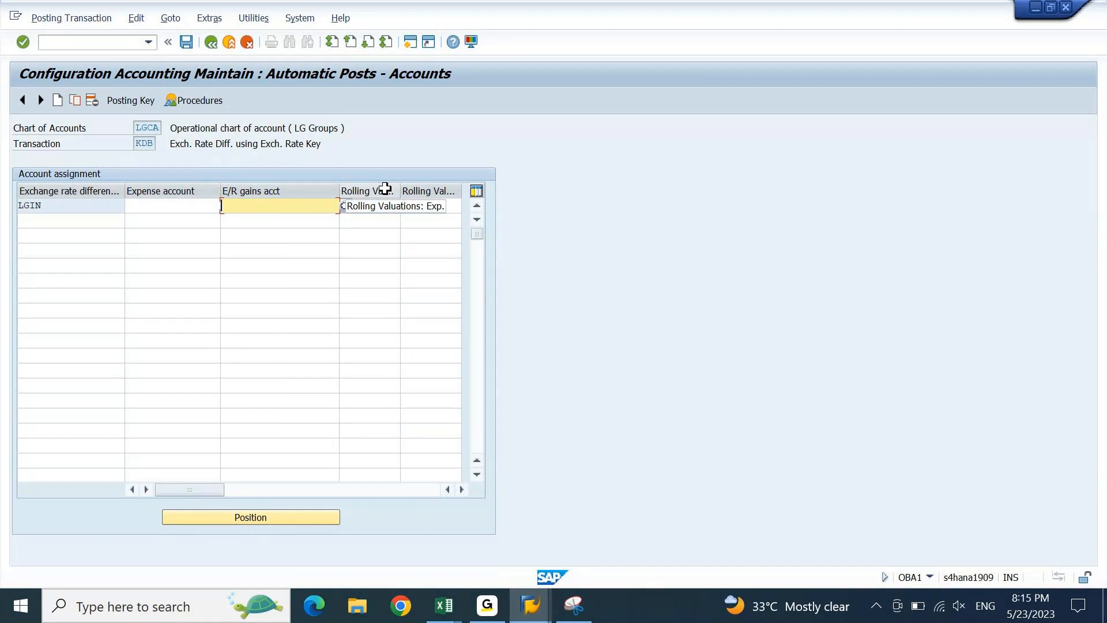
left_click(461, 489)
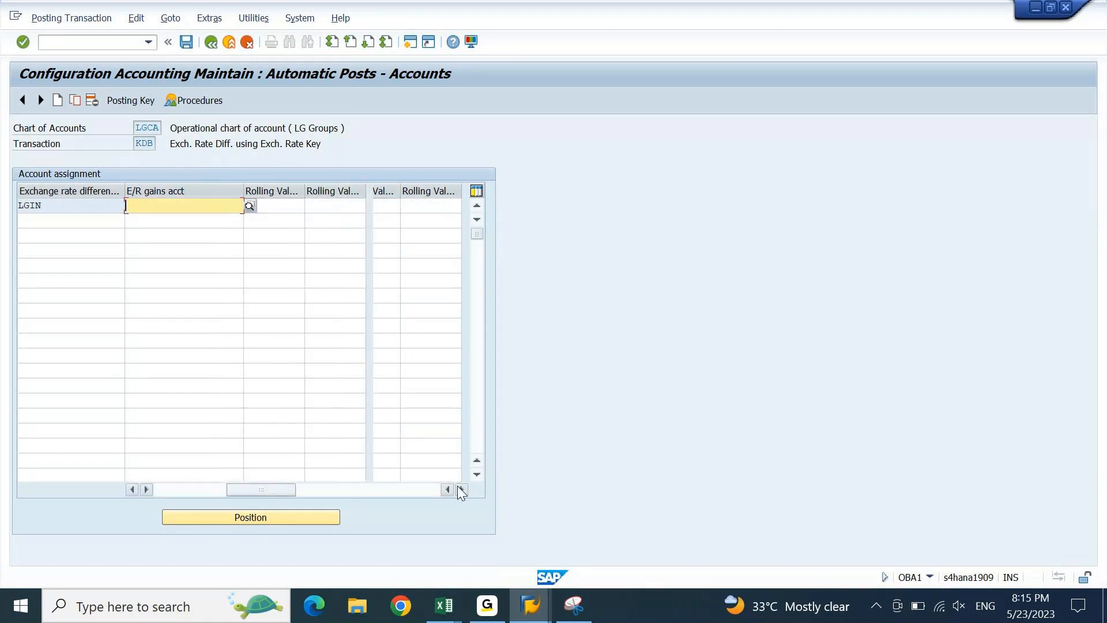
left_click(333, 209)
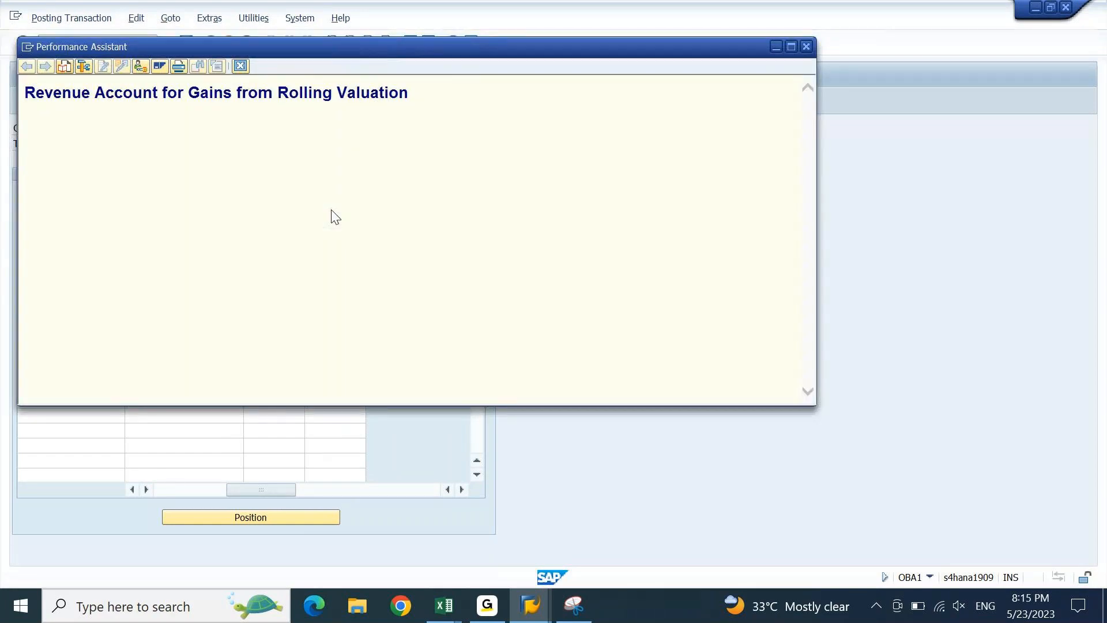
left_click(241, 67)
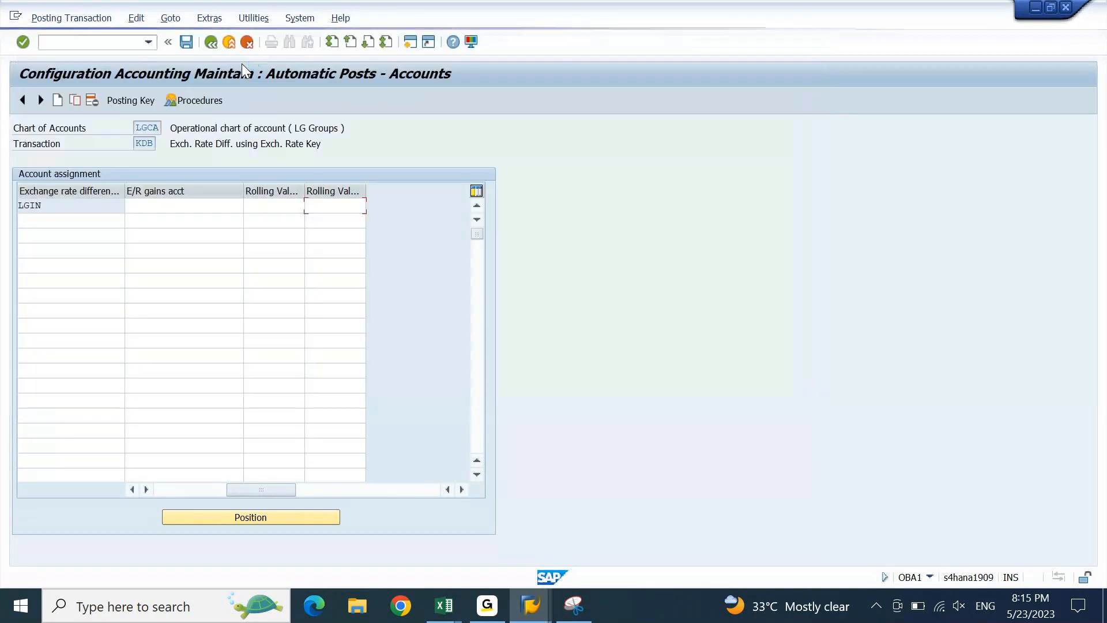
left_click(176, 494)
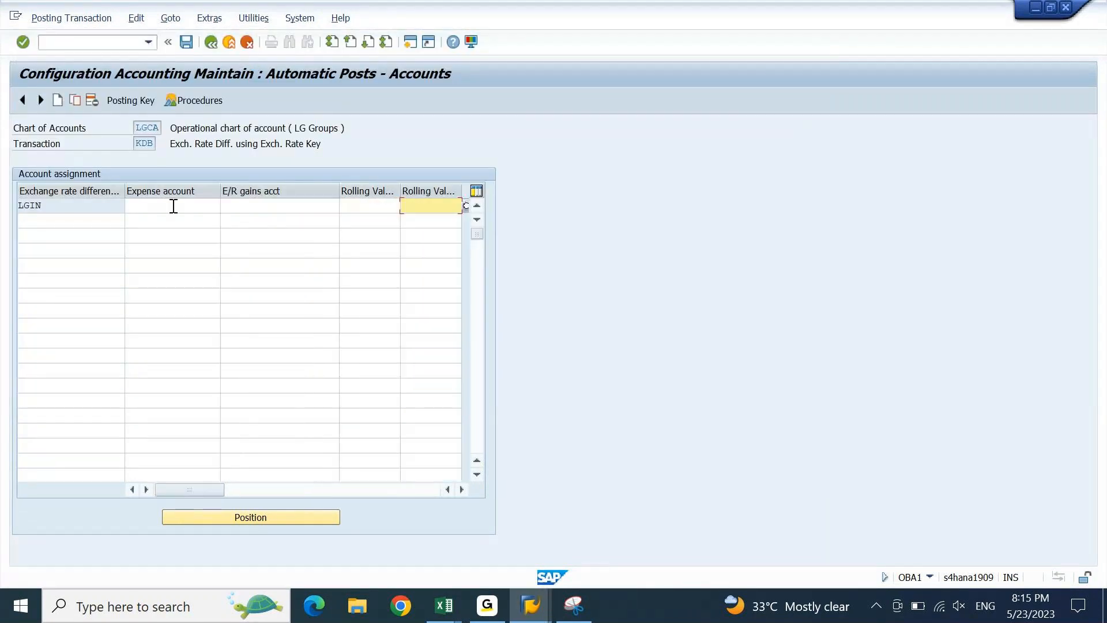
left_click(173, 206)
left_click(262, 202)
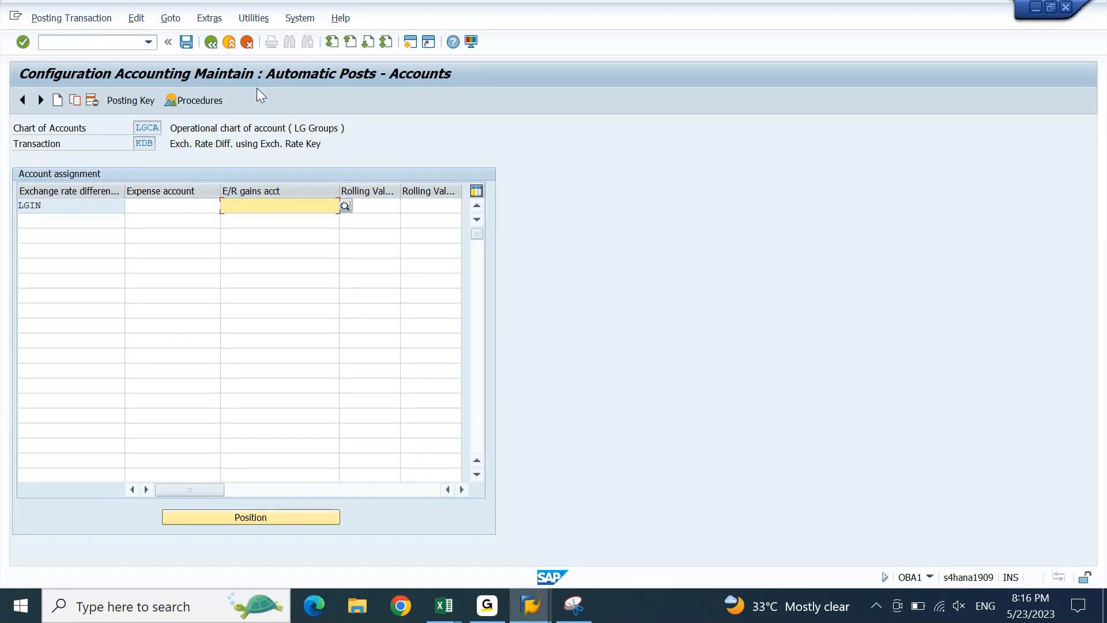
left_click_drag(46, 205, 7, 215)
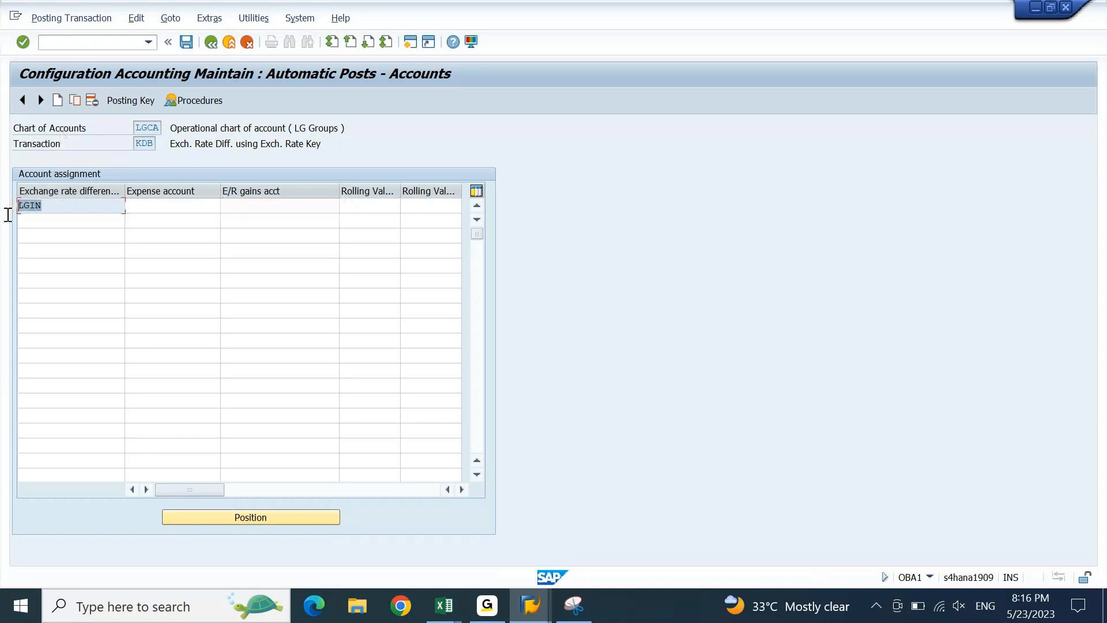
key("alt+Tab")
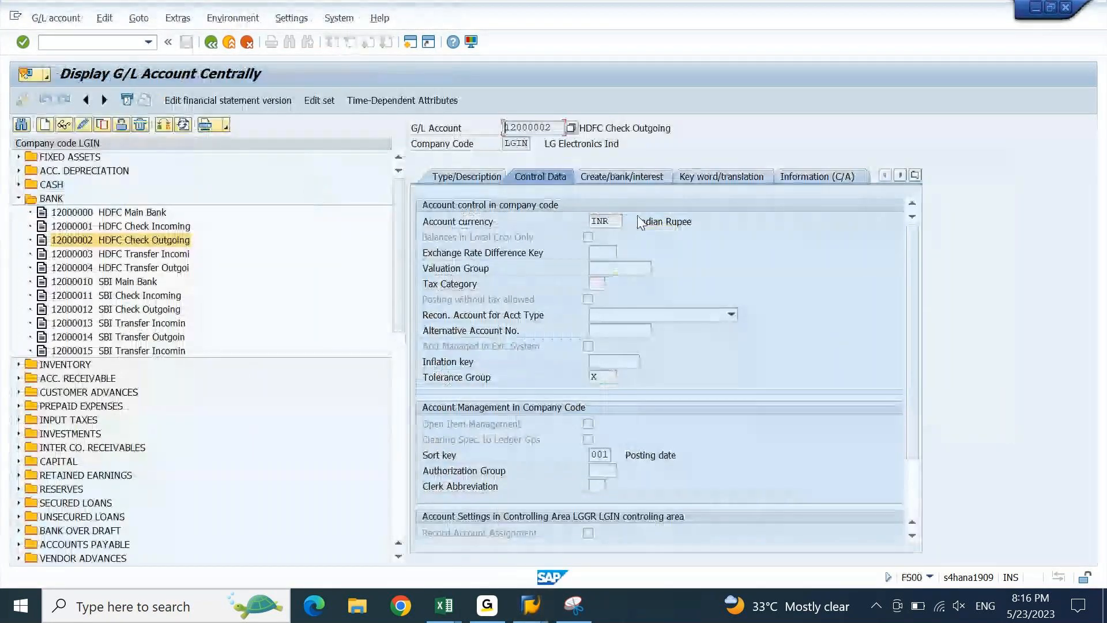
- Check the exchange rate difference key field of G/L 12000002, then start a new SAP session
left_click(610, 253)
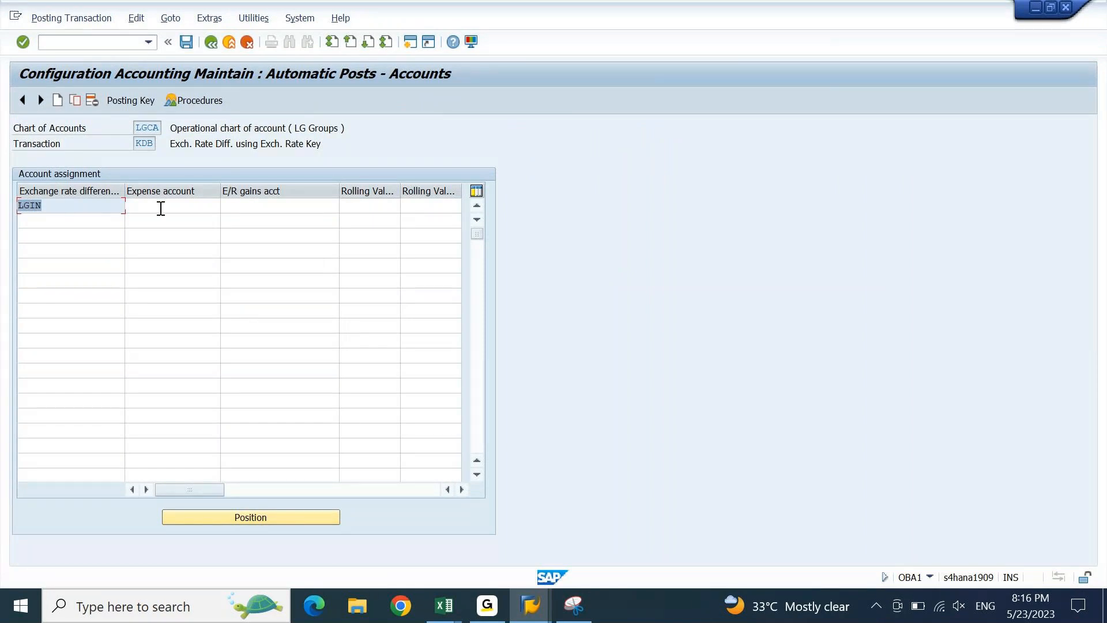
left_click(406, 45)
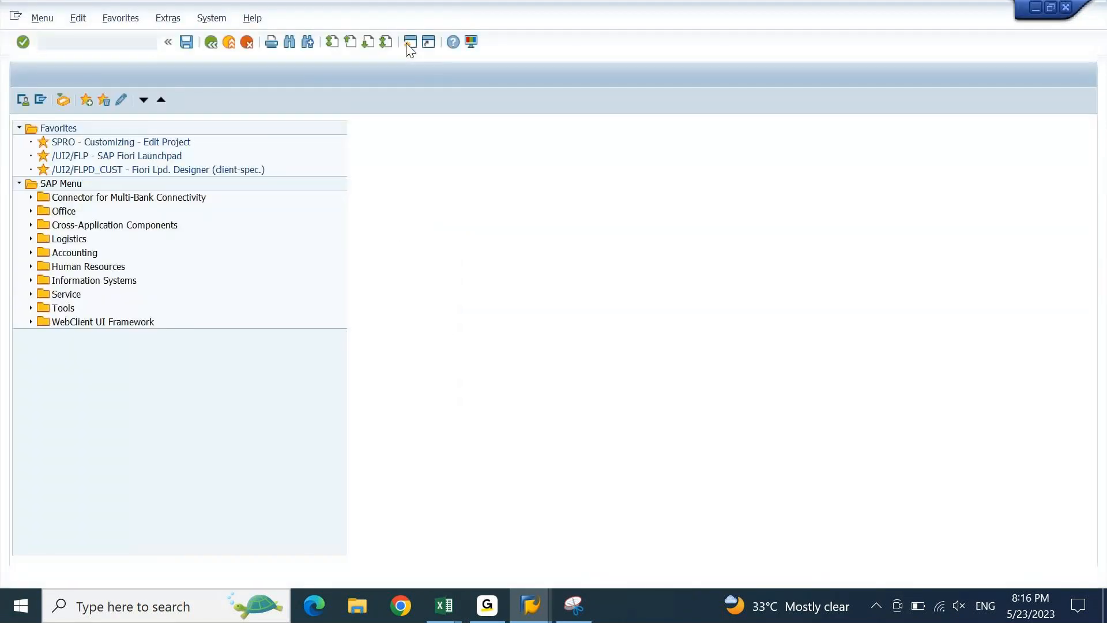
- Run OBA1 in the new session, open KDF for chart LGCA, and move the window aside
type("oba1")
key("Return")
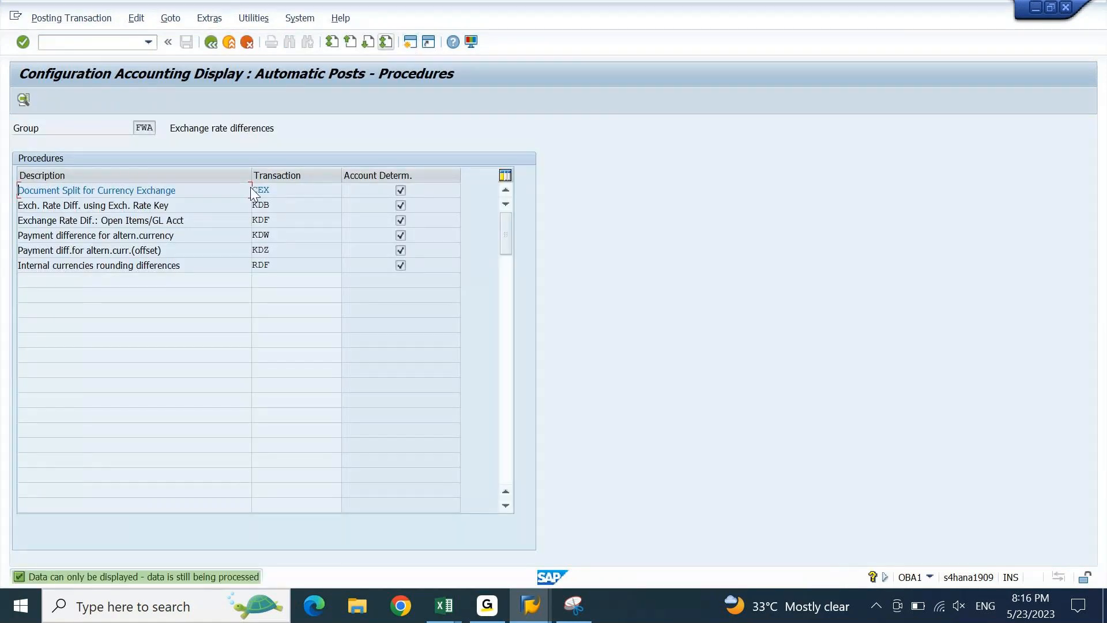
double_click(269, 219)
key("Return")
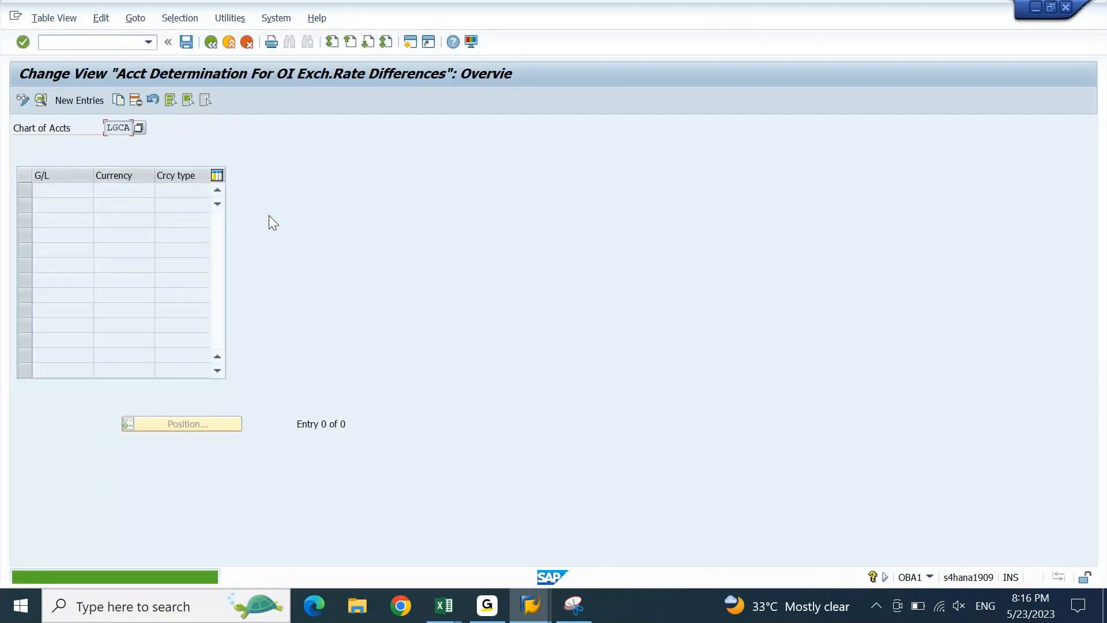
left_click(1050, 8)
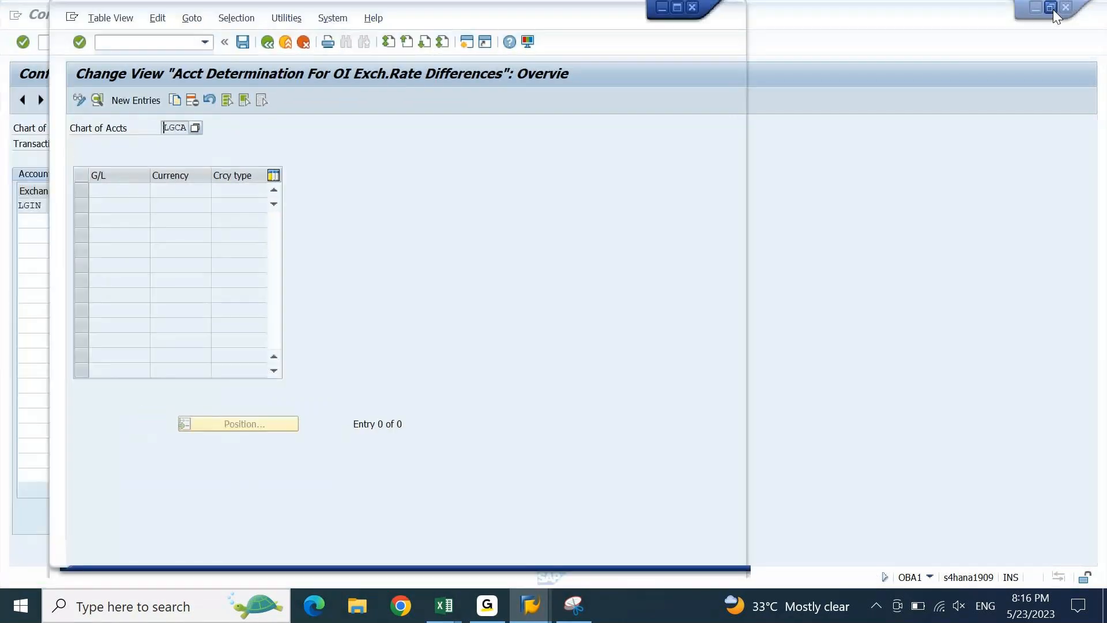
left_click_drag(415, 23, 725, 33)
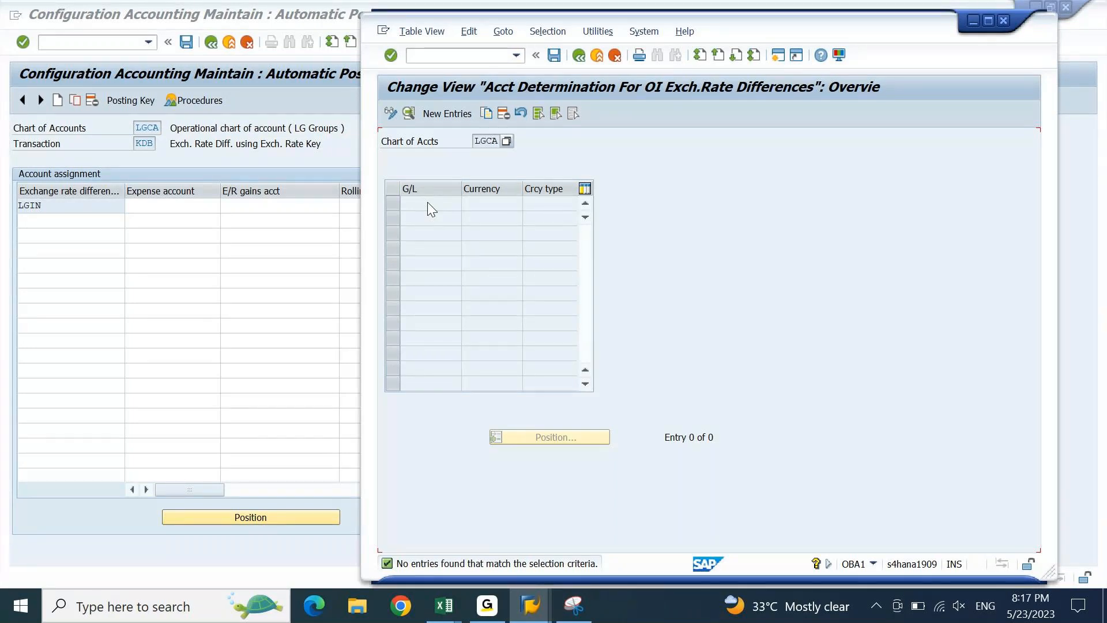
- Copy the LGIN key from the KDB accounts screen and return to the G/L account display
left_click(102, 218)
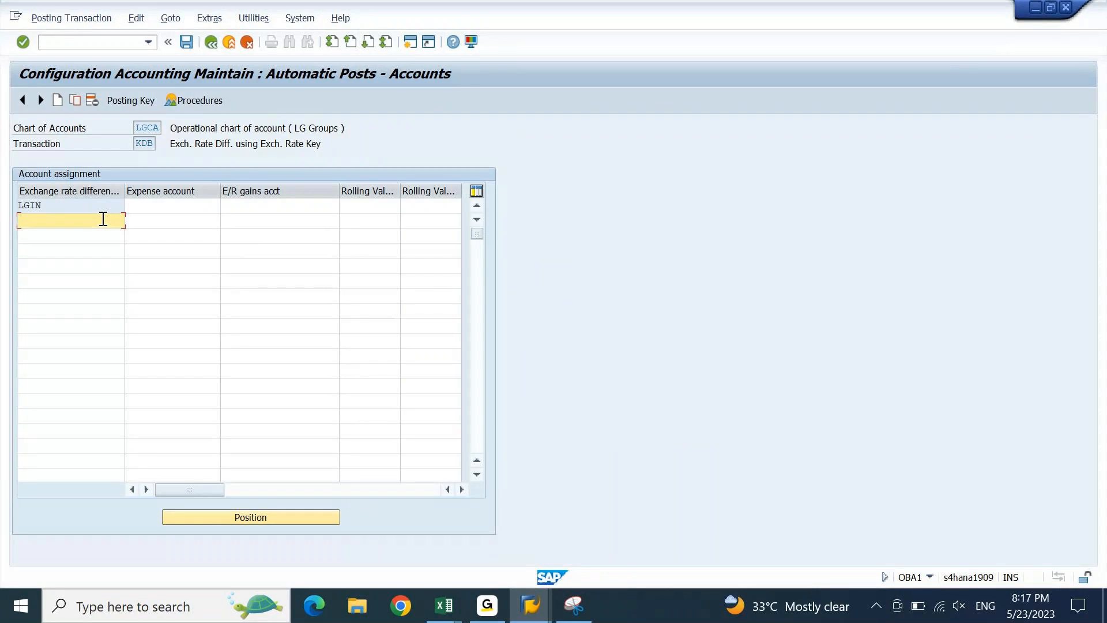
left_click(74, 206)
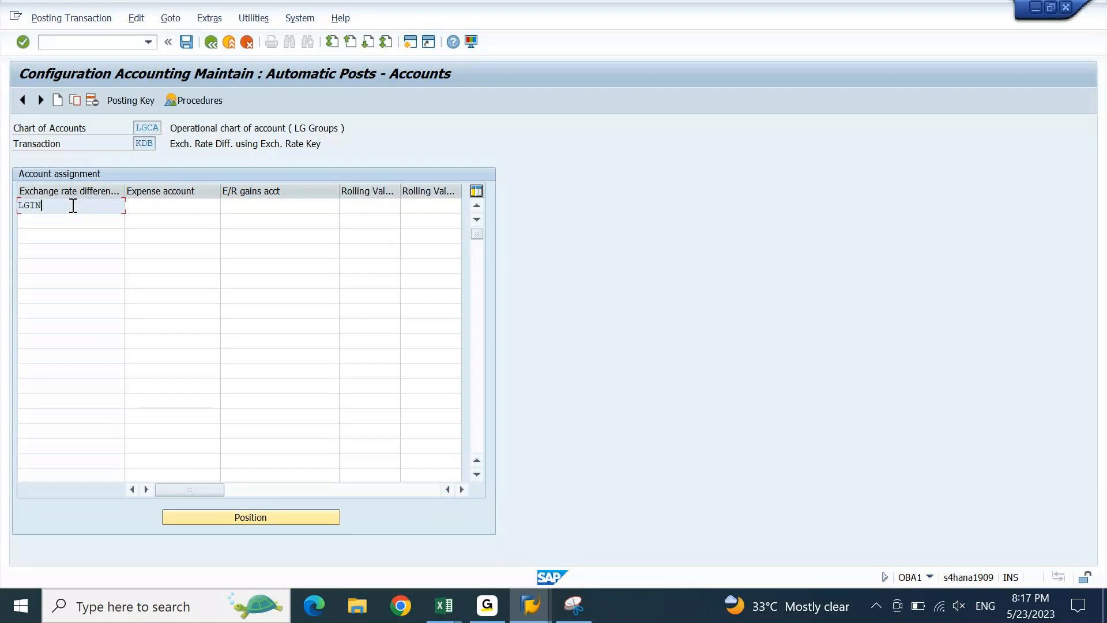
left_click_drag(73, 206, 17, 217)
key("alt+Tab")
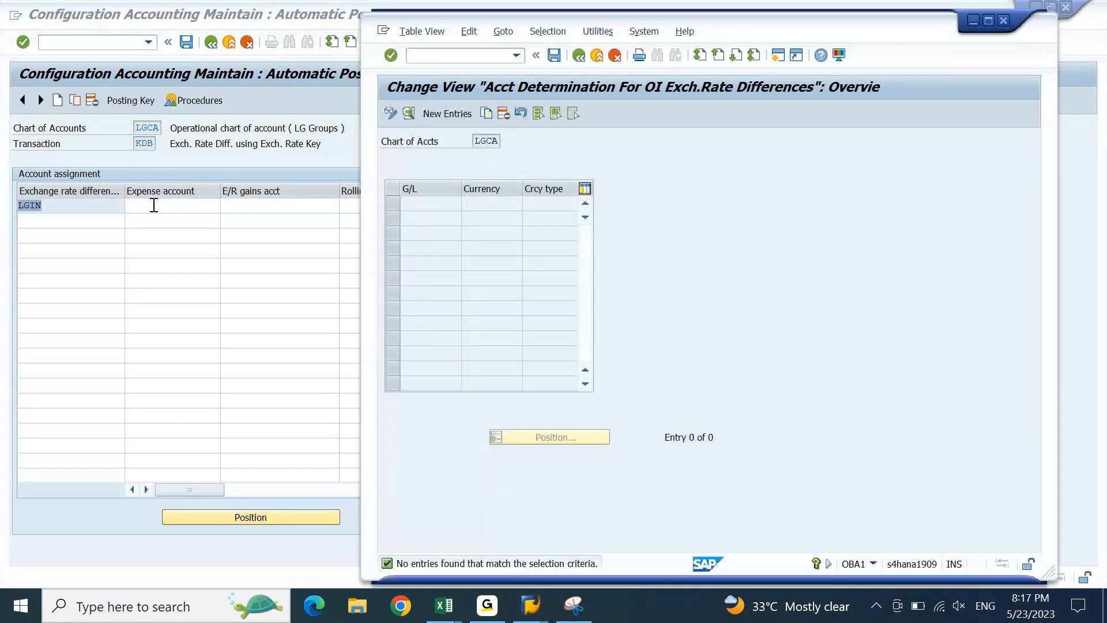
key("alt+Tab")
key("Tab")
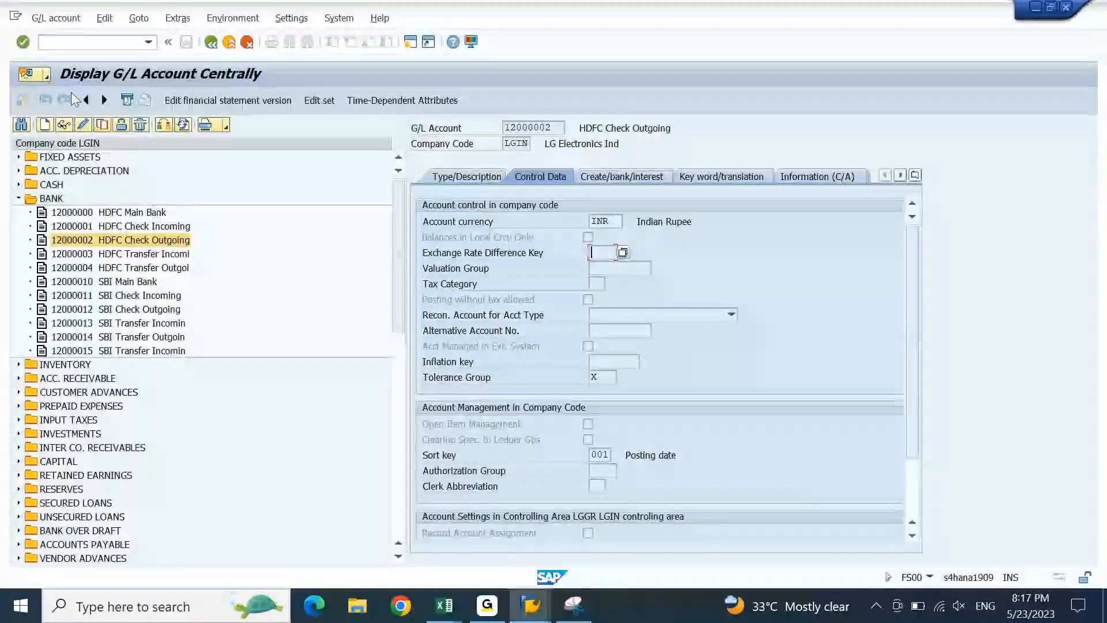
- Switch G/L 12000002 to change mode and set its exchange rate difference key to LGIN
left_click(82, 125)
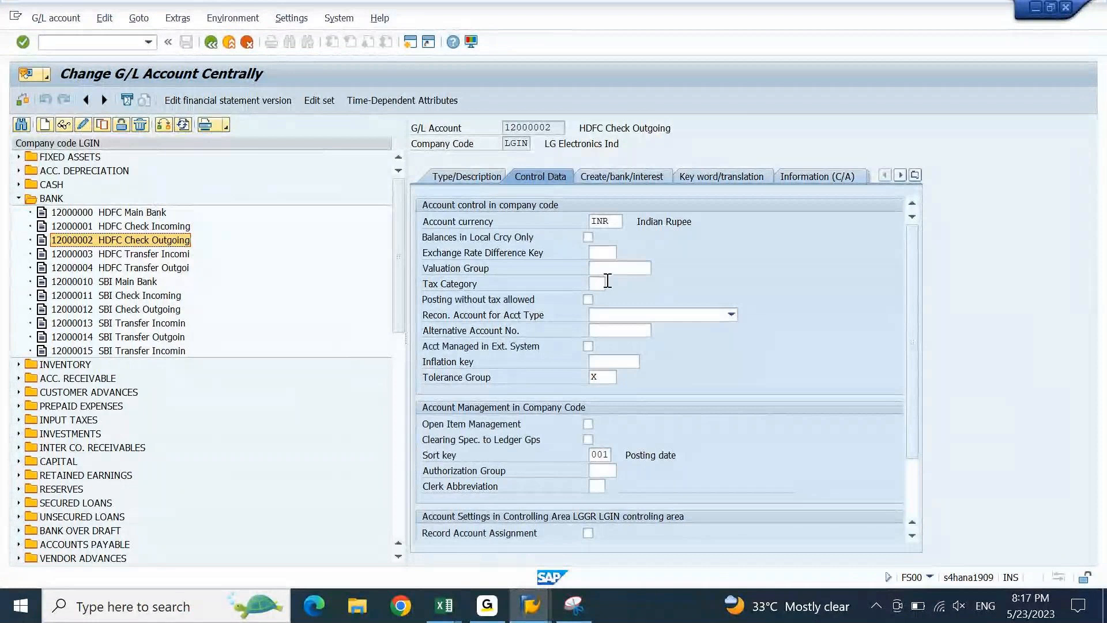
left_click(610, 255)
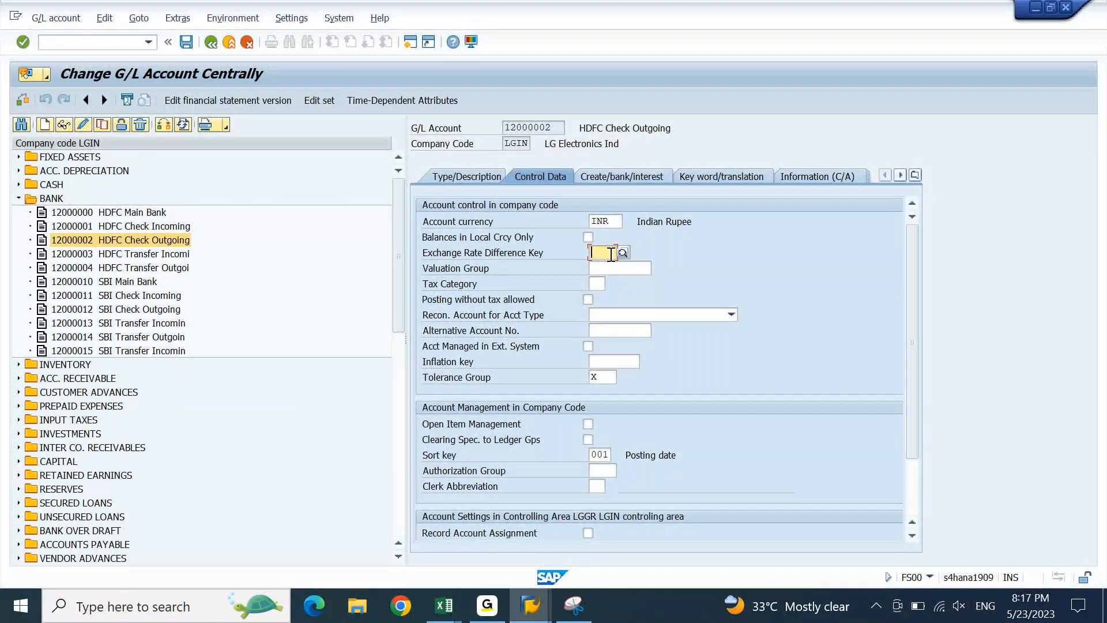
key("alt+Tab")
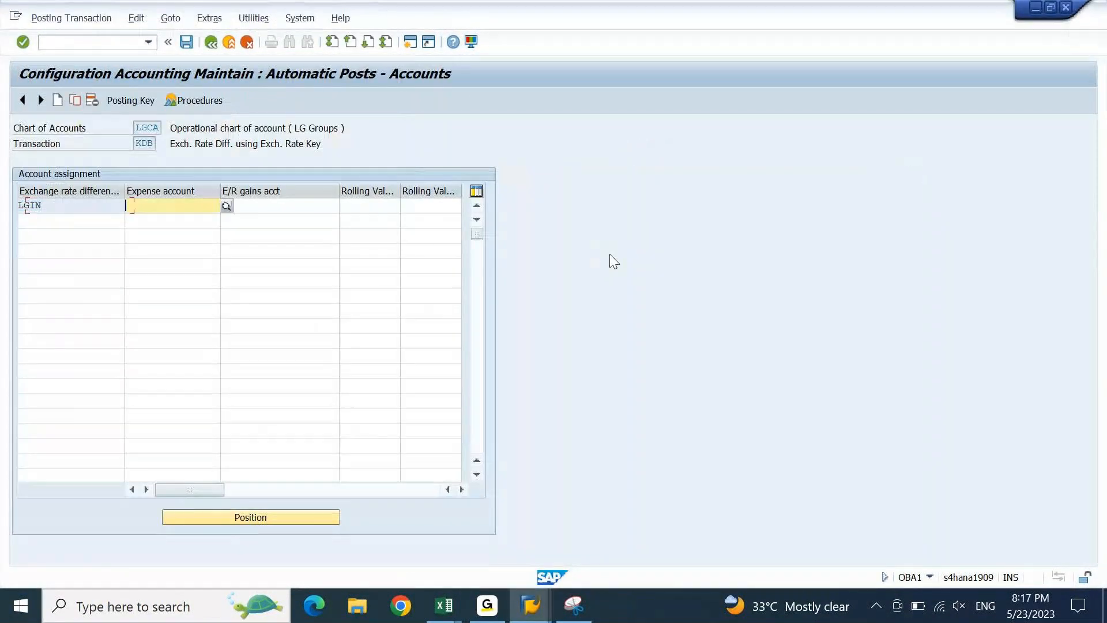
key("alt+Tab")
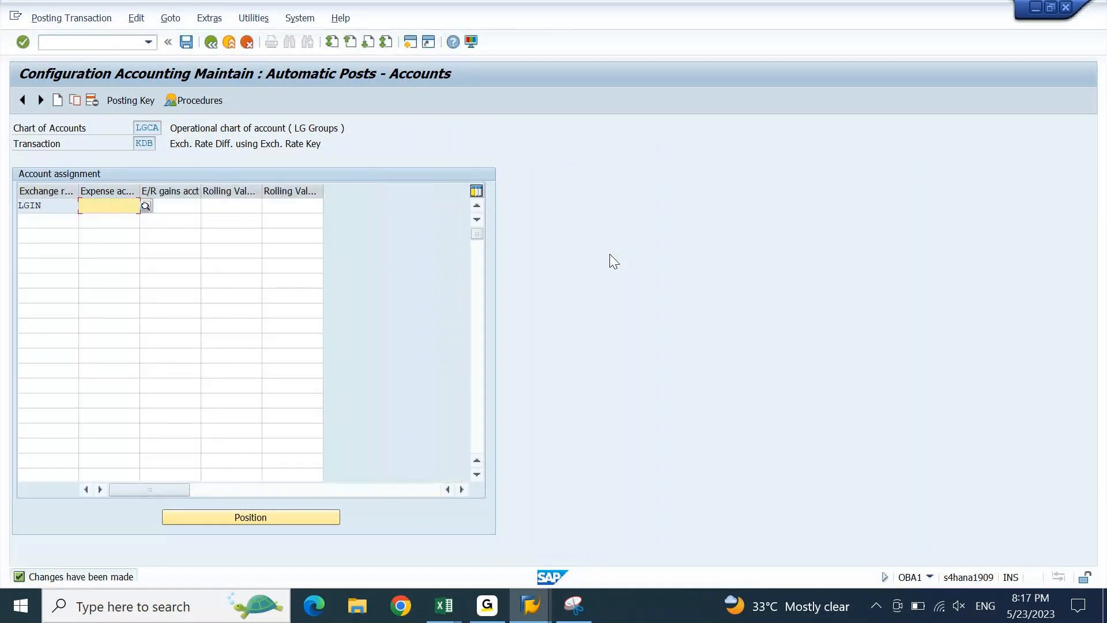
key("alt+Tab")
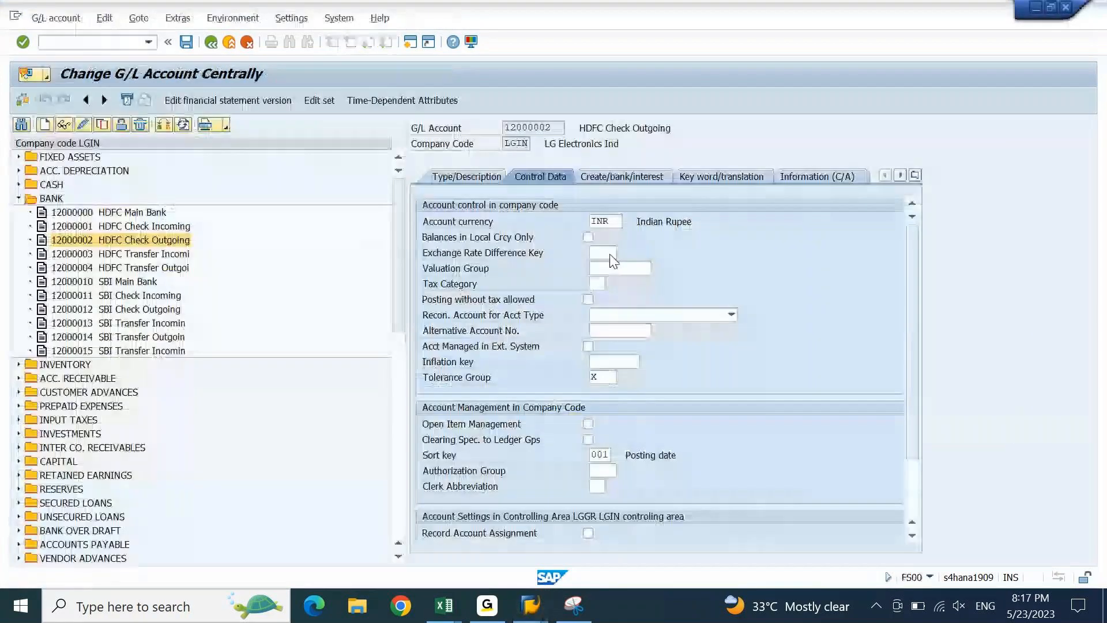
left_click(610, 254)
type("lgin")
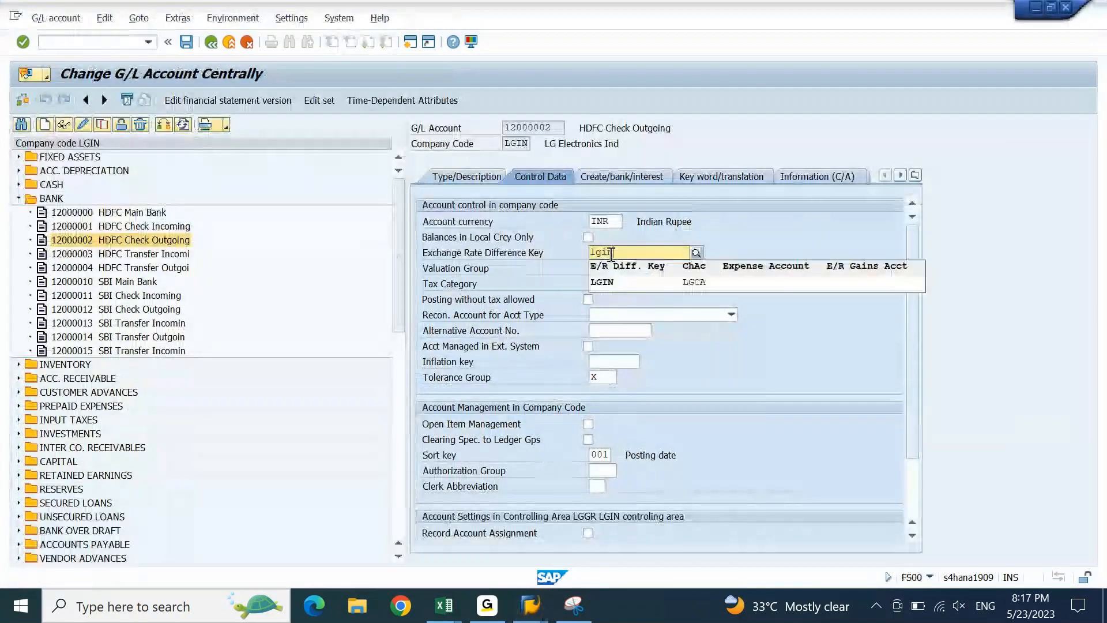
key("Down")
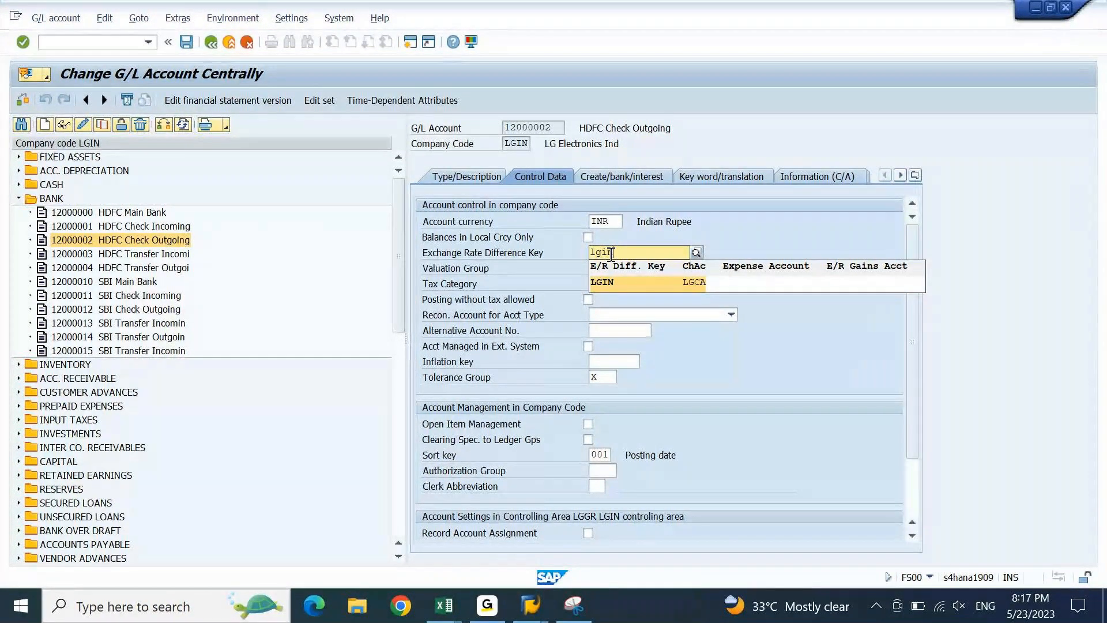
key("Return")
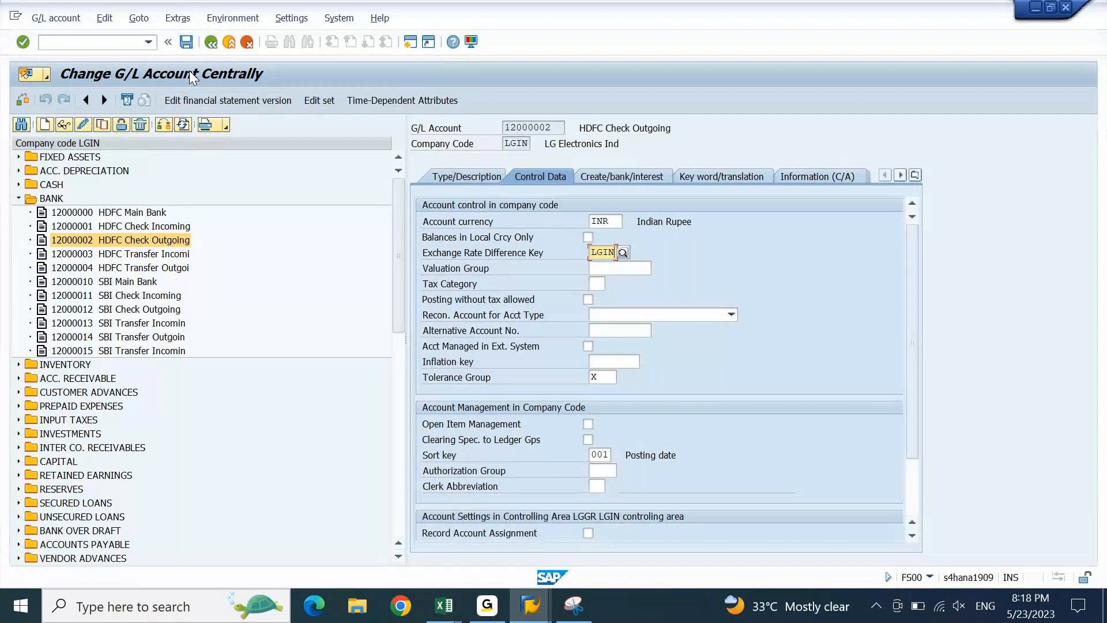
left_click_drag(553, 128, 488, 128)
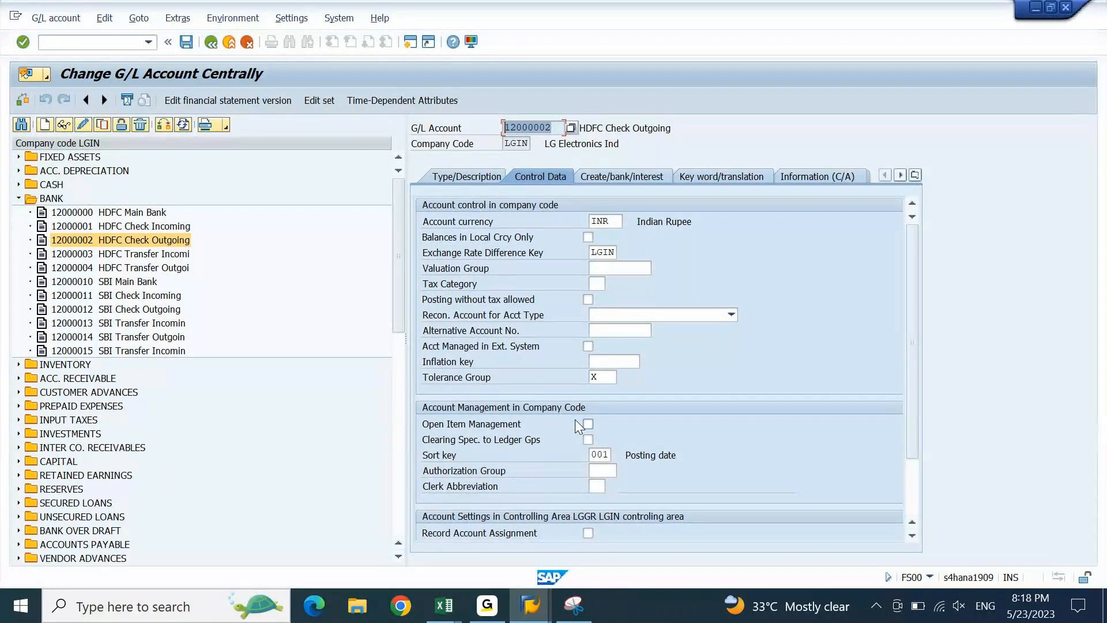
key("alt+Tab")
- Review the Amount in LC values and Forex Impact rows 2–7 in the FOREX sheet
key("alt+Tab")
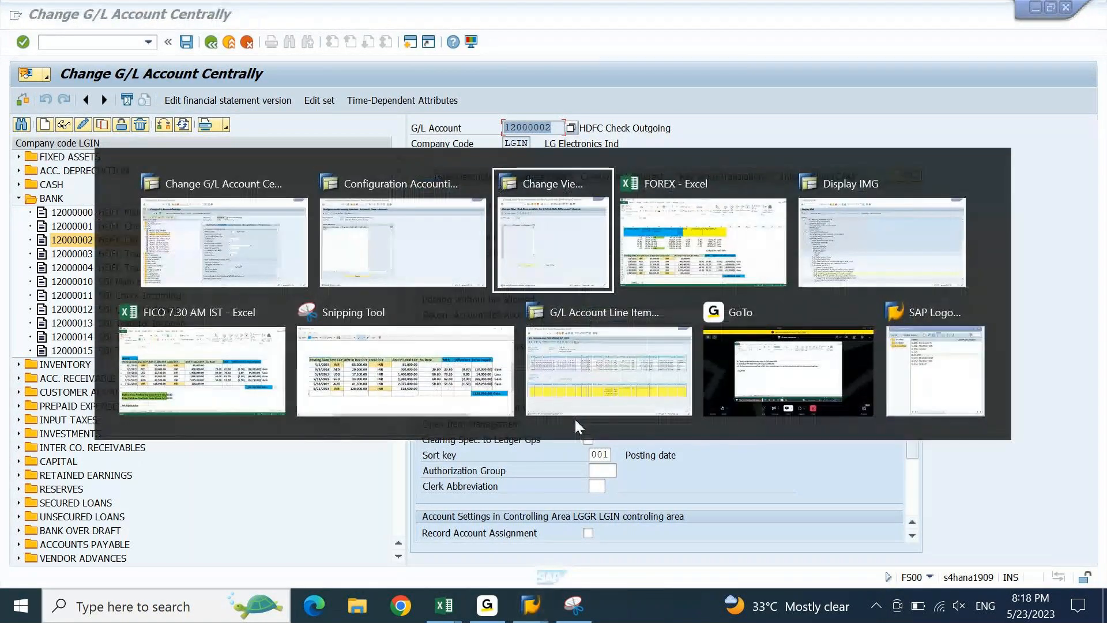
key("alt+Tab")
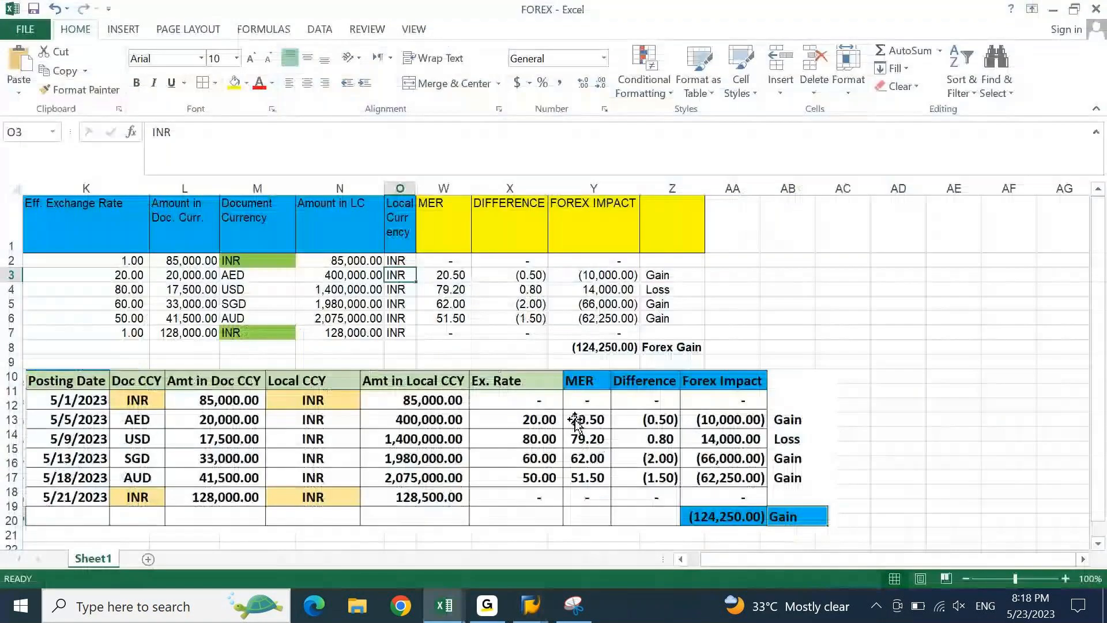
key("Up")
key("Left")
key("ctrl+shift+Down")
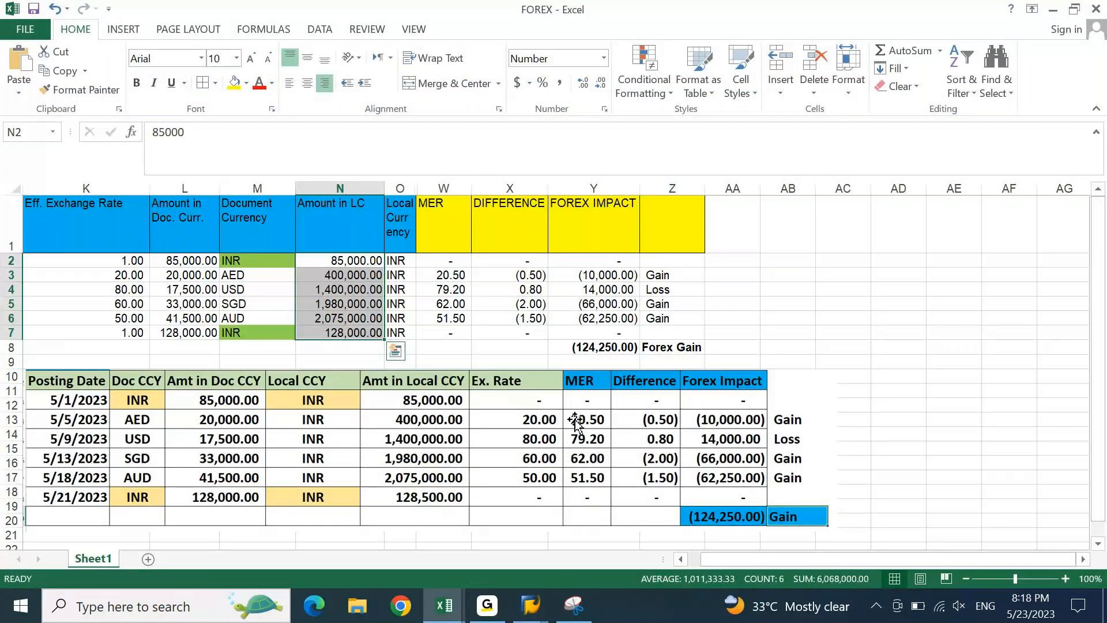
key("Down")
key("Right")
key("Right")
key("Right")
key("Right")
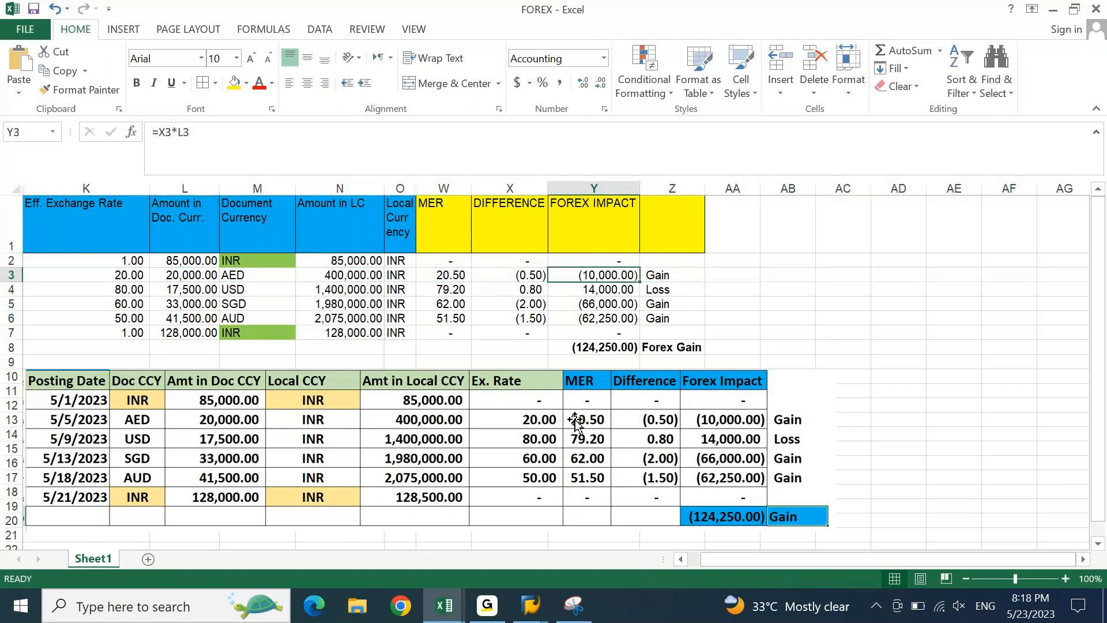
key("shift+space")
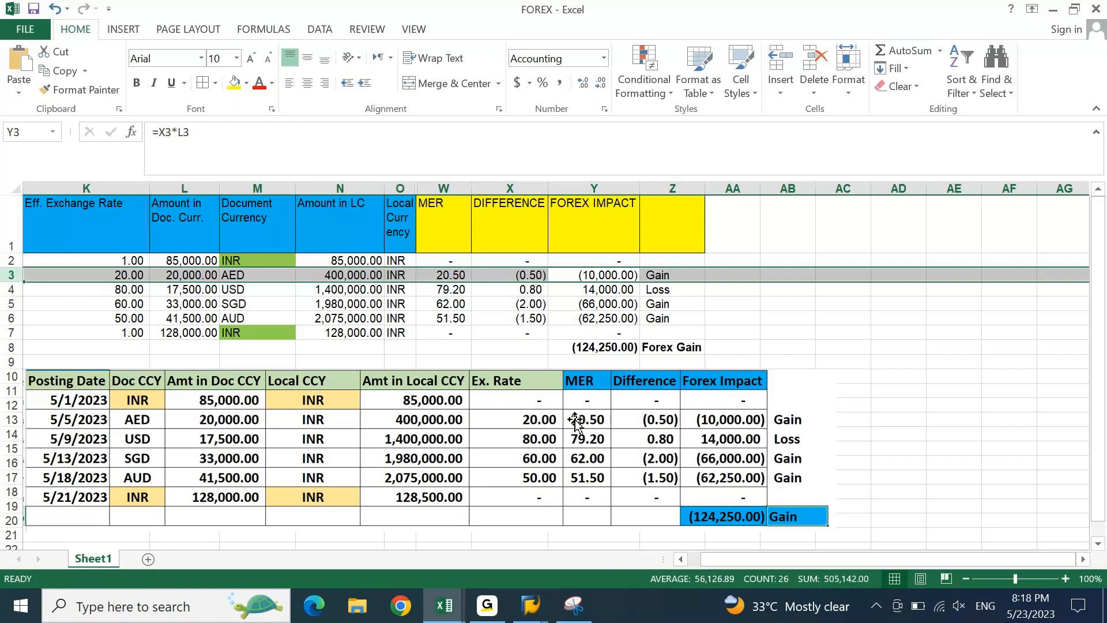
key("Down")
key("shift+space")
key("Down")
key("shift+space")
key("Down")
key("shift+space")
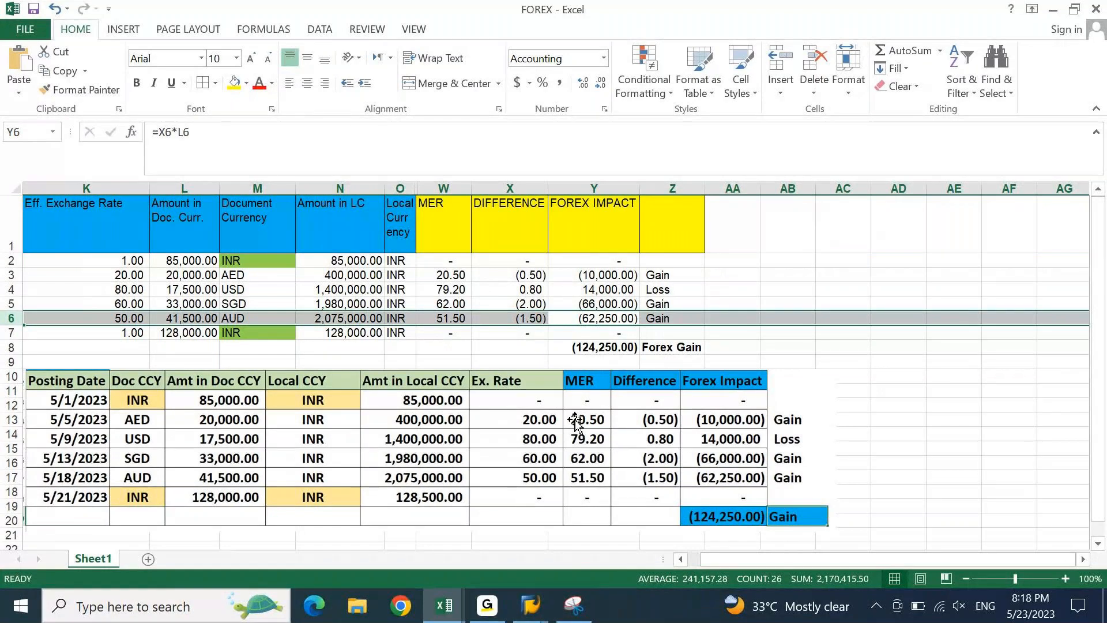
key("Up")
key("Up")
key("Up")
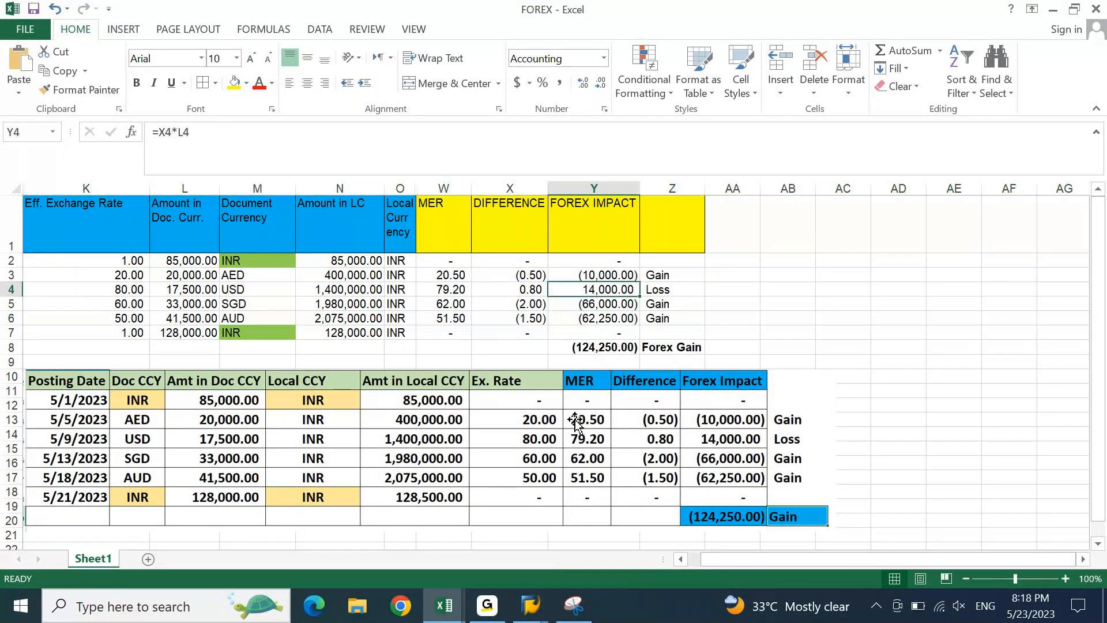
key("shift+space")
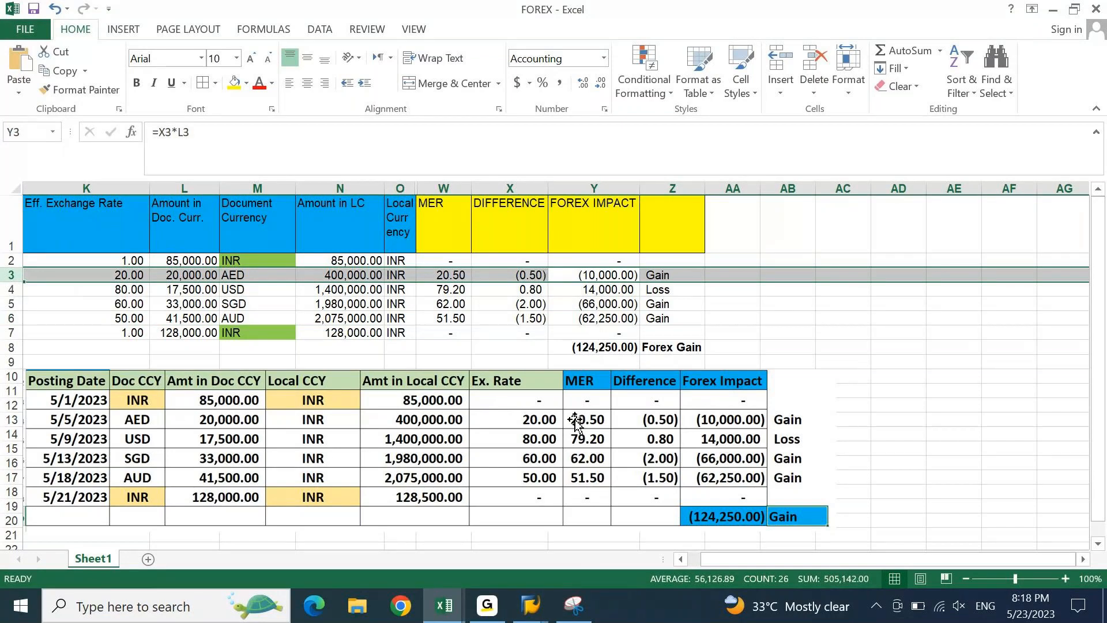
- AutoSum L2:L7 into cell L8, giving a total of 325,000.00
key("Left")
key("Left")
key("Left")
key("Left")
key("Left")
key("Left")
key("Down")
key("Down")
key("Down")
key("Down")
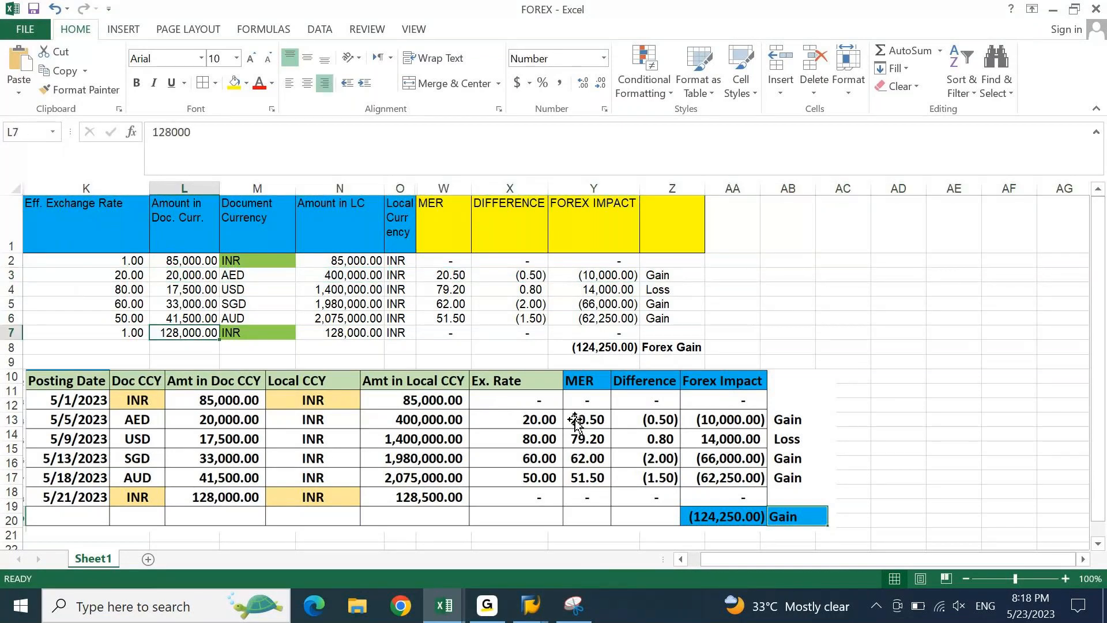
key("Down")
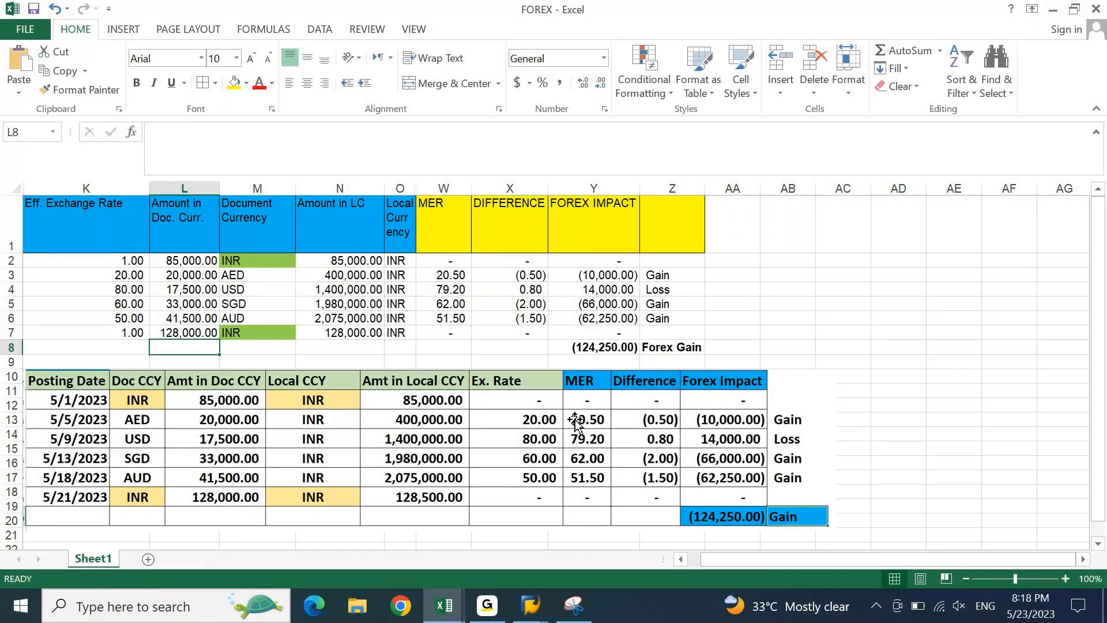
key("alt+equal")
key("ctrl+Return")
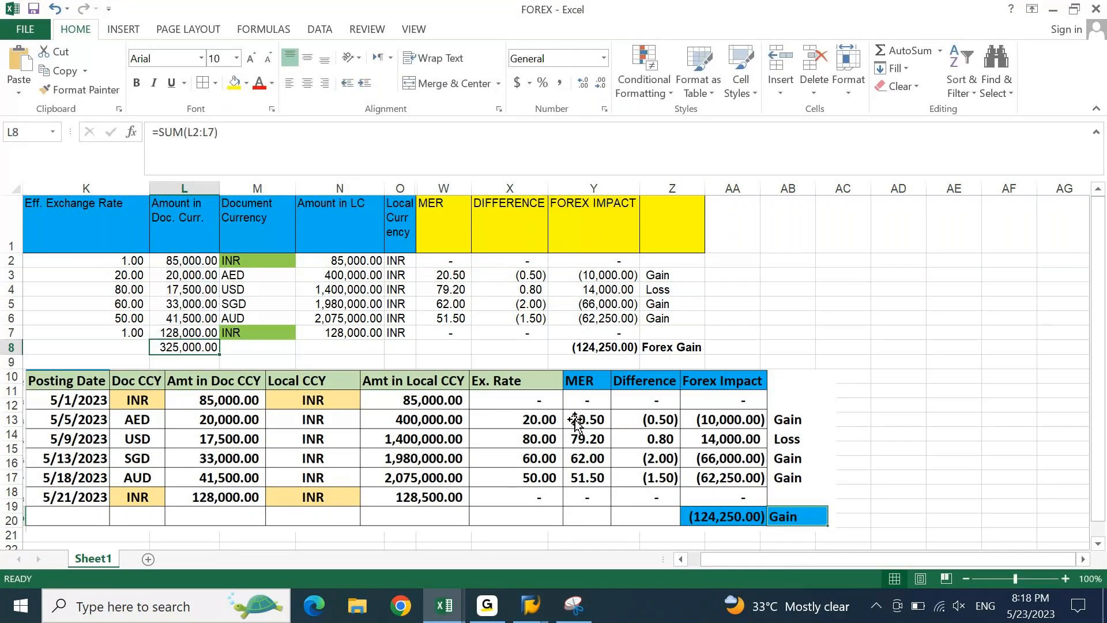
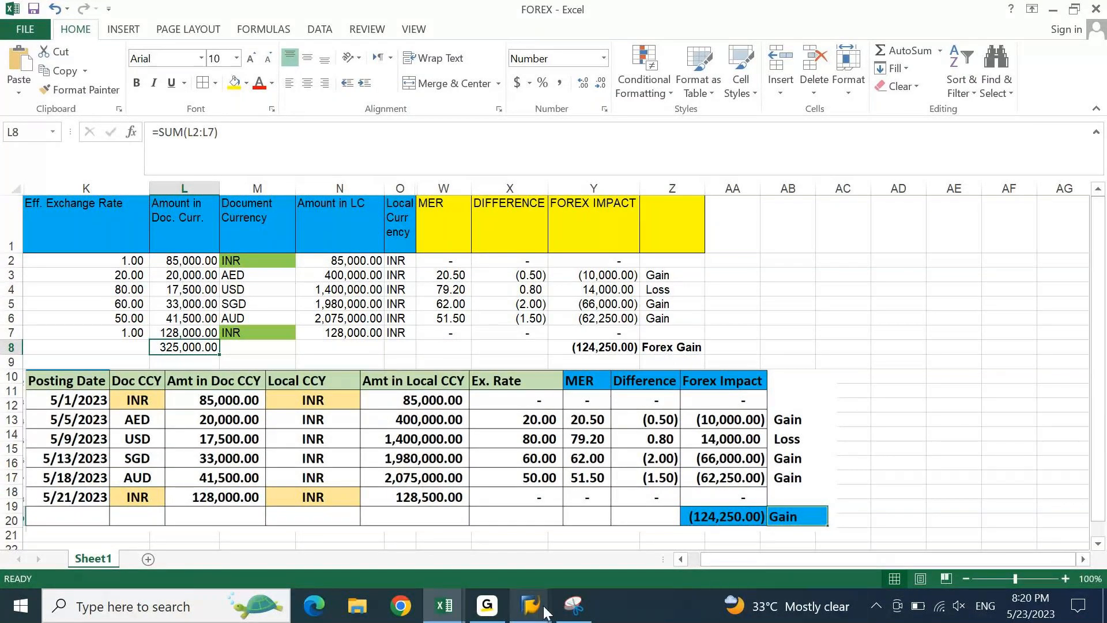
- Bring the SAP G/L Account Line Item Display window back to the front
mouse_move(545, 607)
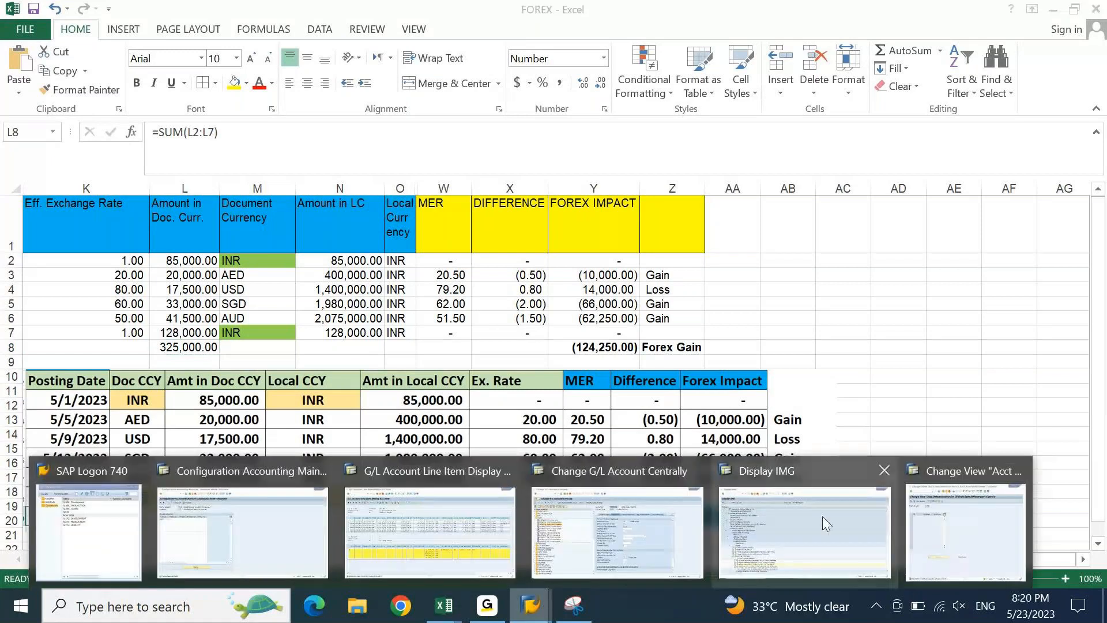
left_click(441, 538)
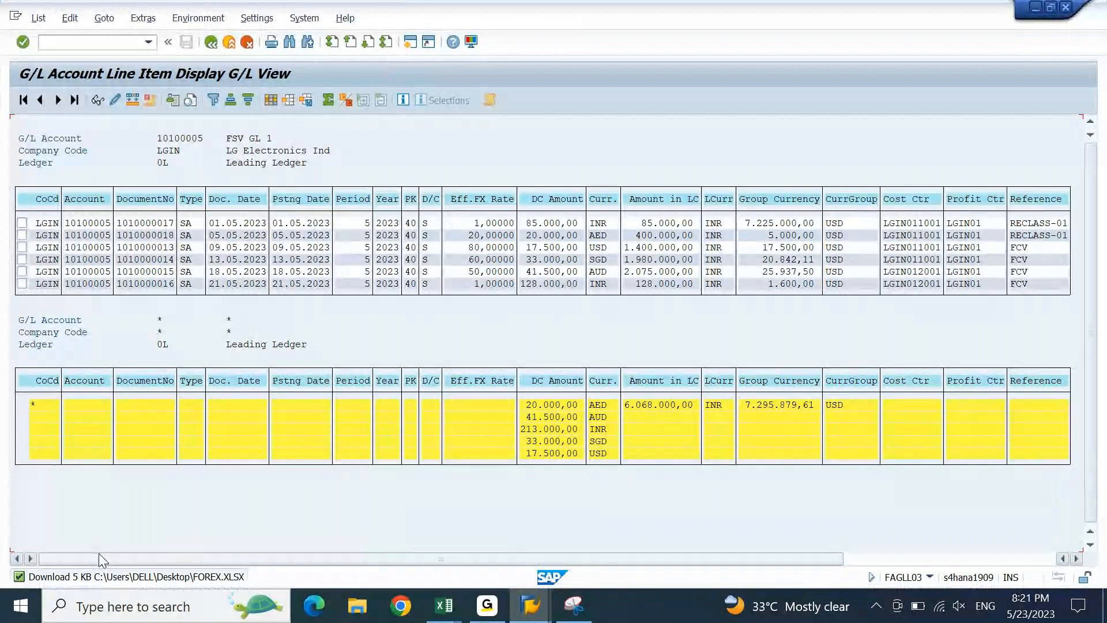
- Rerun the FAGLL03 report for G/L 10100005 with items open at key date 31.05.2023
left_click_drag(99, 554, 33, 537)
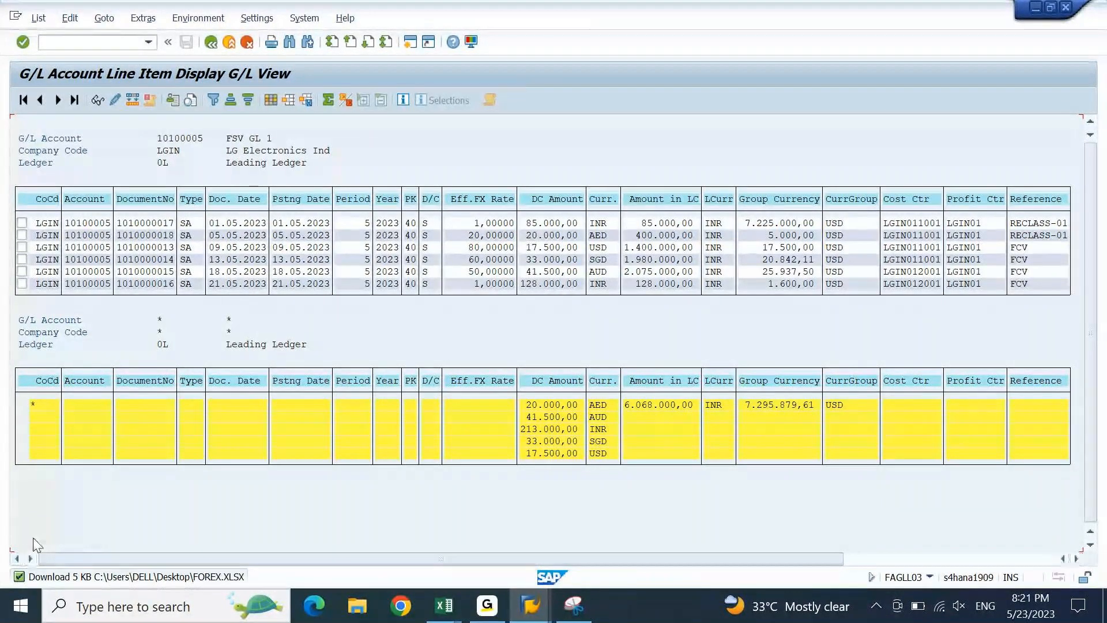
key("F3")
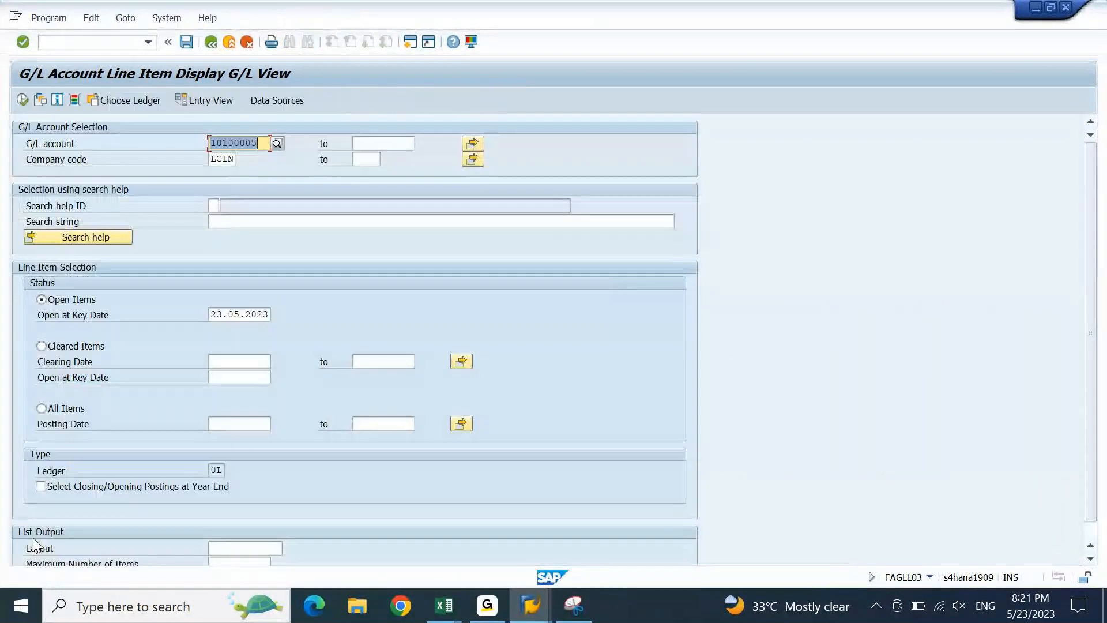
left_click(65, 303)
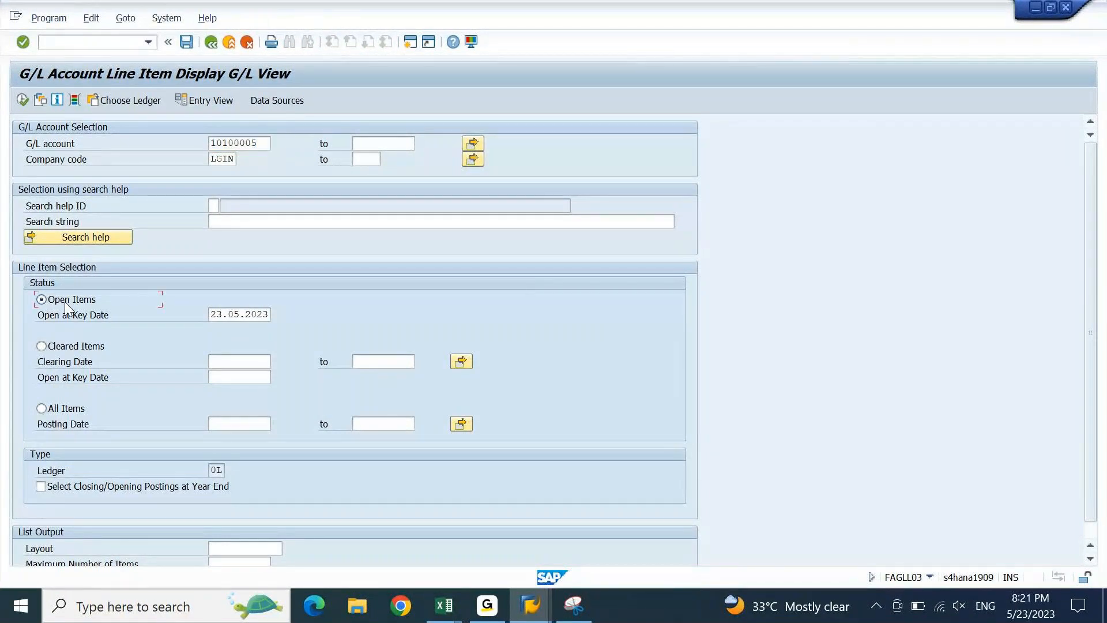
left_click_drag(222, 315, 185, 320)
type("31")
key("ctrl+a")
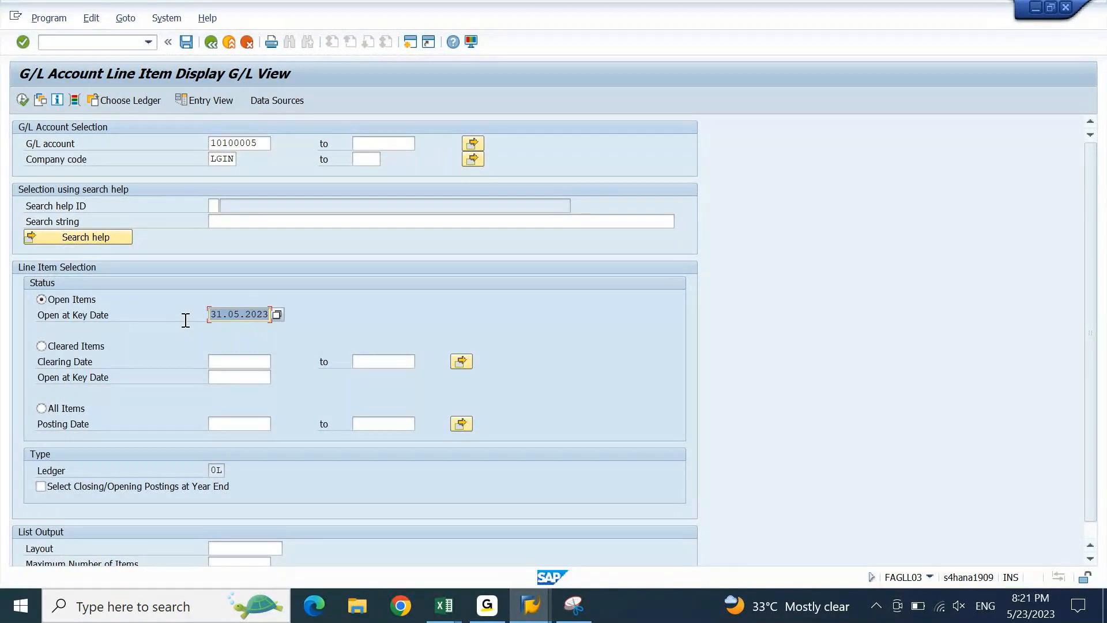
key("F8")
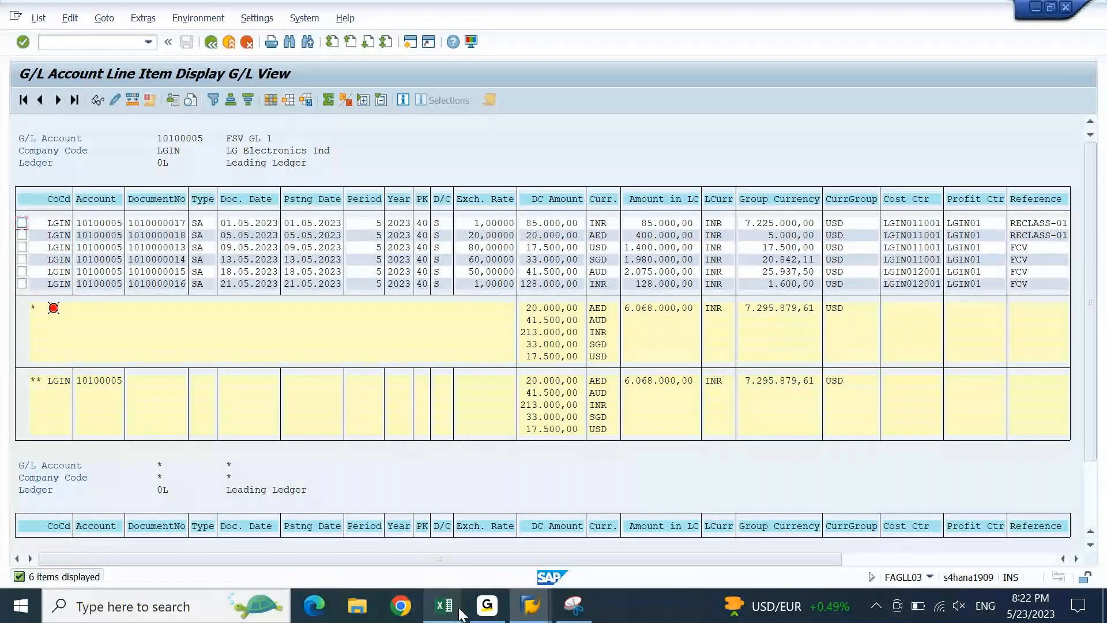
- In the Excel workbook, enter the label Inv in cell A760
mouse_move(459, 613)
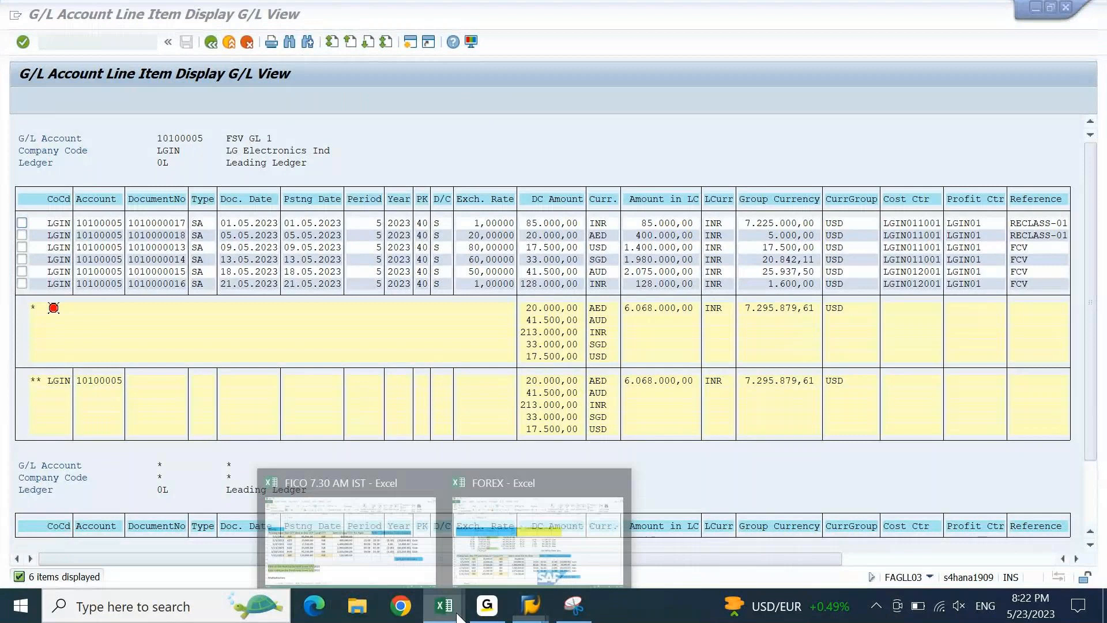
left_click(397, 509)
key("Down")
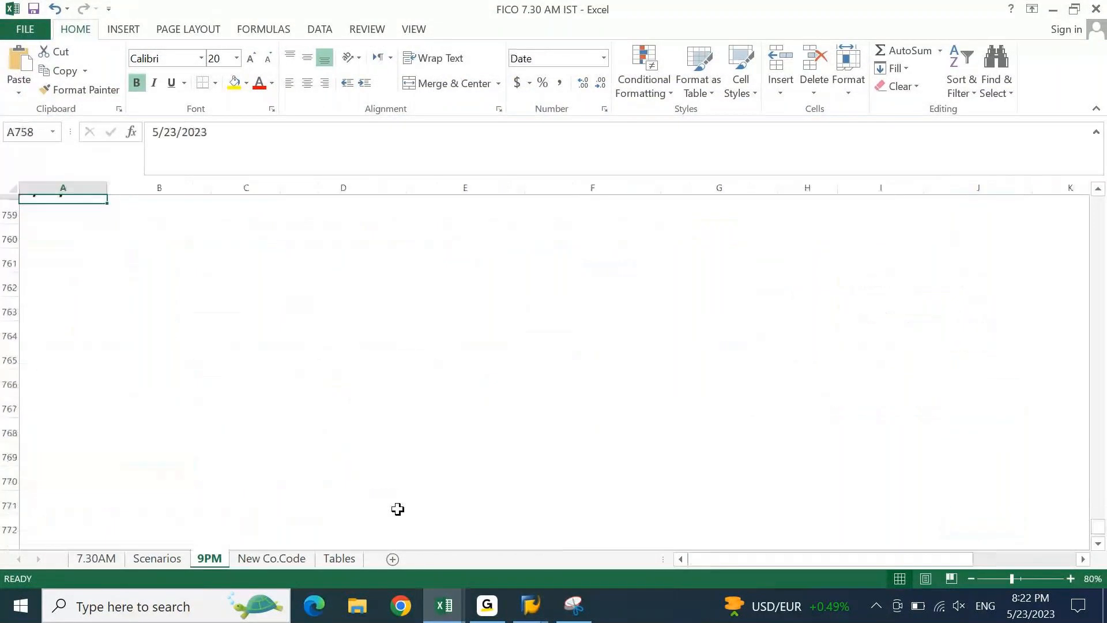
key("Down")
key("Right")
key("Left")
key("Down")
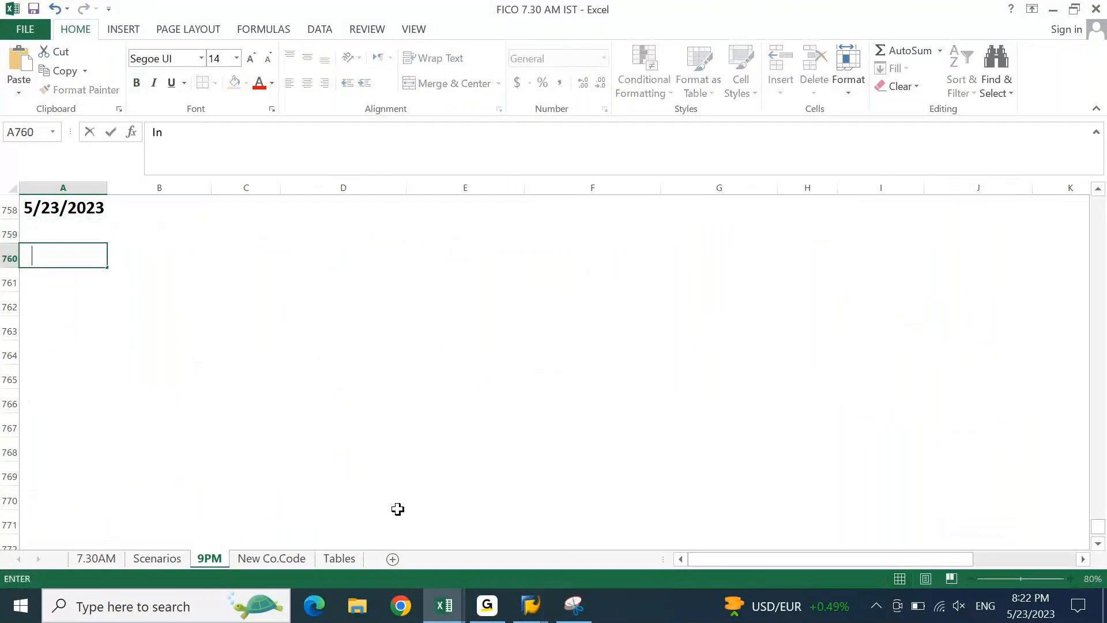
key("Right")
key("Left")
type("Inv")
key("ctrl+Return")
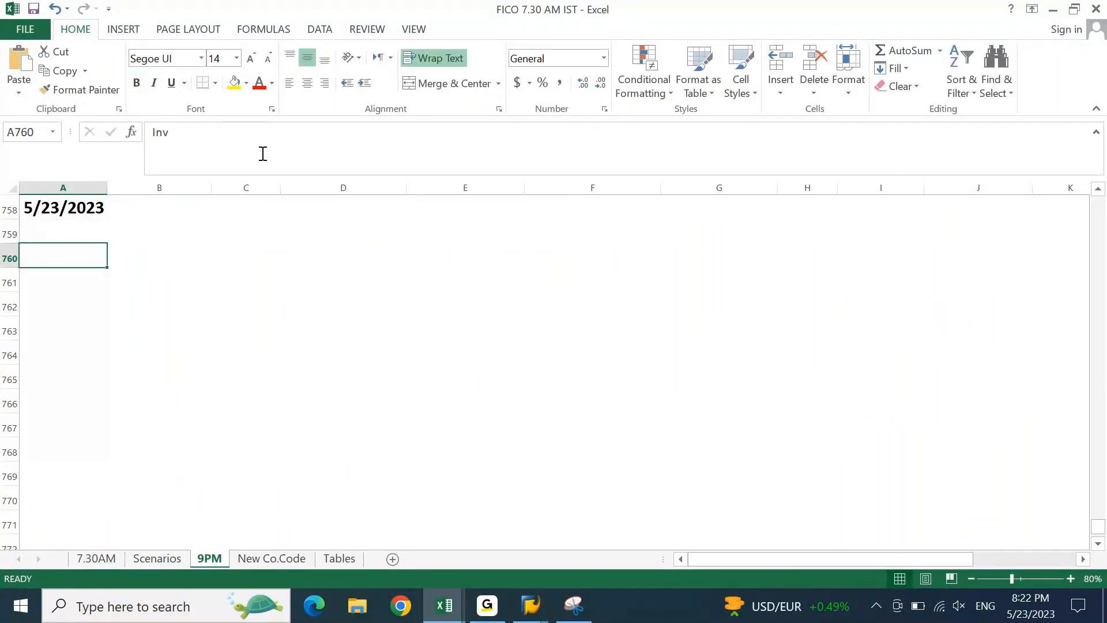
- Remove A760's fill, set its font colour to automatic, and make it bold
left_click(248, 87)
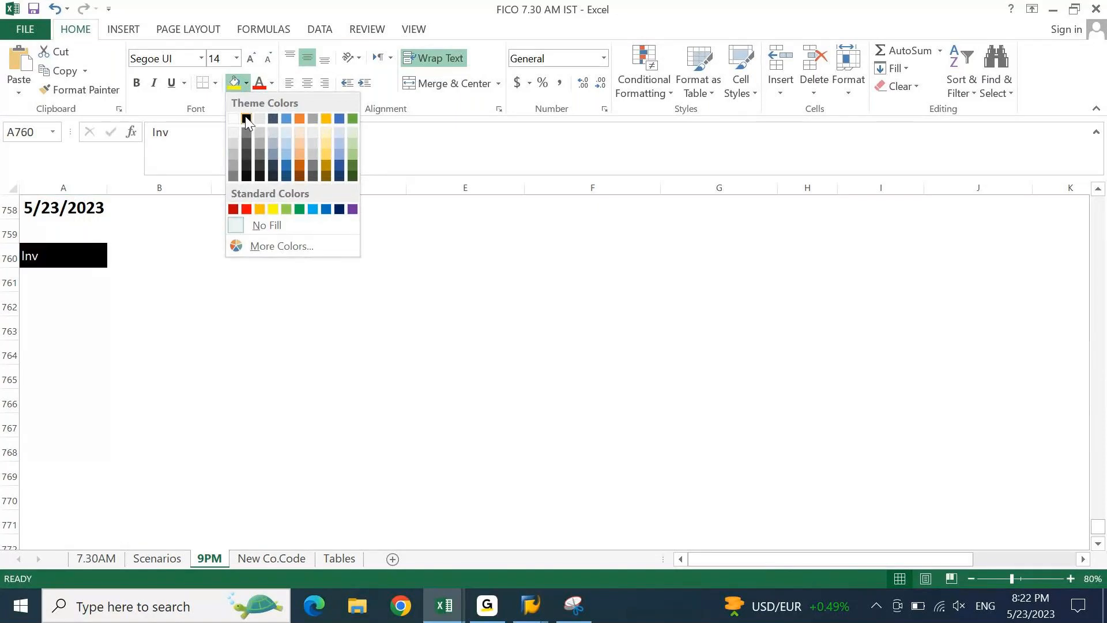
left_click(254, 224)
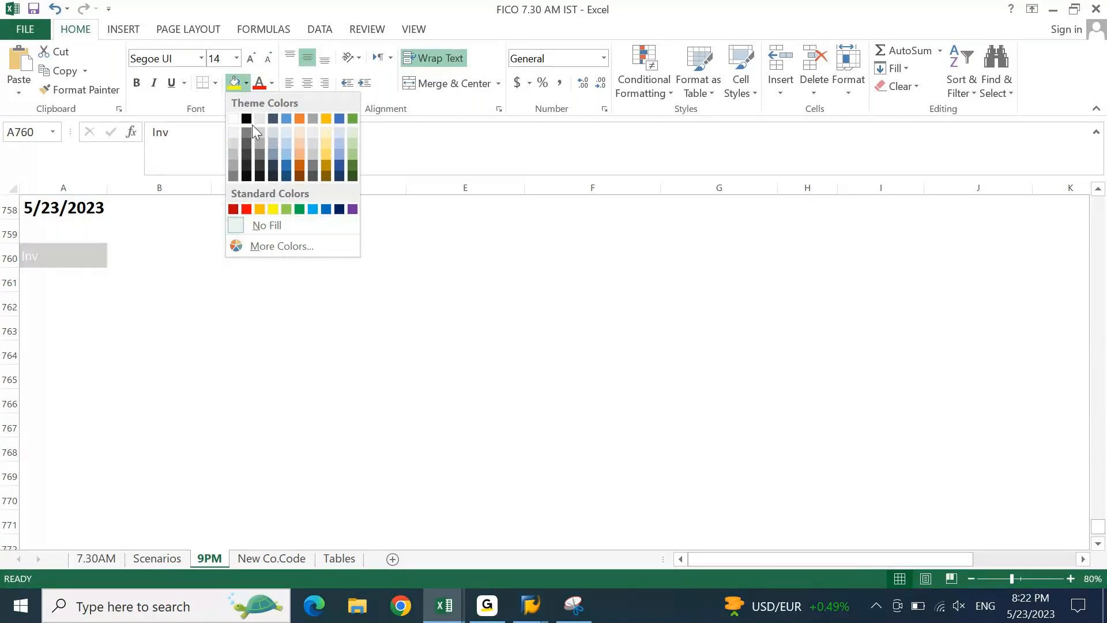
left_click(272, 83)
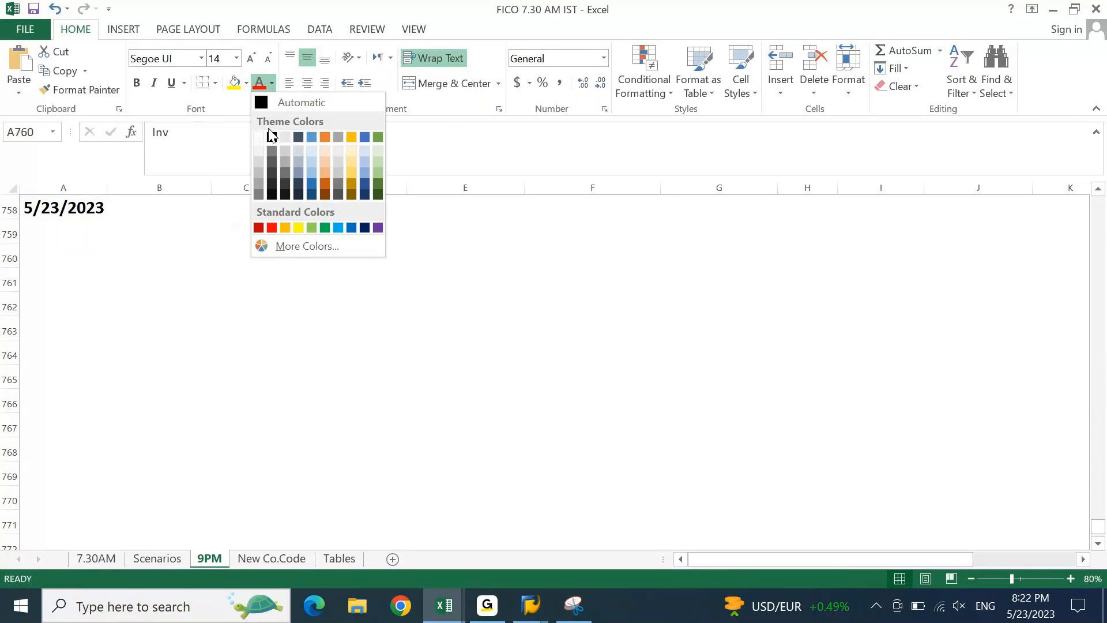
left_click(277, 104)
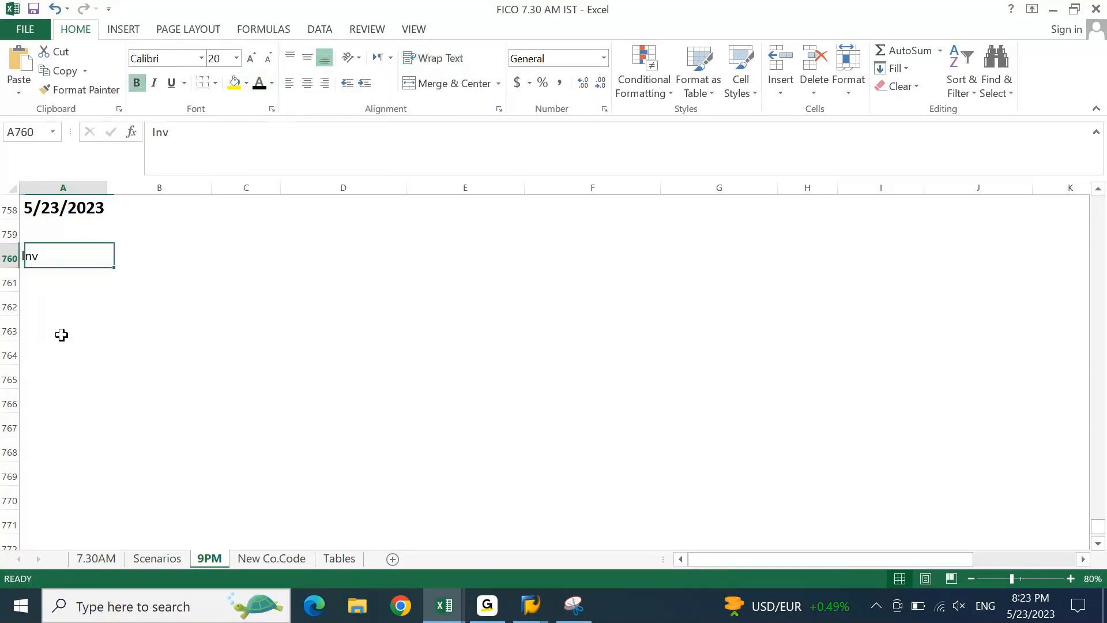
key("ctrl+b")
- Enter the invoice amount 10000 in cell B760
key("Down")
key("Up")
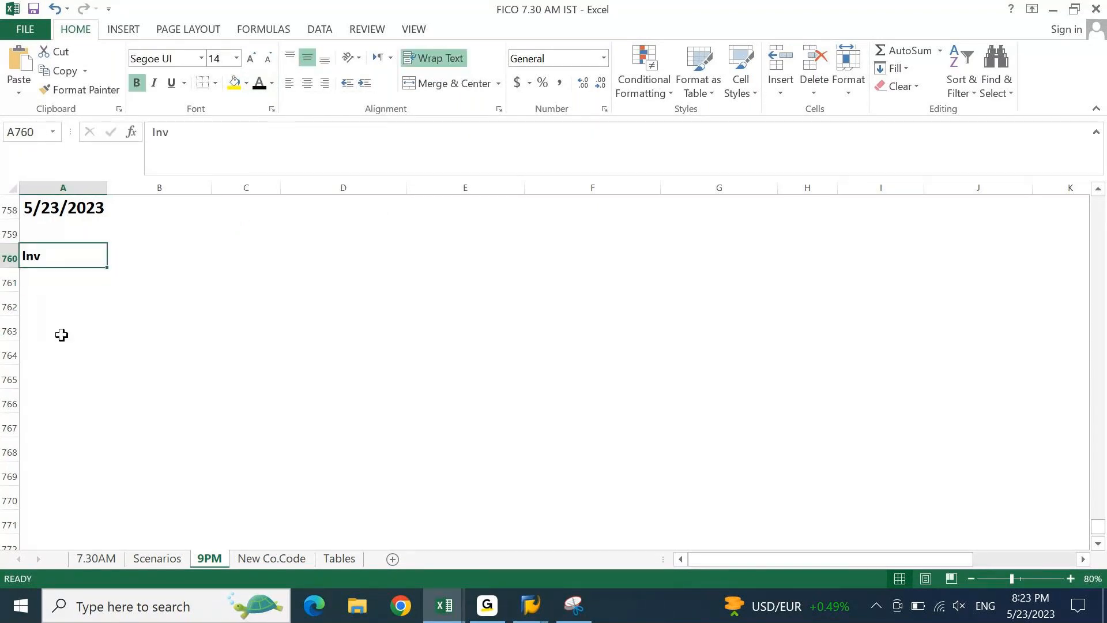
key("Right")
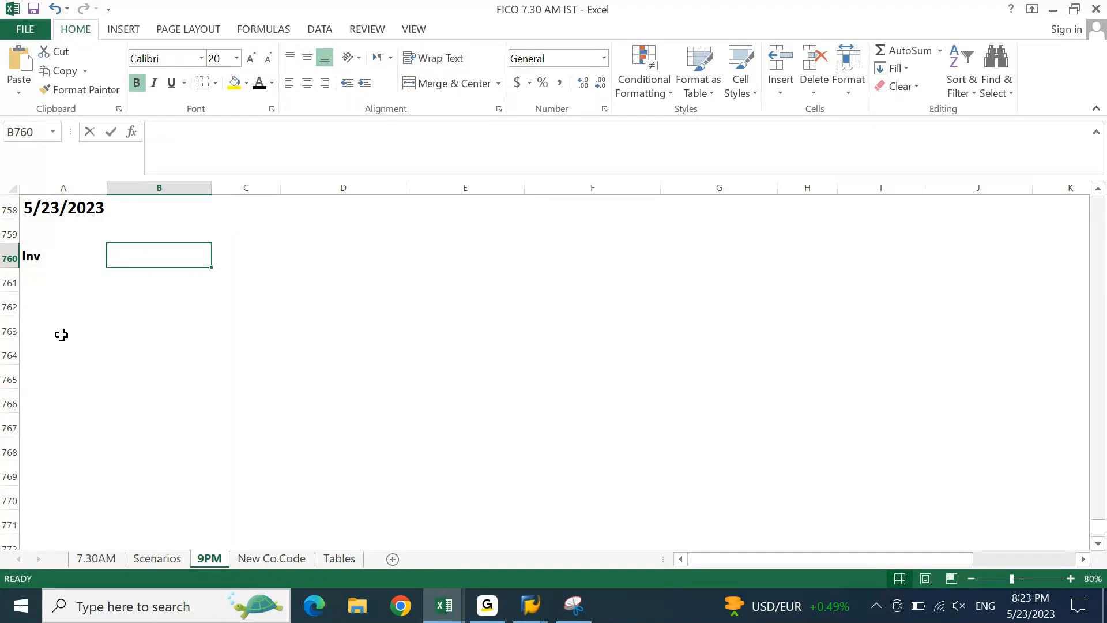
type("10000")
key("ctrl+Return")
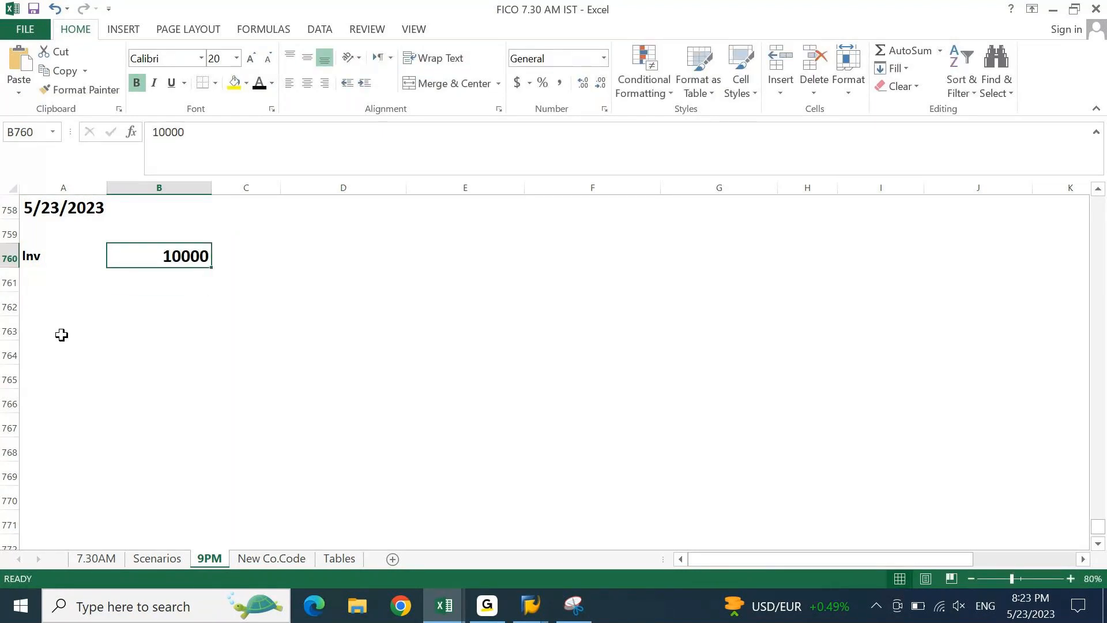
key("Left")
key("Right")
- Try copying B760's formatting and cancel the misspelled Paymn entry in A761
left_click(81, 90)
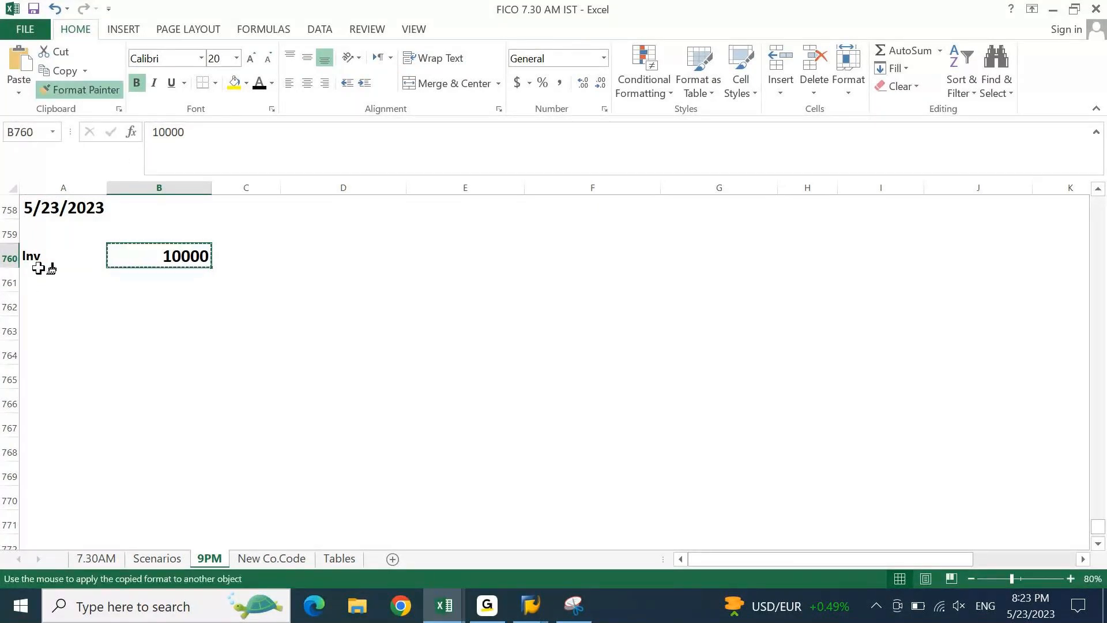
left_click(45, 262)
key("Return")
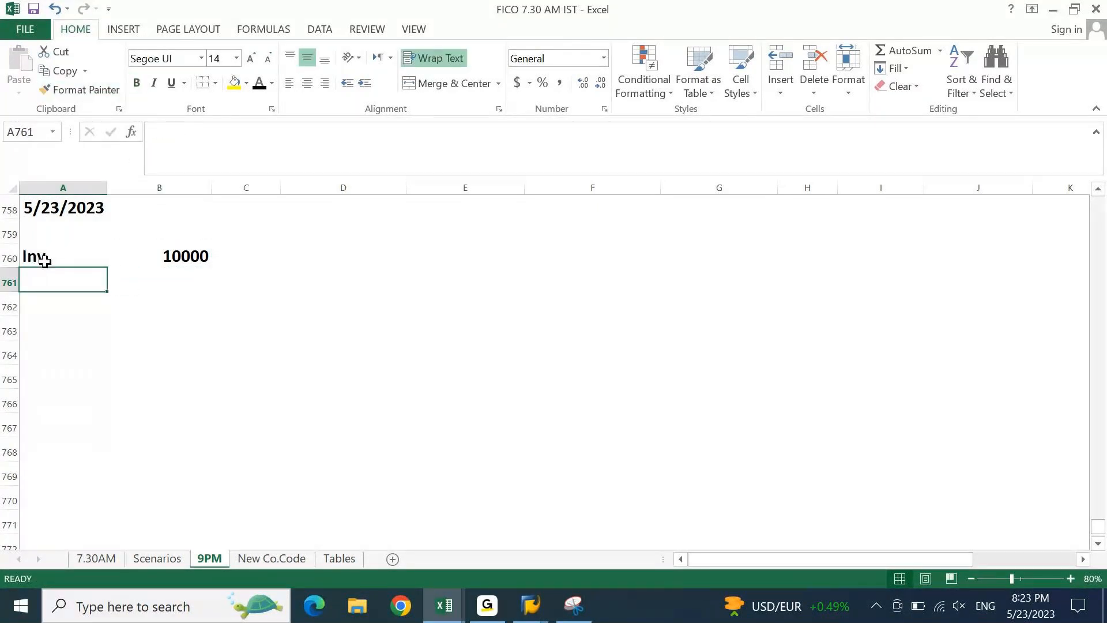
type("Paymn")
key("Escape")
- Apply the Inv cell's formatting to rows 760 through 771 with Format Painter
left_click(45, 261)
left_click(84, 93)
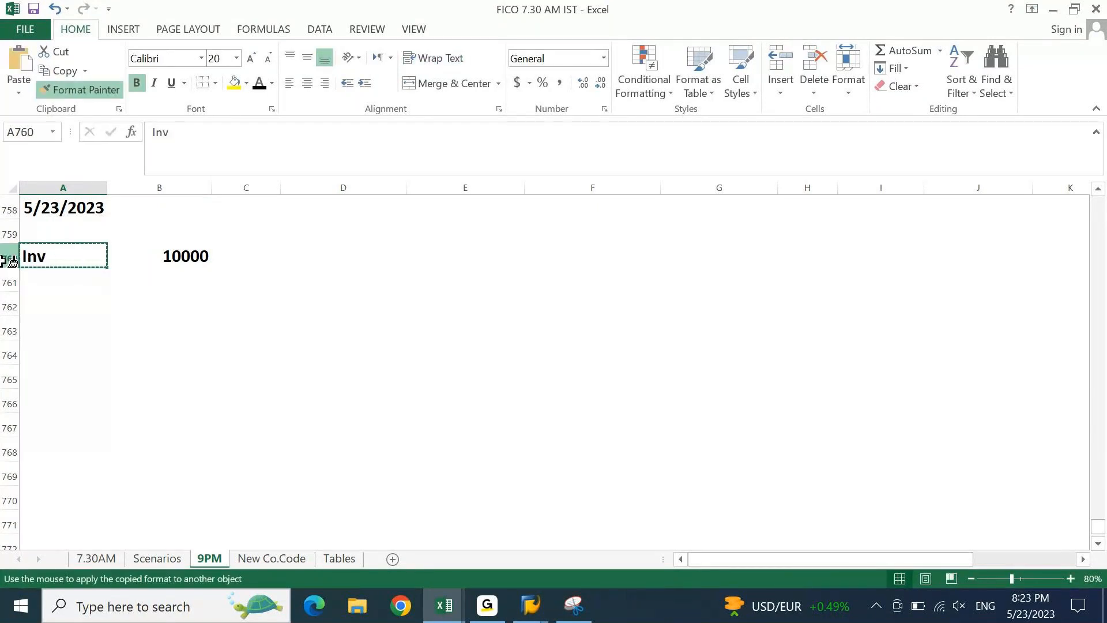
left_click_drag(2, 257, 3, 522)
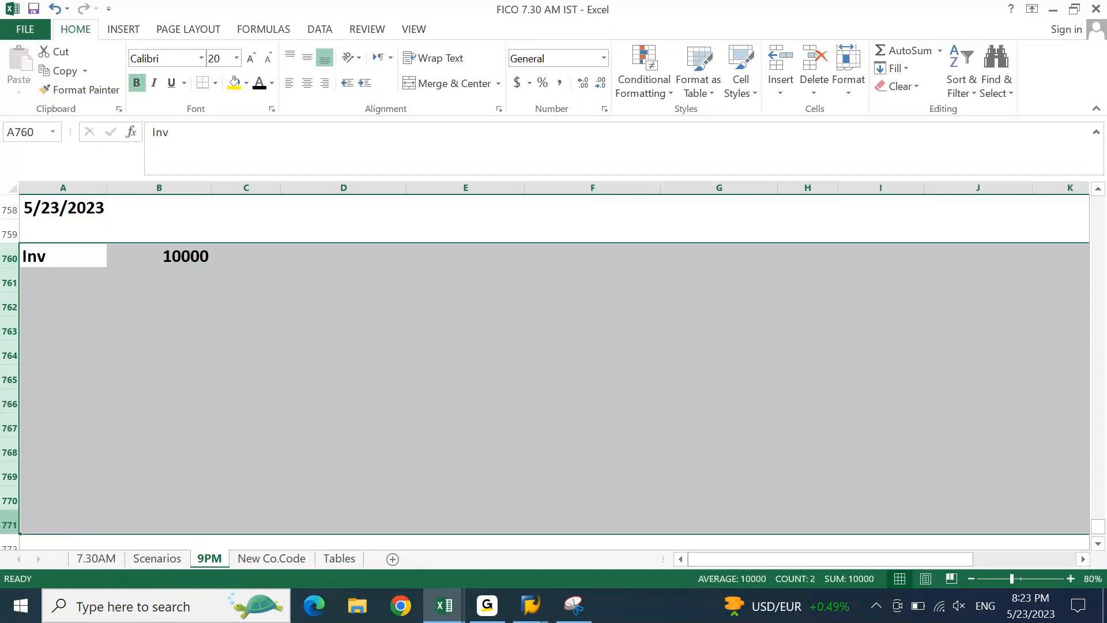
left_click(138, 407)
key("ctrl+Up")
key("Left")
key("Down")
- Enter Payment in A761 with the amount -2000 in B761
type("Payment")
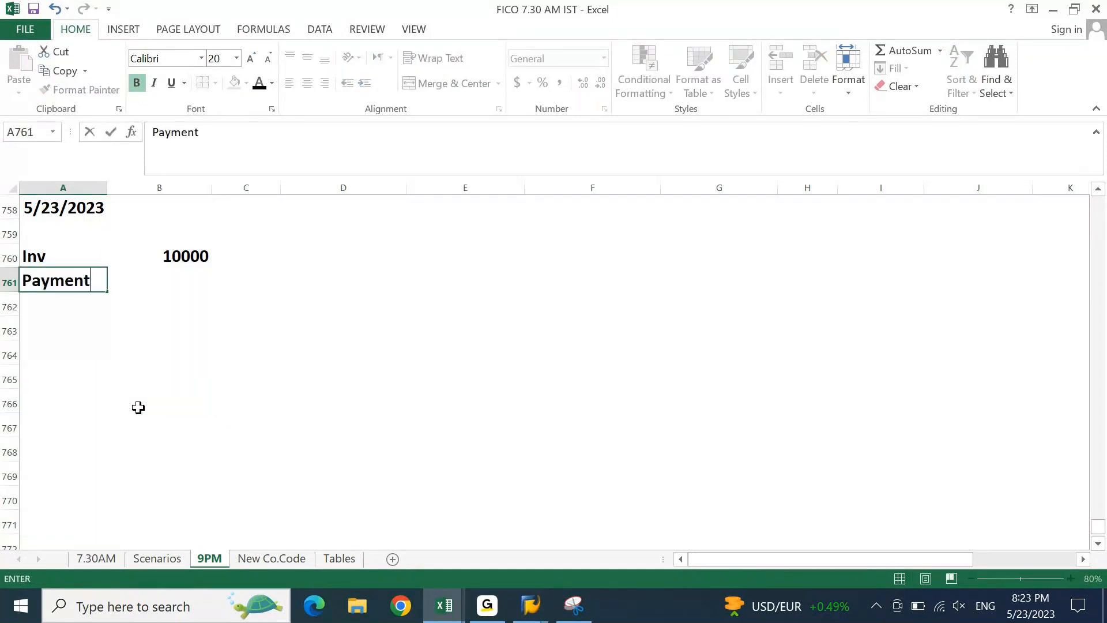
key("Tab")
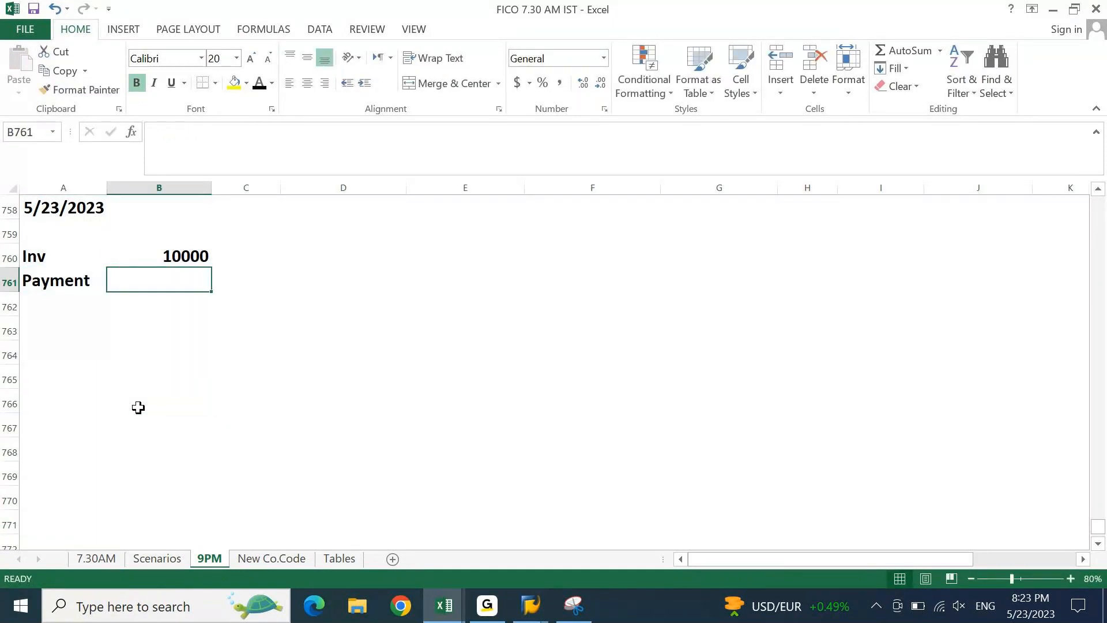
type("-2000")
key("Return")
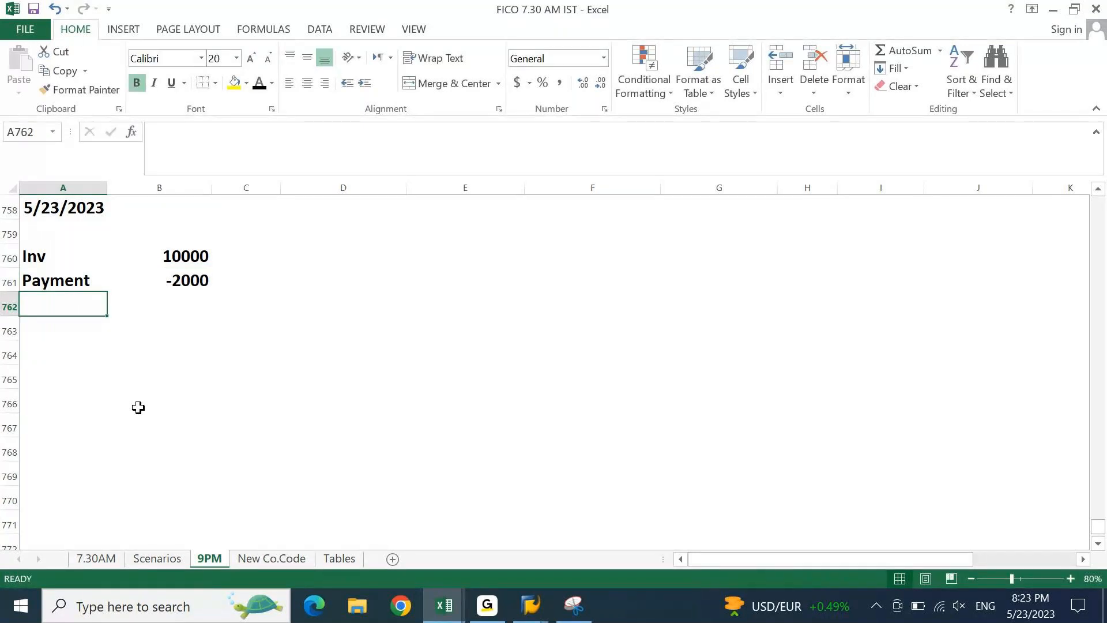
key("Up")
key("Right")
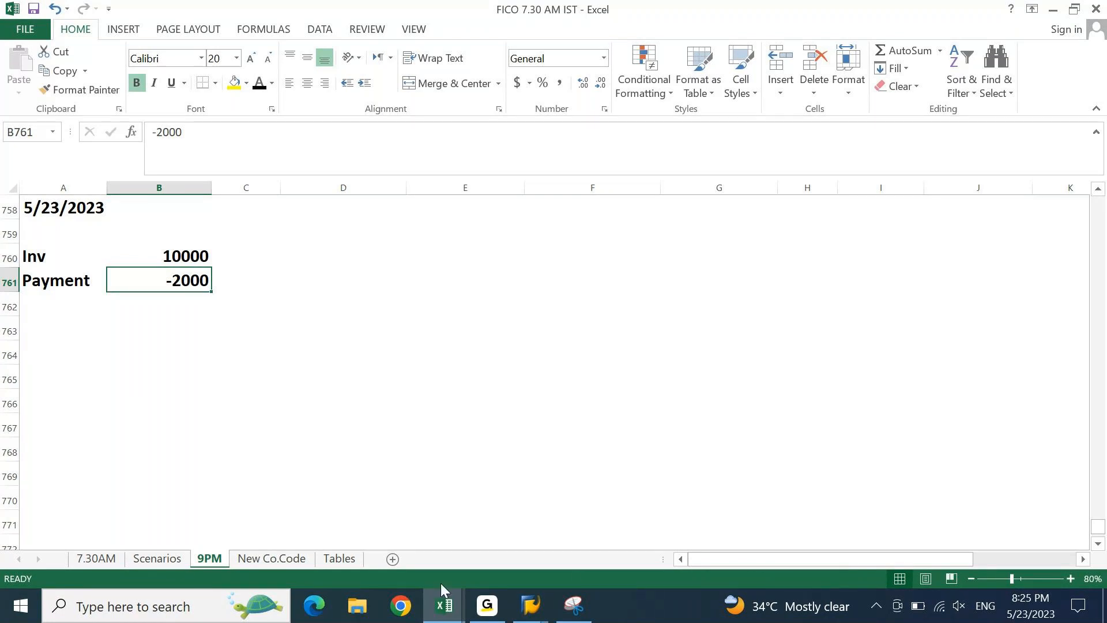
- Bring the SAP exchange-rate account determination window forward and maximize it
left_click(519, 606)
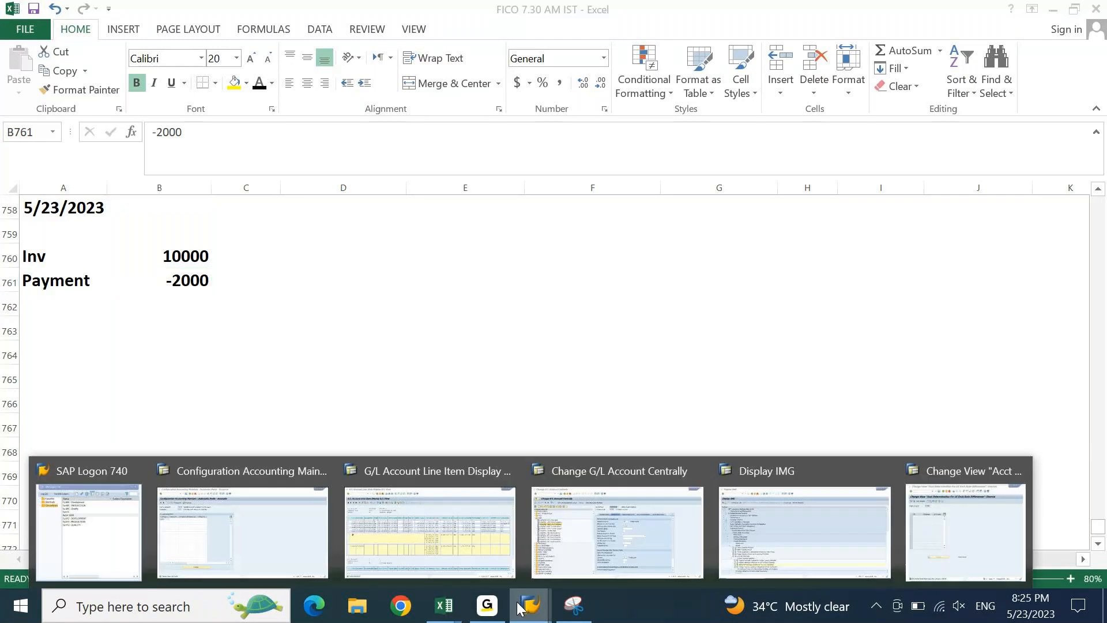
left_click(966, 519)
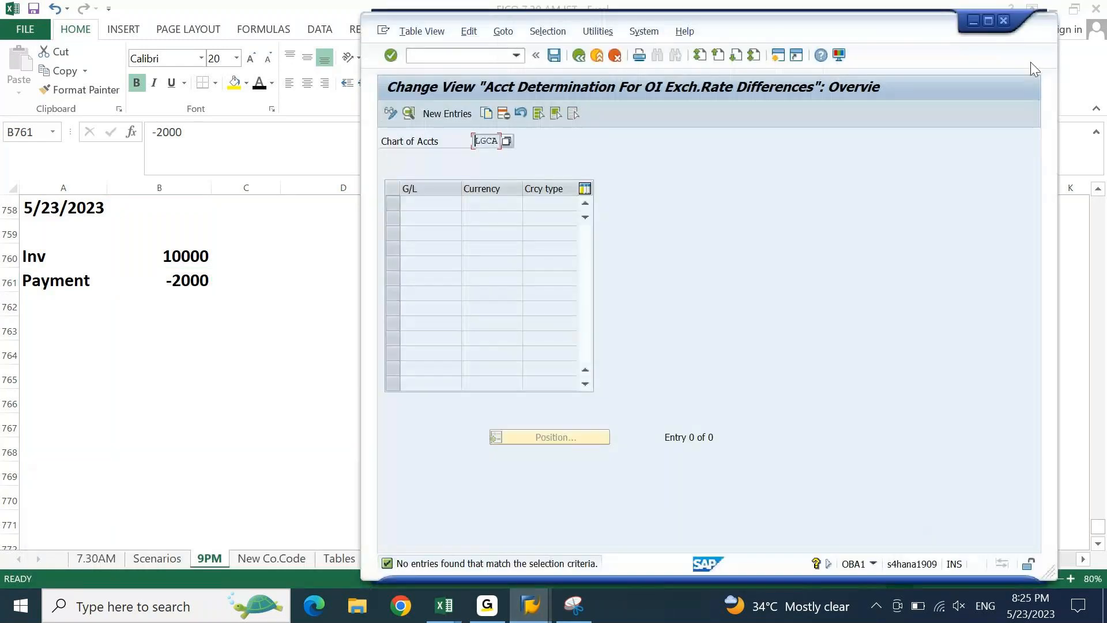
left_click(988, 20)
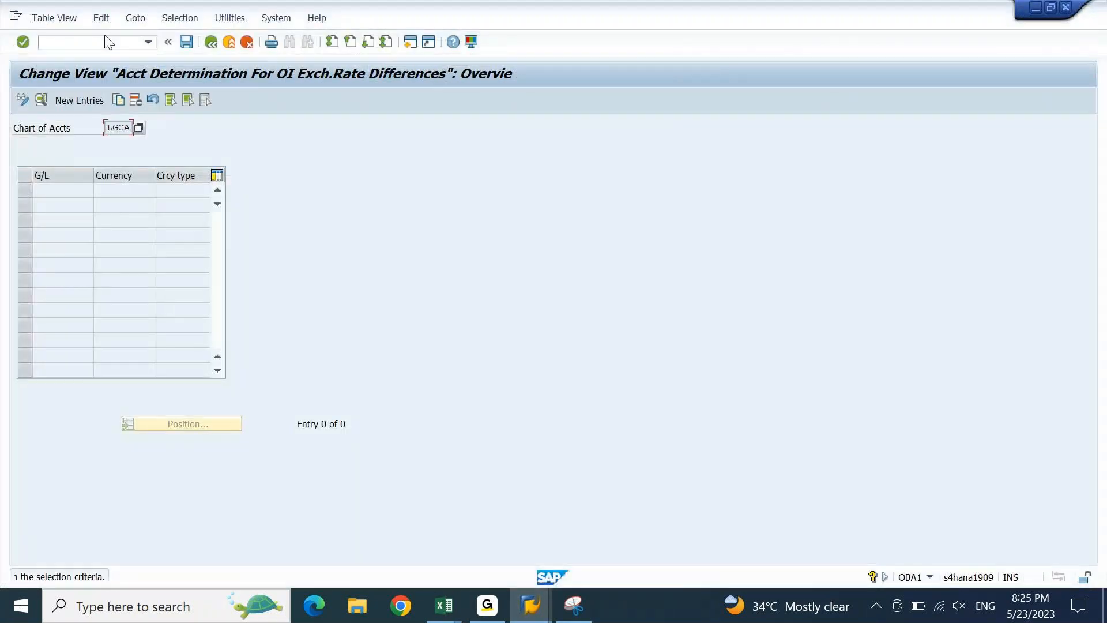
- Open company code 0001 SAP A.G. global data via OBY6, showing chart of accounts INT
left_click(107, 43)
type("/noby6")
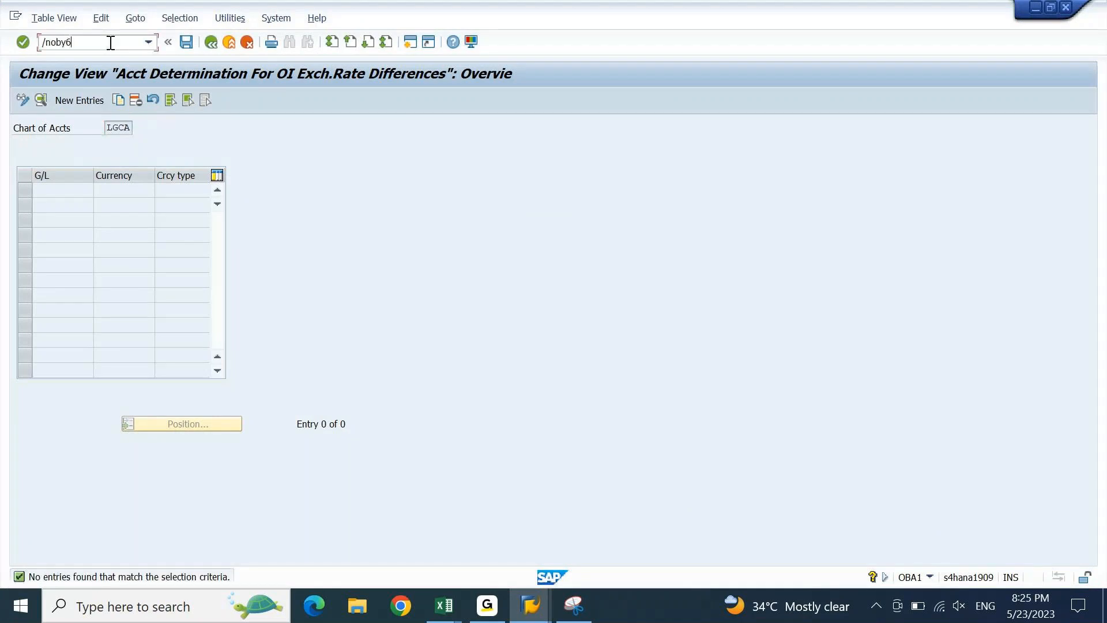
key("Return")
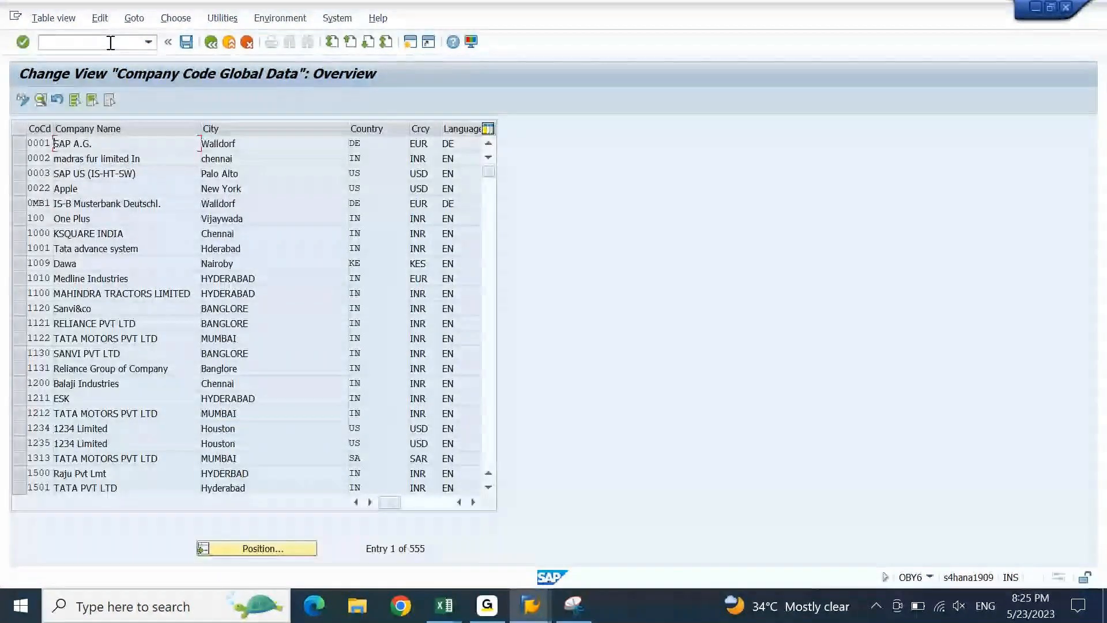
double_click(120, 144)
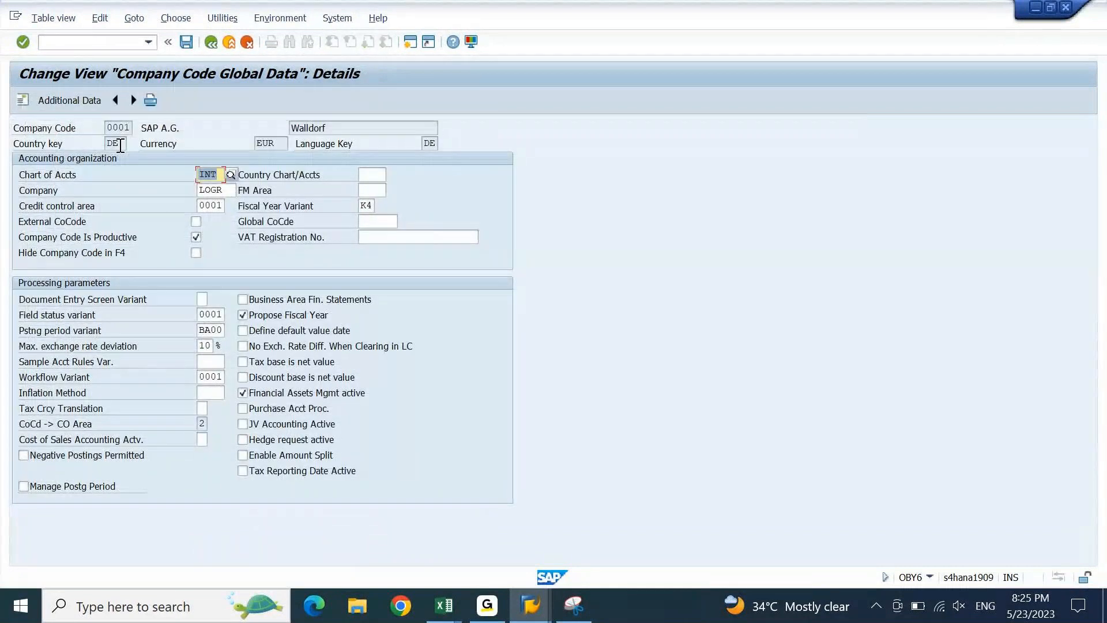
left_click(66, 42)
type("/nspro")
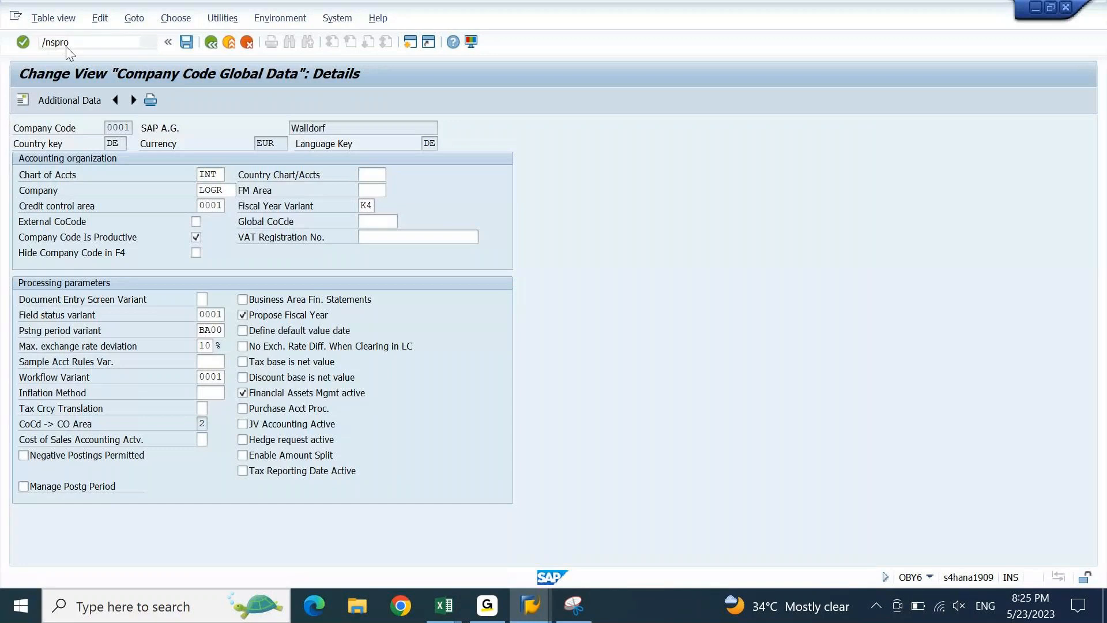
- Open the SAP Reference IMG and expand Financial Accounting Global Settings
key("Return")
key("F5")
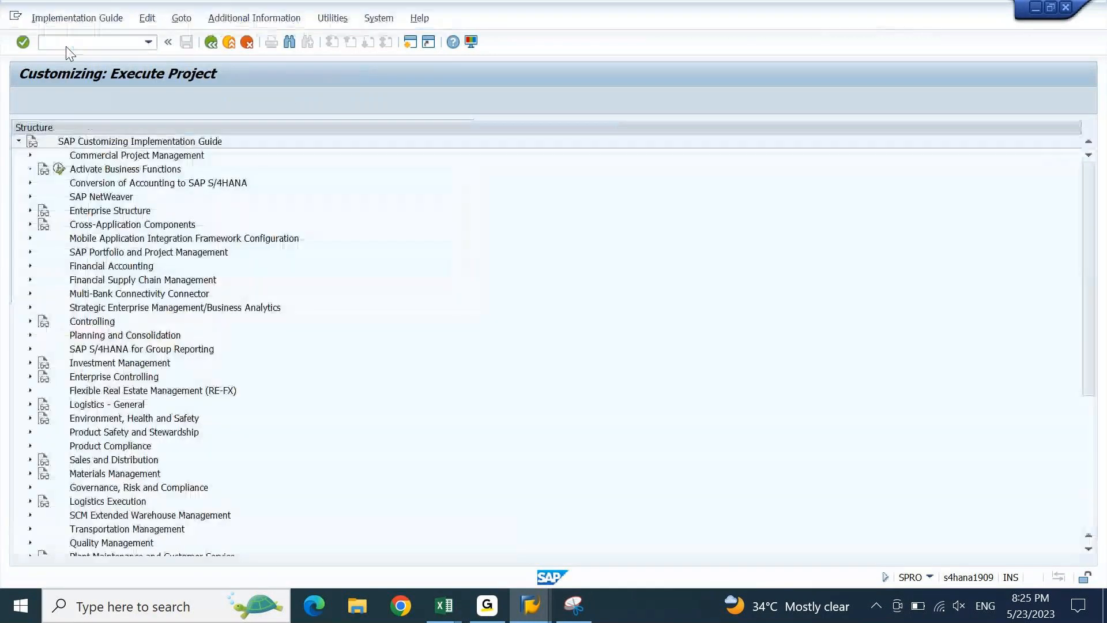
double_click(130, 267)
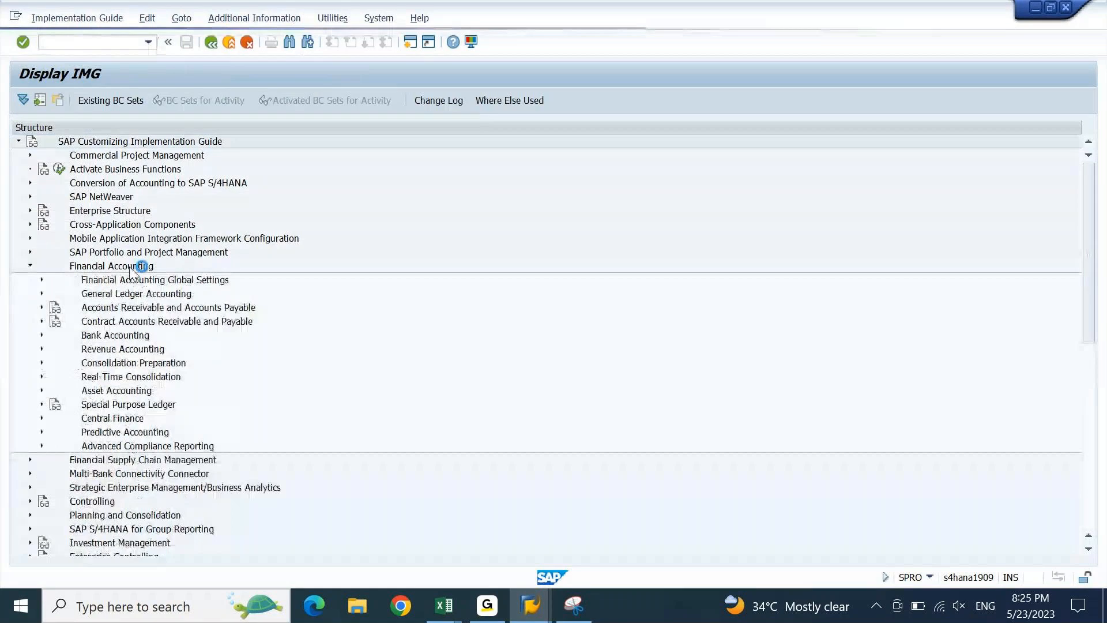
key("Down")
key("Right")
key("Down")
key("Down")
key("Down")
key("Down")
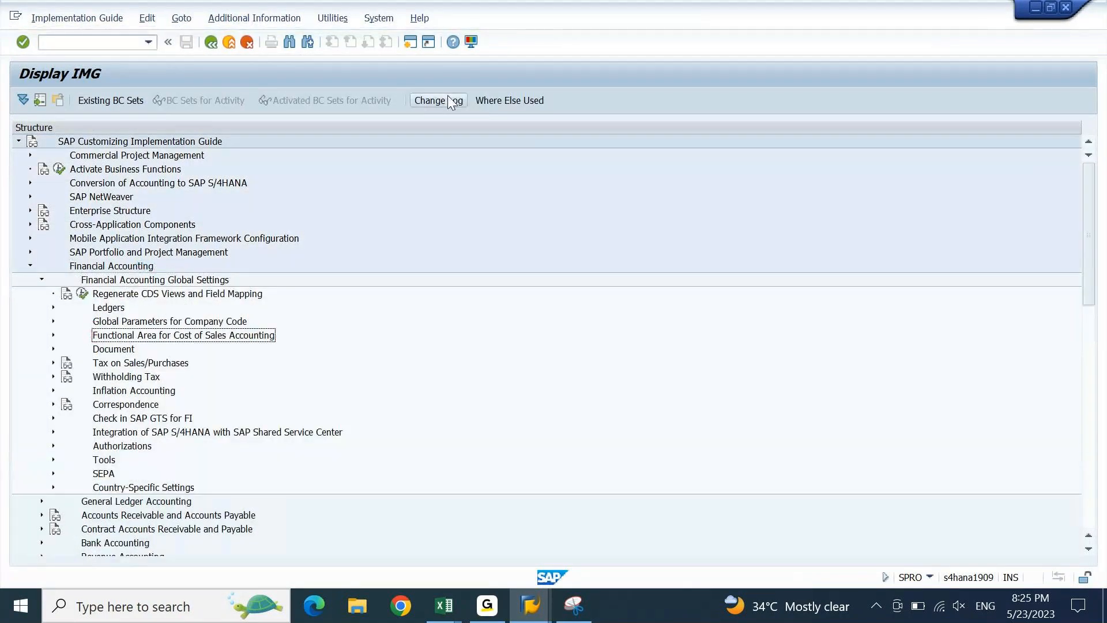
- Expand Global Parameters for Company Code > Currencies to Indicate Currency Differences for Partial Payments
key("Up")
key("Right")
key("Down")
key("Down")
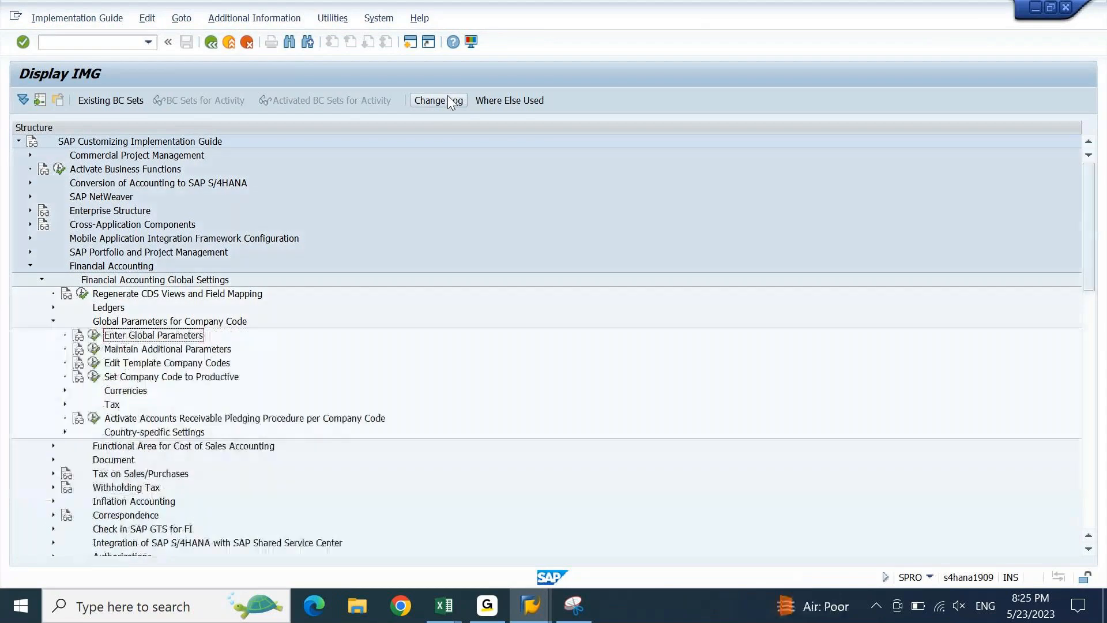
key("Down")
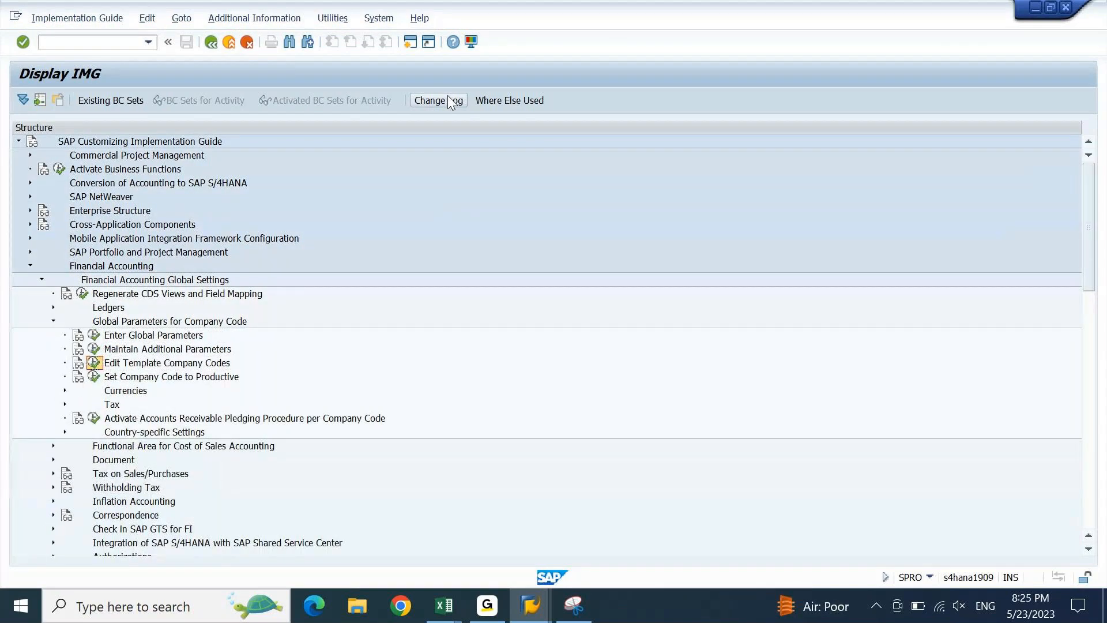
key("Down")
key("Up")
key("Down")
key("Down")
key("Right")
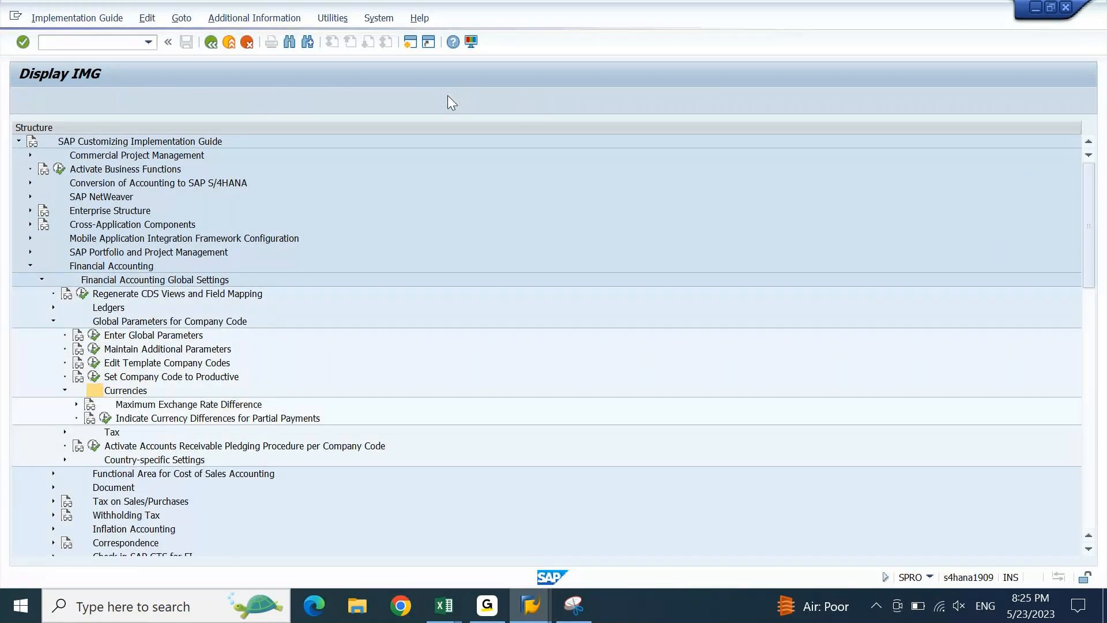
key("Down")
key("Down")
- Execute the partial-payments activity, return to the tree, and view its documentation
left_click(450, 101)
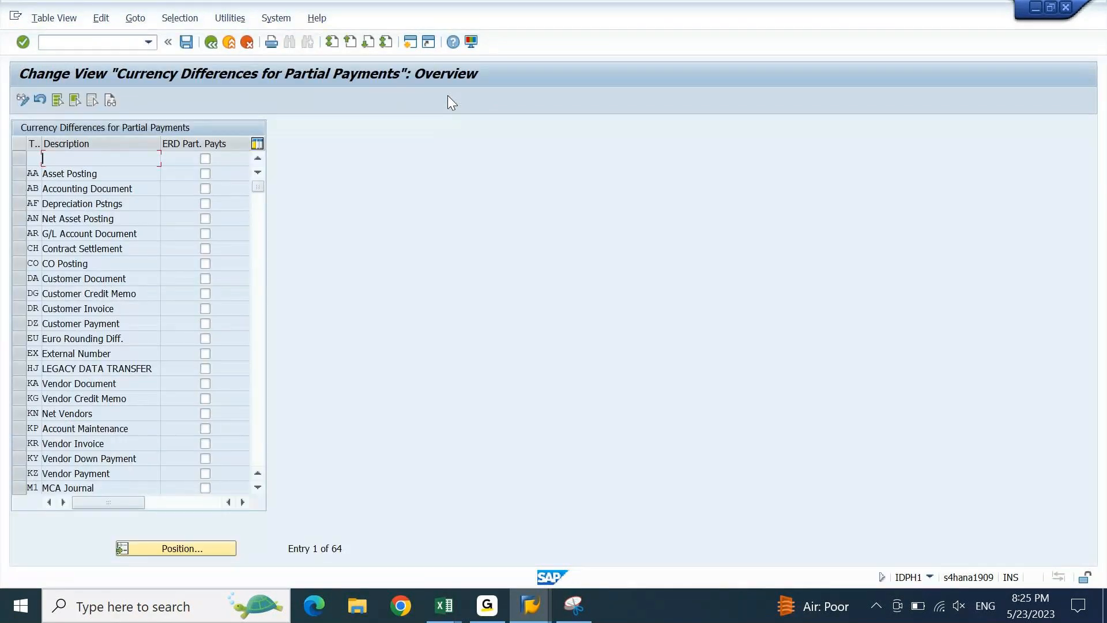
key("F3")
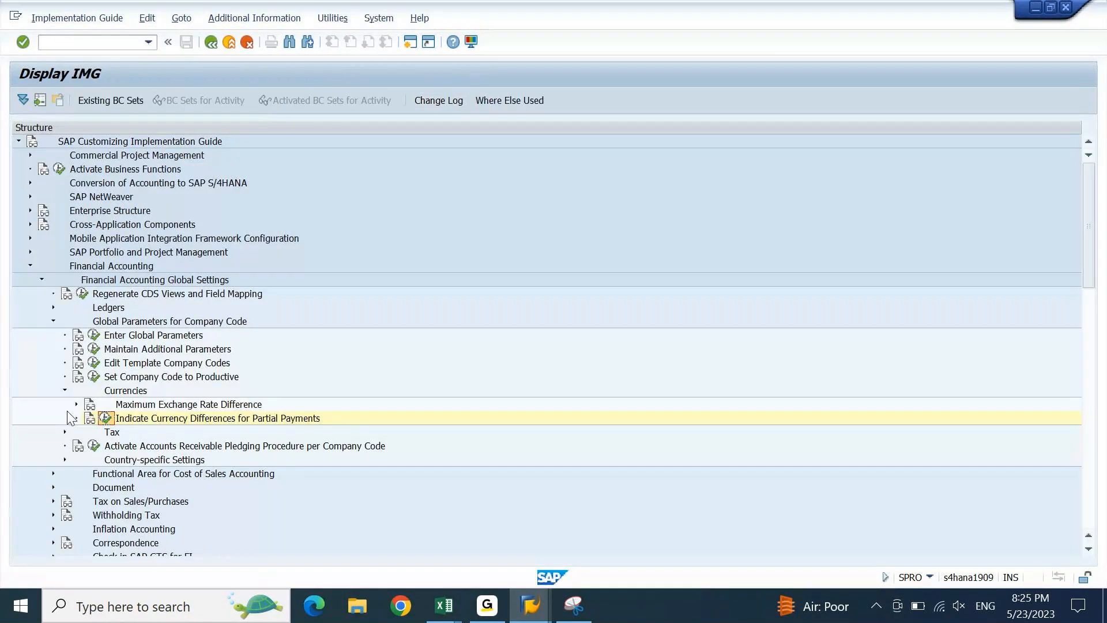
left_click(90, 423)
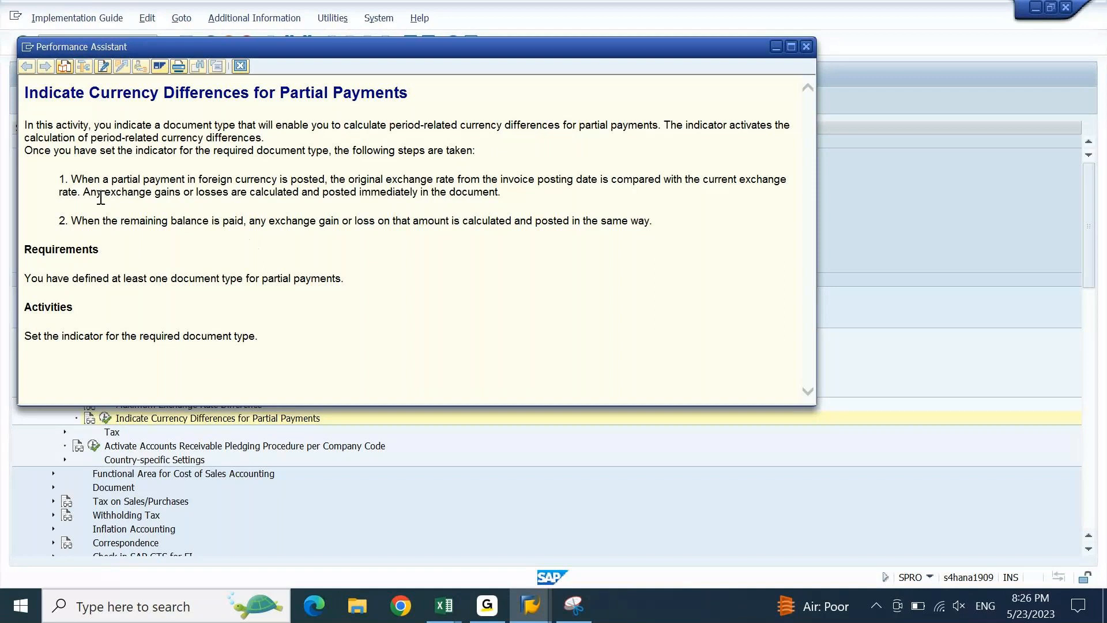
left_click_drag(72, 178, 301, 171)
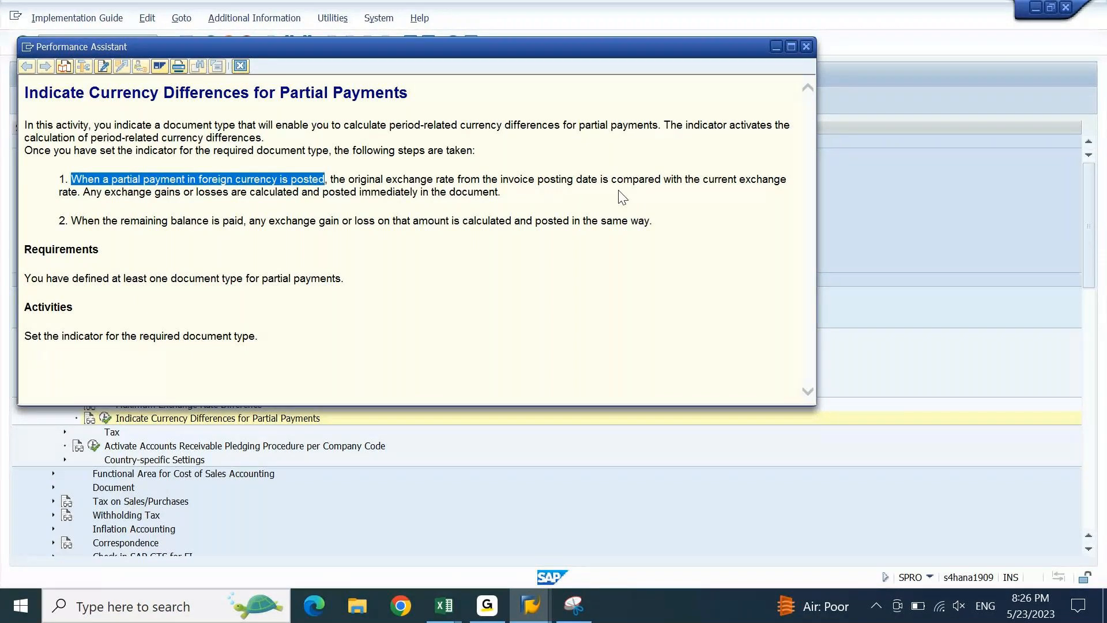
left_click_drag(84, 192, 470, 199)
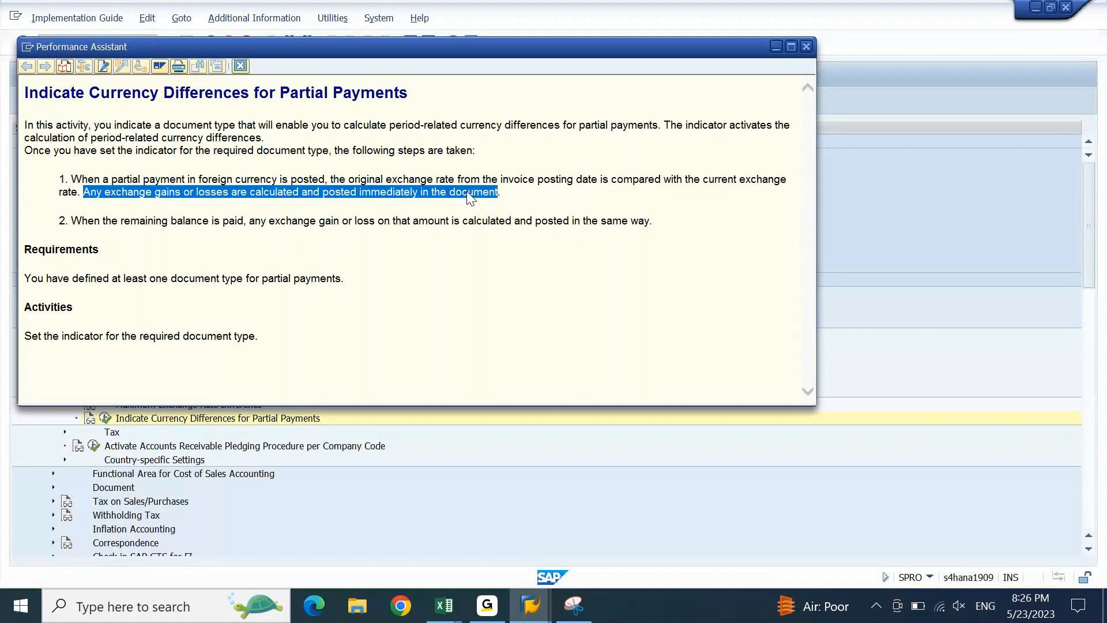
left_click(241, 66)
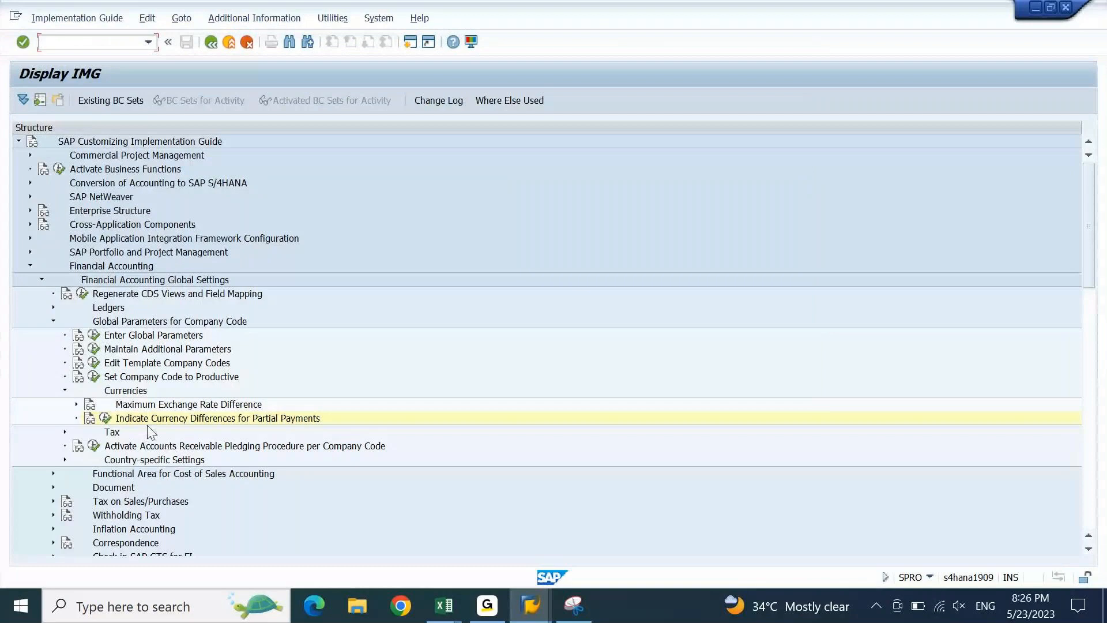
- Flag ERD Part. Payts for document types DZ Customer Payment and KZ Vendor Payment
left_click(104, 419)
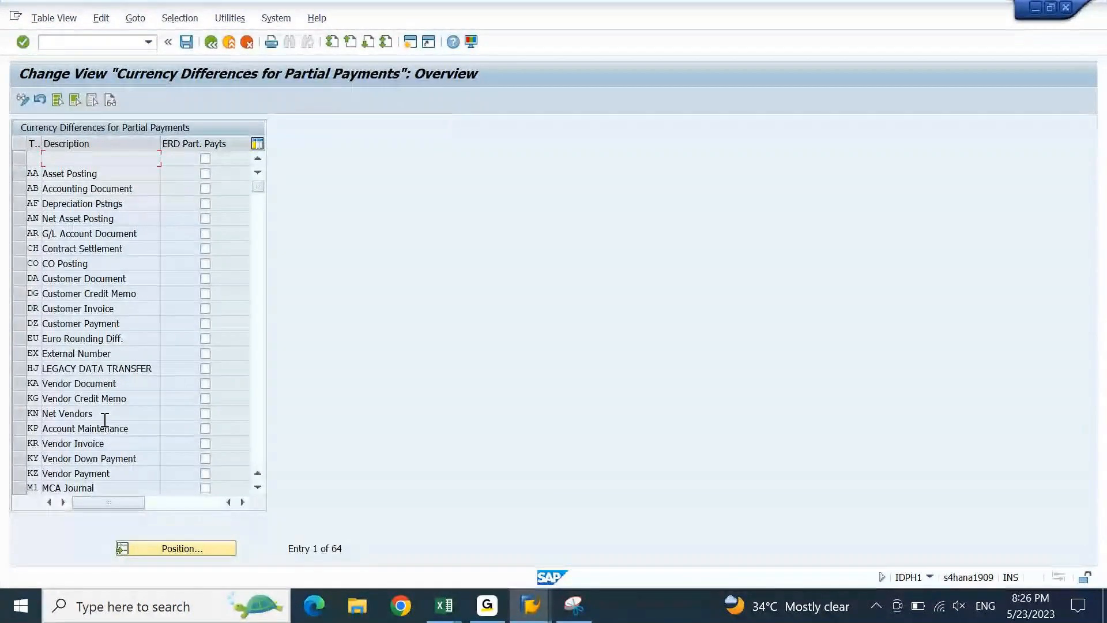
left_click(257, 342)
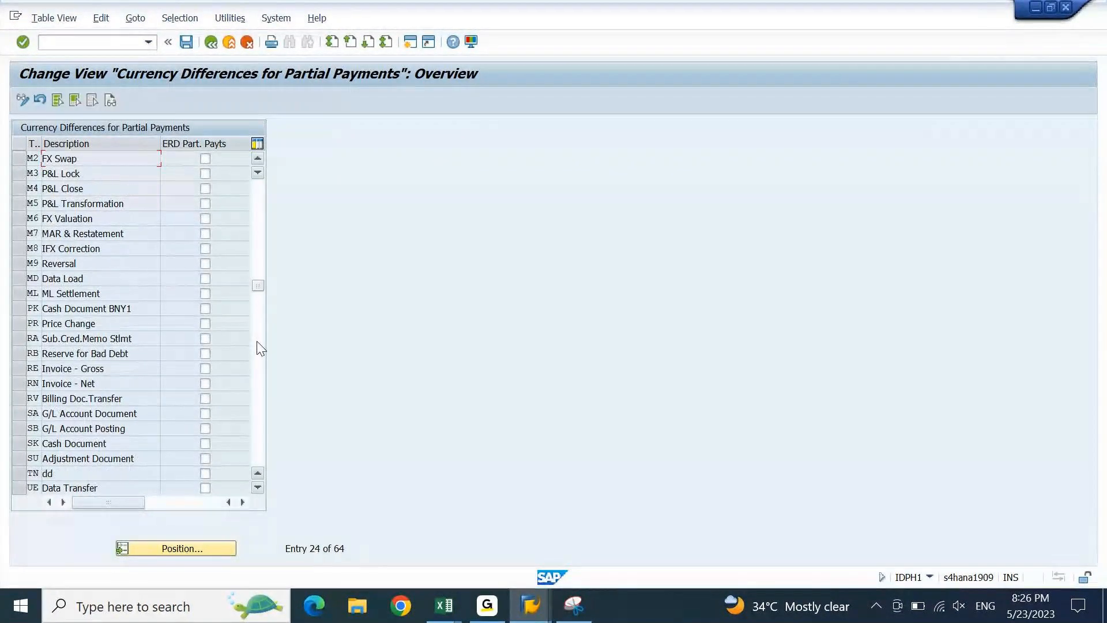
left_click(262, 236)
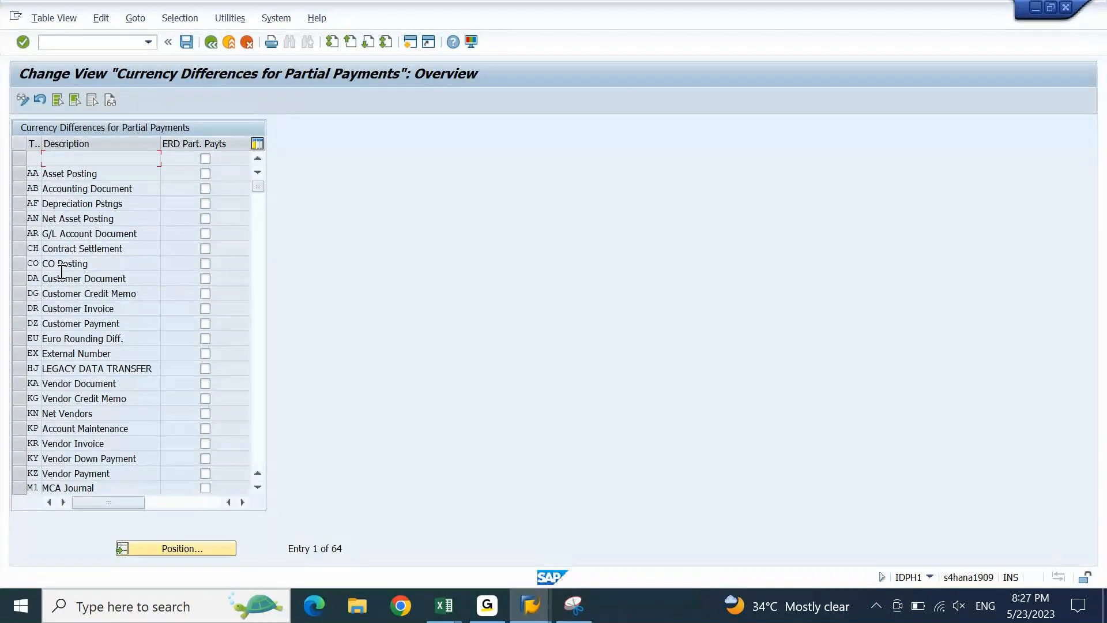
left_click(19, 323)
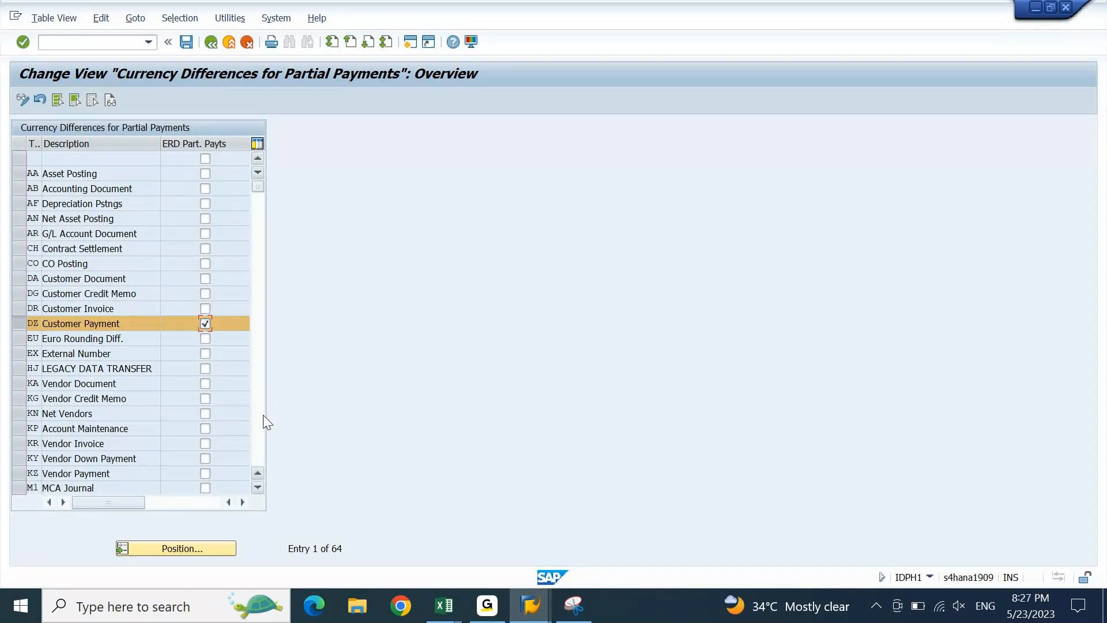
left_click(205, 473)
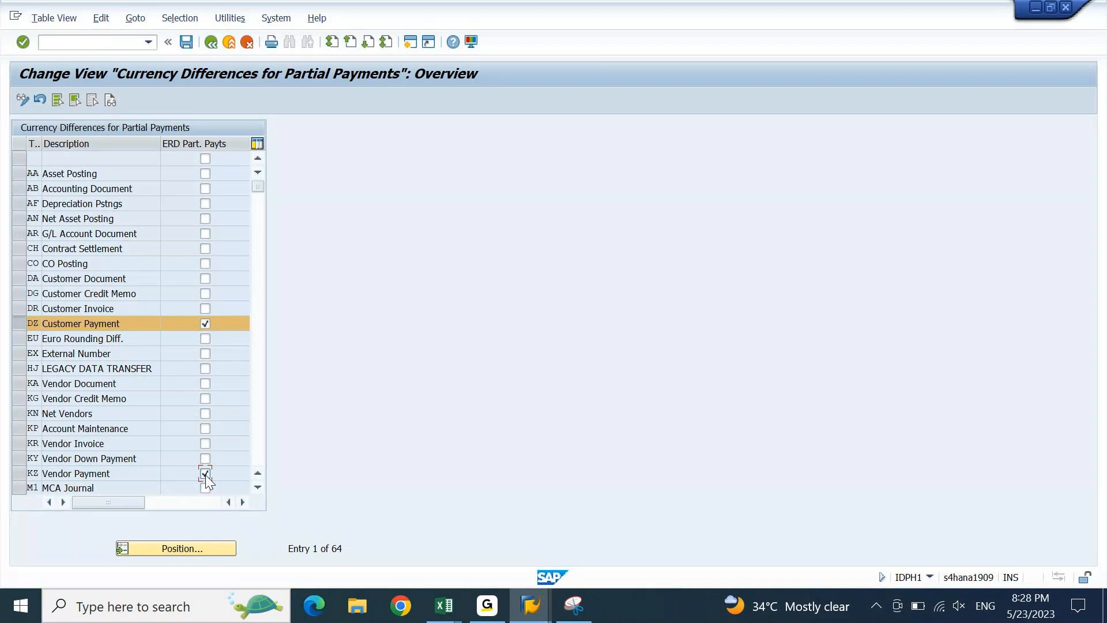
- Exit the partial-payments table without saving, reopen it, and leave back to the IMG
key("F3")
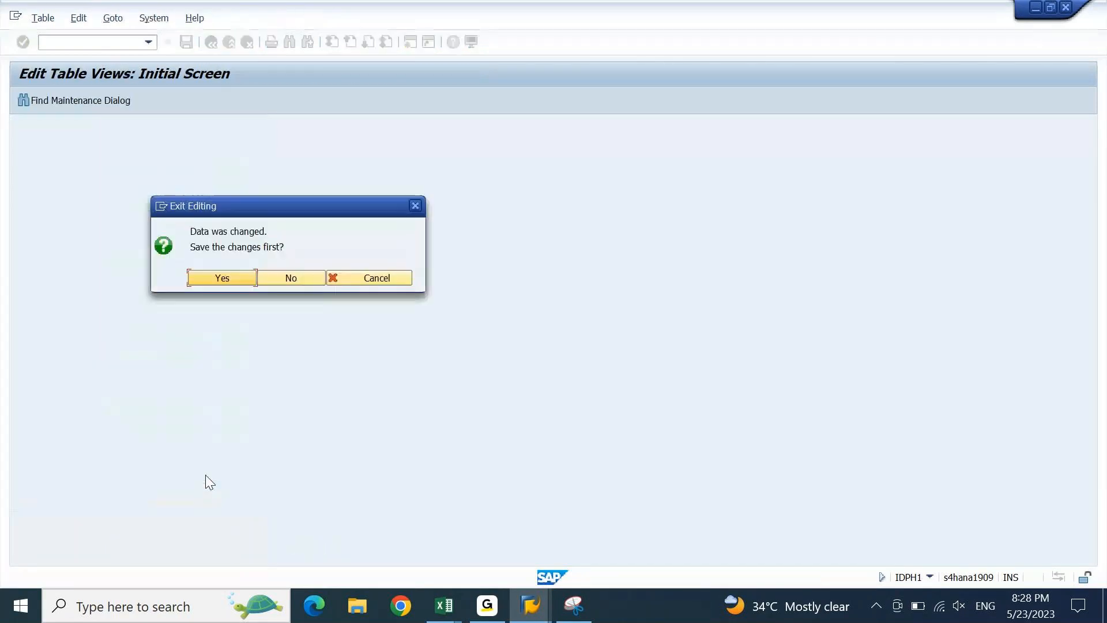
key("Tab")
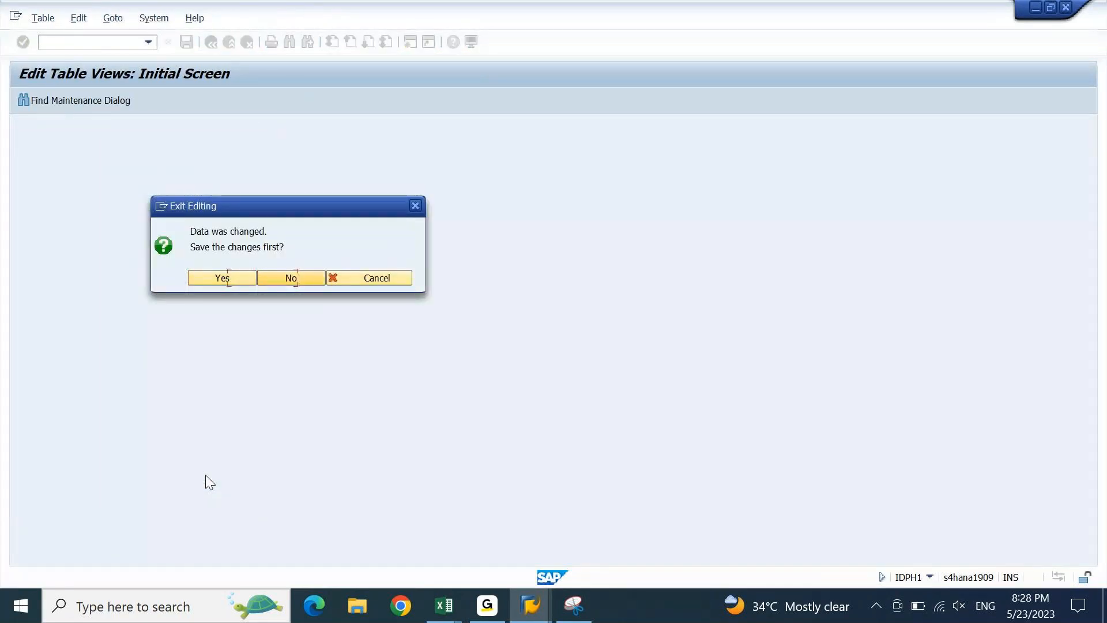
key("Return")
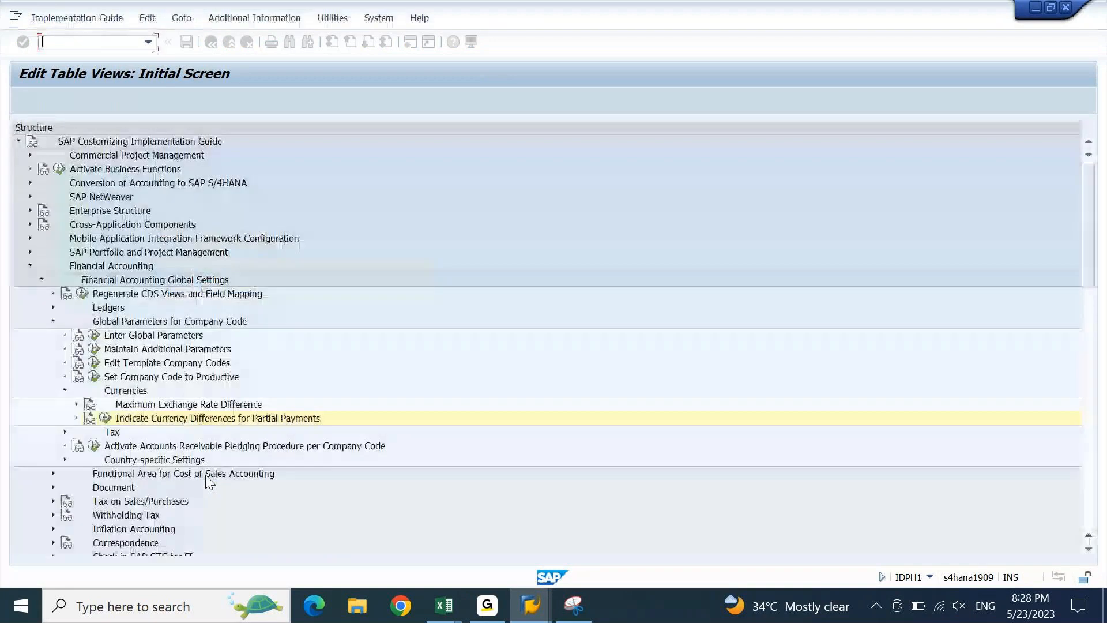
left_click(103, 418)
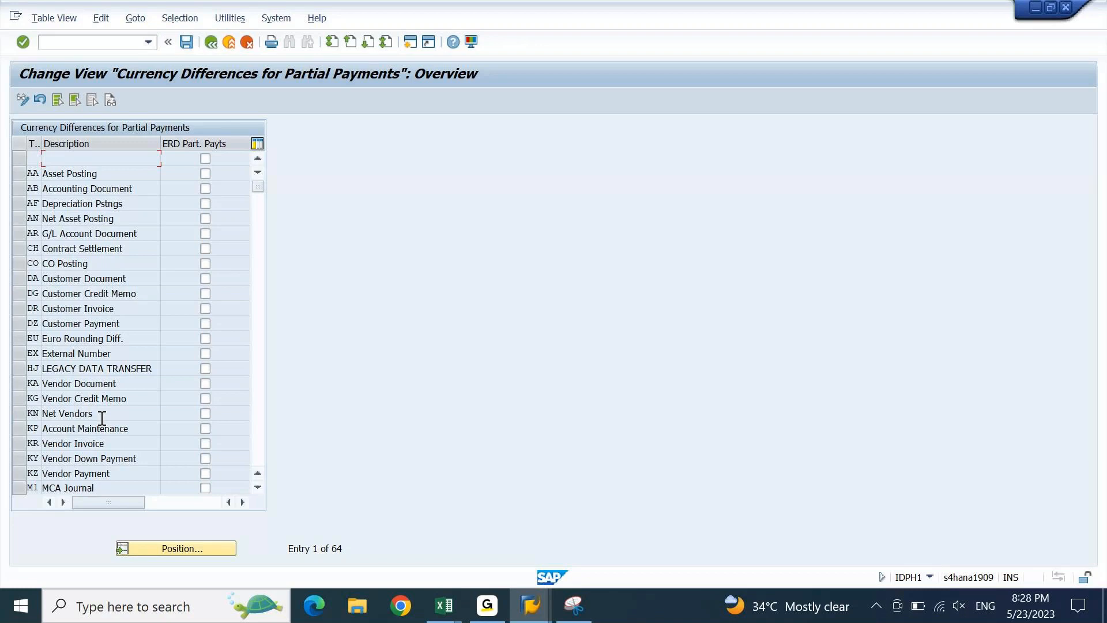
key("F3")
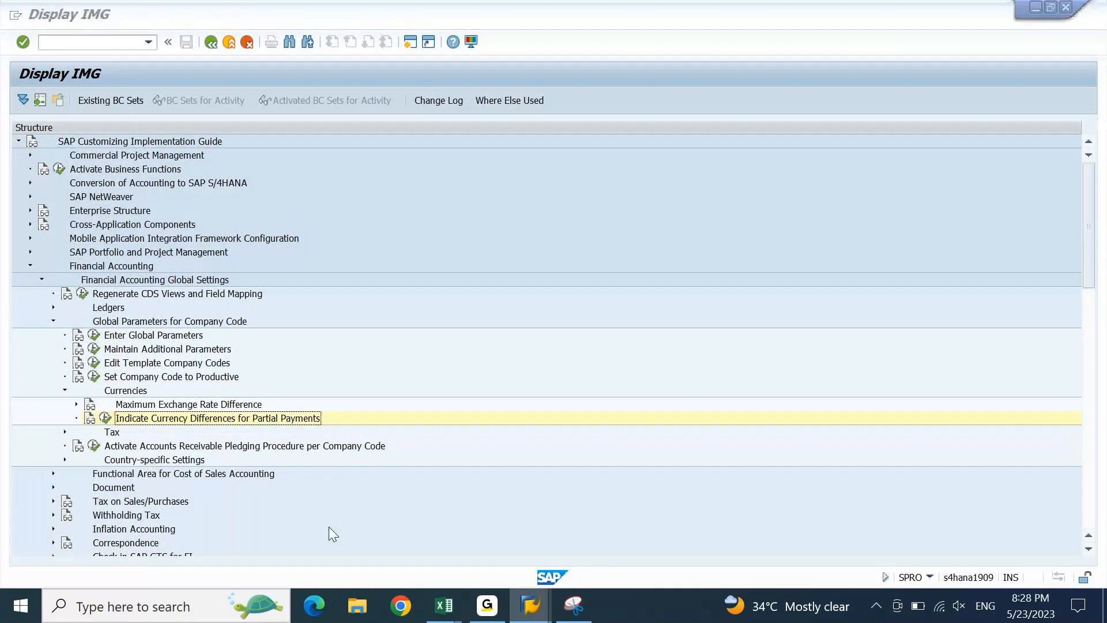
- Switch to the Foreign Currency Valuation IMG window and enter transaction /nob08
key("alt+Tab")
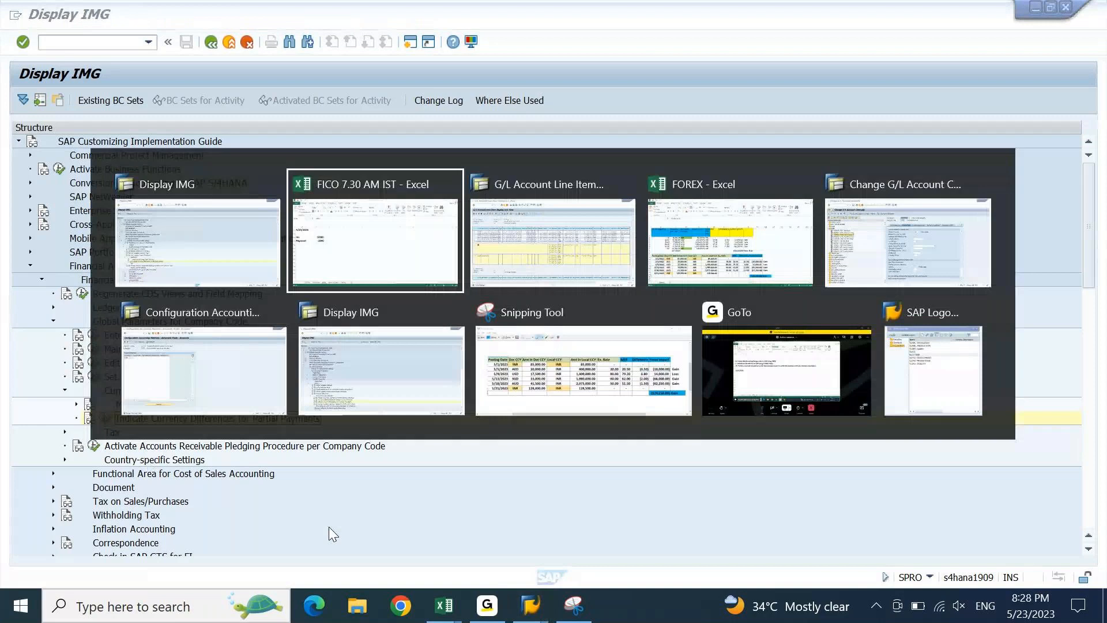
key("Down")
key("Return")
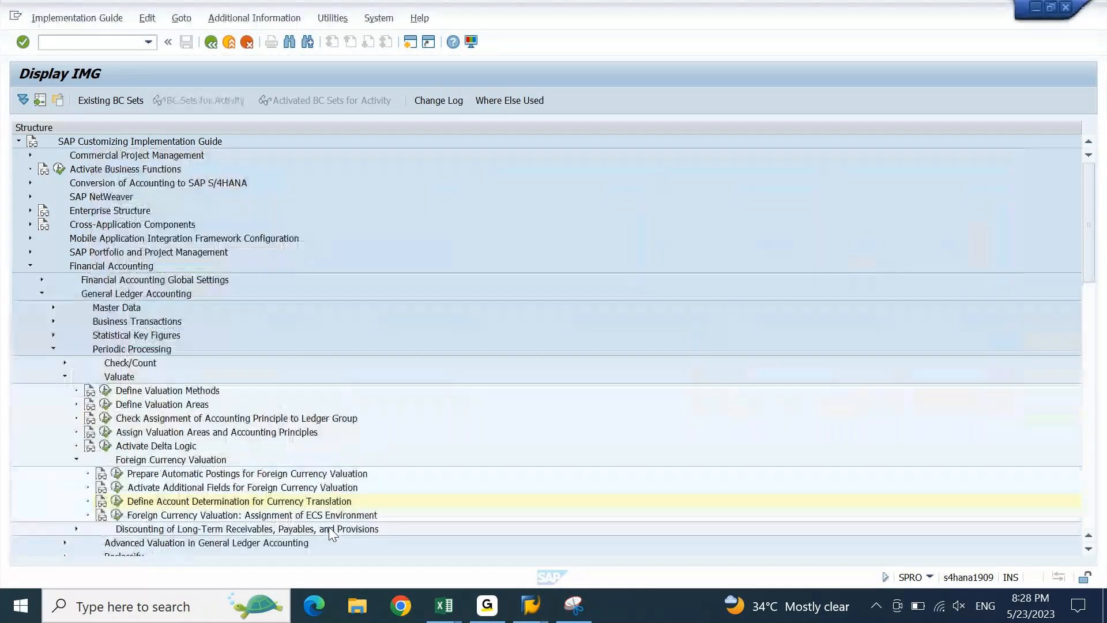
left_click(122, 48)
type("/nob08")
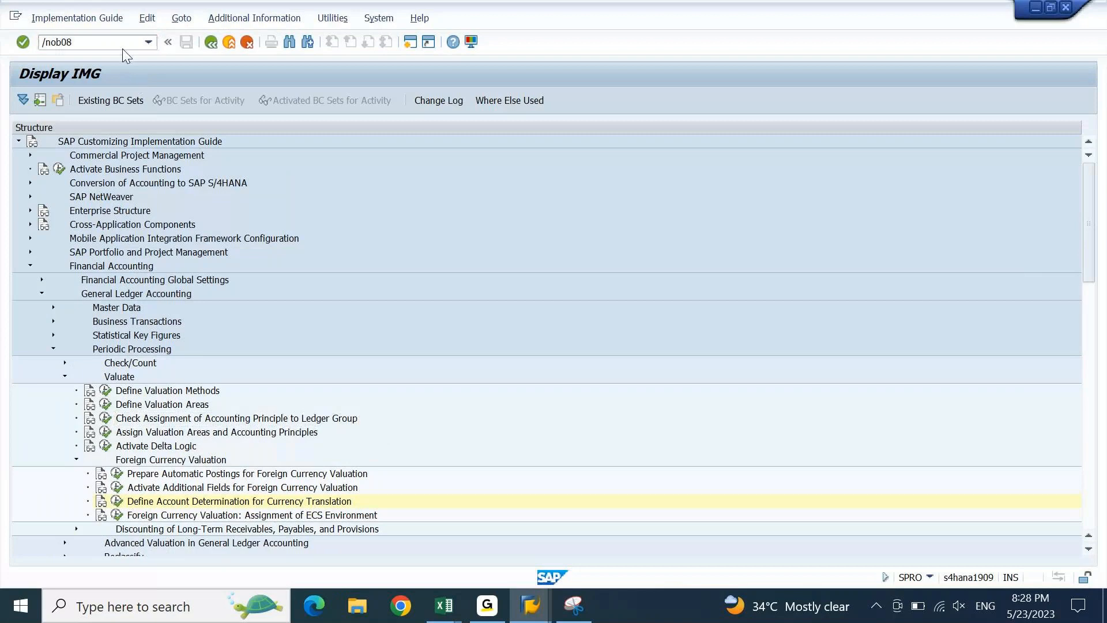
key("Return")
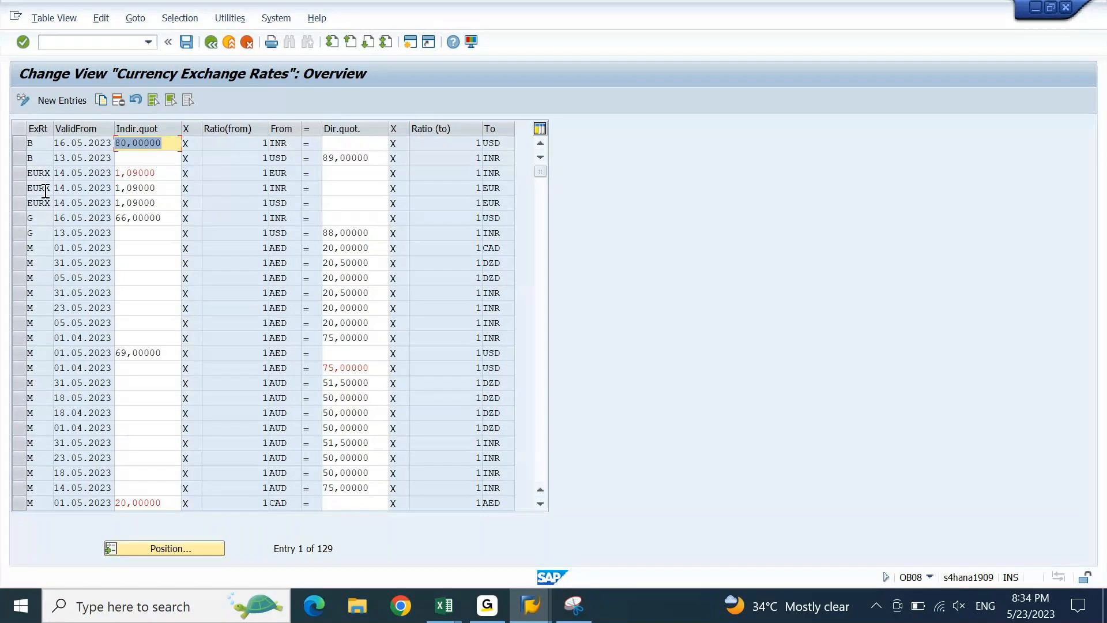
- In the FOREX workbook, check the (124,250.00) gain in Y8 and the 325,000.00 total in L8
key("alt+Tab")
key("alt+Tab")
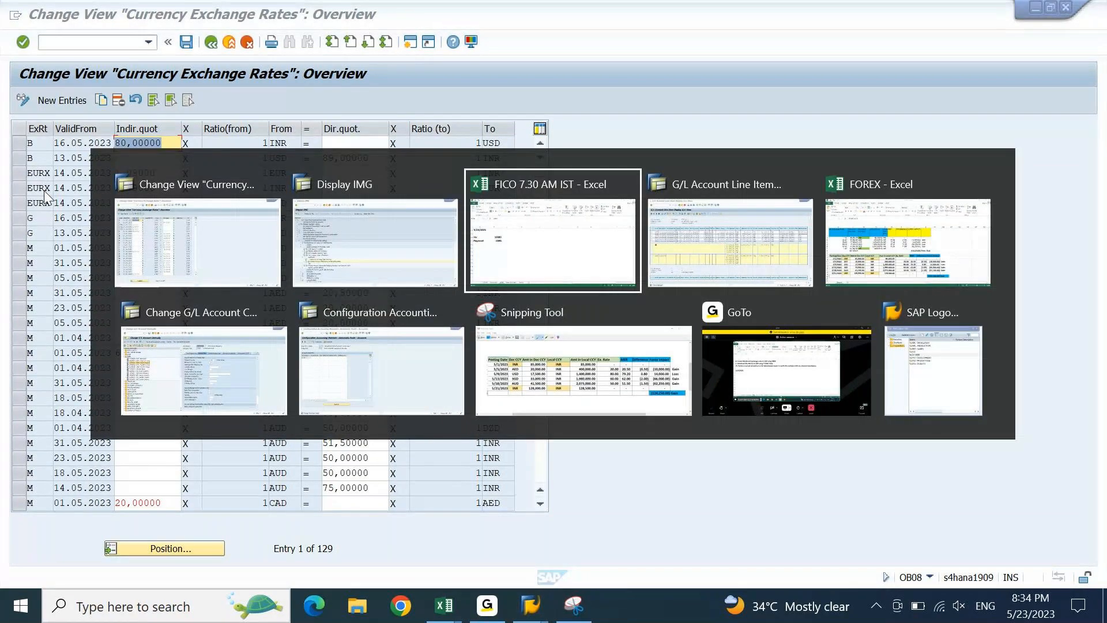
key("alt+Tab")
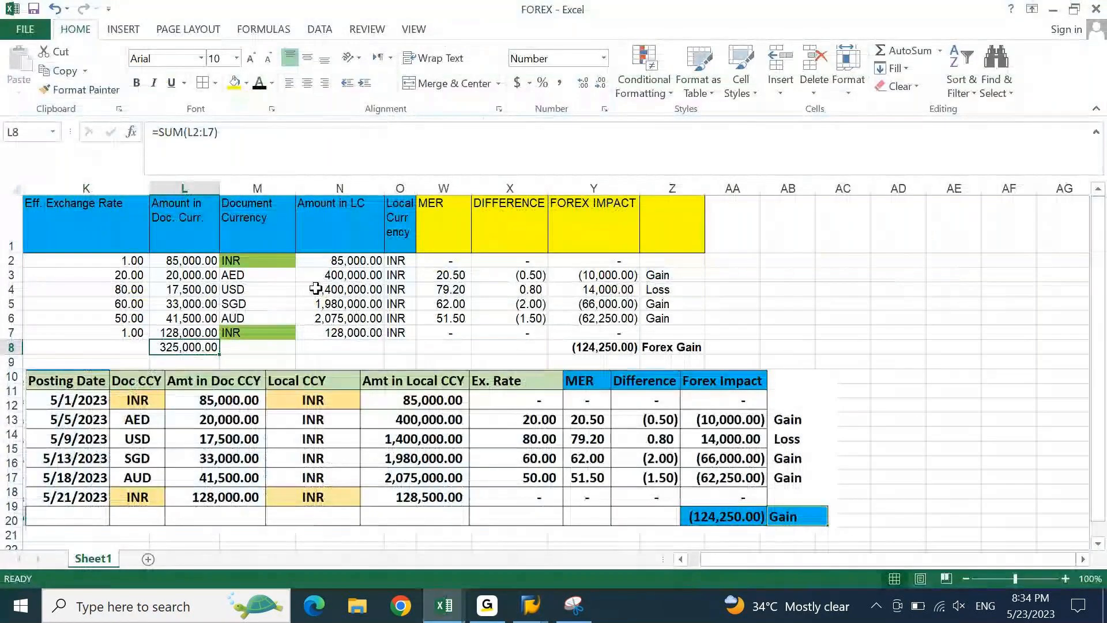
left_click(576, 349)
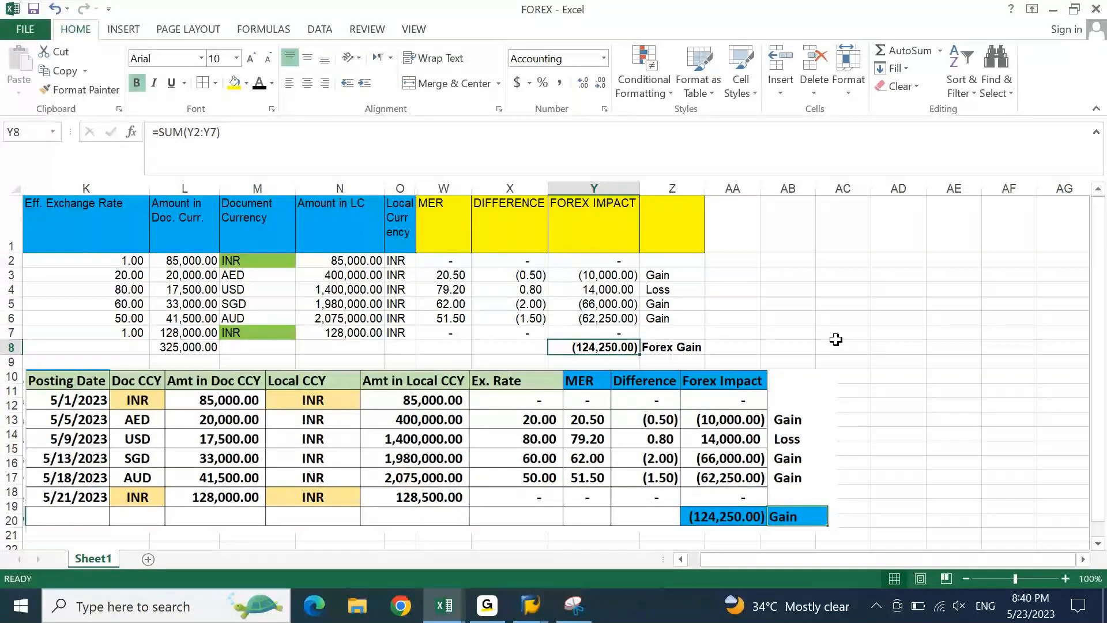
key("ctrl+Left")
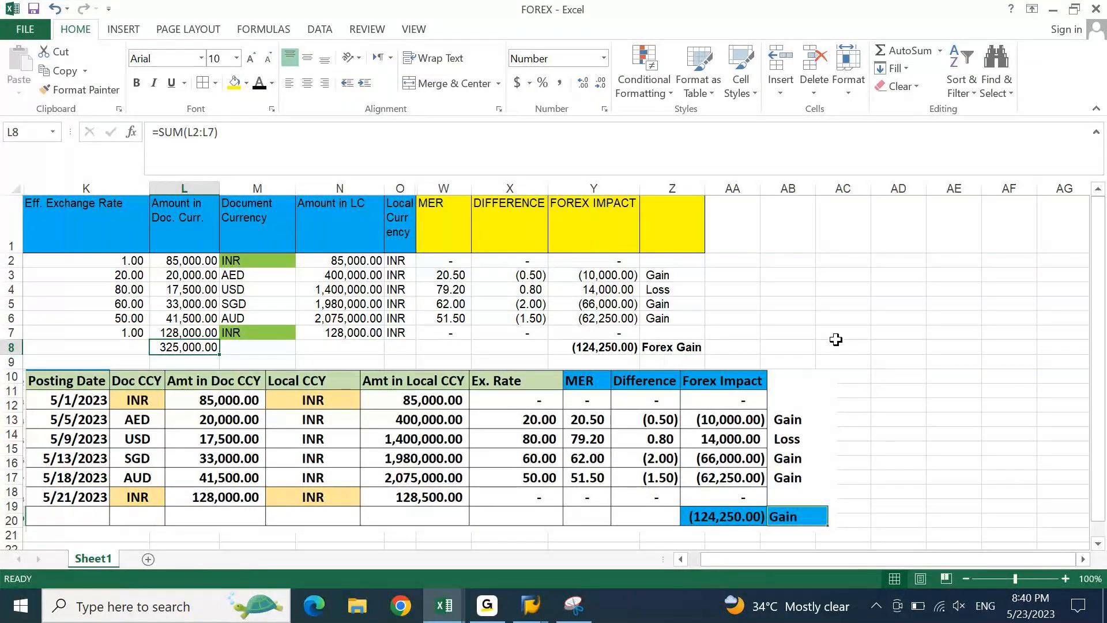
left_click_drag(616, 262, 612, 304)
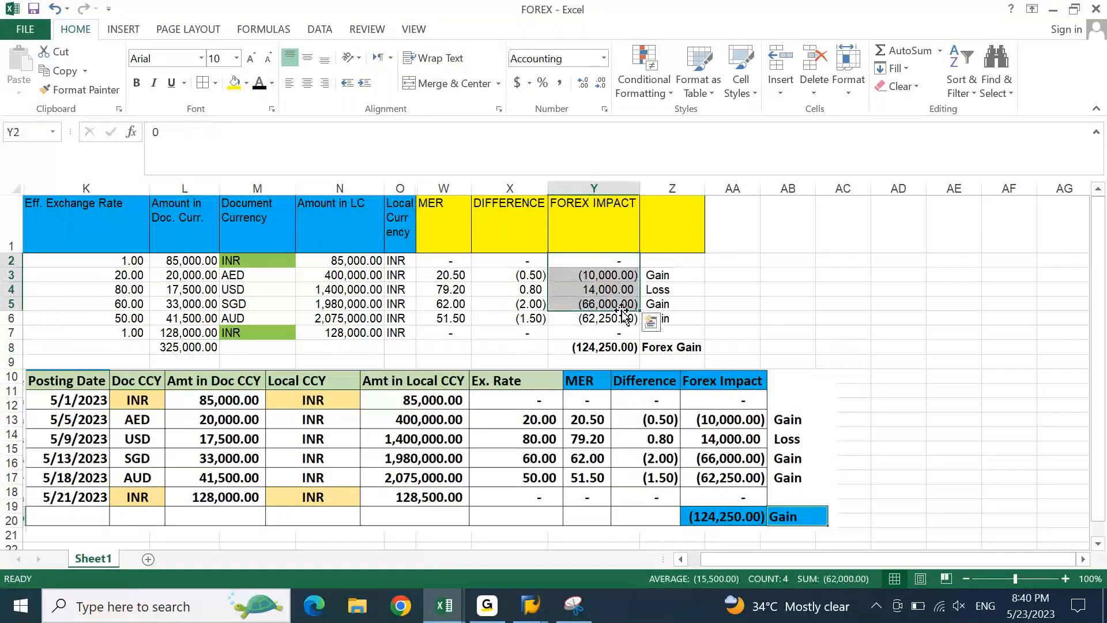
left_click(604, 350)
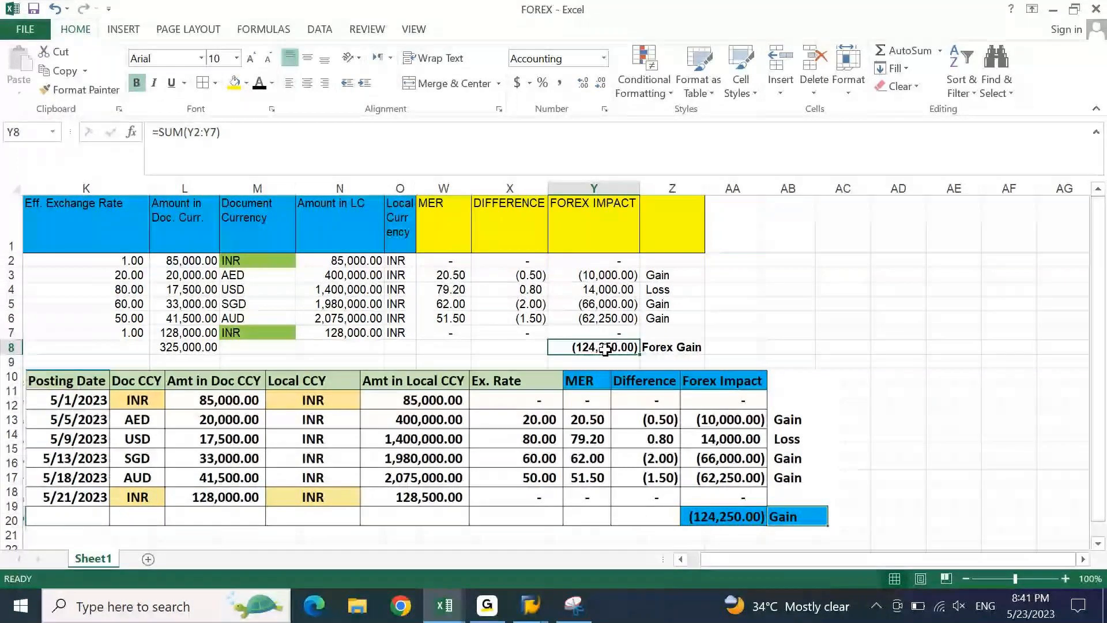
left_click(675, 333)
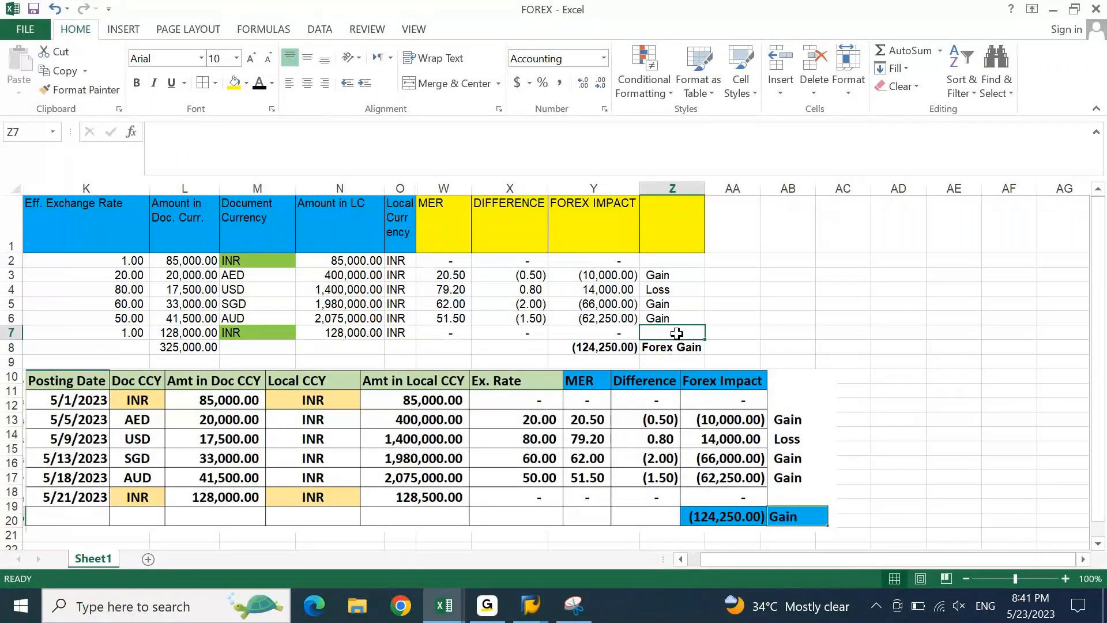
left_click(631, 350)
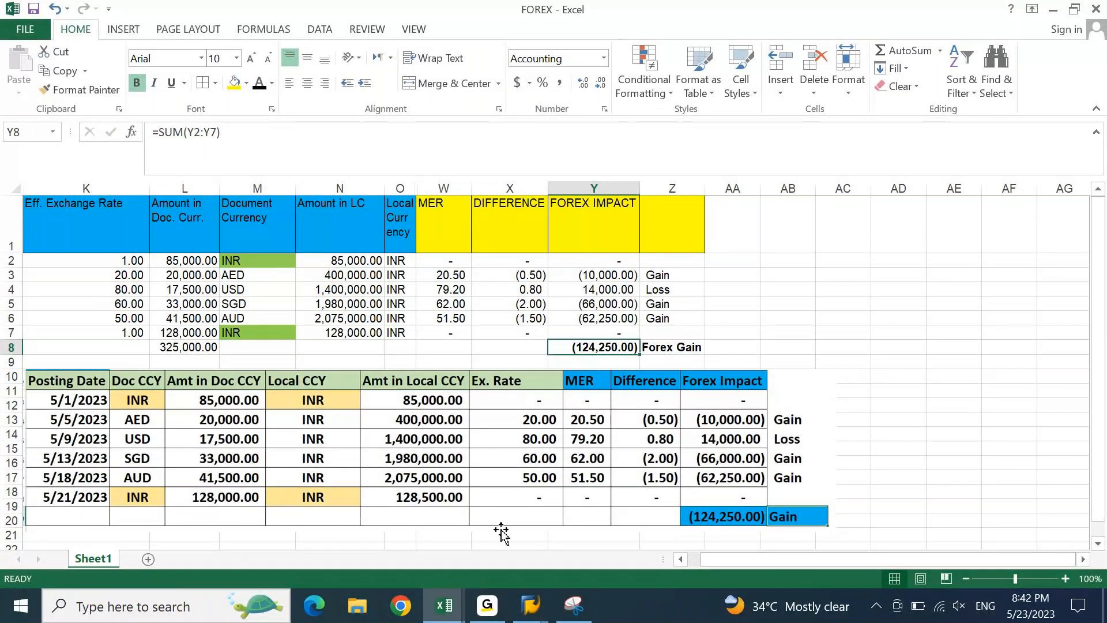
left_click(487, 605)
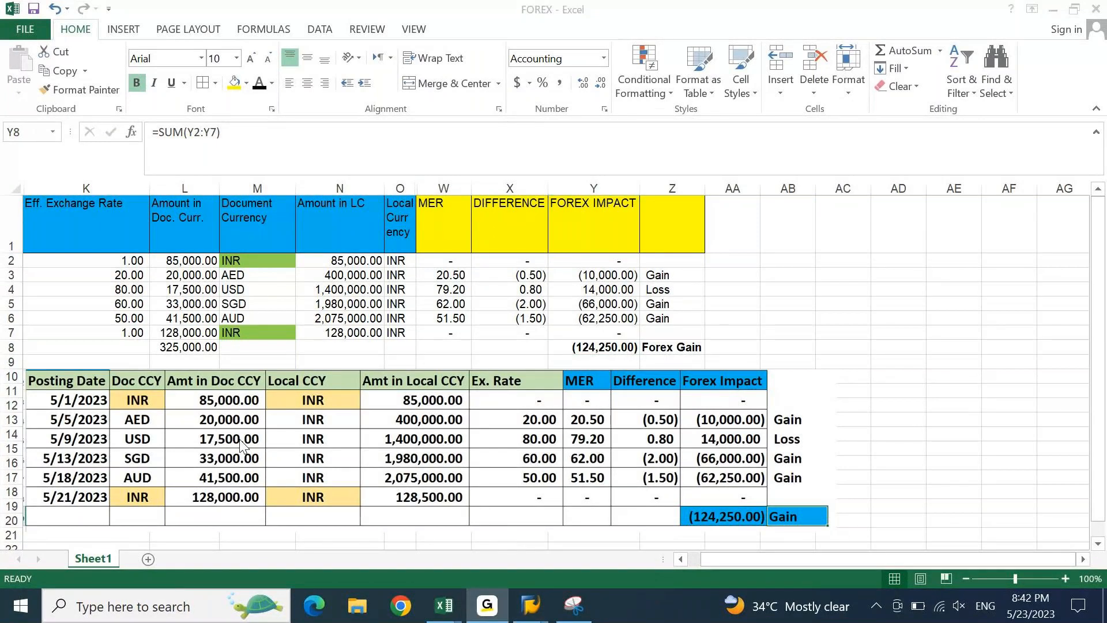